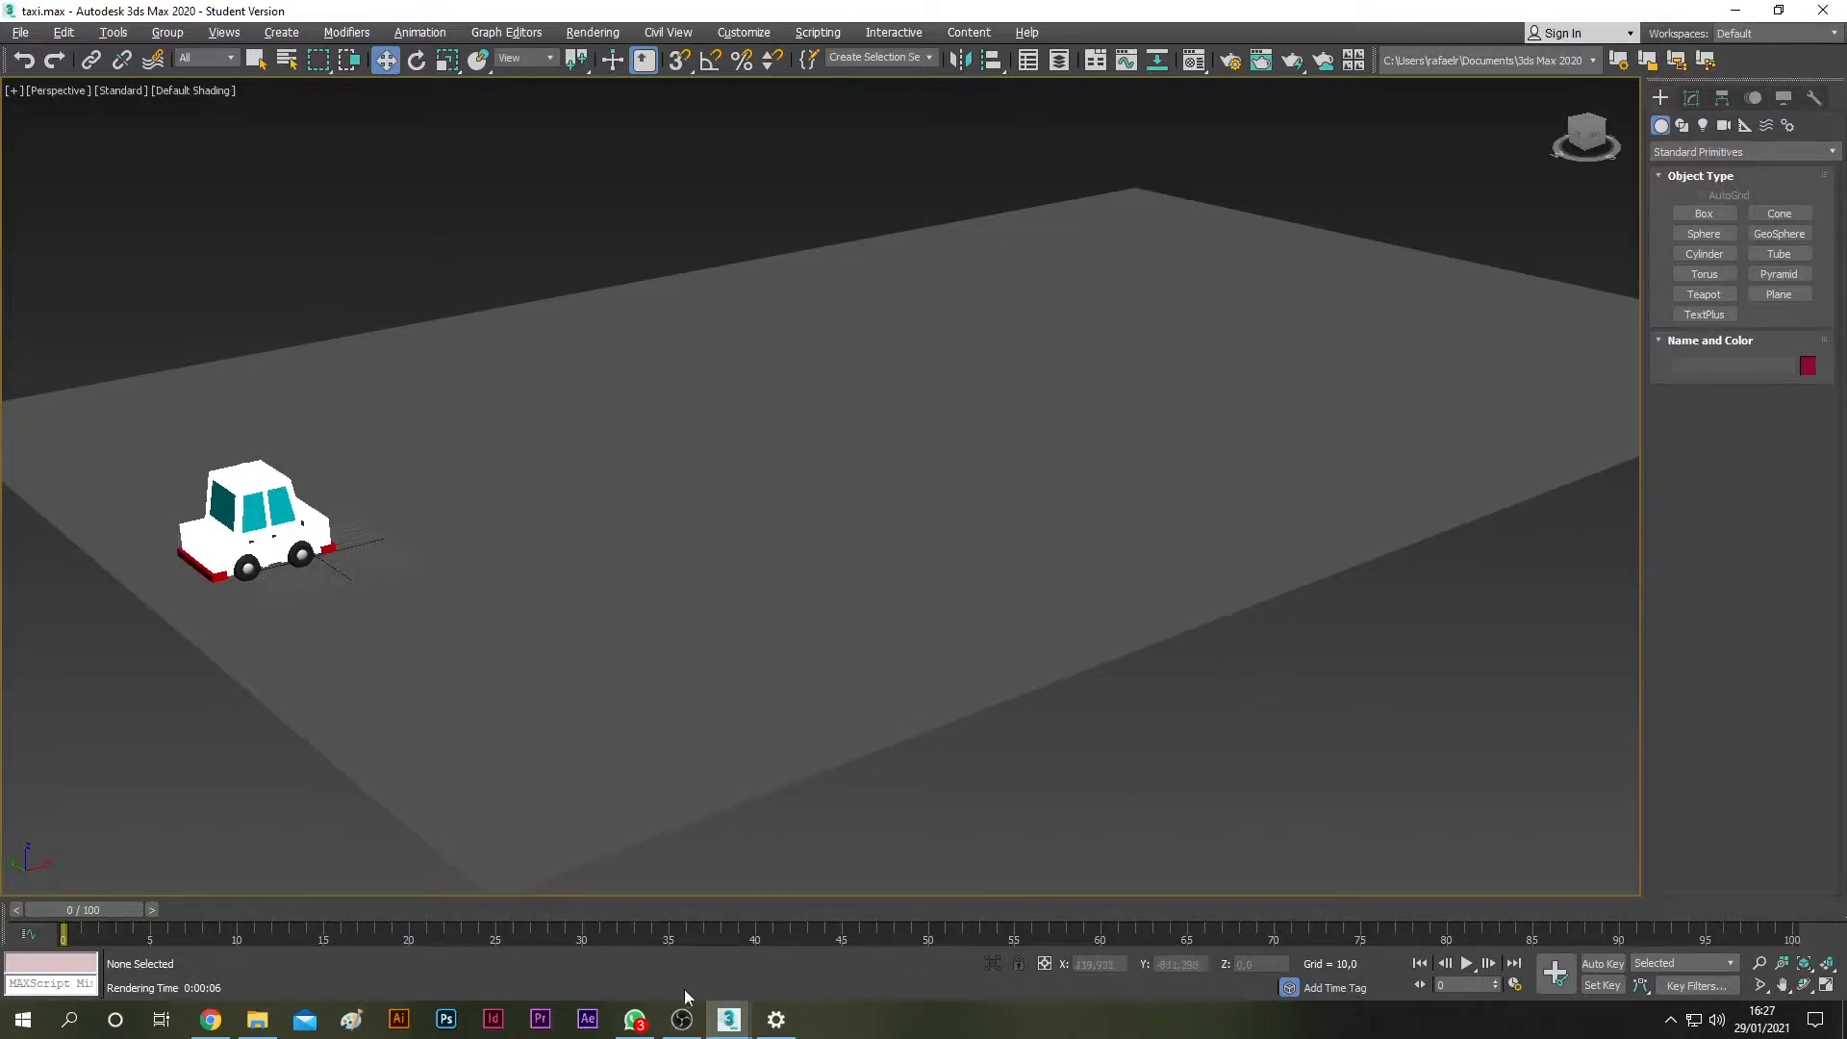
Turn on automatic hiding of the Windows taskbar in desktop mode, and minimise the settings window.
mouse_move(635, 1018)
left_click(723, 874)
left_click(777, 1019)
left_click(598, 274)
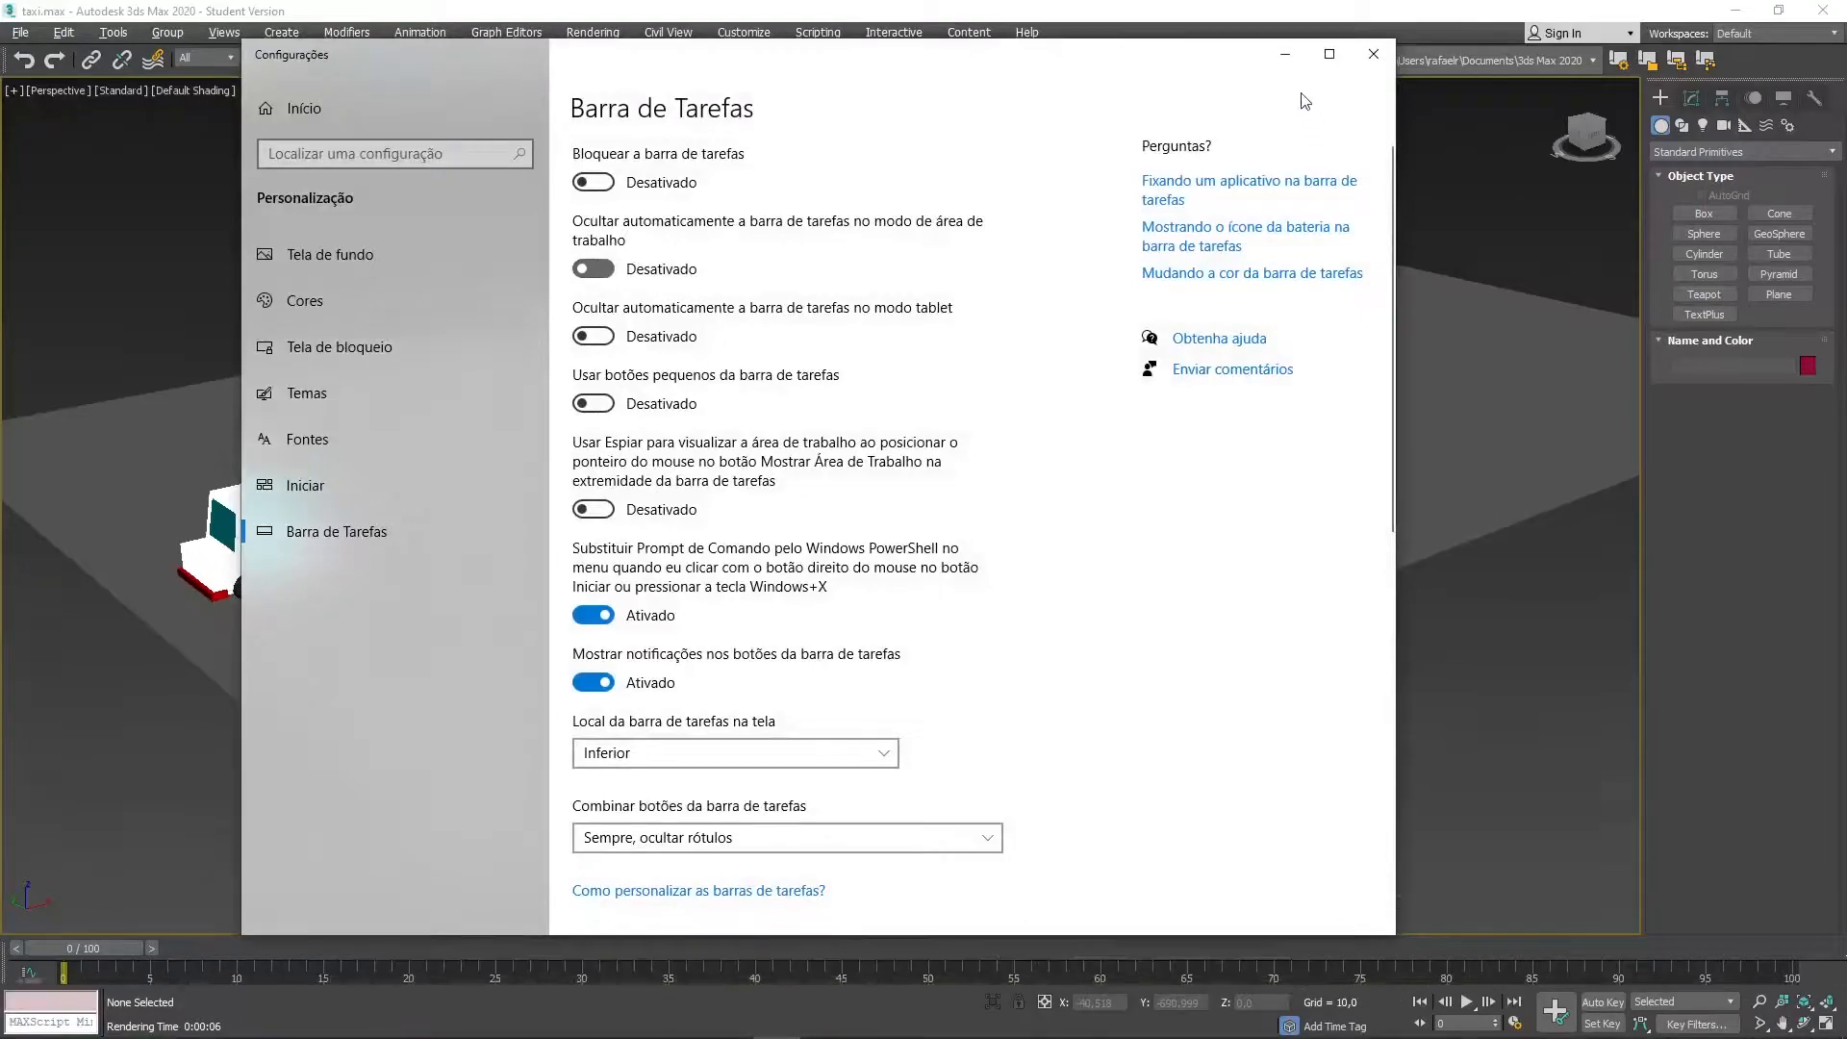
left_click(1285, 54)
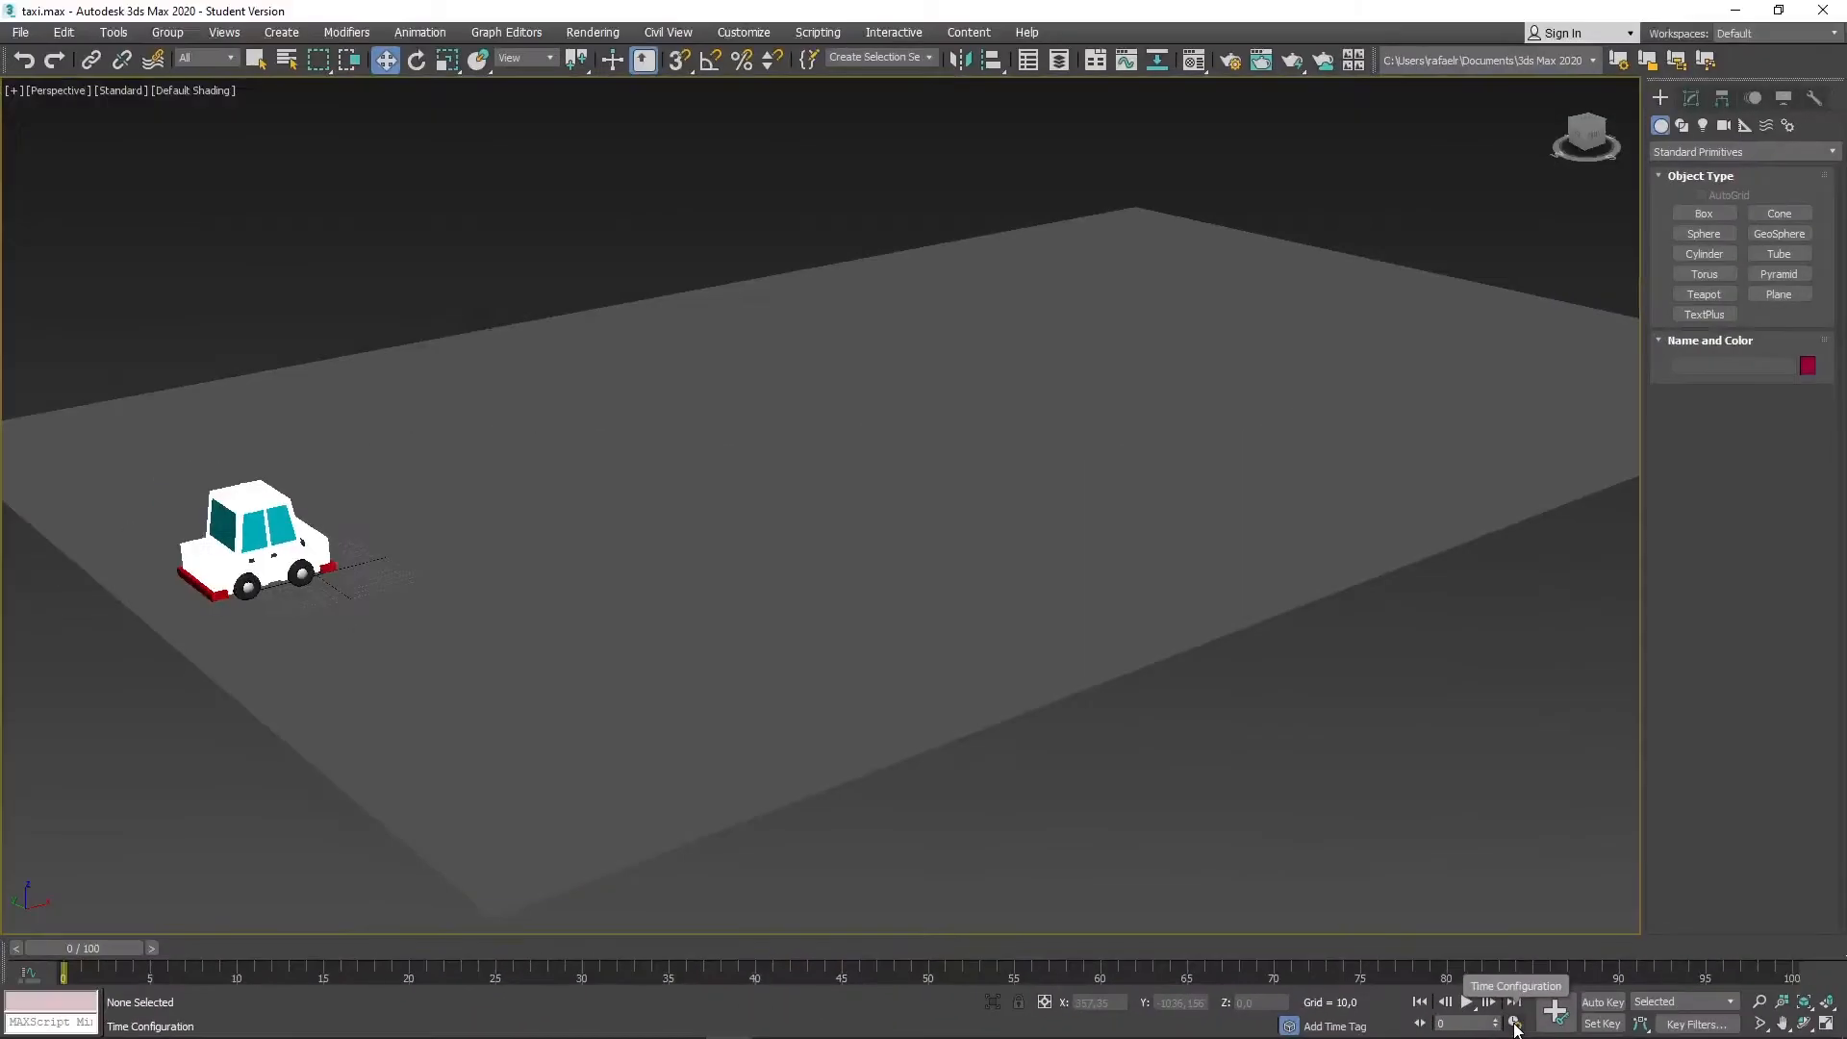
Open the time configuration, try the Custom and PAL frame rates, and settle on NTSC.
left_click(770, 974)
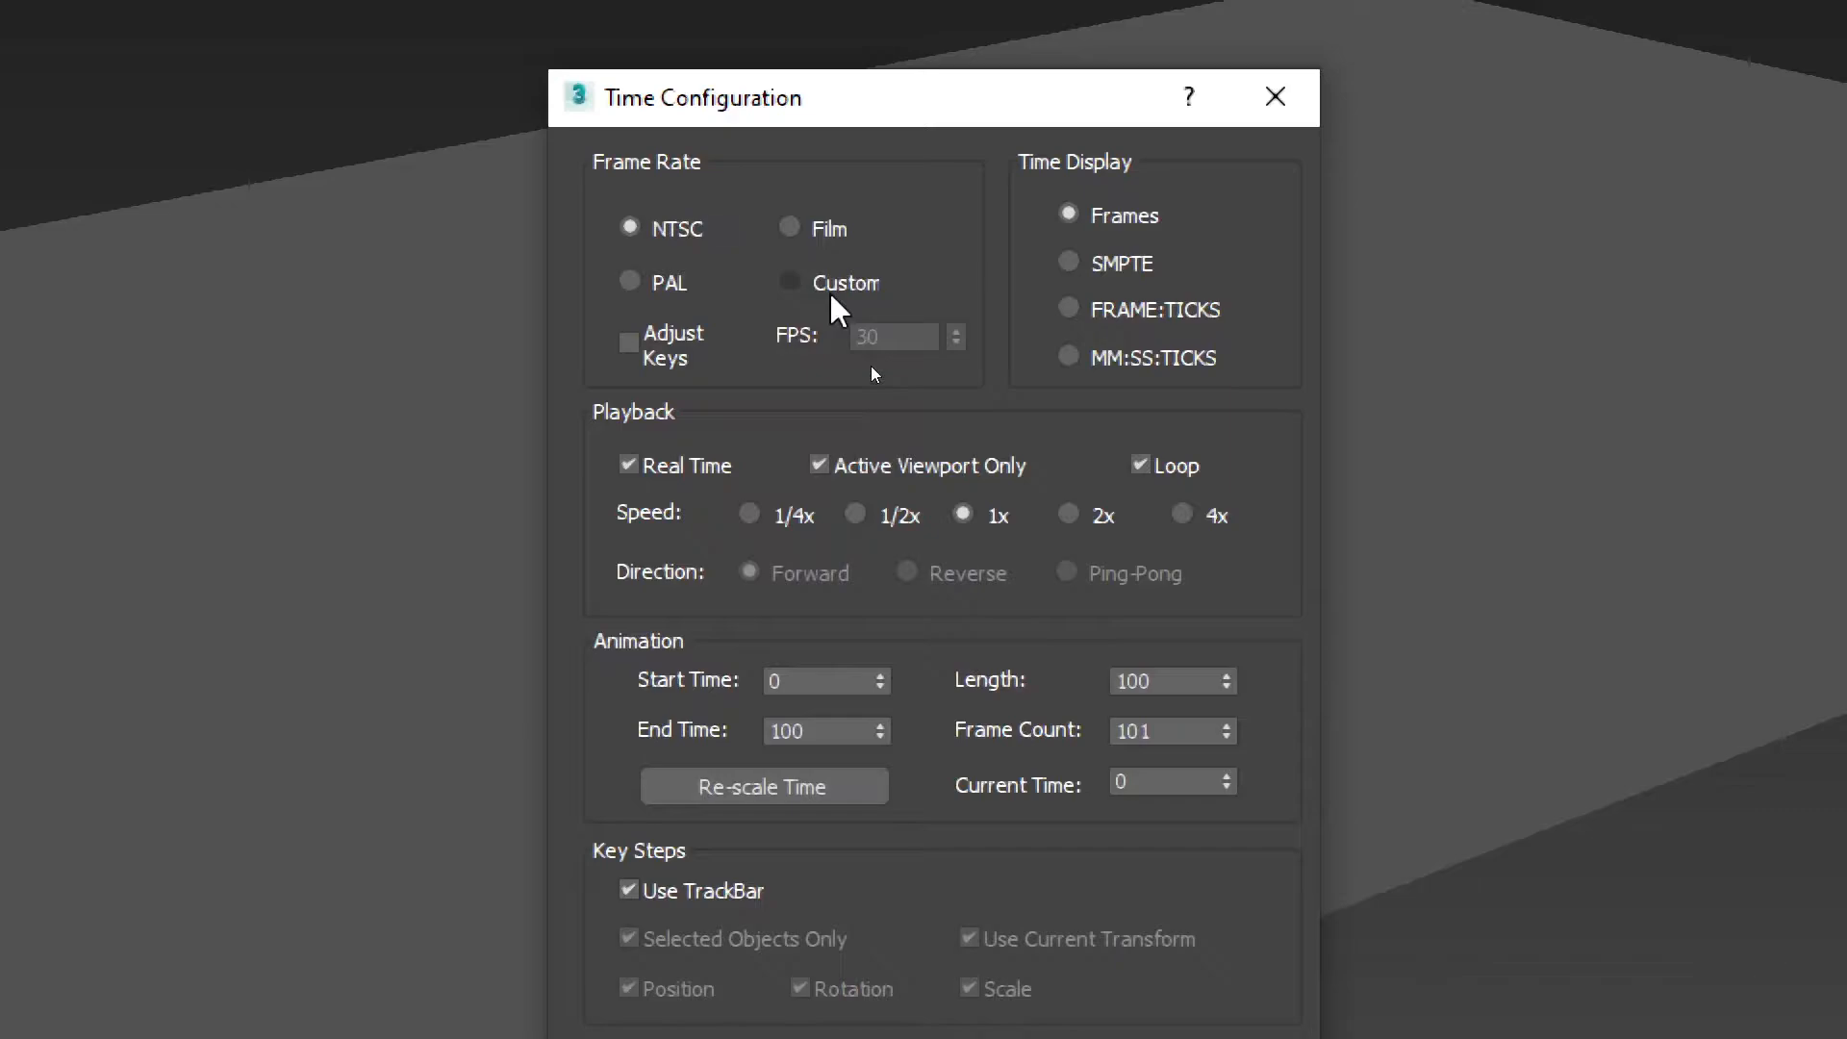
left_click(629, 343)
left_click(639, 347)
left_click(807, 285)
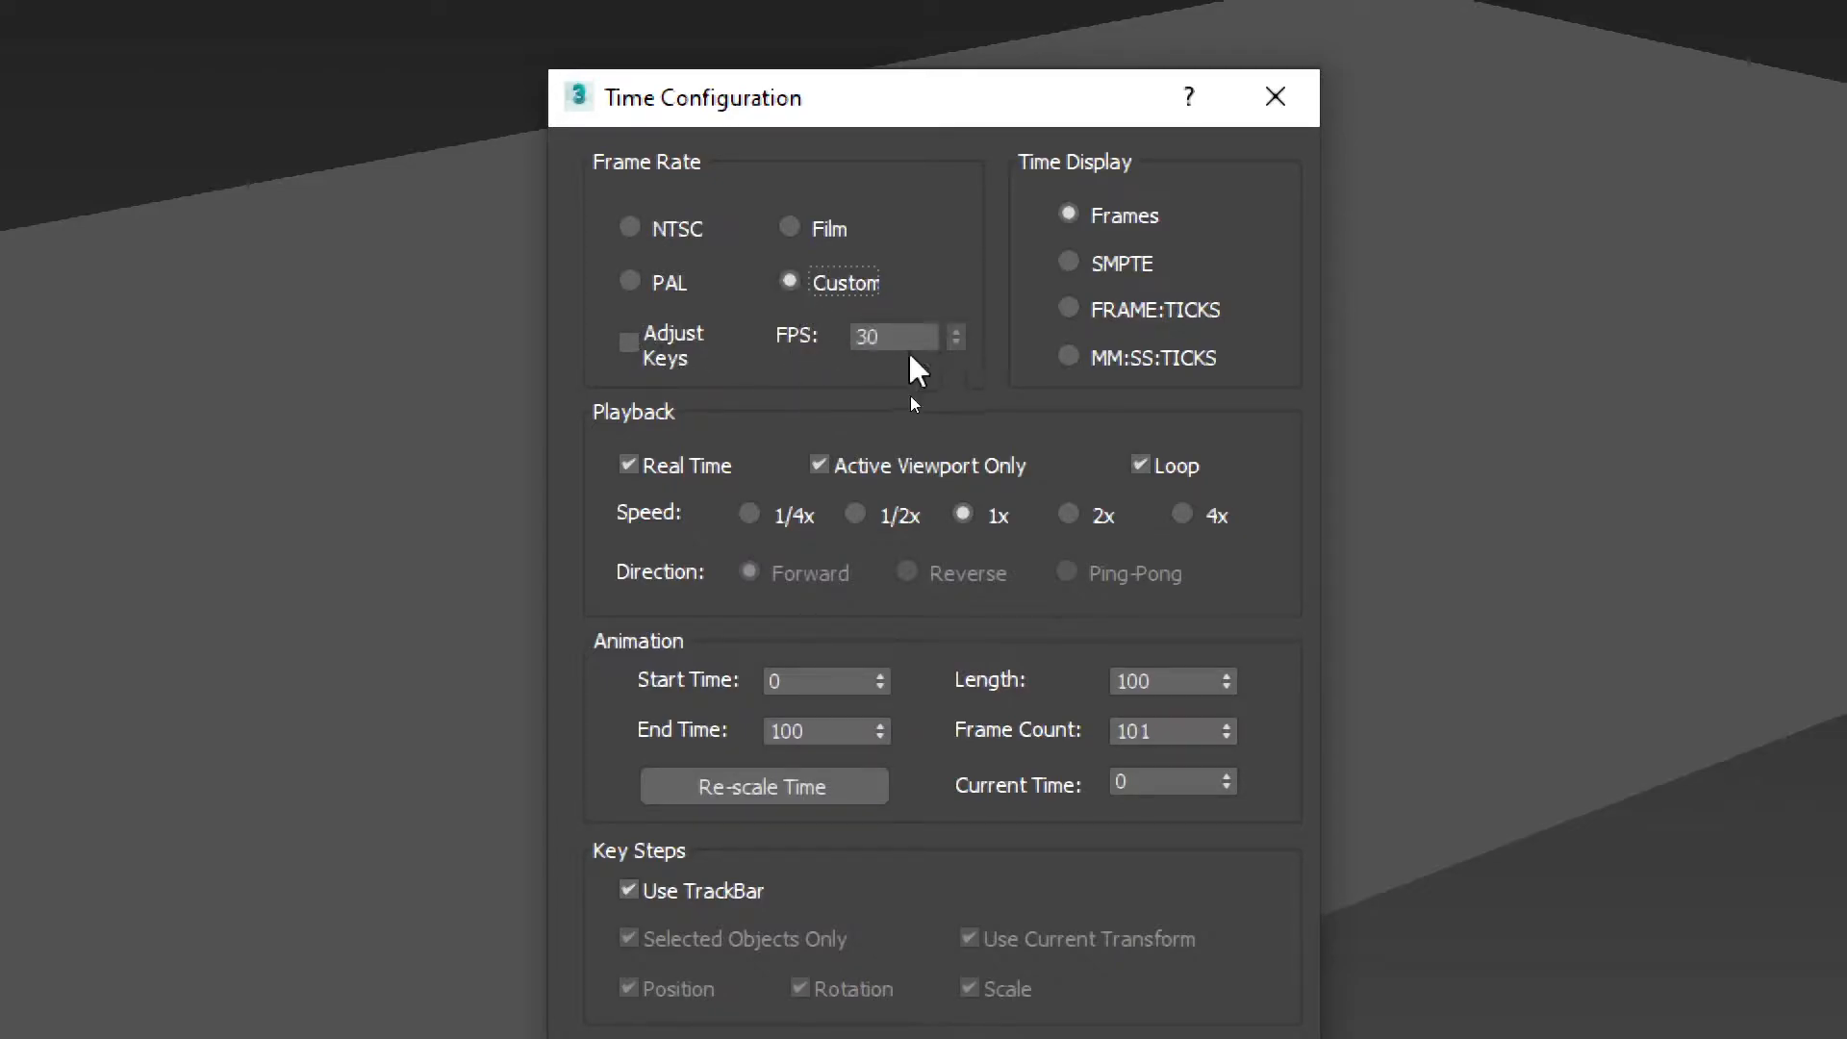
left_click(639, 233)
left_click(633, 286)
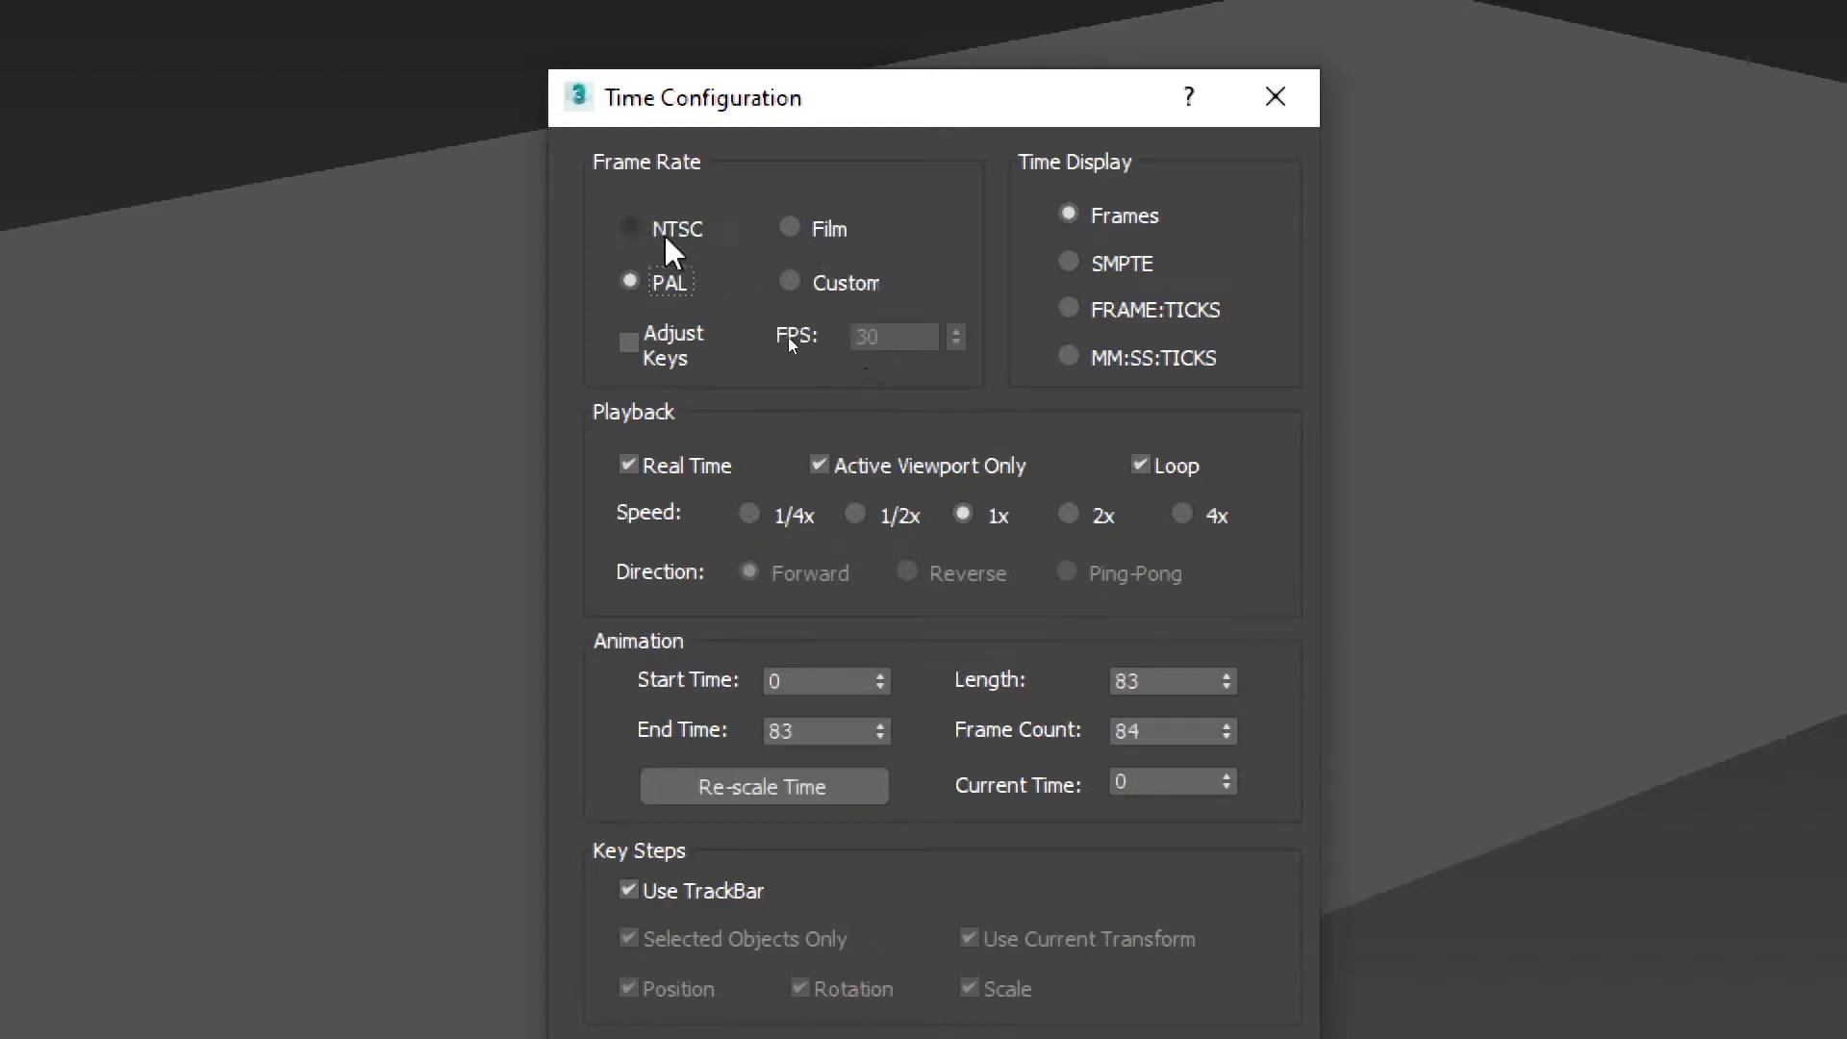
left_click(834, 291)
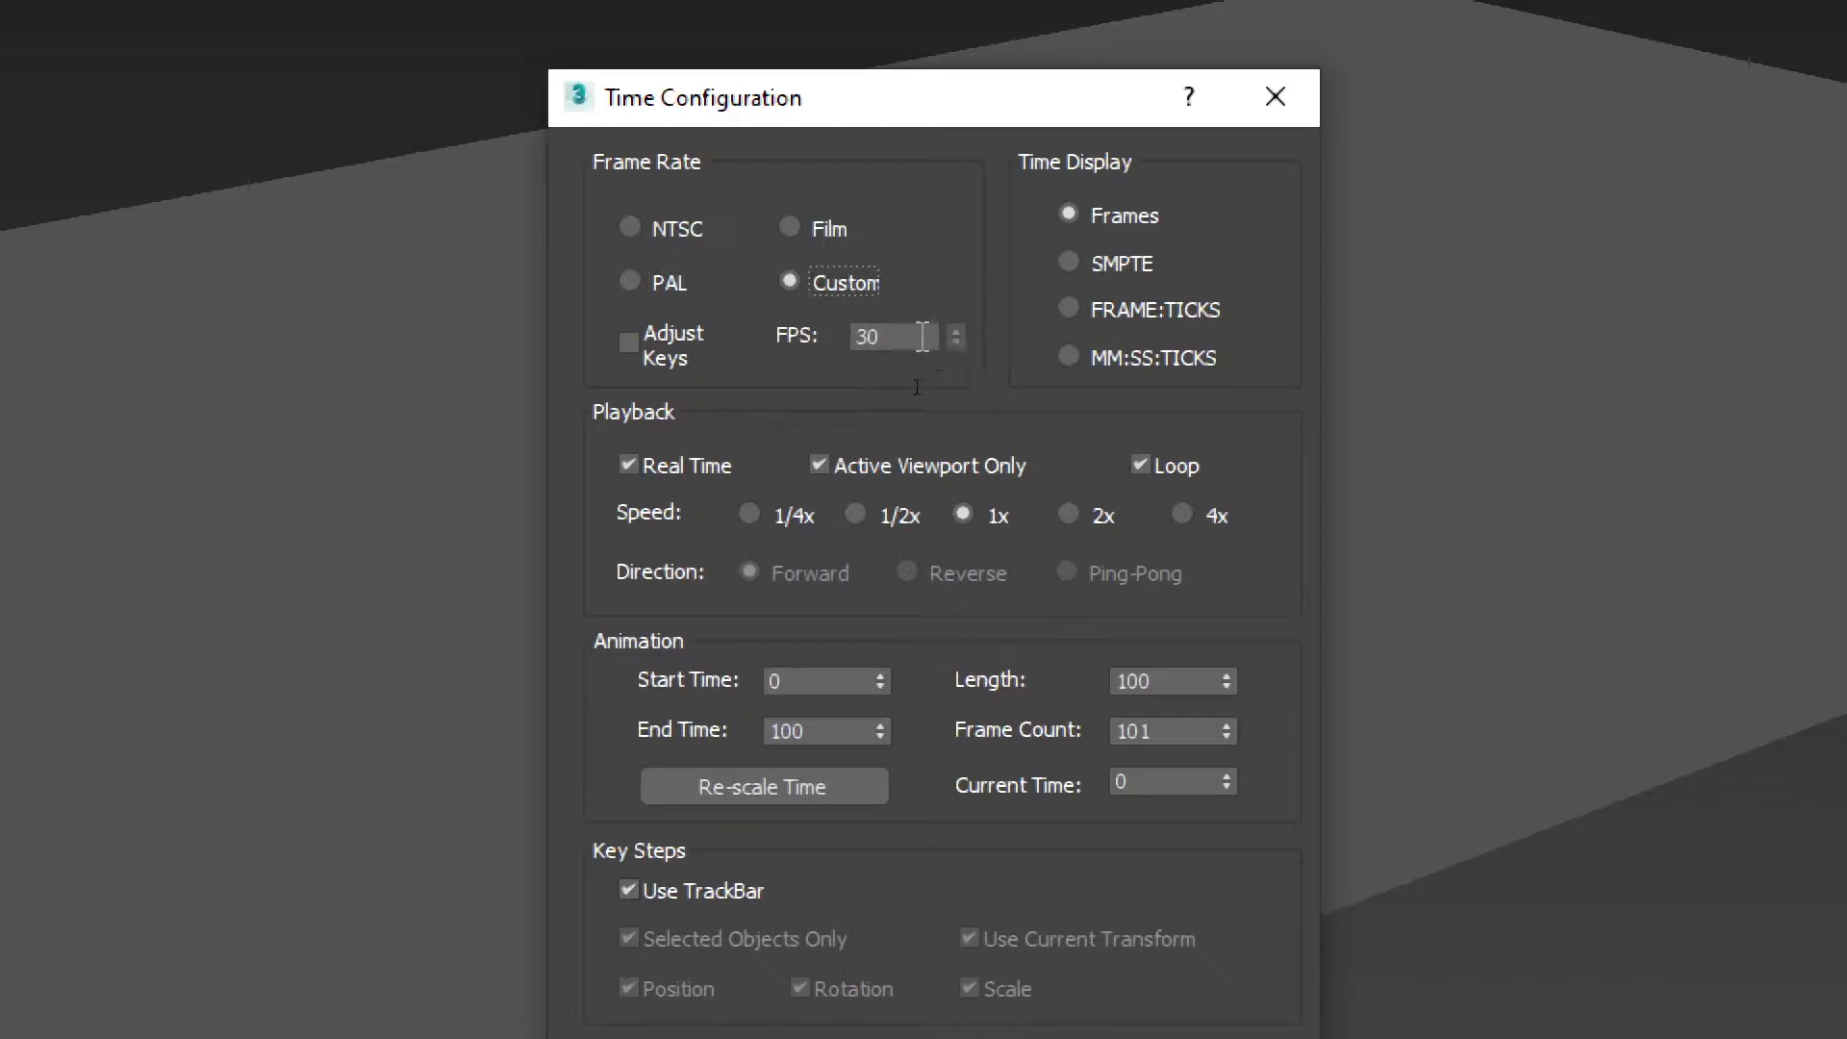
left_click(641, 231)
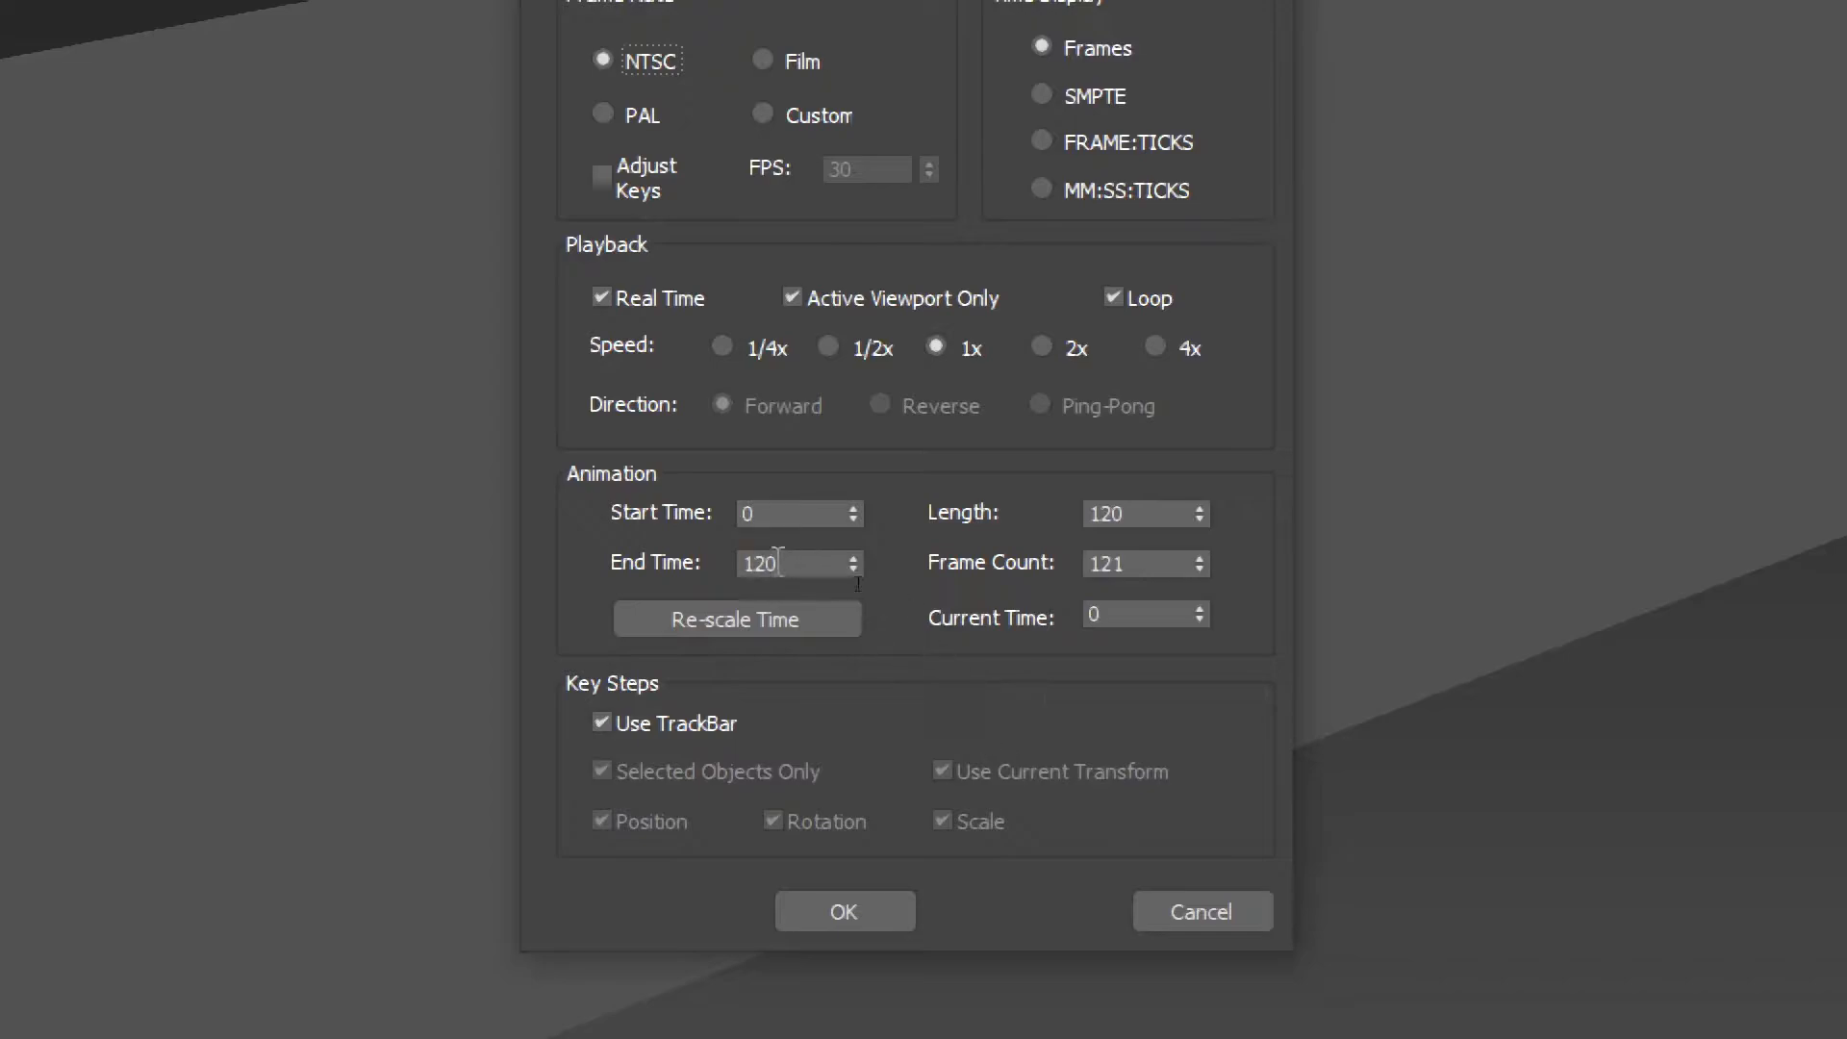
Try an animation end time of 200 frames.
double_click(796, 565)
type("200")
key("Tab")
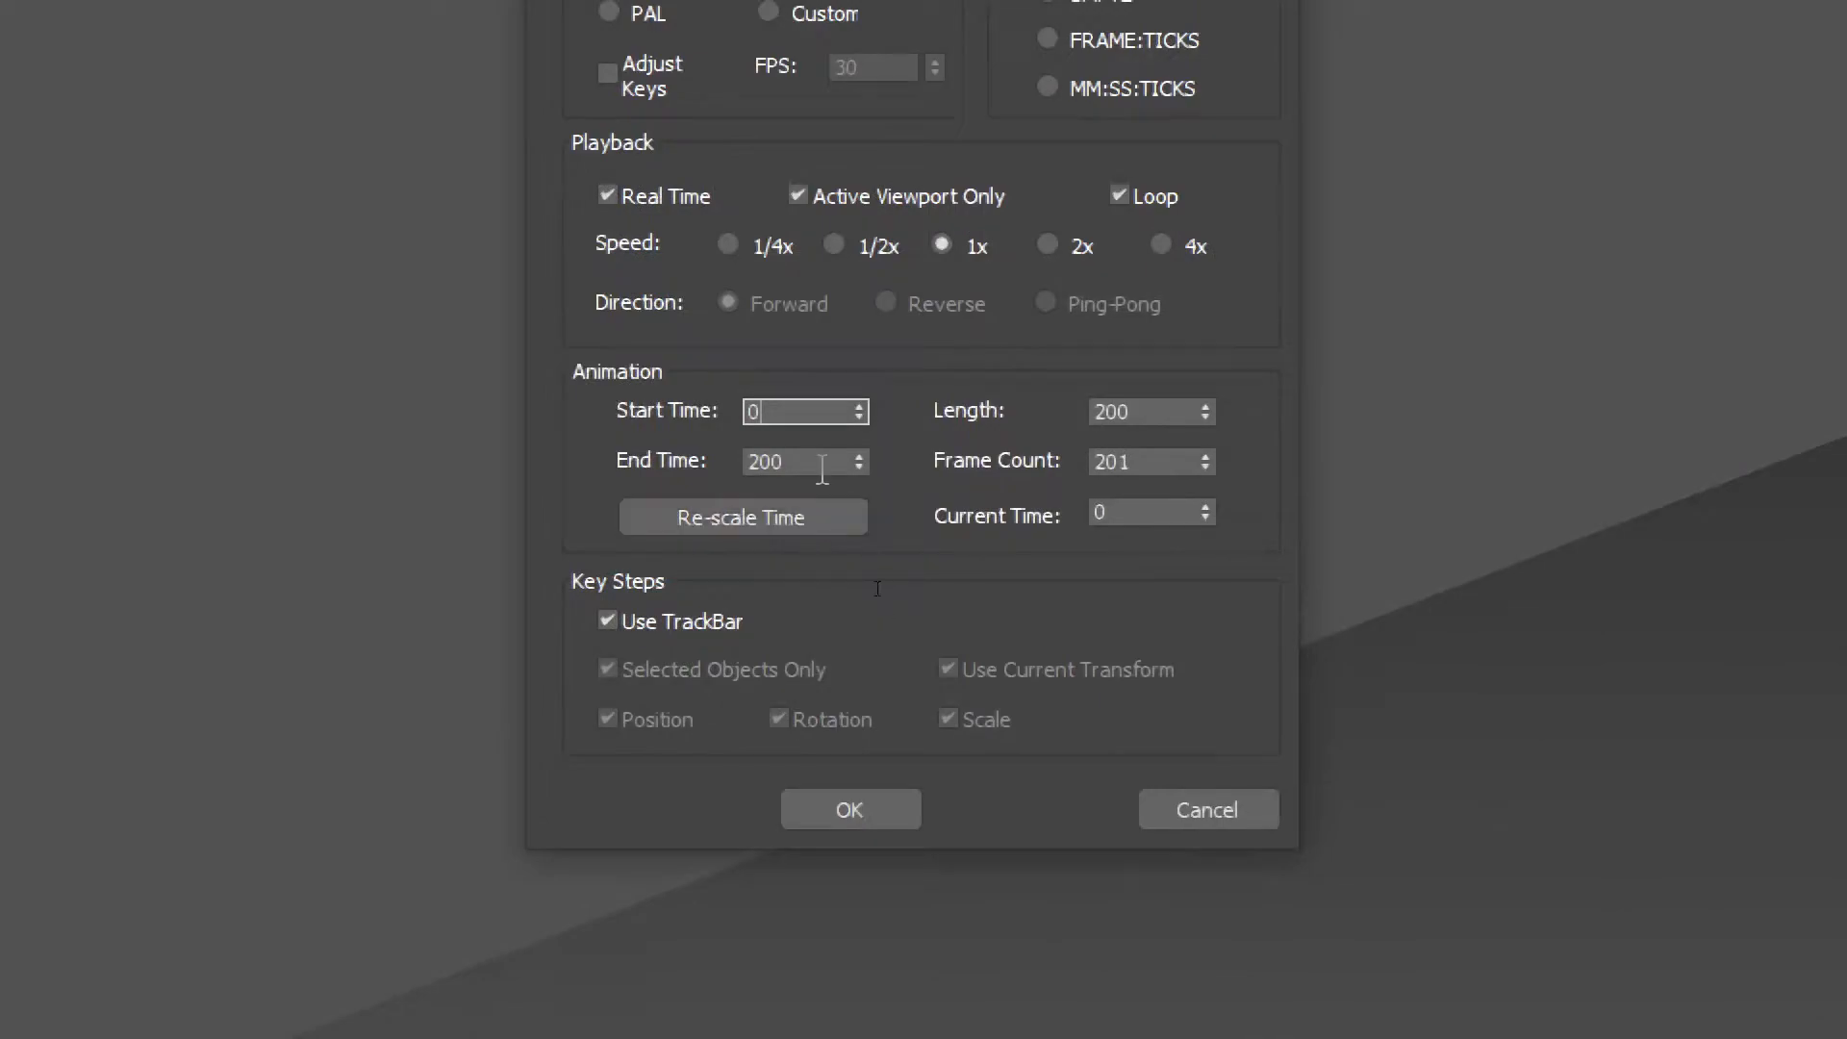
Set the animation's end time to 100 frames and apply the time configuration.
left_click_drag(824, 470, 738, 469)
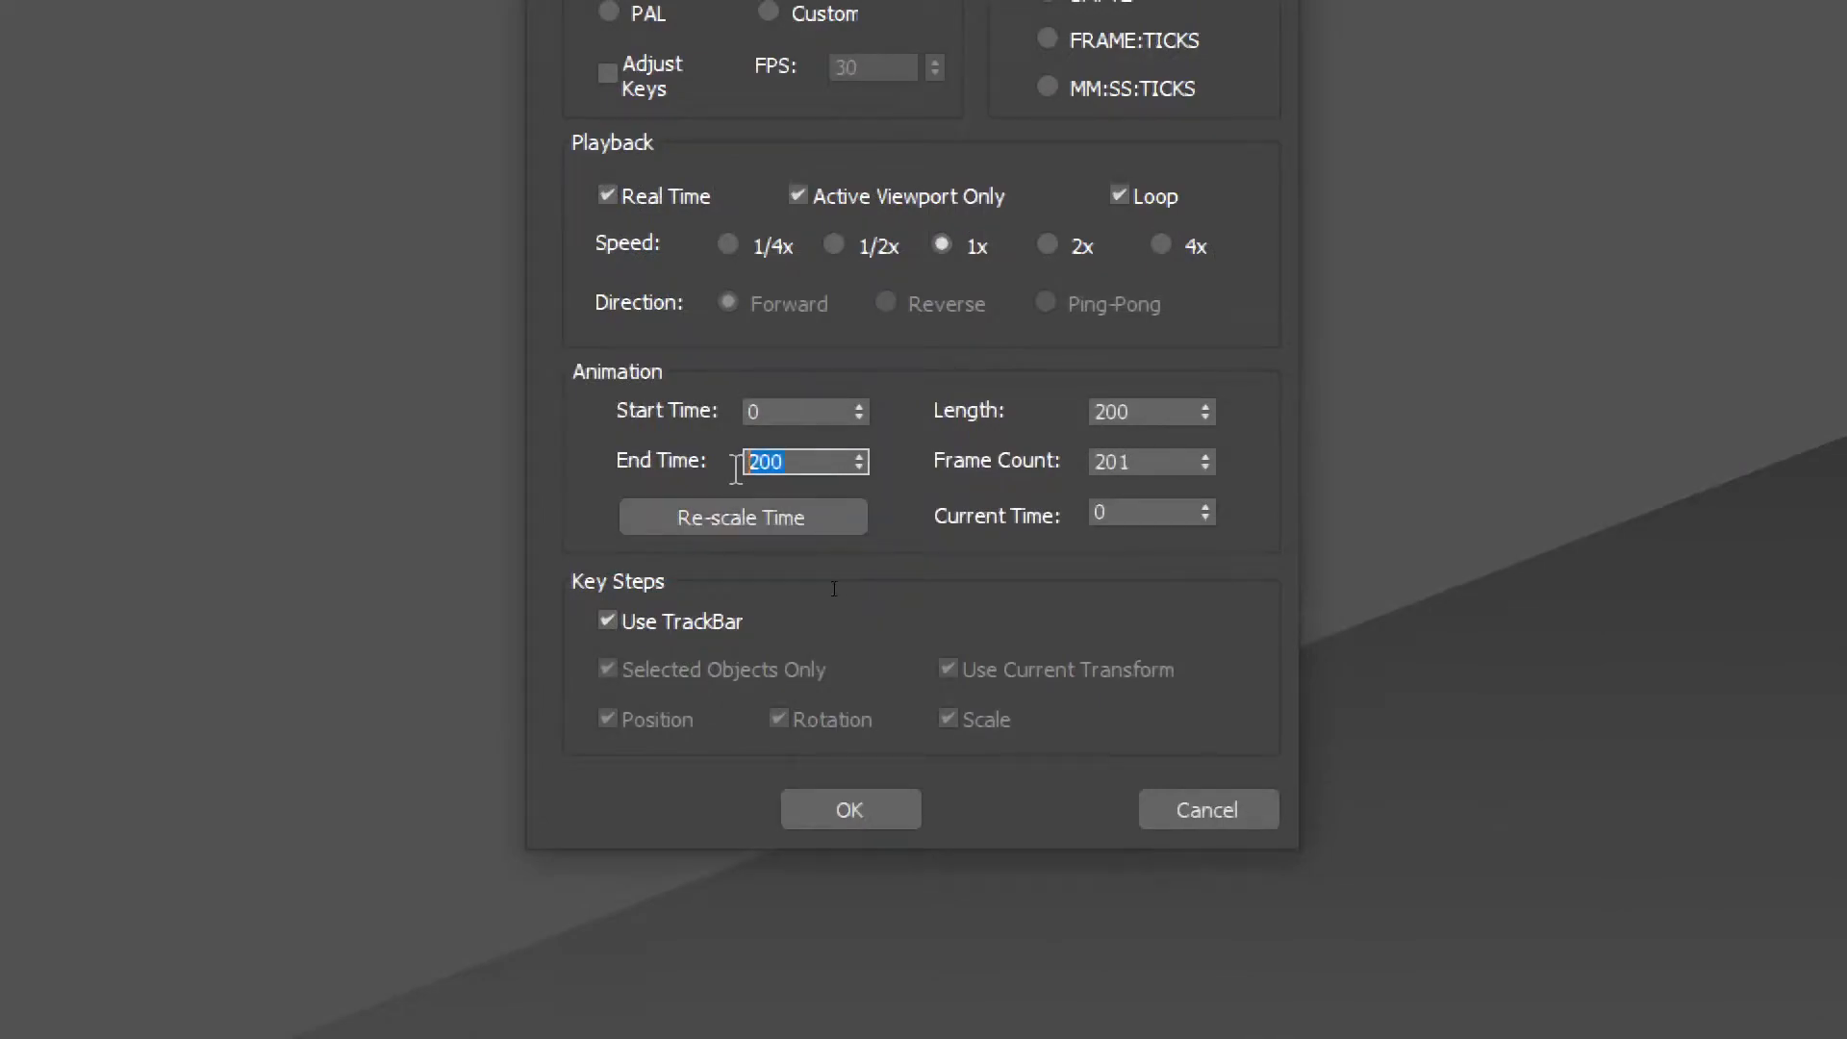
type("100")
left_click(818, 409)
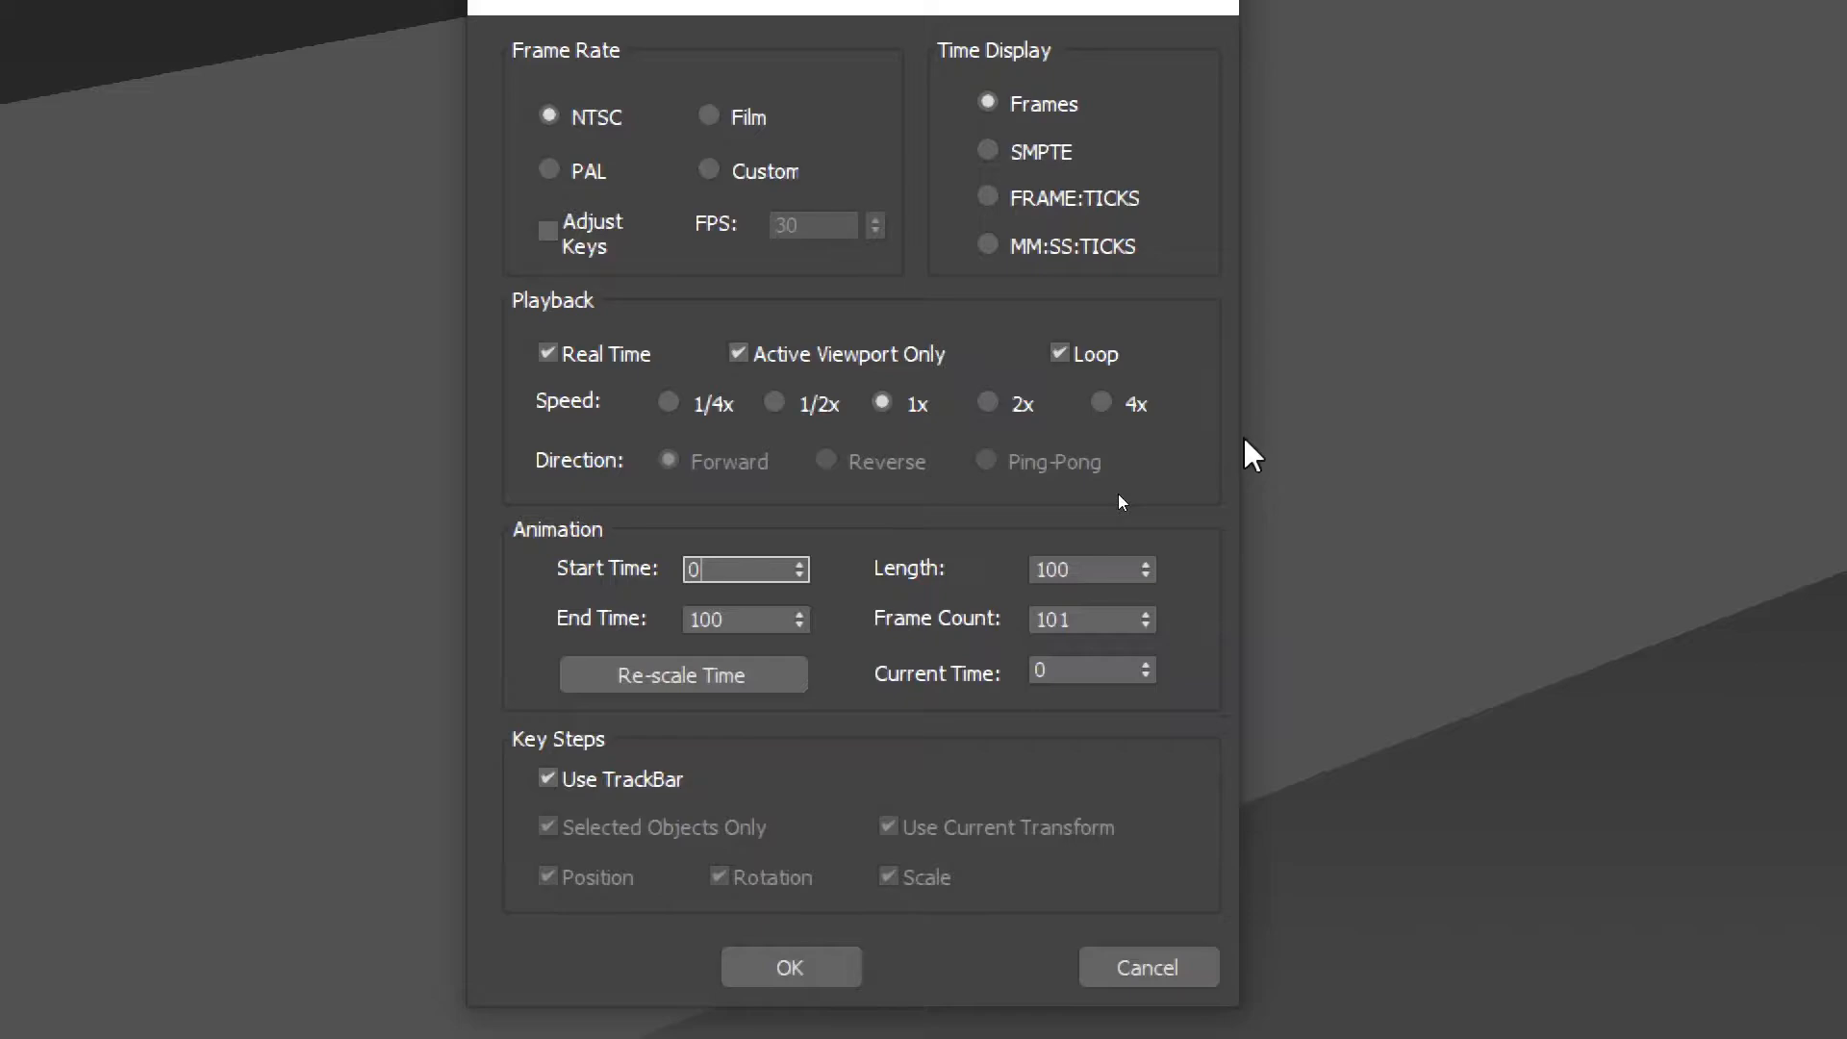
left_click(791, 967)
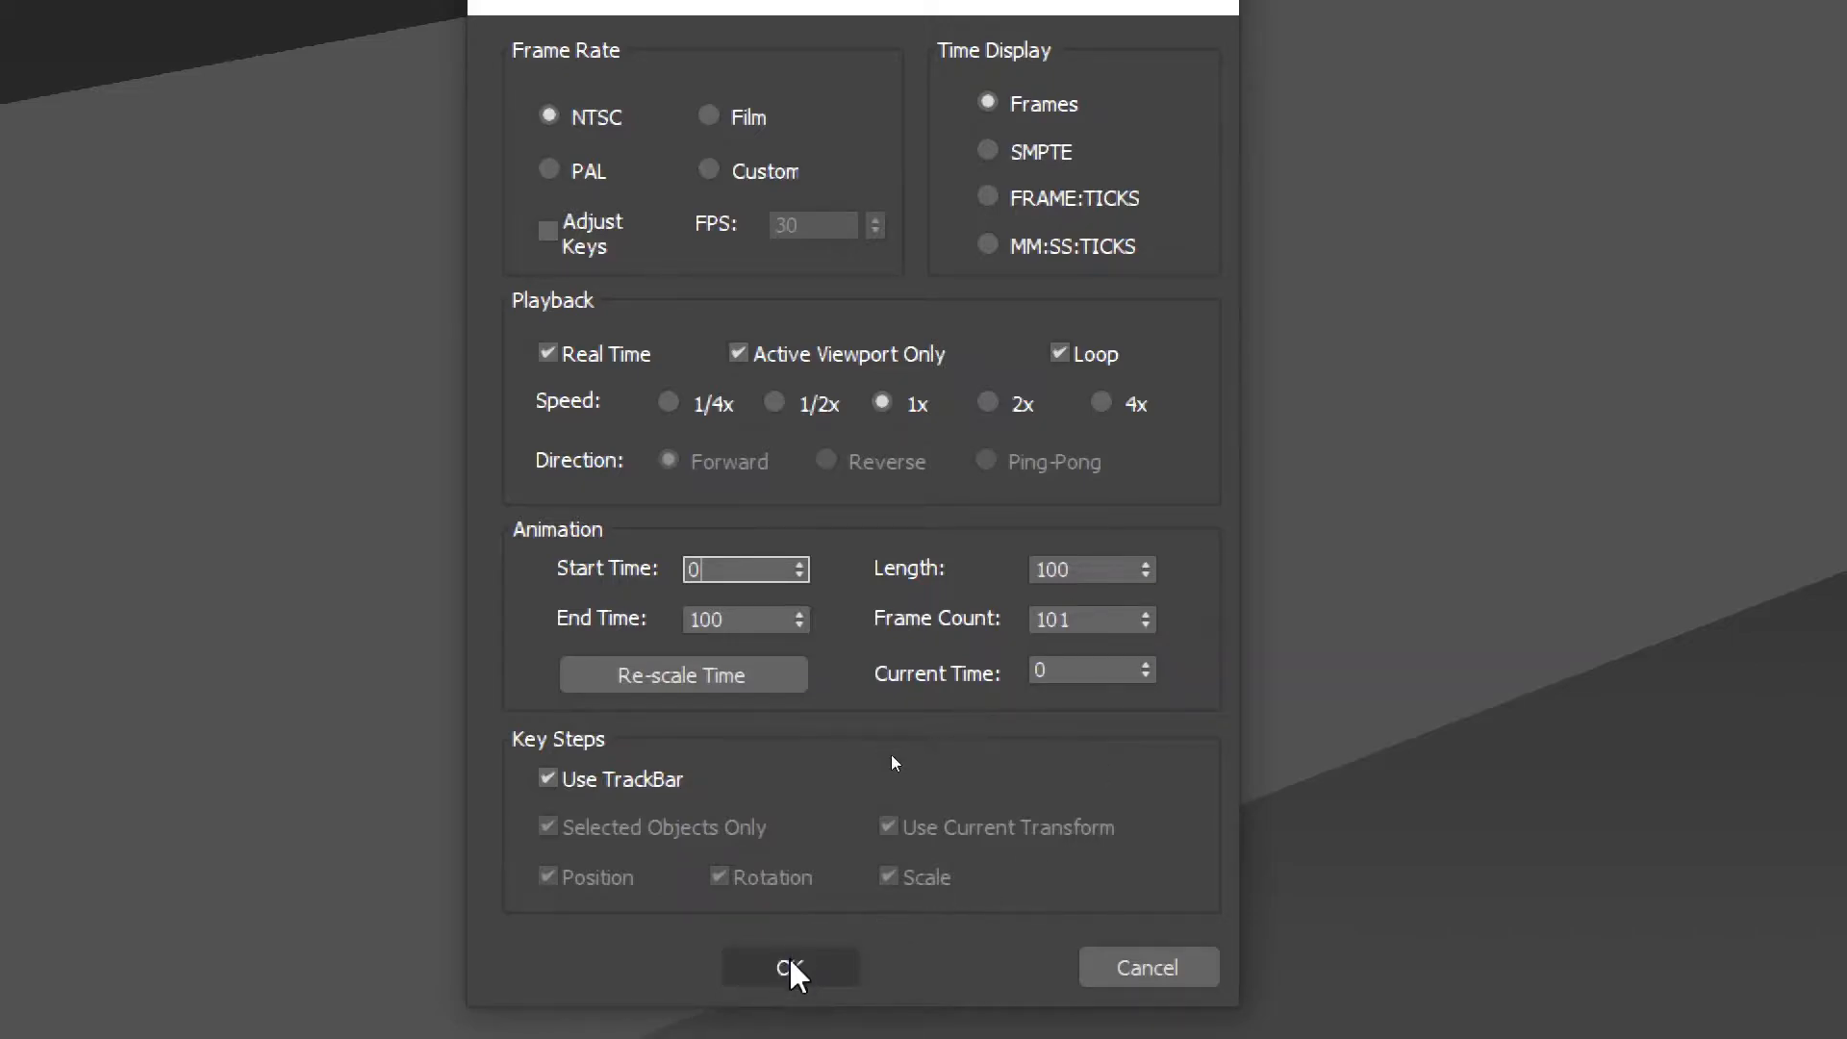
left_click(791, 967)
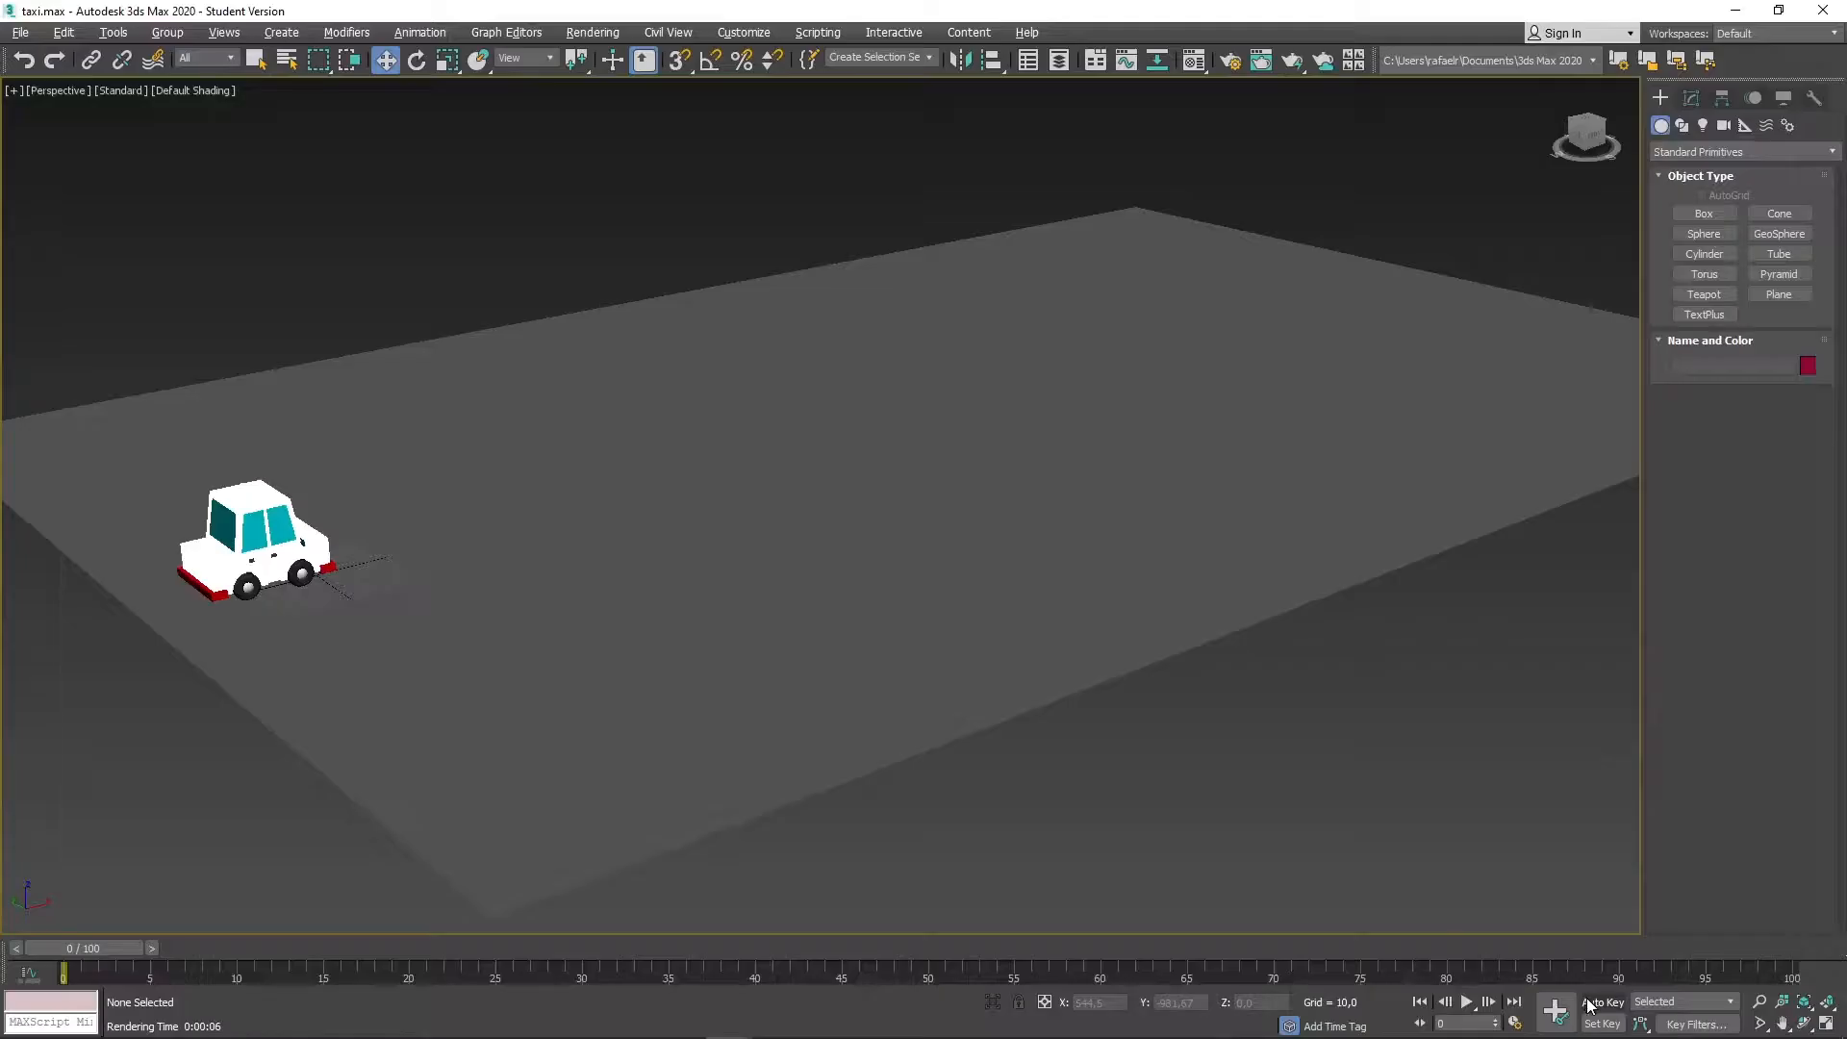
Turn on automatic keying, select the taxi, and enlarge its move gizmo.
left_click(1621, 1002)
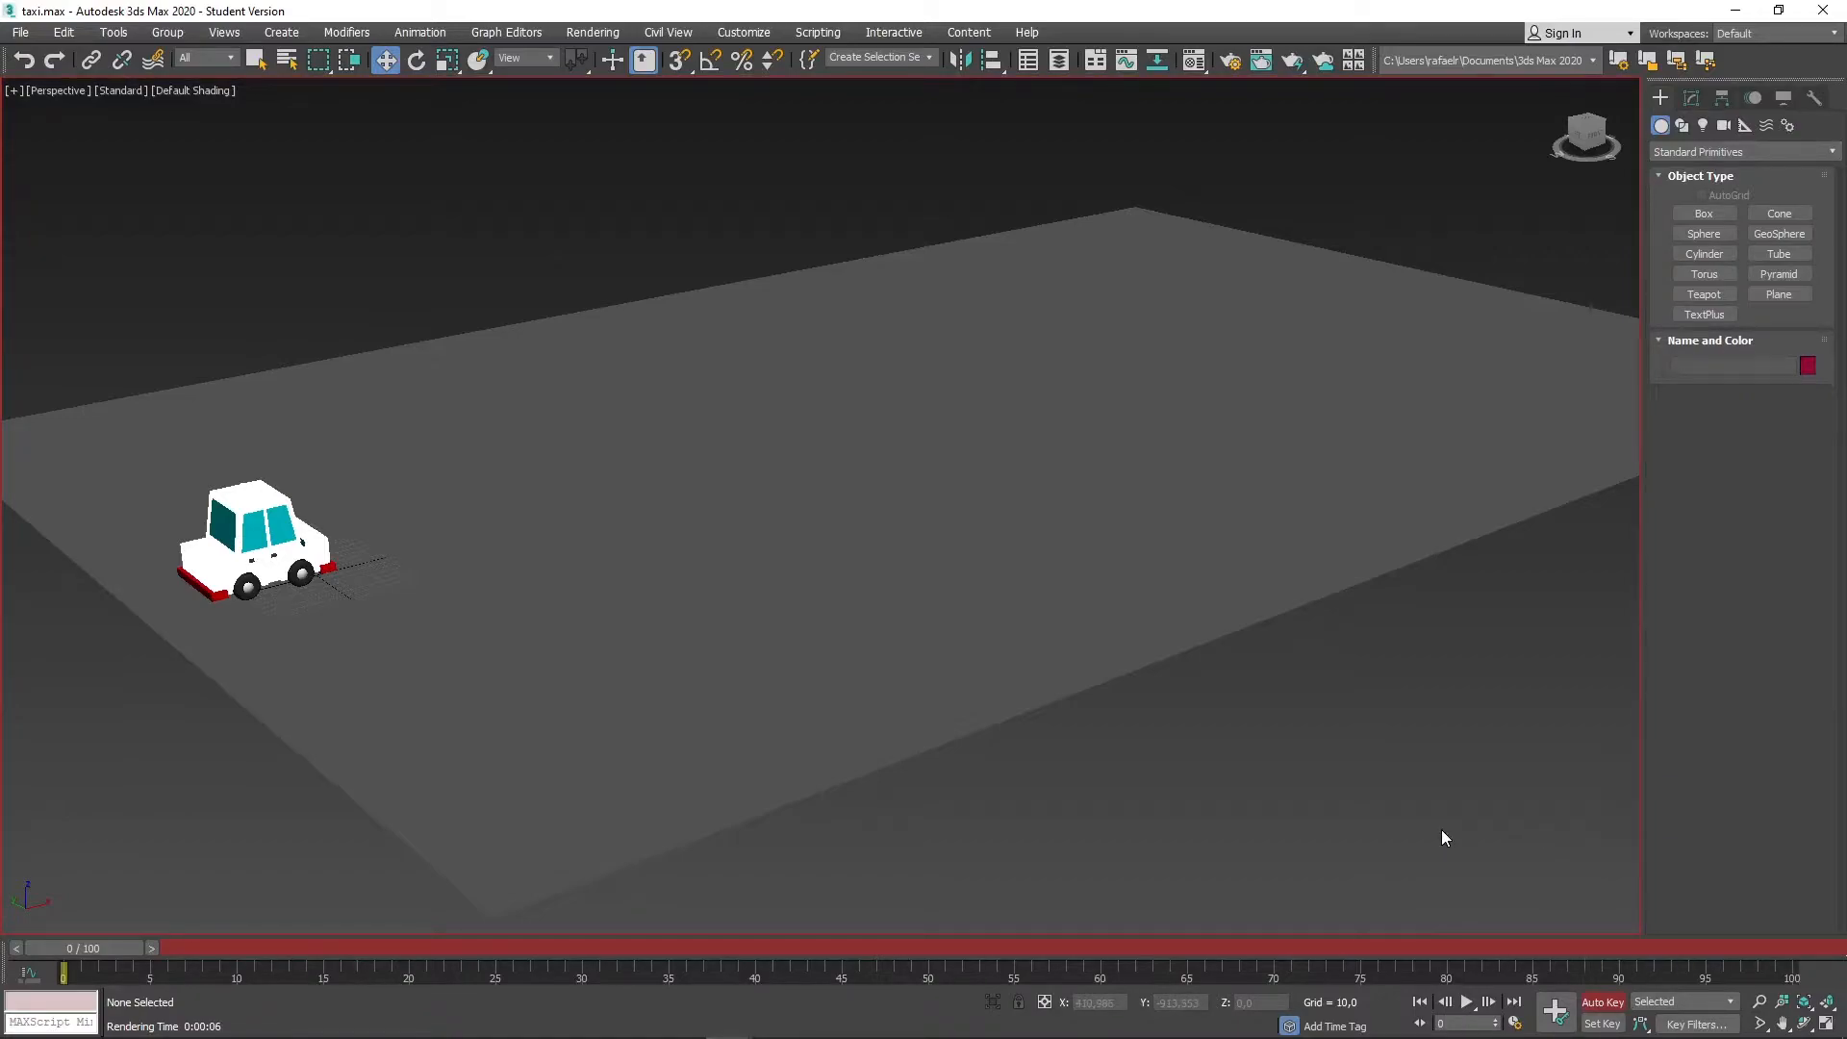
left_click(287, 568)
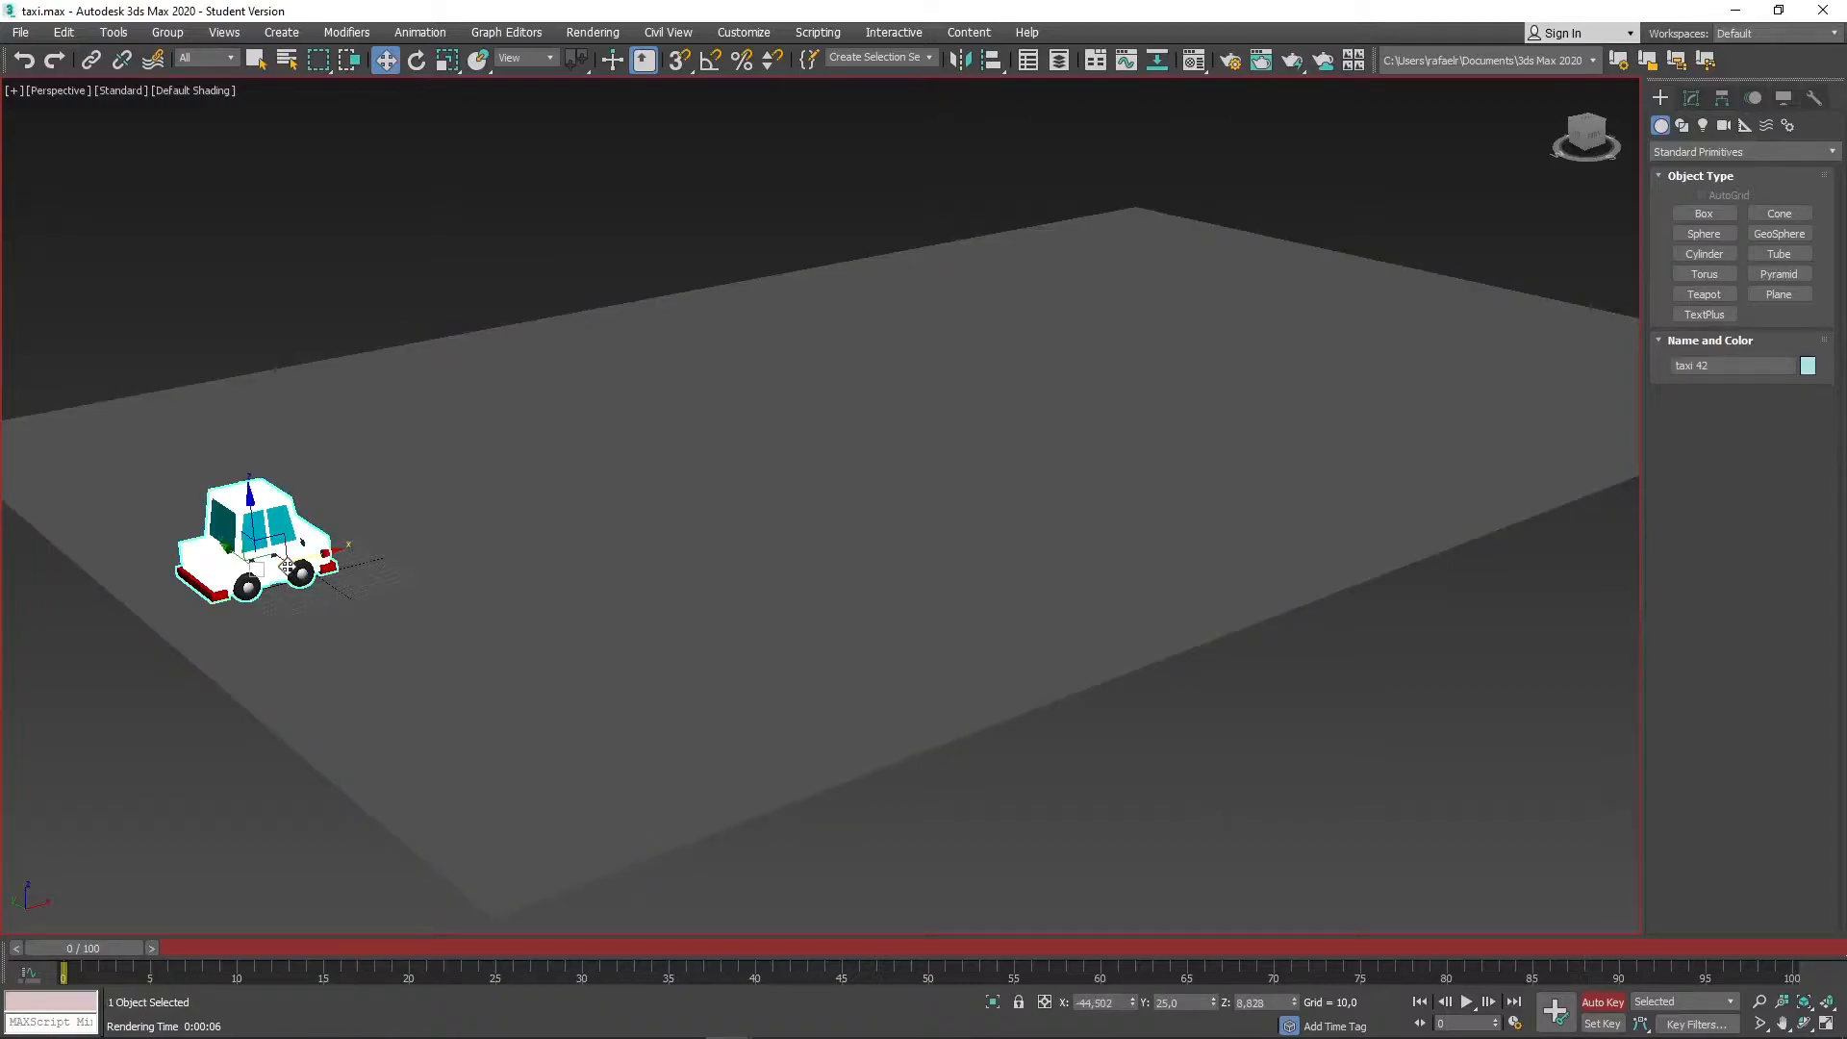
key("=")
key("=")
key("=")
key("=")
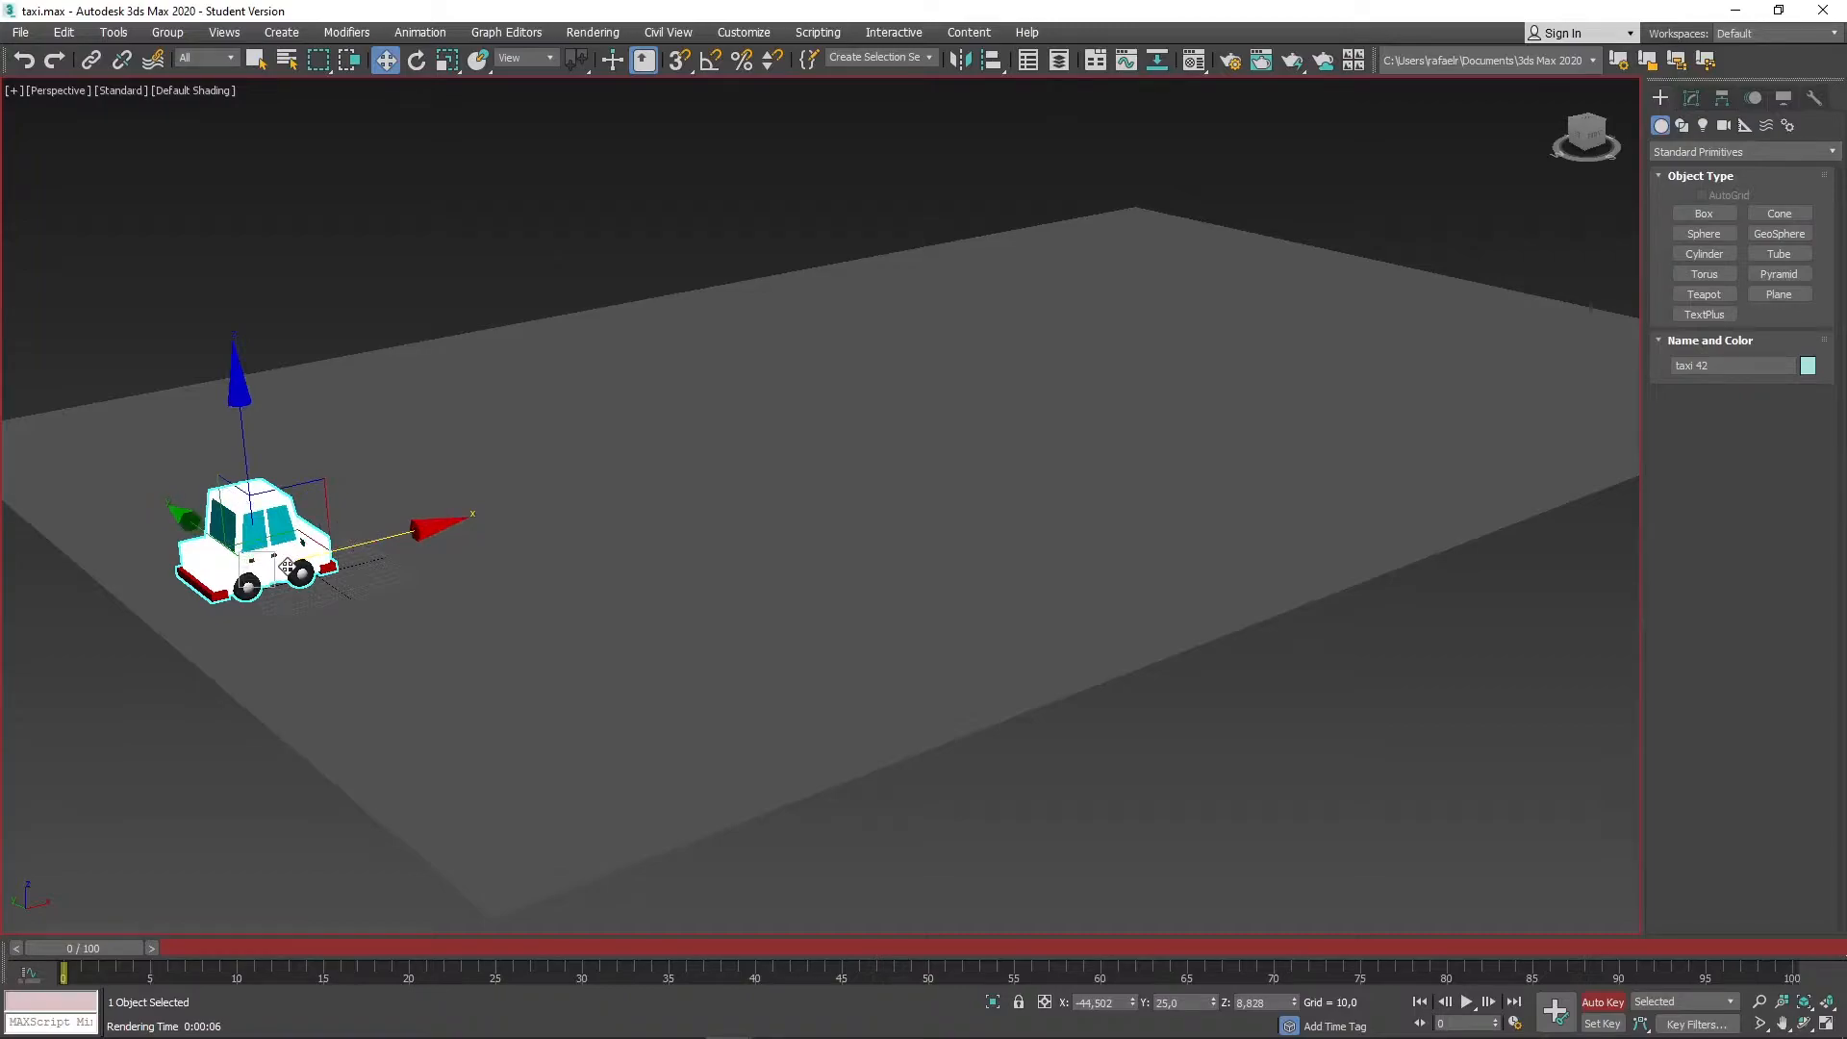
At frame 30, move the taxi forward along the X axis to about X 544, and scrub to check the motion.
left_click_drag(92, 951, 588, 971)
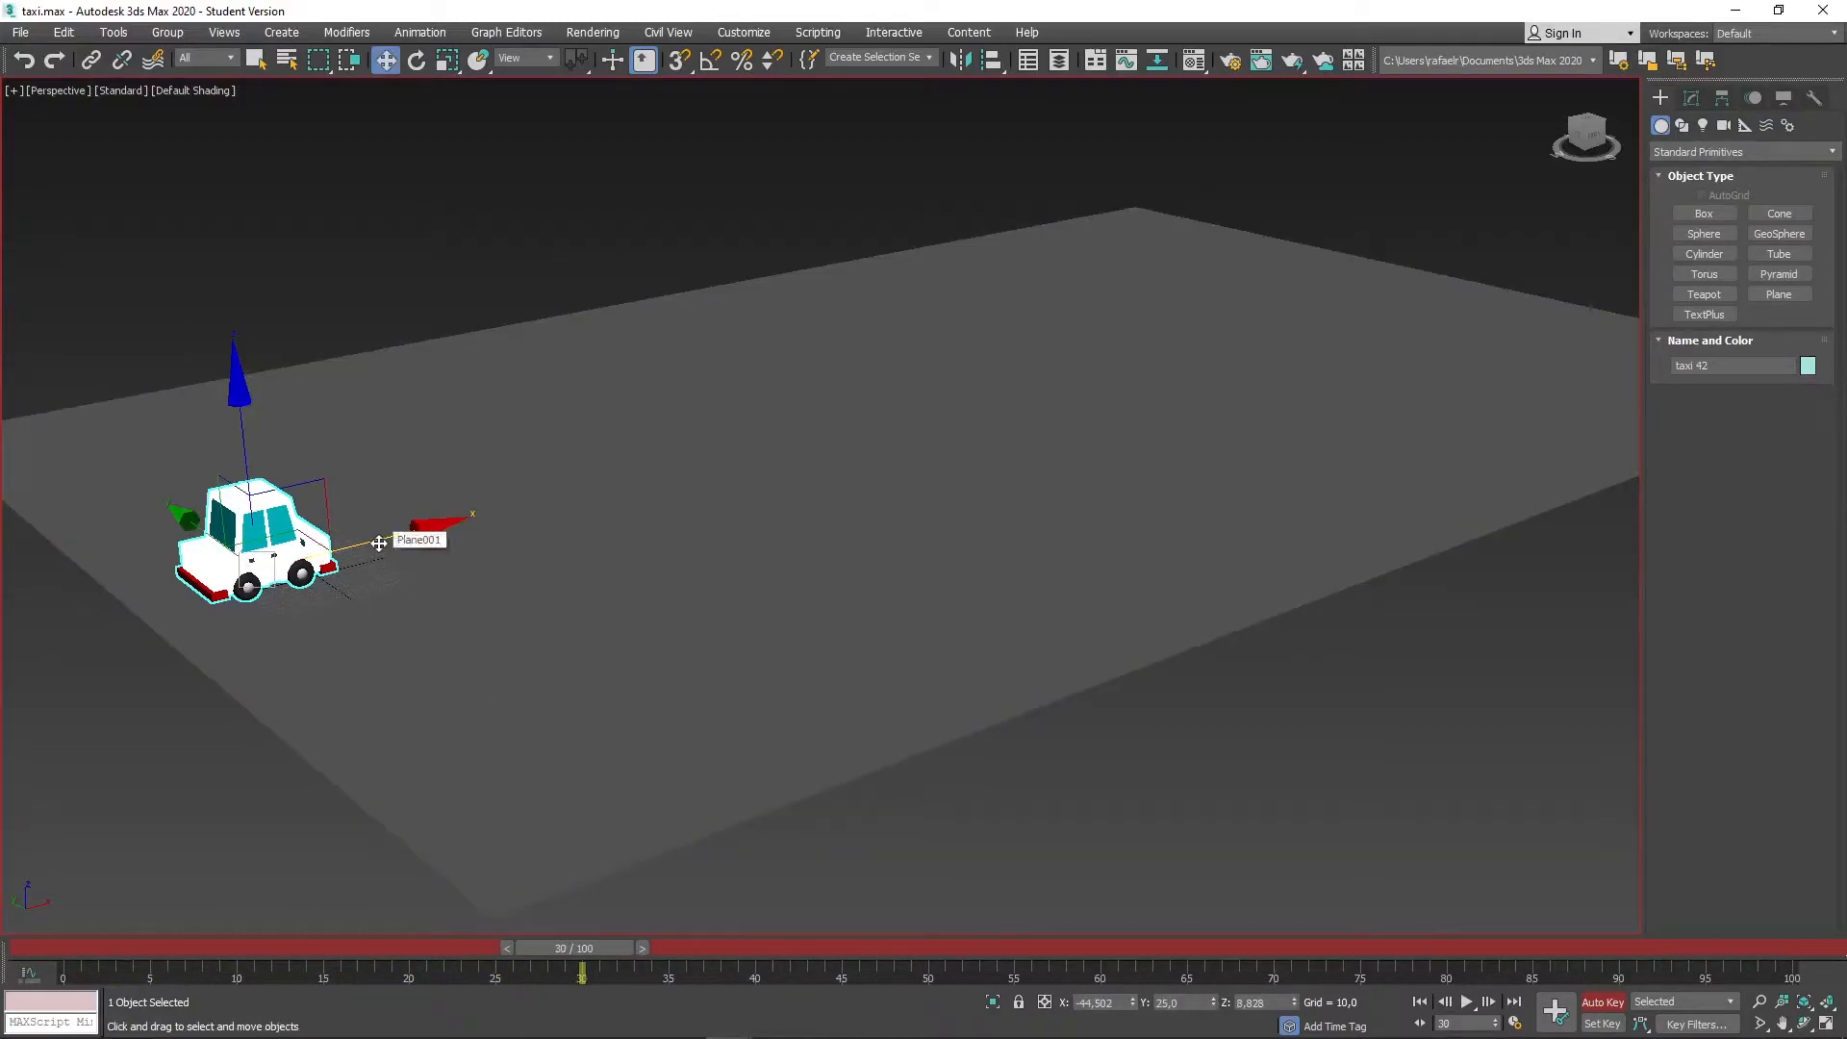
left_click_drag(379, 543, 896, 408)
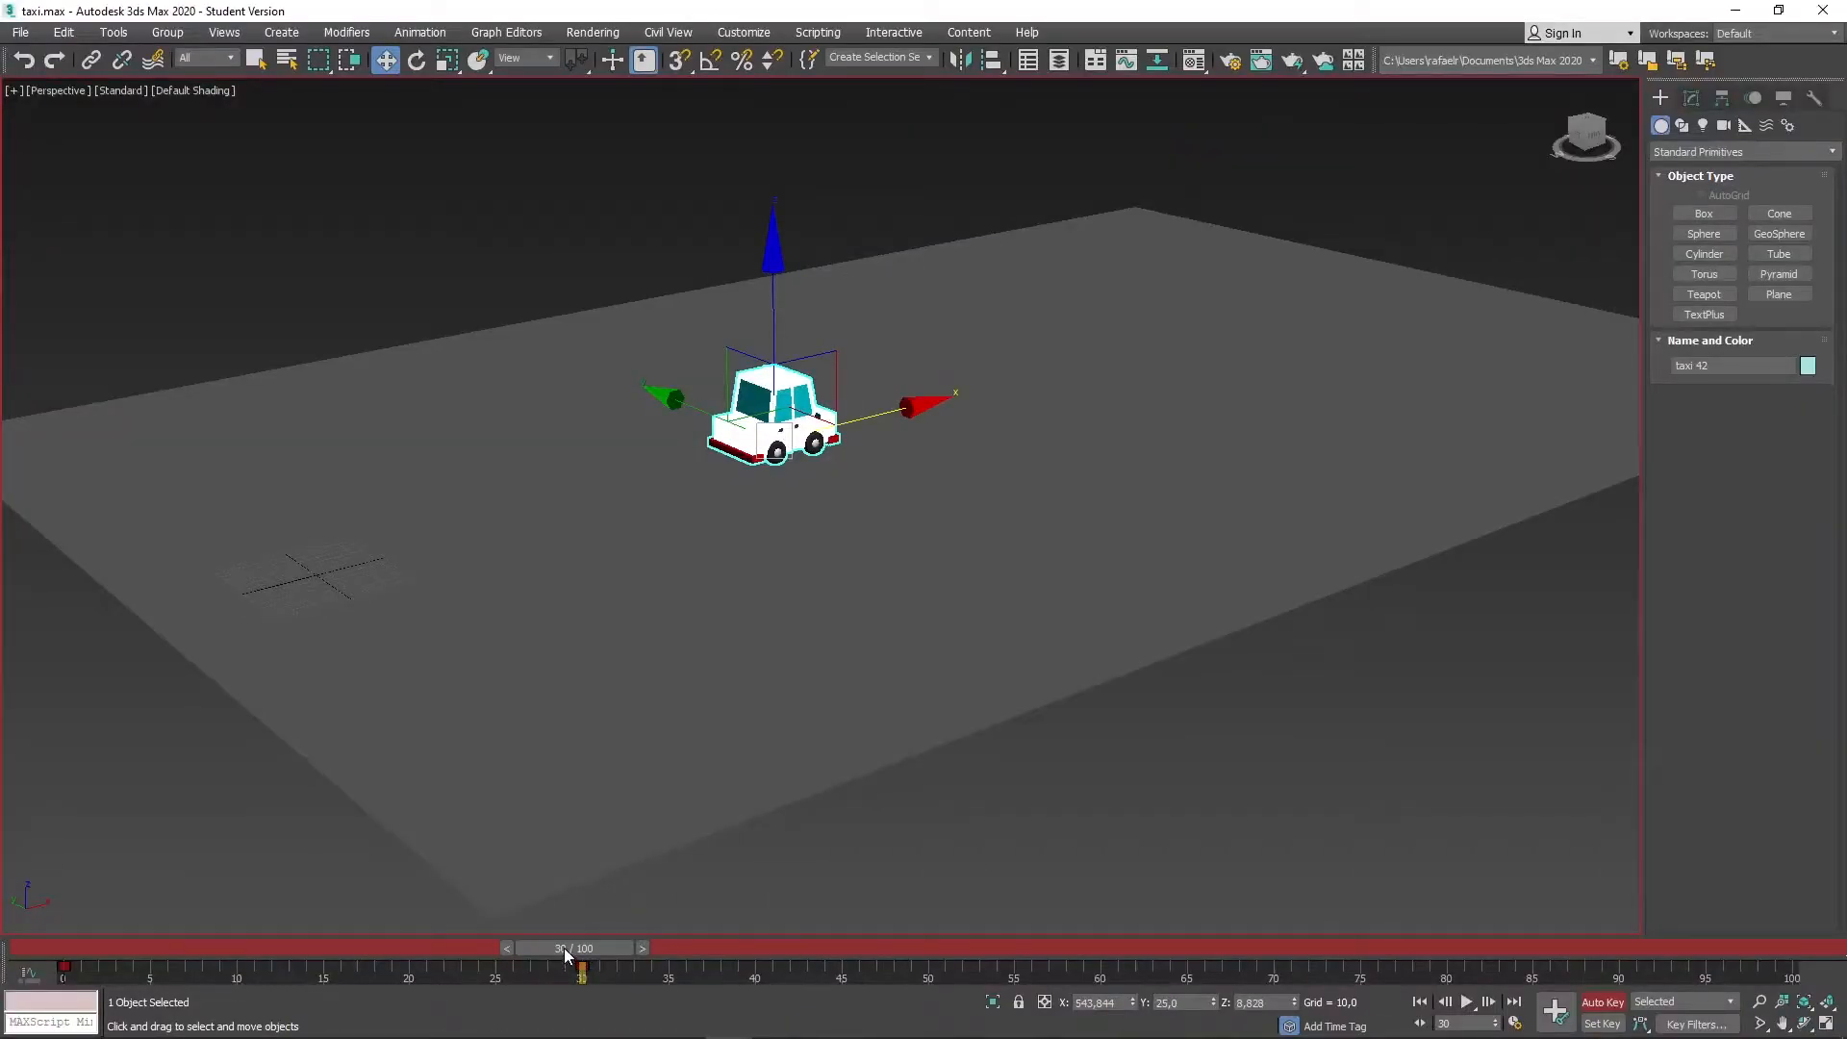
left_click_drag(1267, 866, 1038, 878)
left_click_drag(488, 953, 582, 952)
Copy the taxi's frame 30 key to frame 60 so the car stays parked between them.
key("w")
left_click_drag(577, 948, 1111, 959)
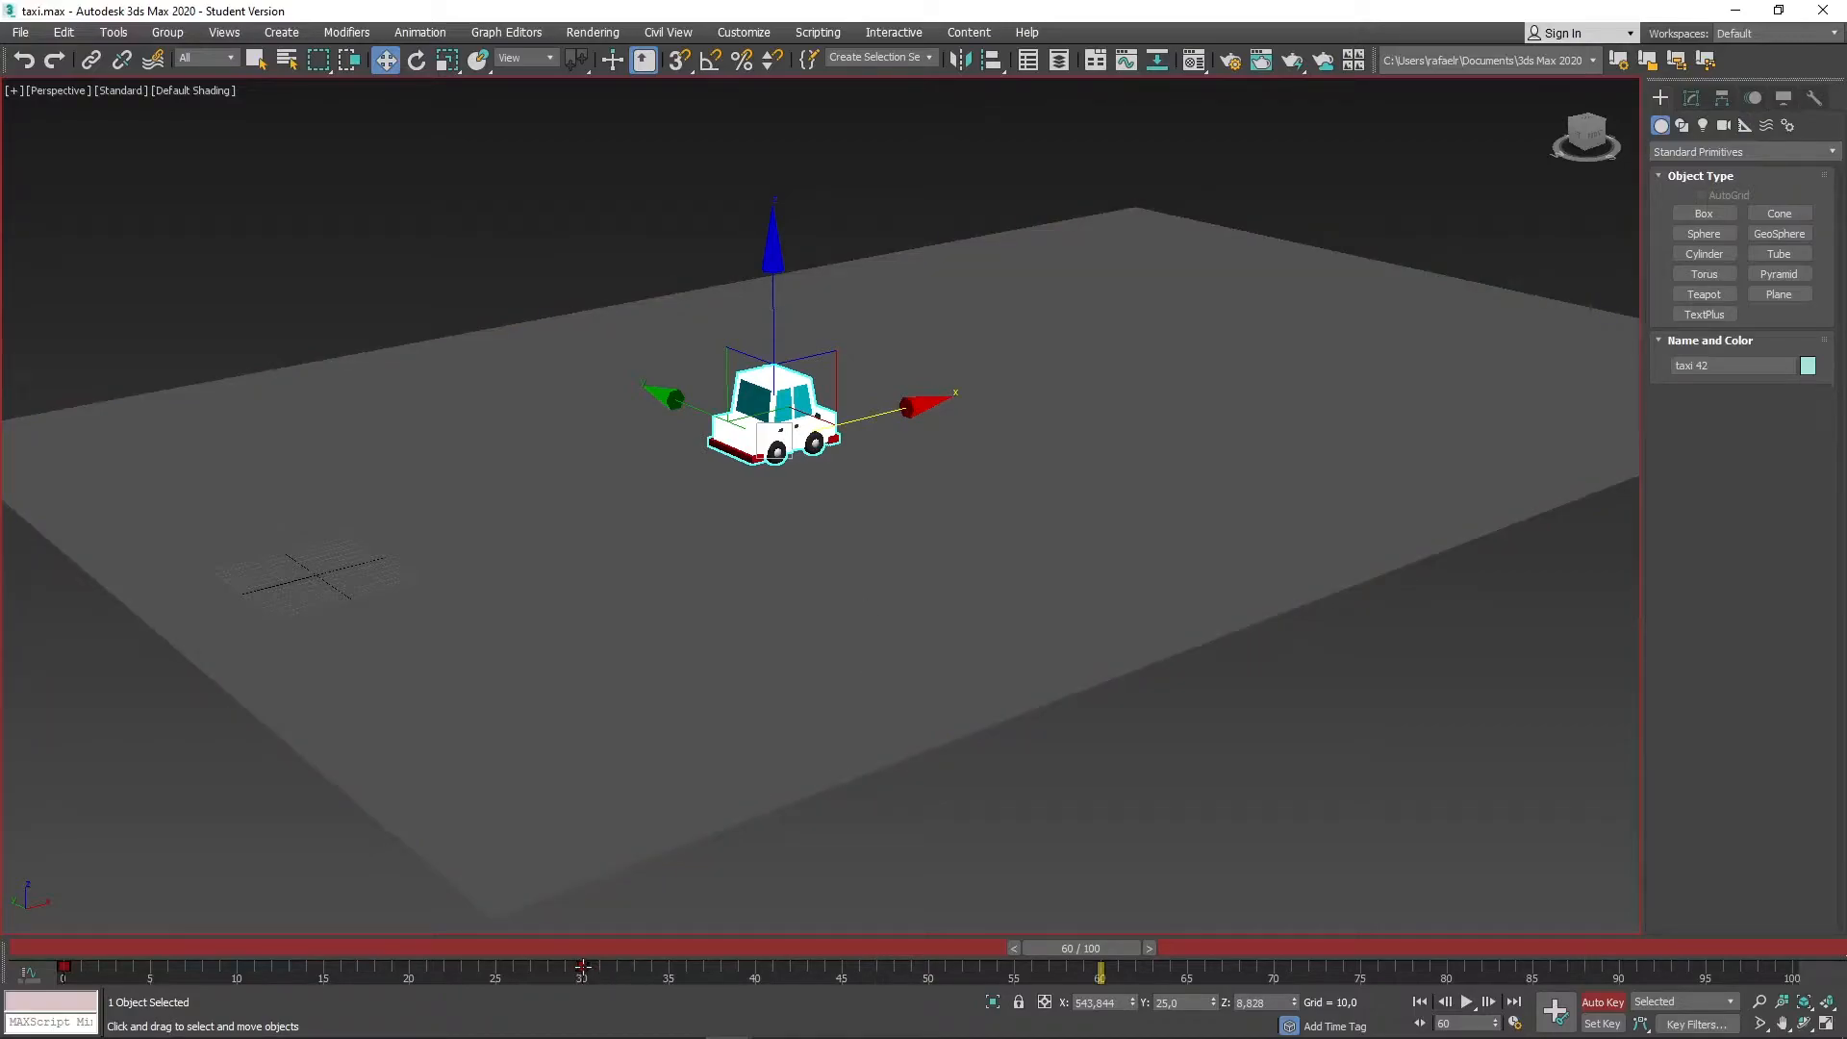
left_click_drag(582, 965, 1113, 951, "shift")
At frame 100, move the taxi along the X axis to about X 1612, and turn off automatic keying.
left_click_drag(1121, 953, 1802, 979)
left_click_drag(874, 412, 1476, 289)
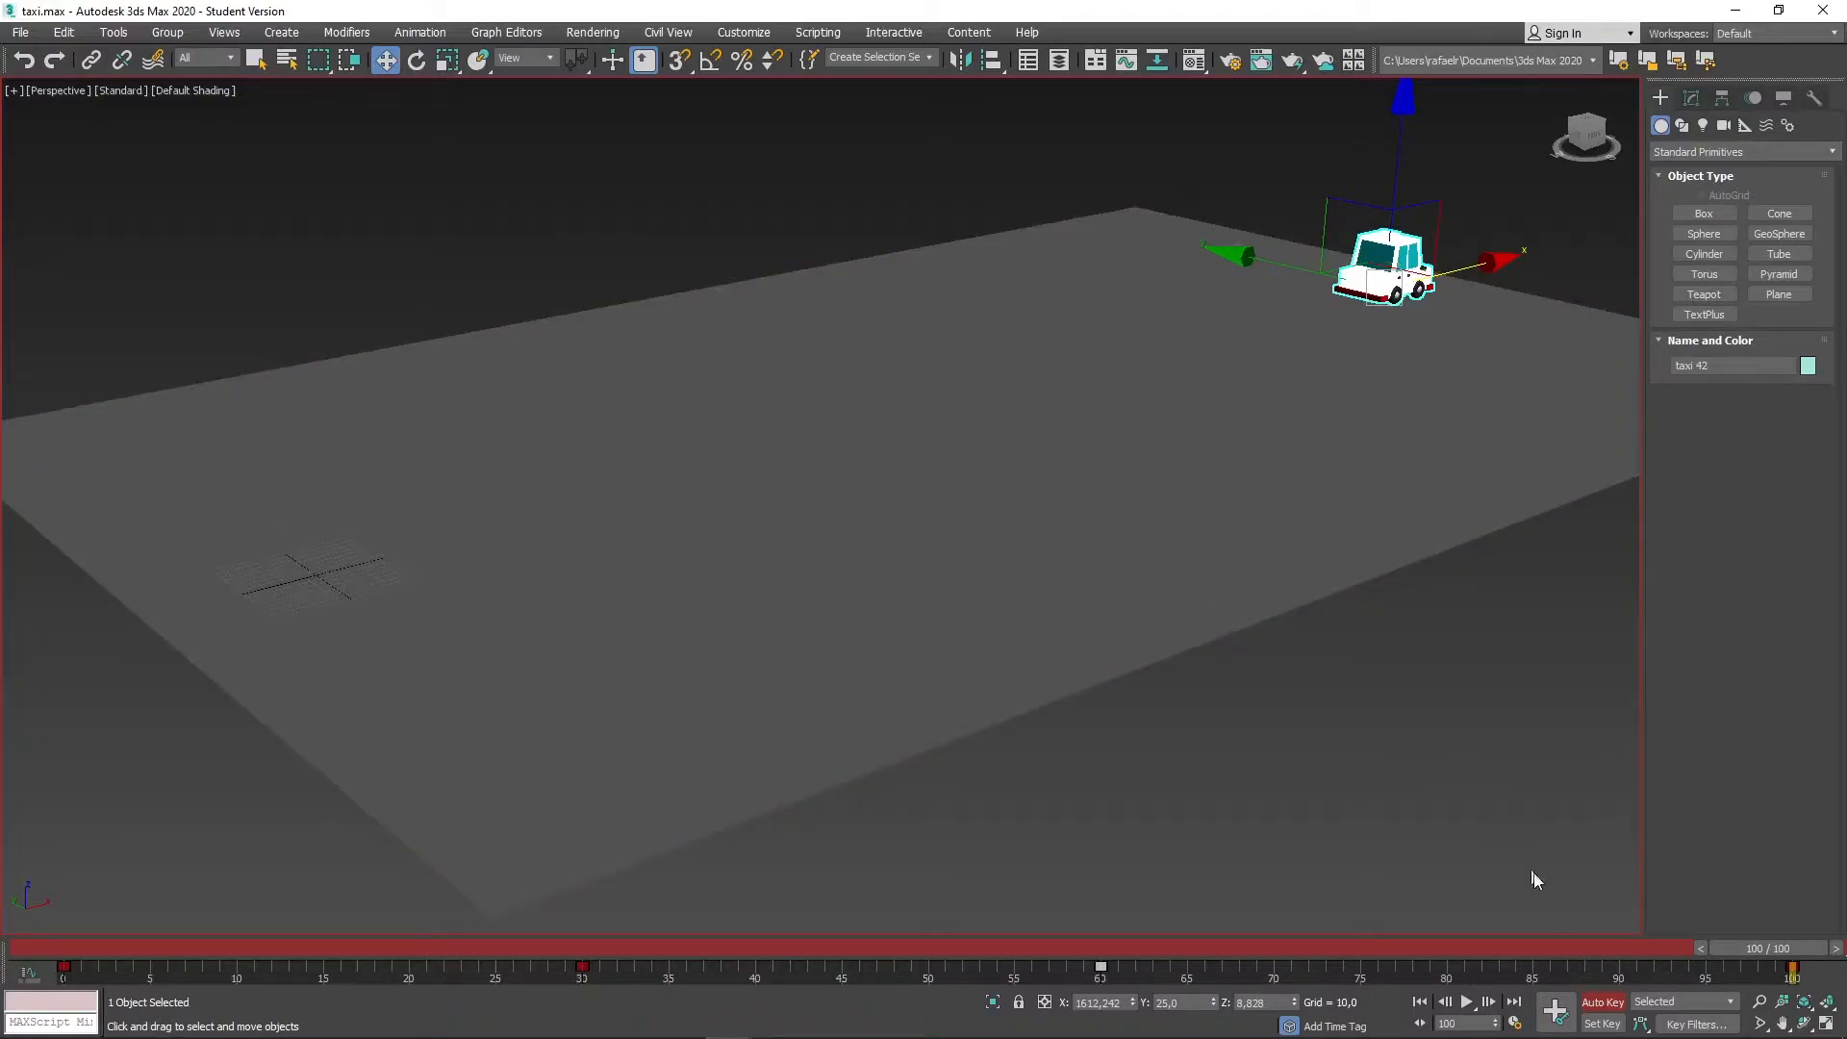
left_click(1600, 1002)
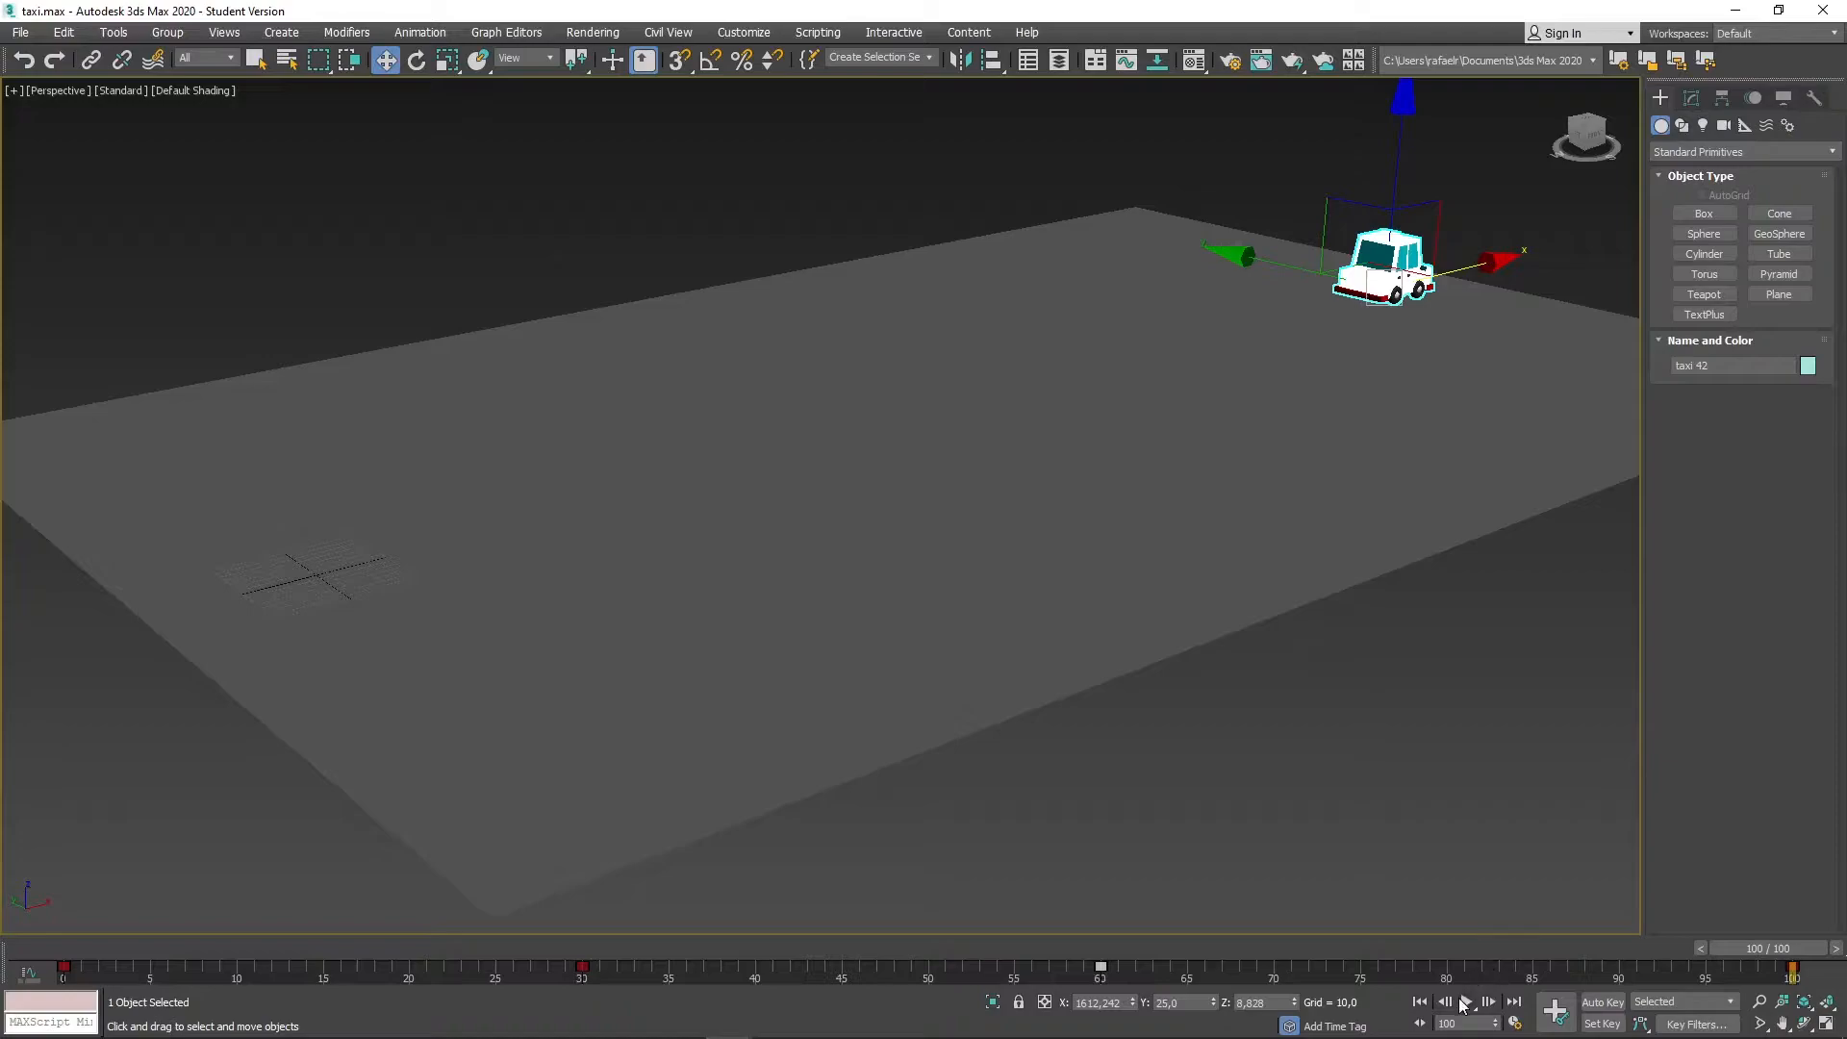
Rewind to frame 0, play the taxi animation in the viewport, and stop playback.
left_click(1447, 1002)
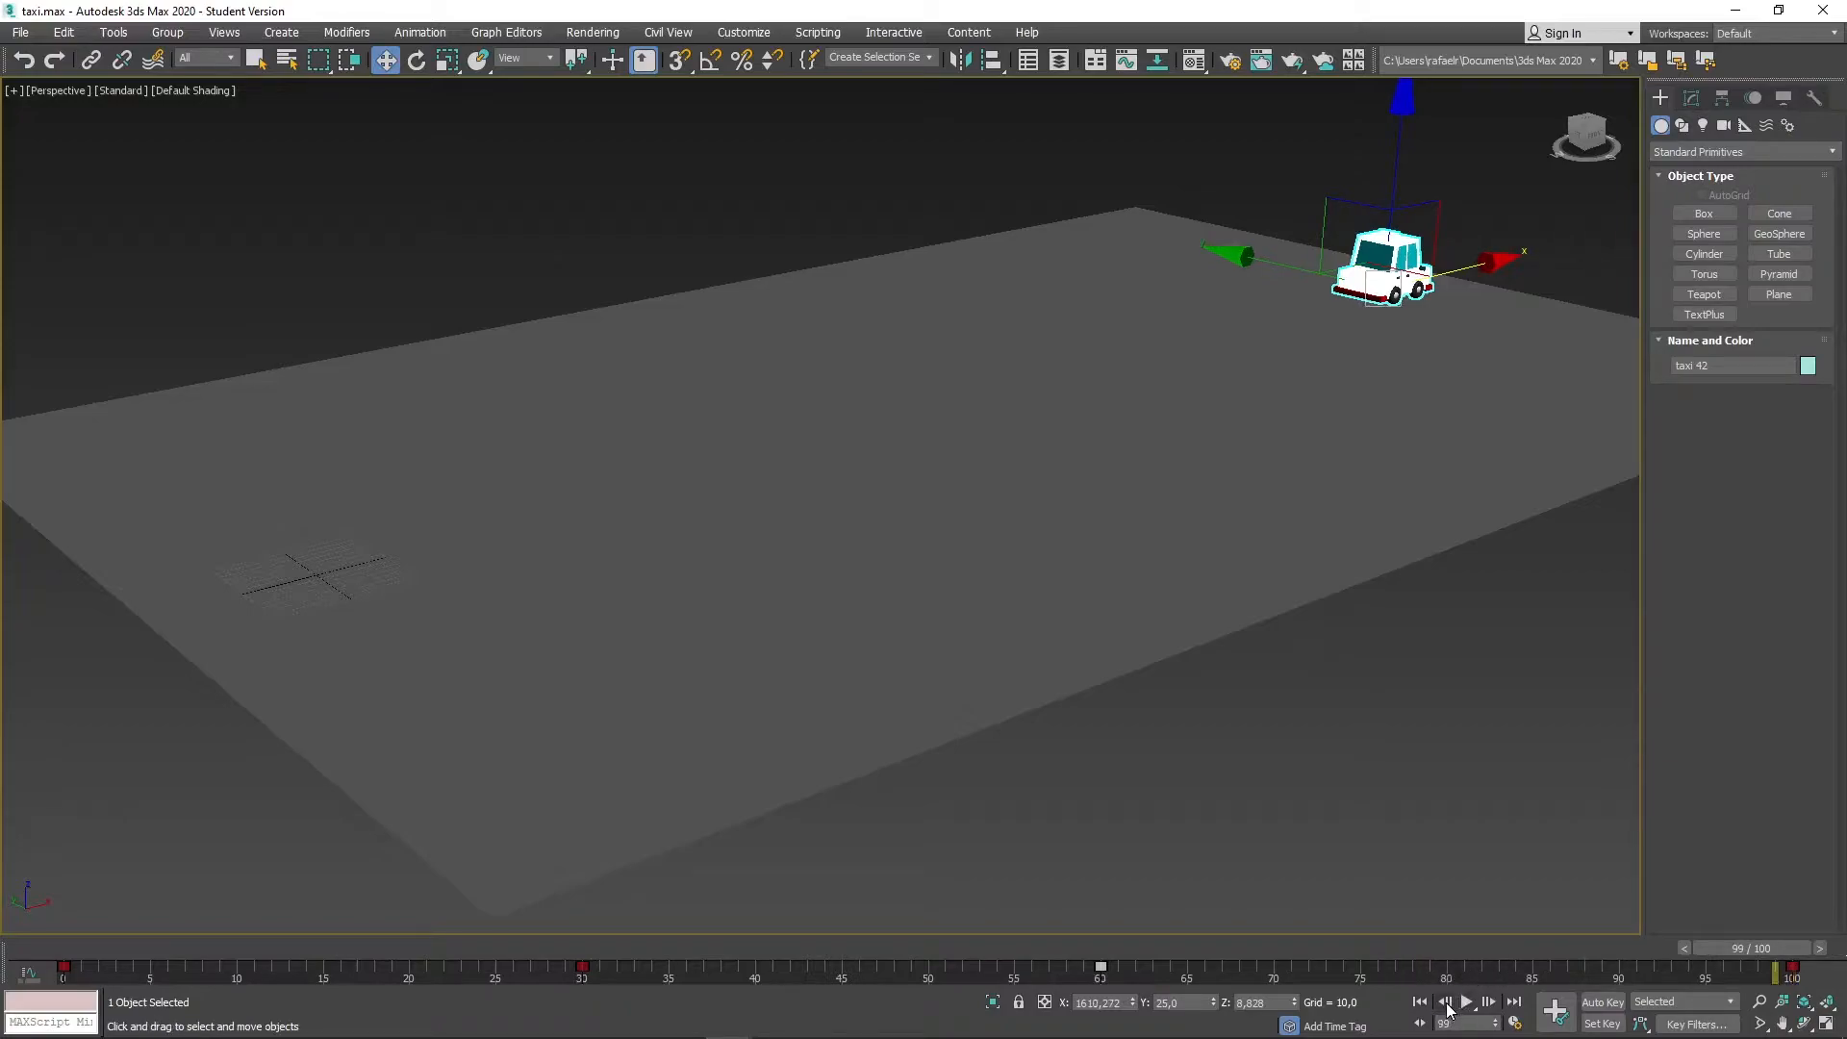
left_click(1421, 1002)
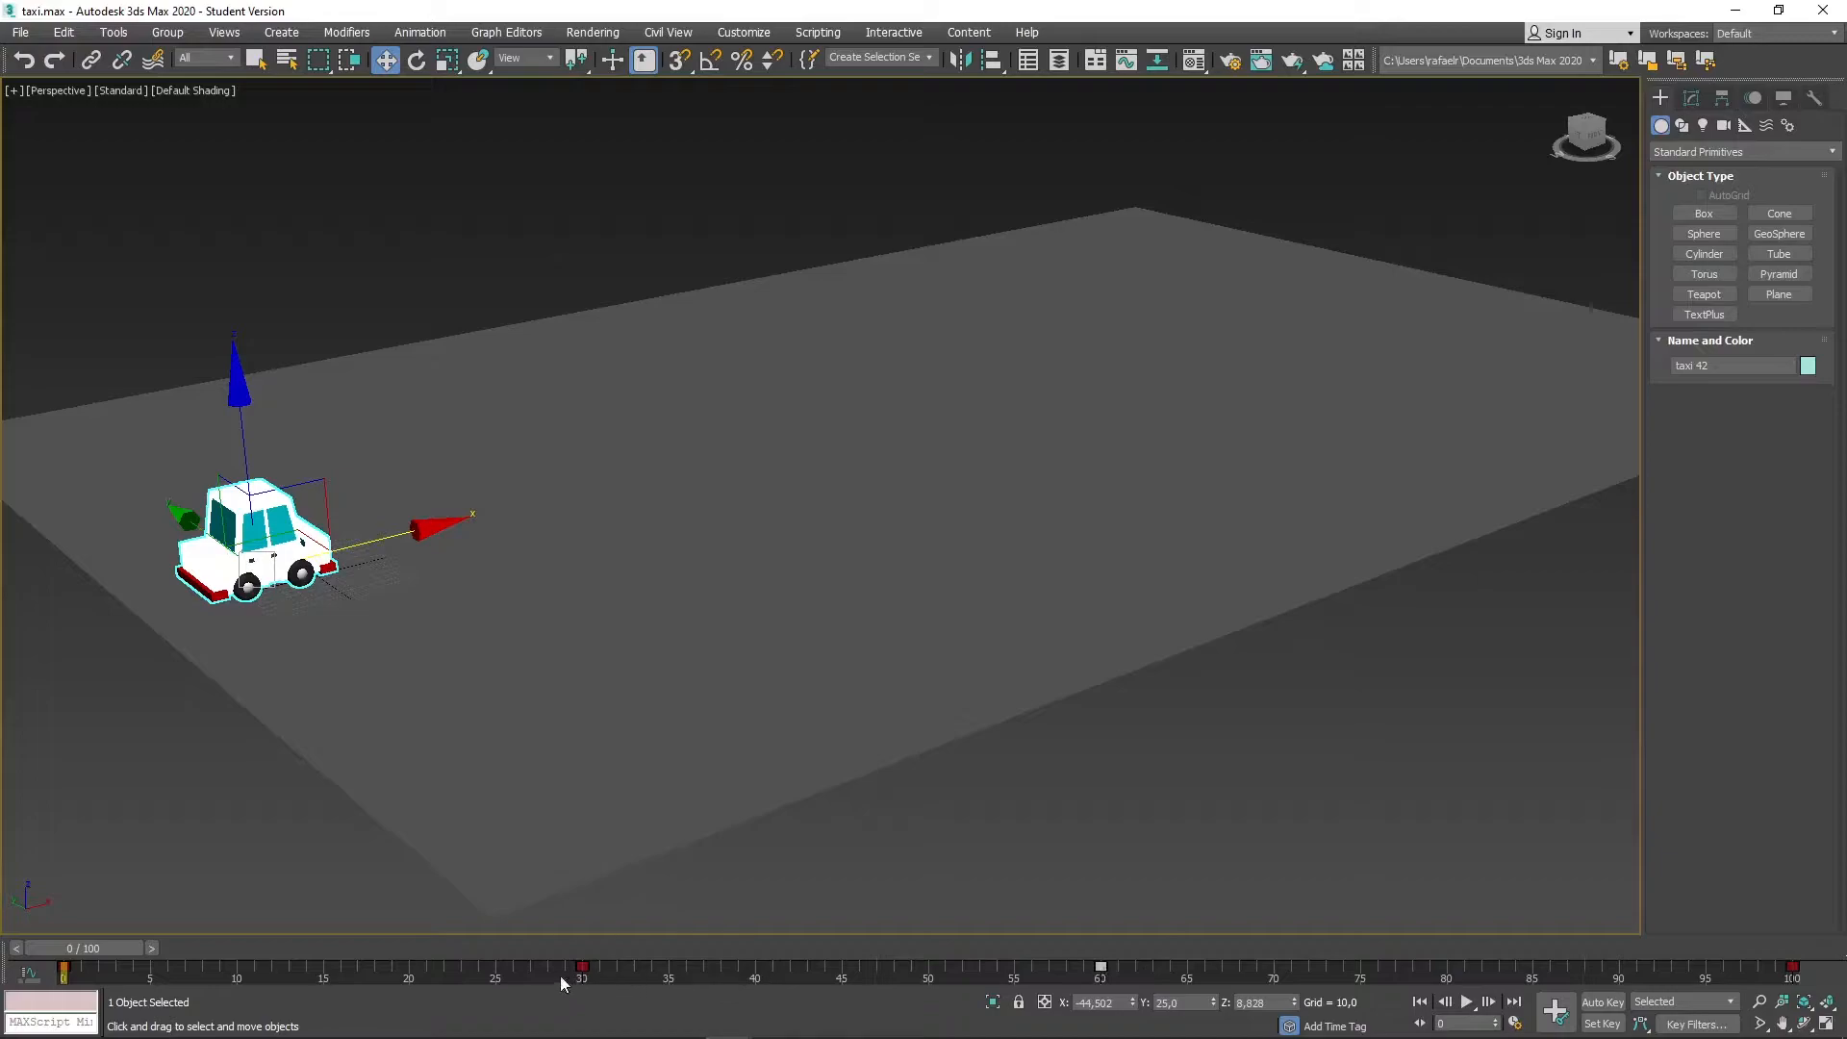
left_click(1467, 1001)
left_click(1468, 1001)
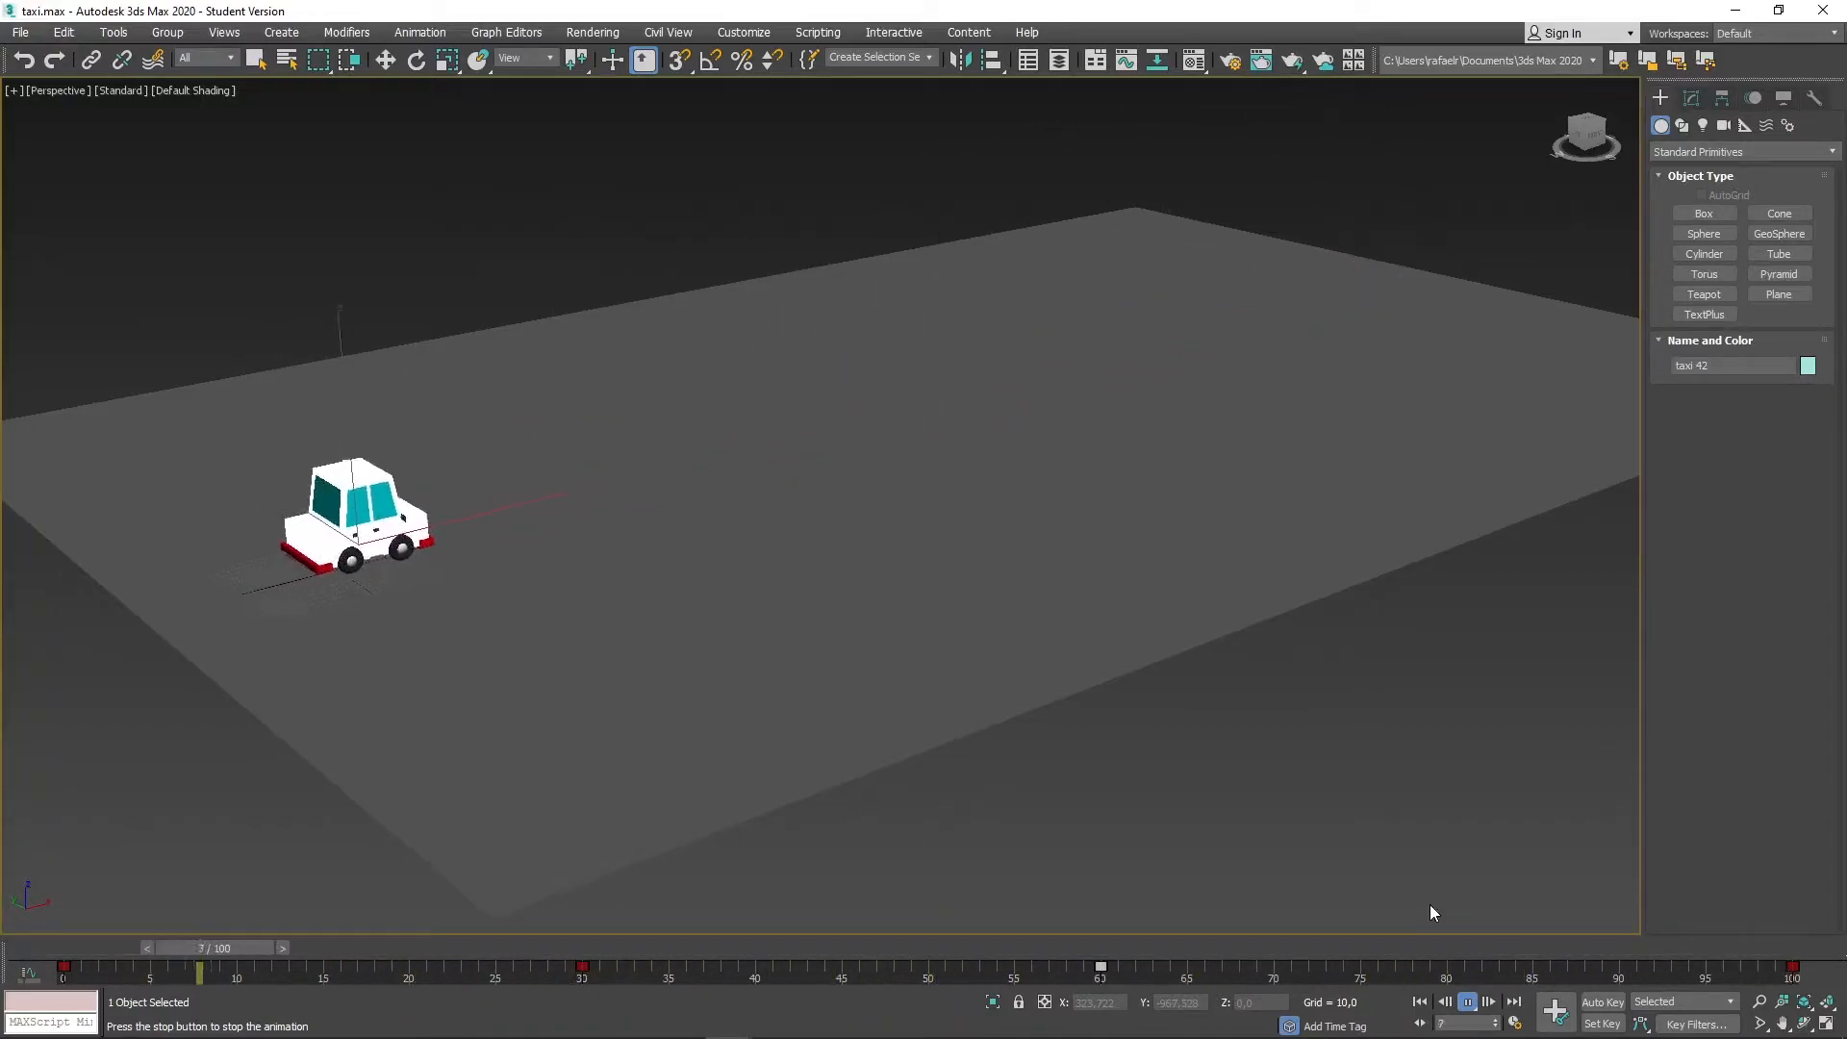
left_click(1467, 1004)
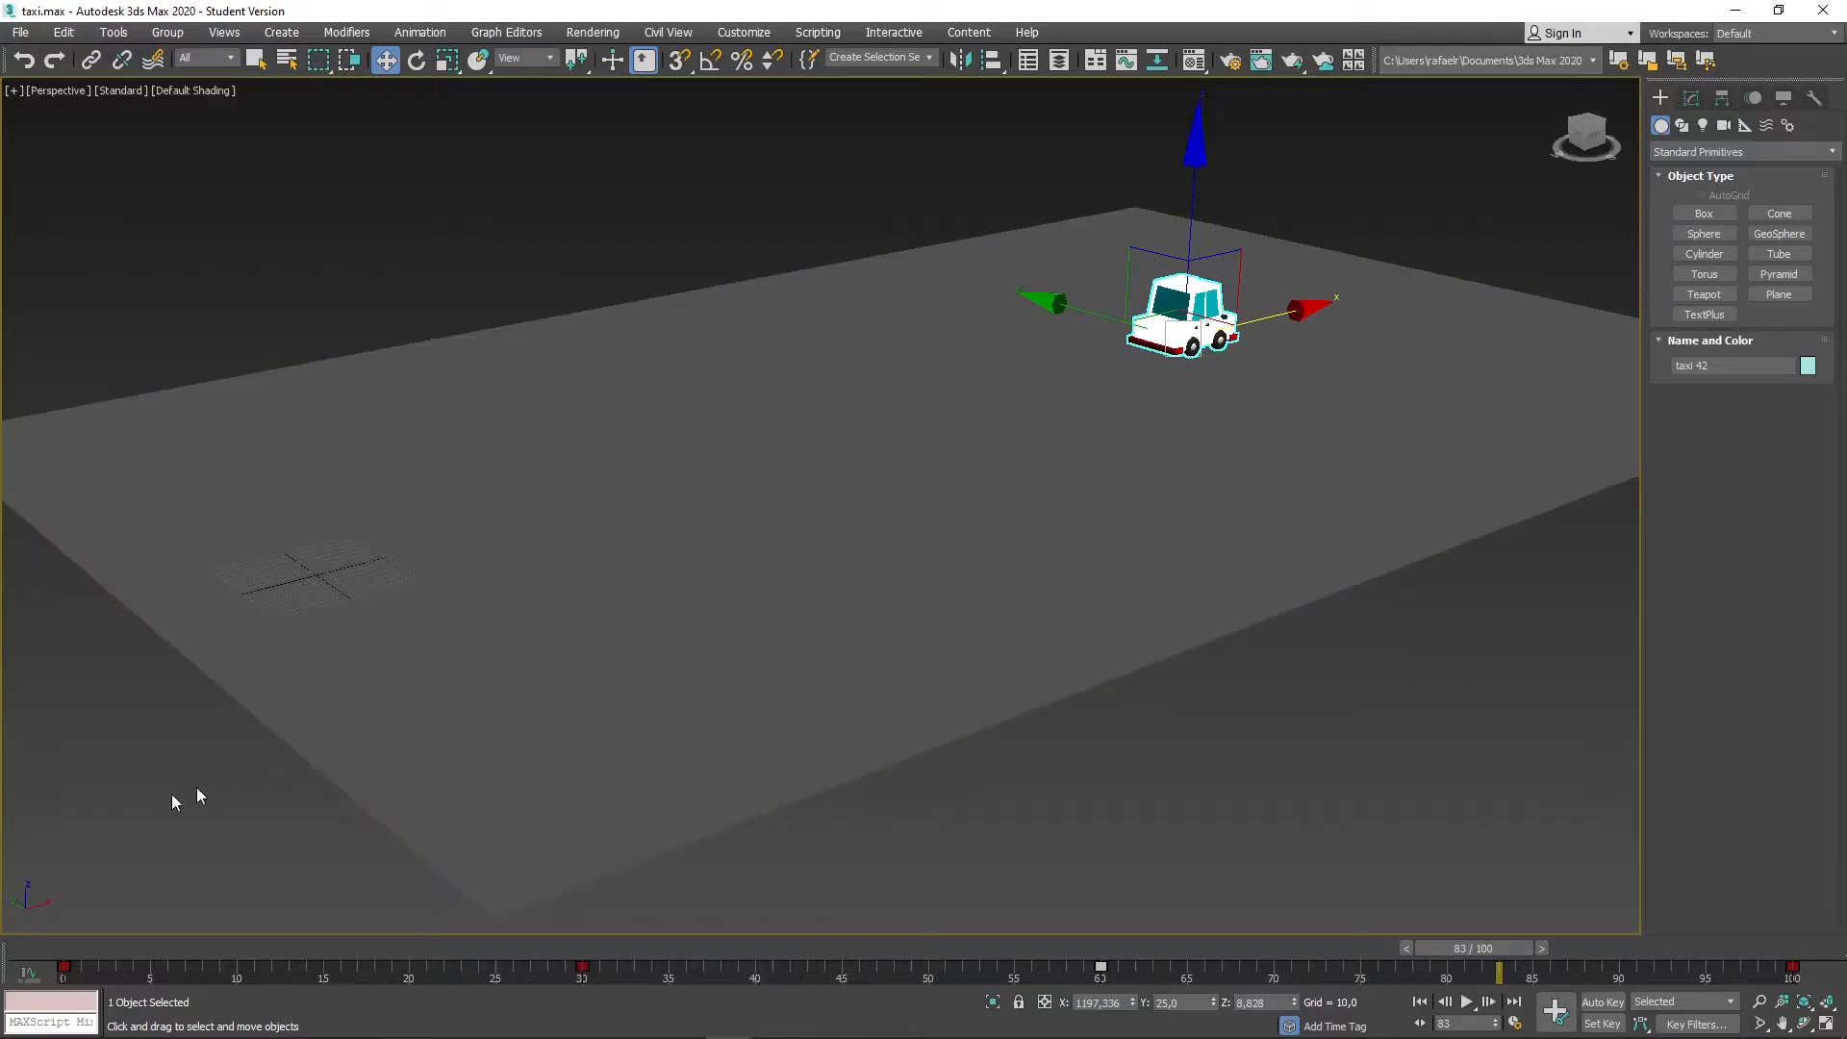
Open an enlarged Mini Curve Editor and filter its track list to show only the taxi's X, Y and Z Position tracks.
left_click(29, 978)
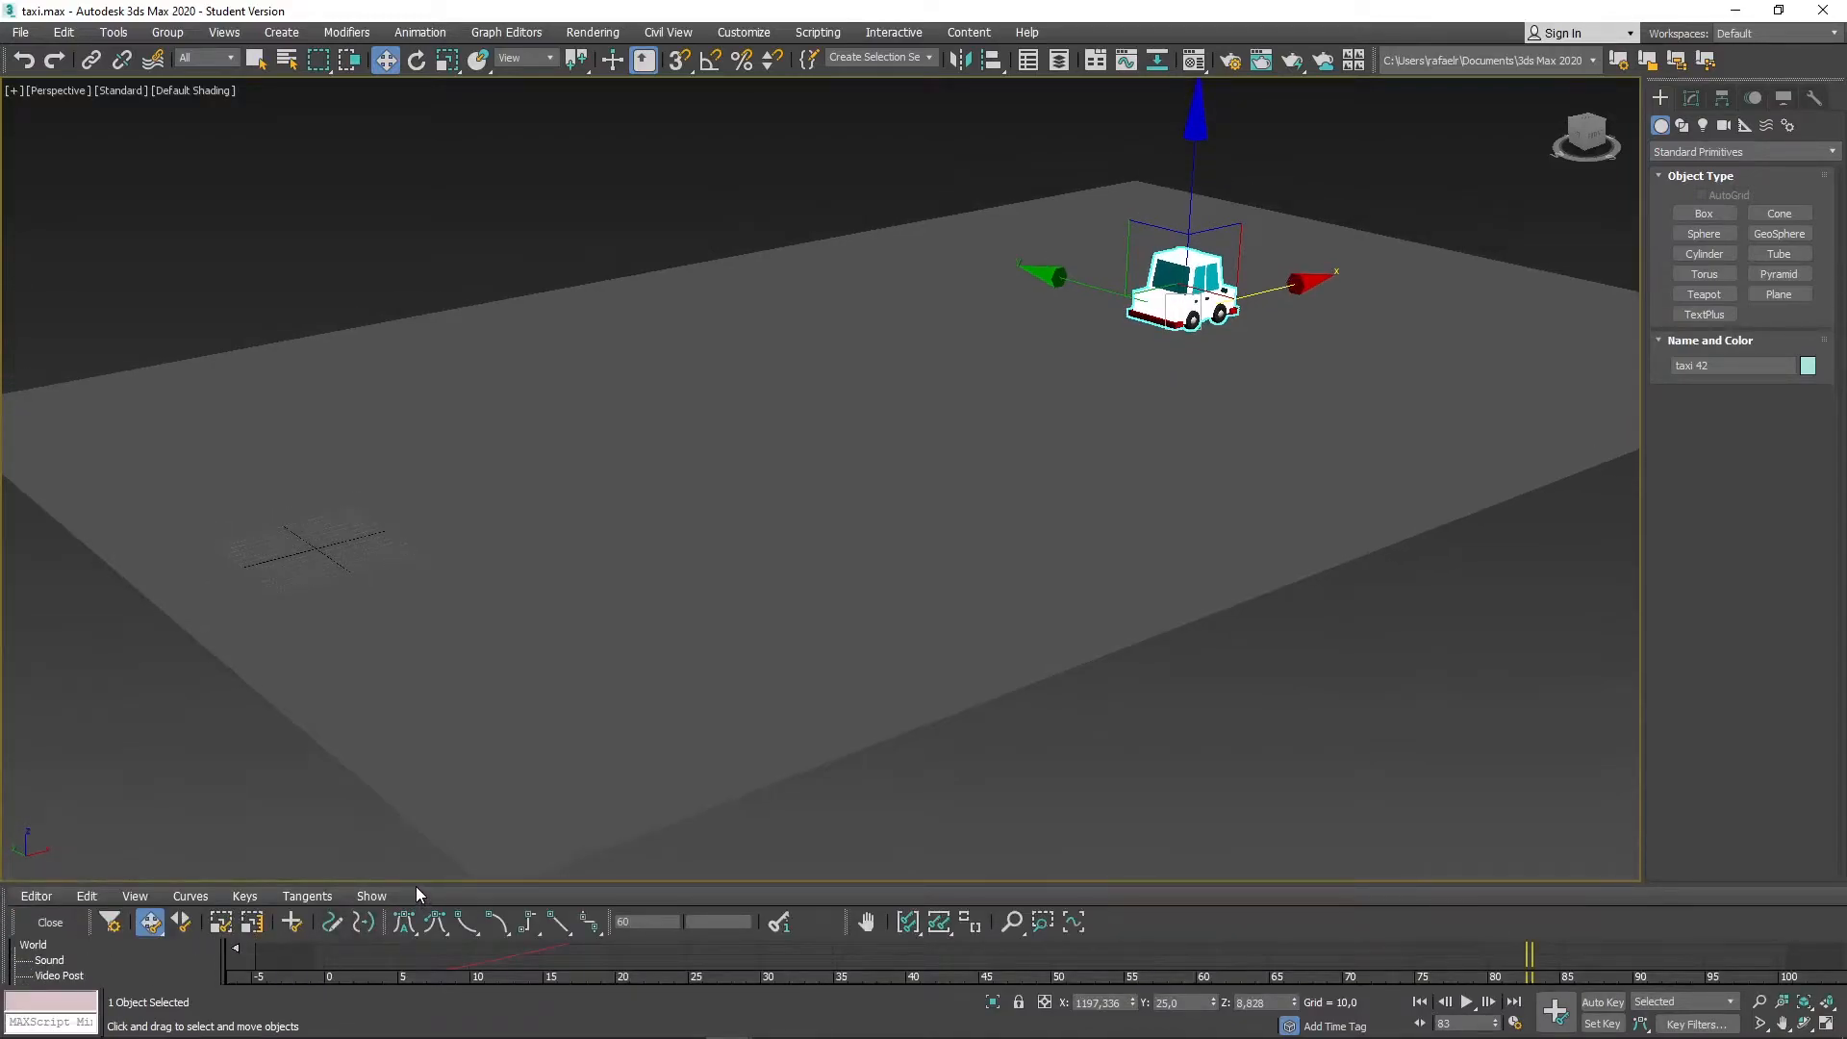
left_click_drag(416, 884, 434, 624)
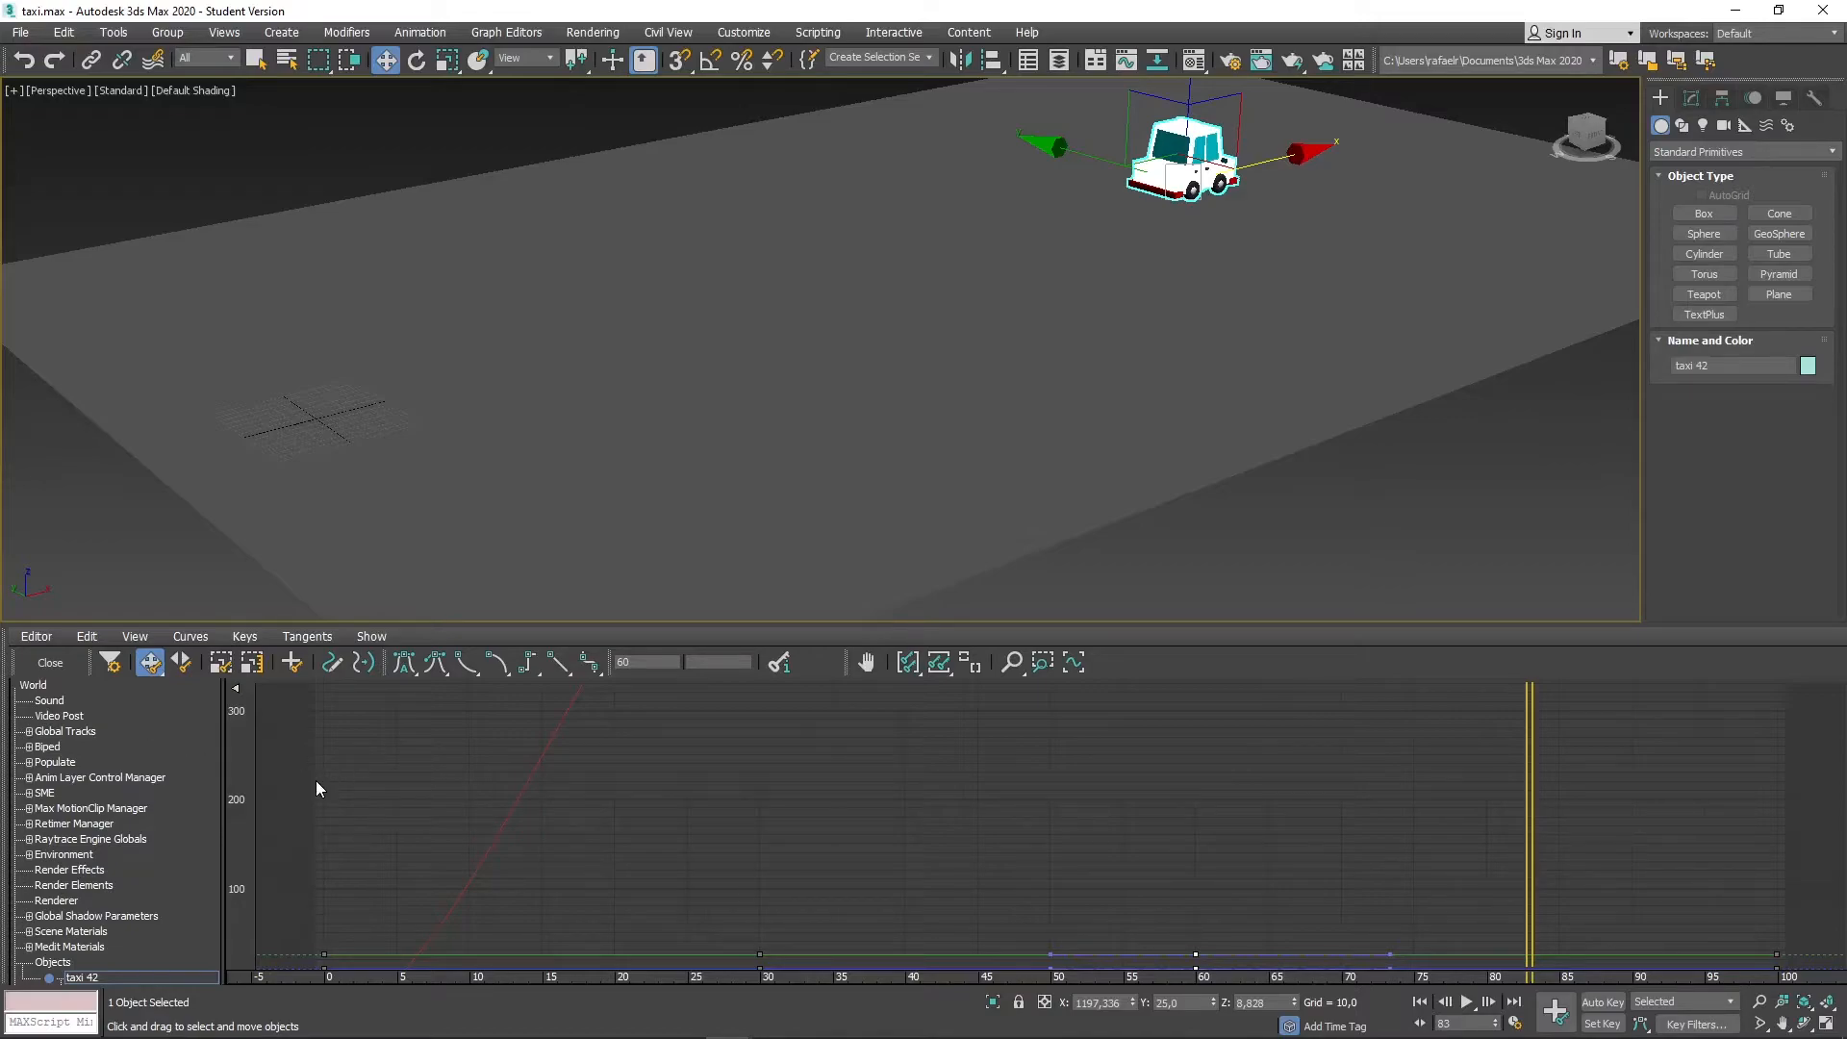
left_click(111, 665)
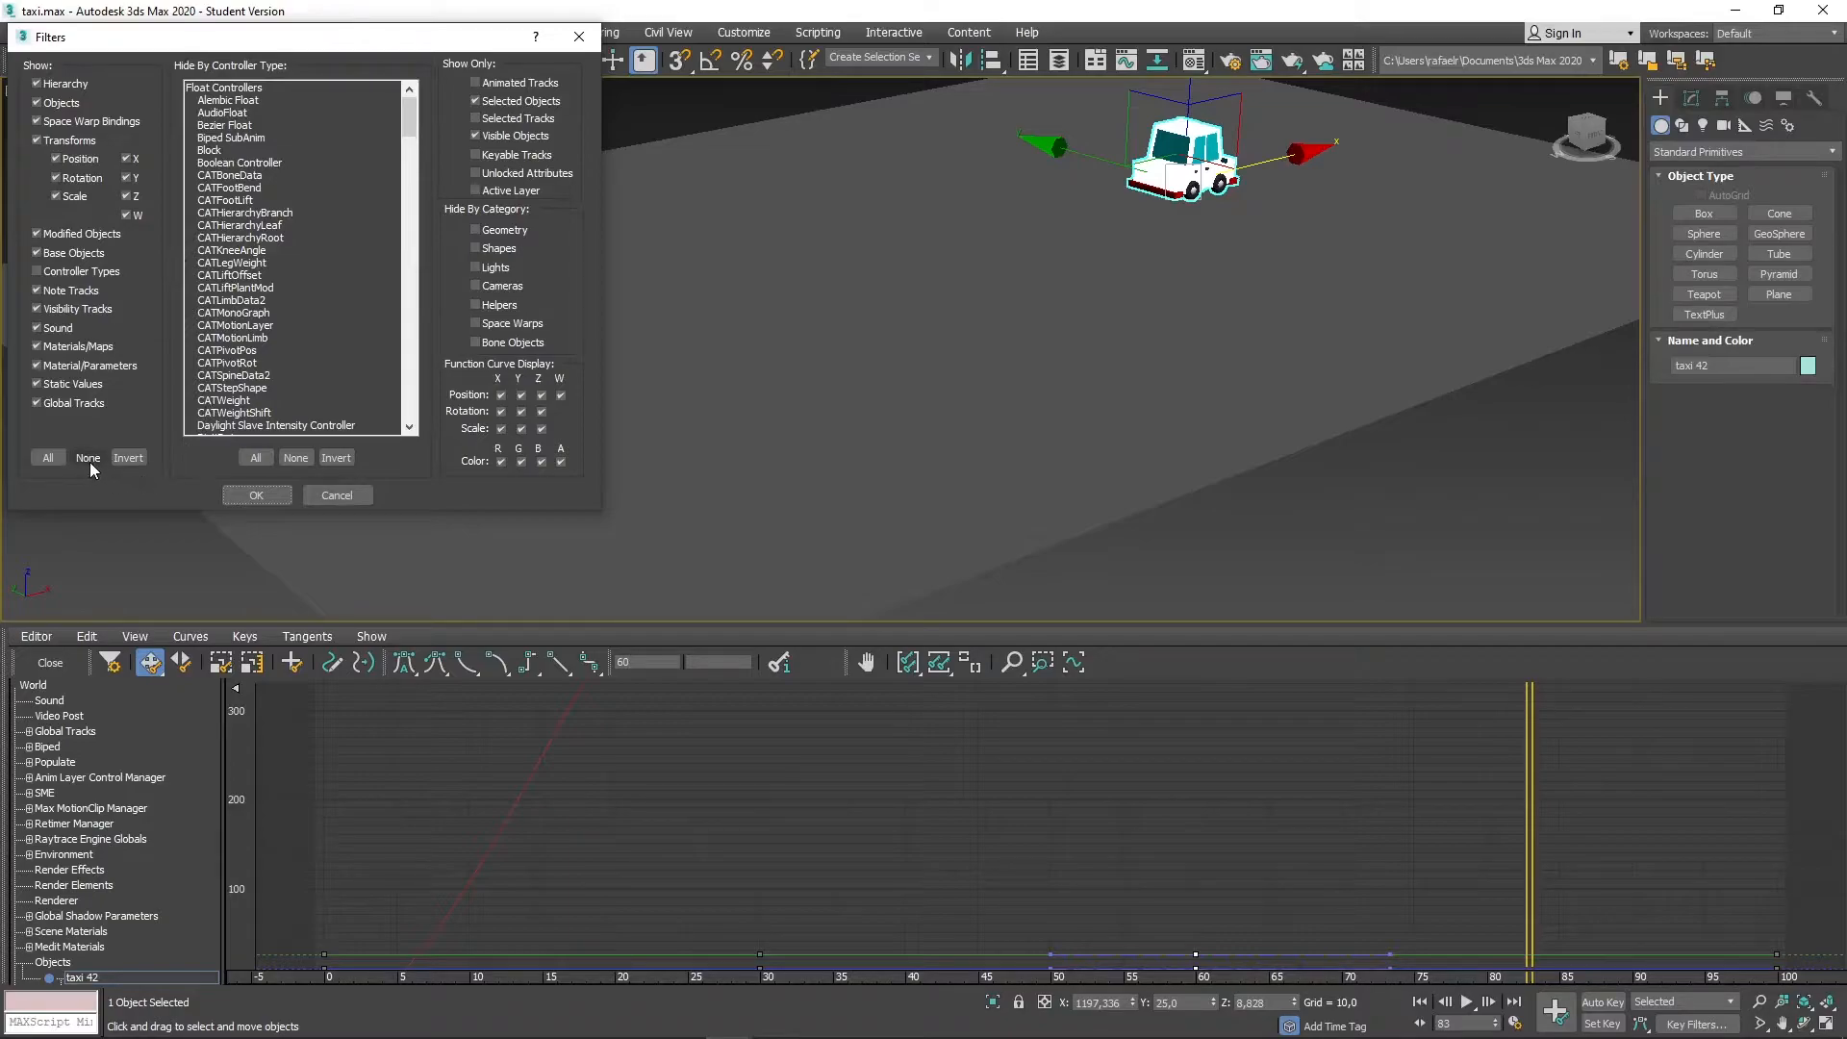
left_click_drag(143, 42, 244, 206)
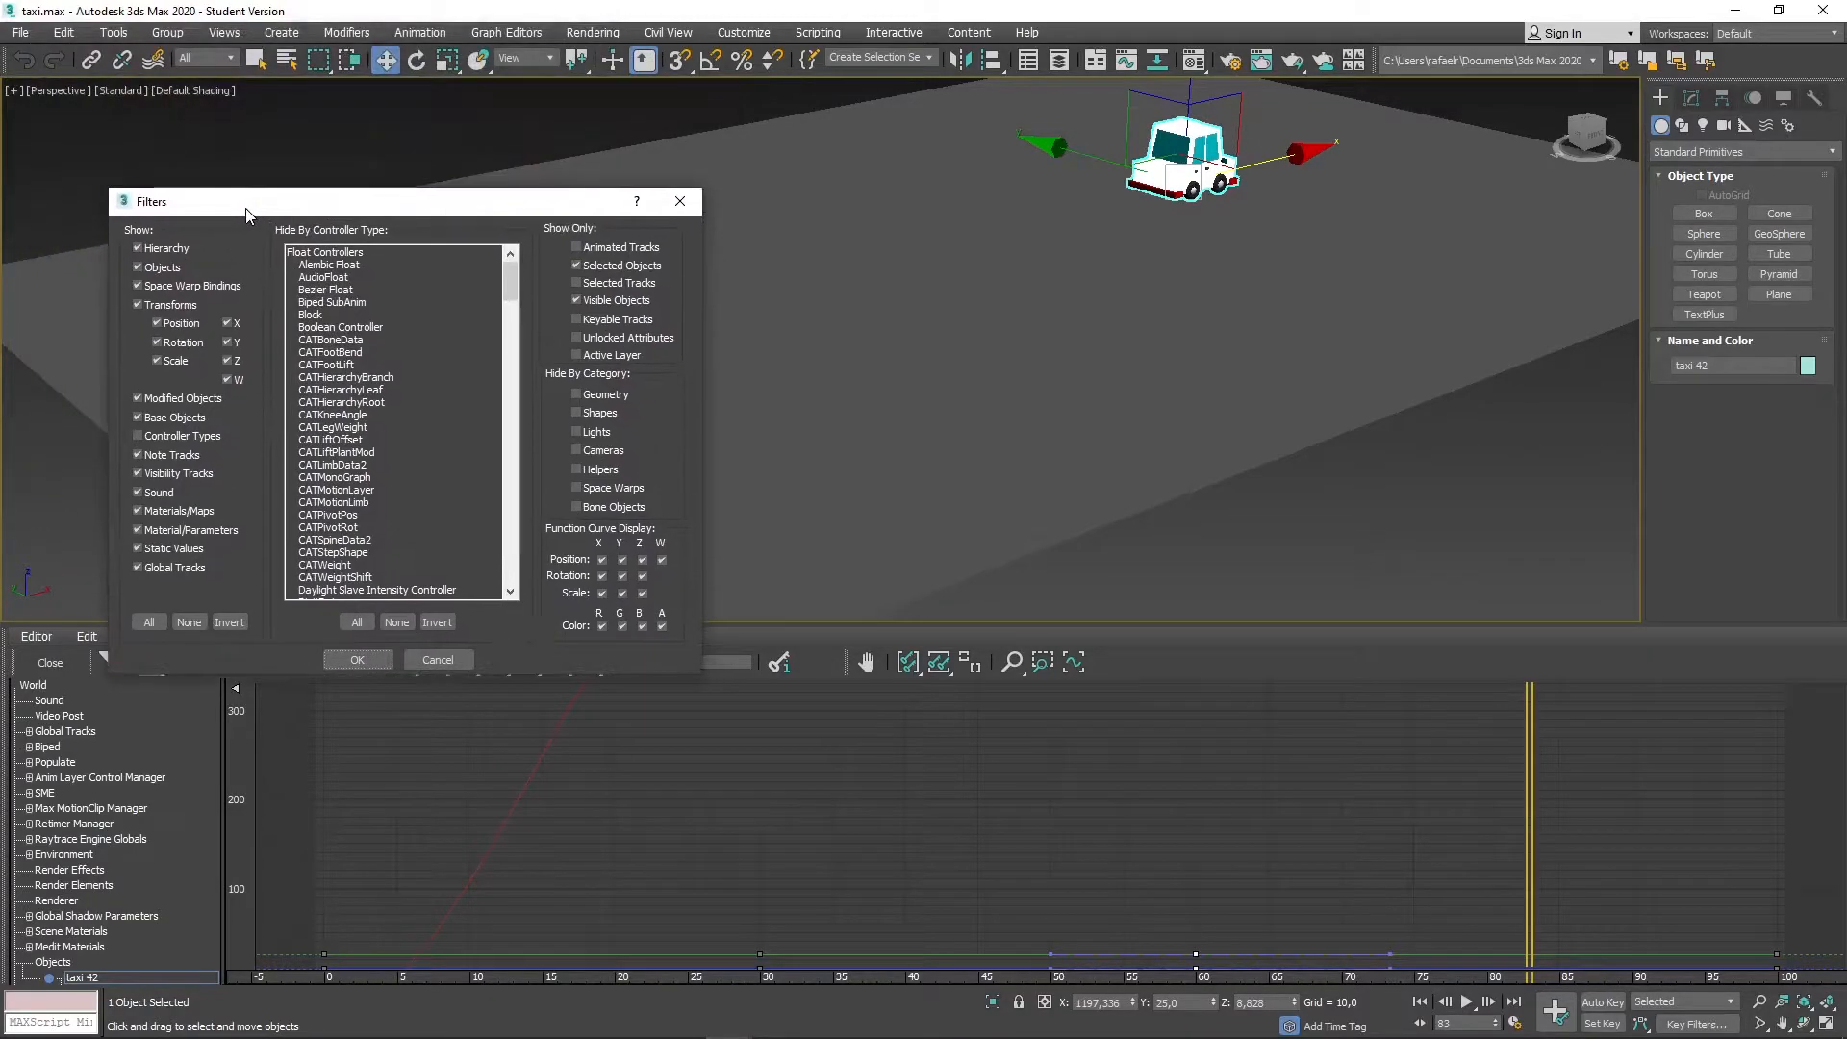
left_click(188, 622)
left_click(157, 323)
left_click(227, 324)
left_click(357, 660)
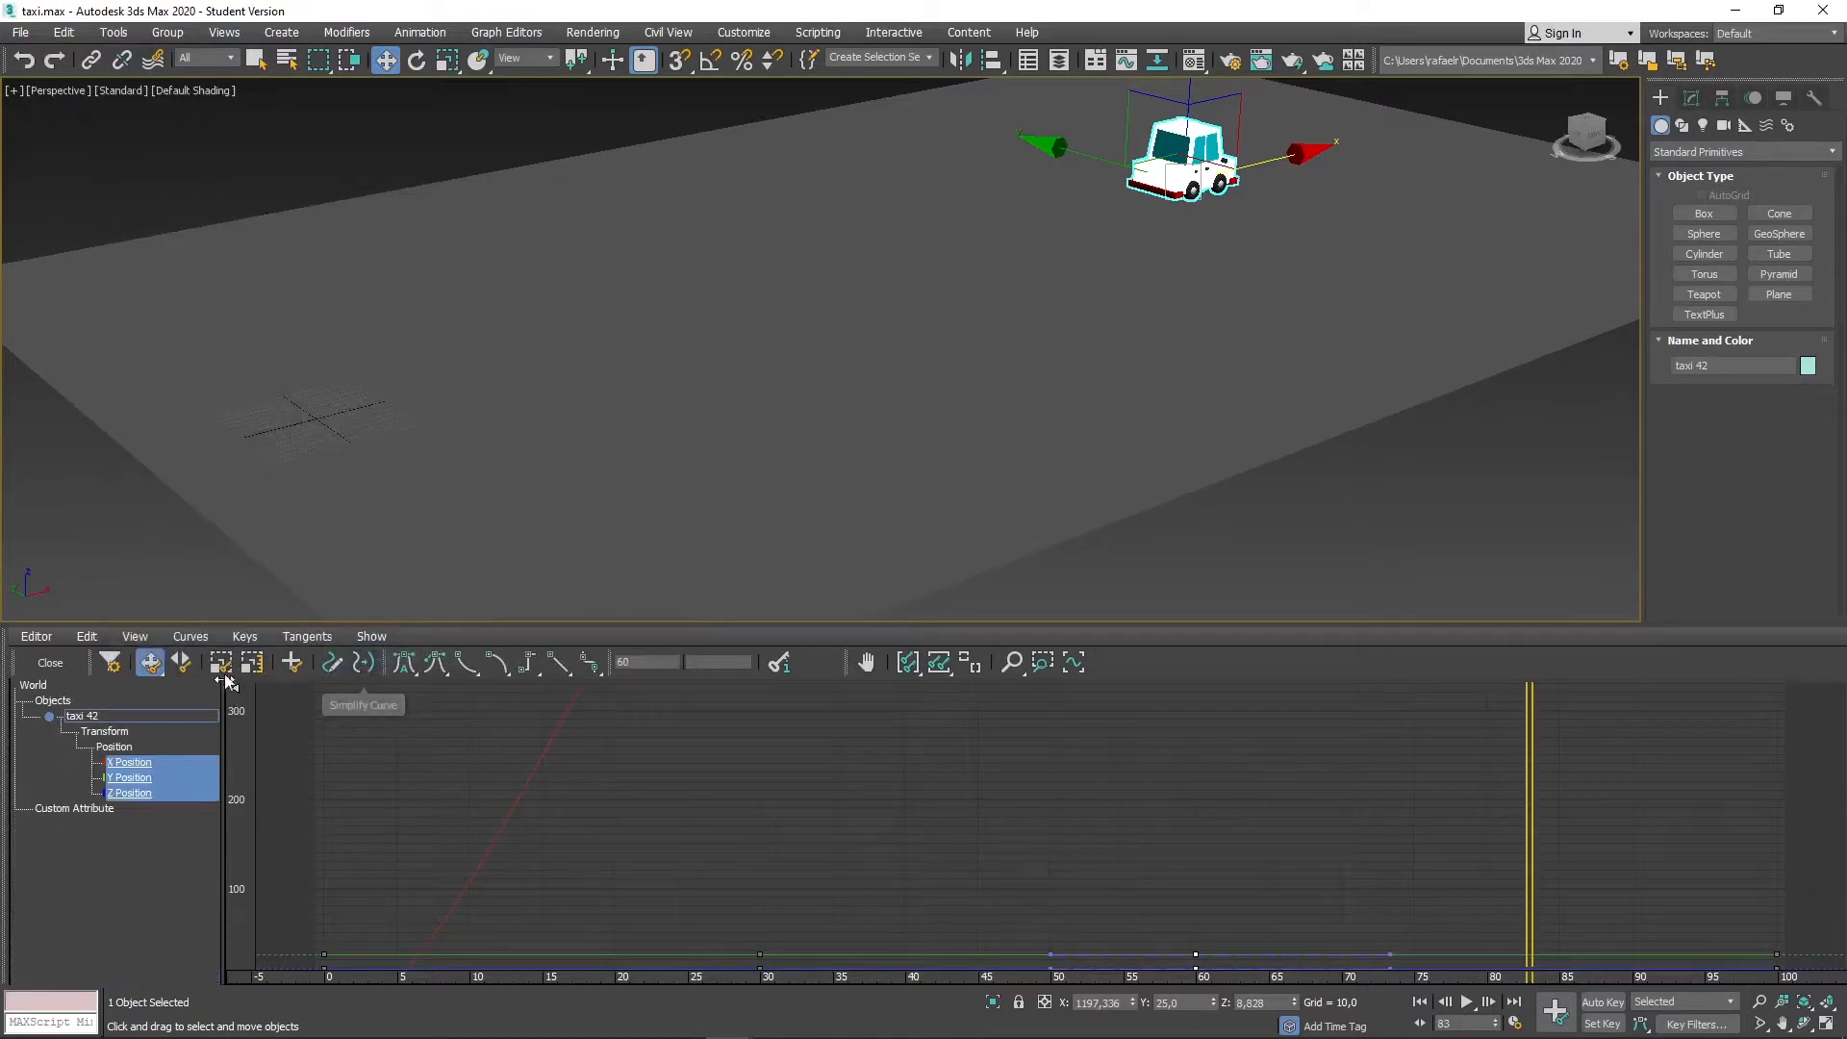
Isolate the taxi's X Position curve and its Y Position curve in turn, framing each to its full value range.
left_click_drag(425, 628, 417, 681)
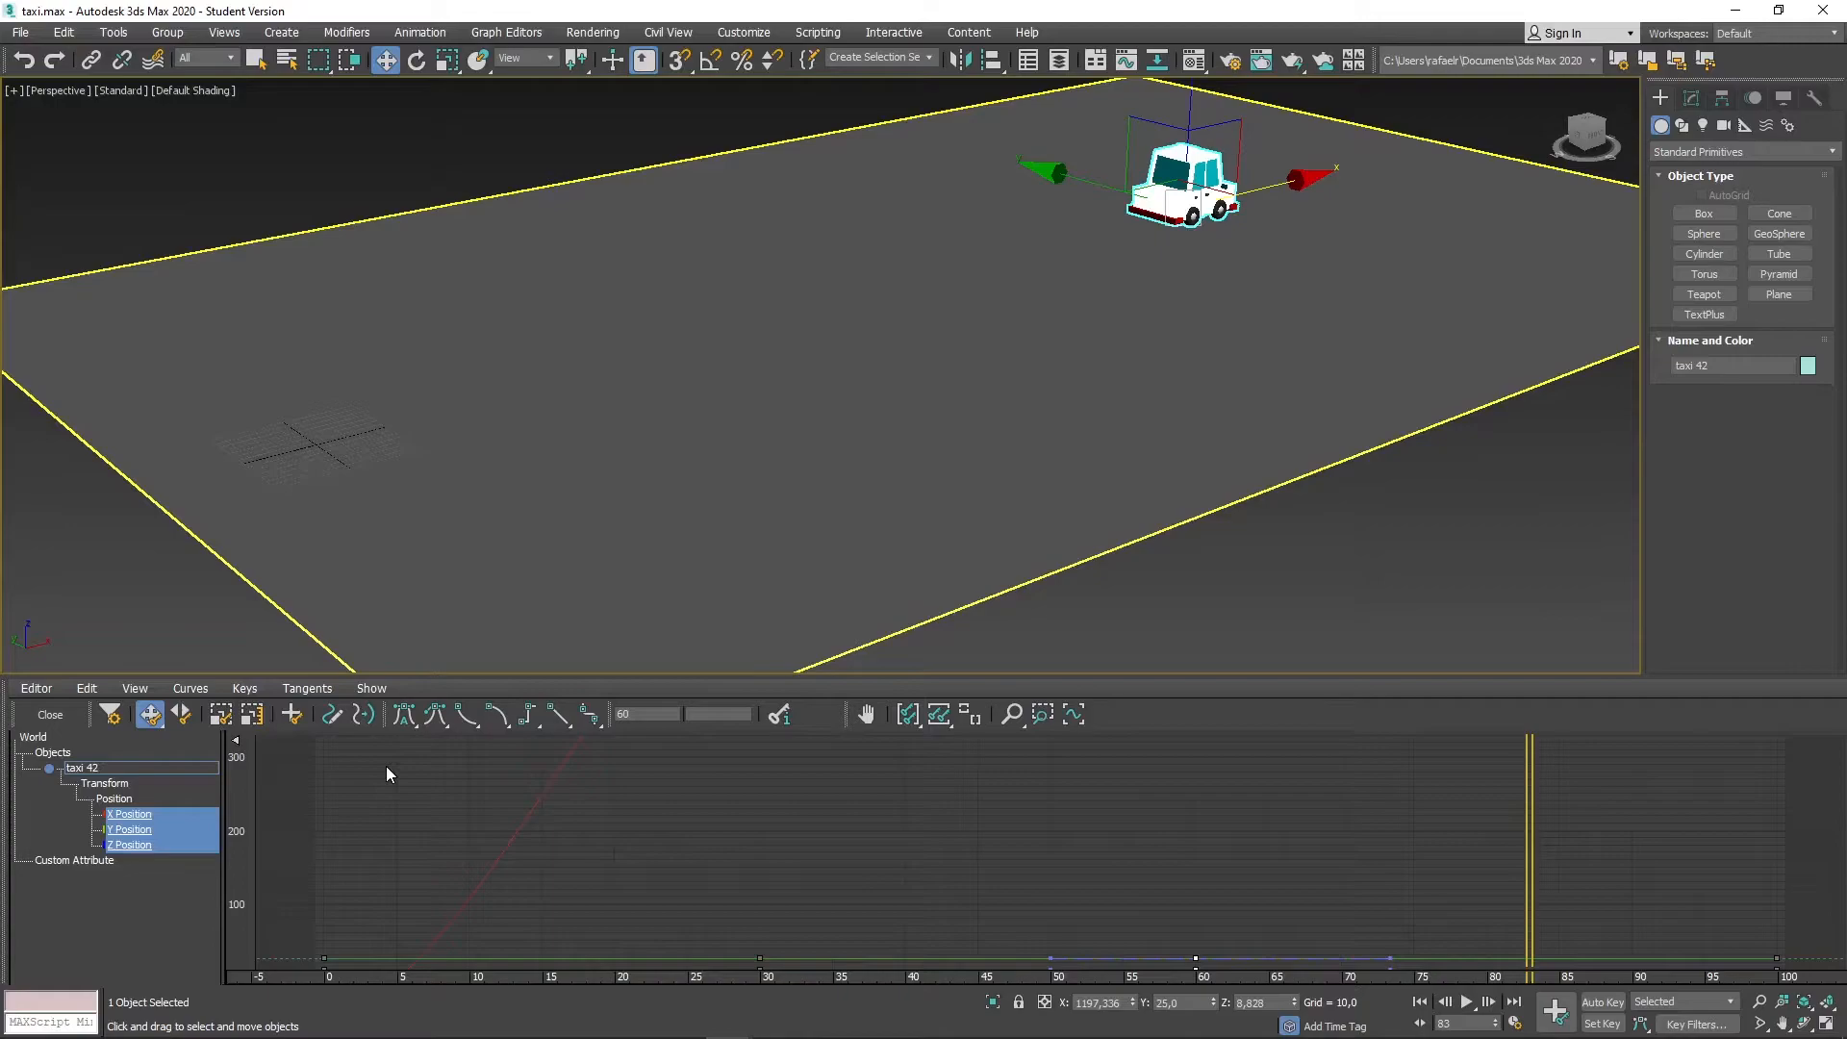
left_click(144, 816)
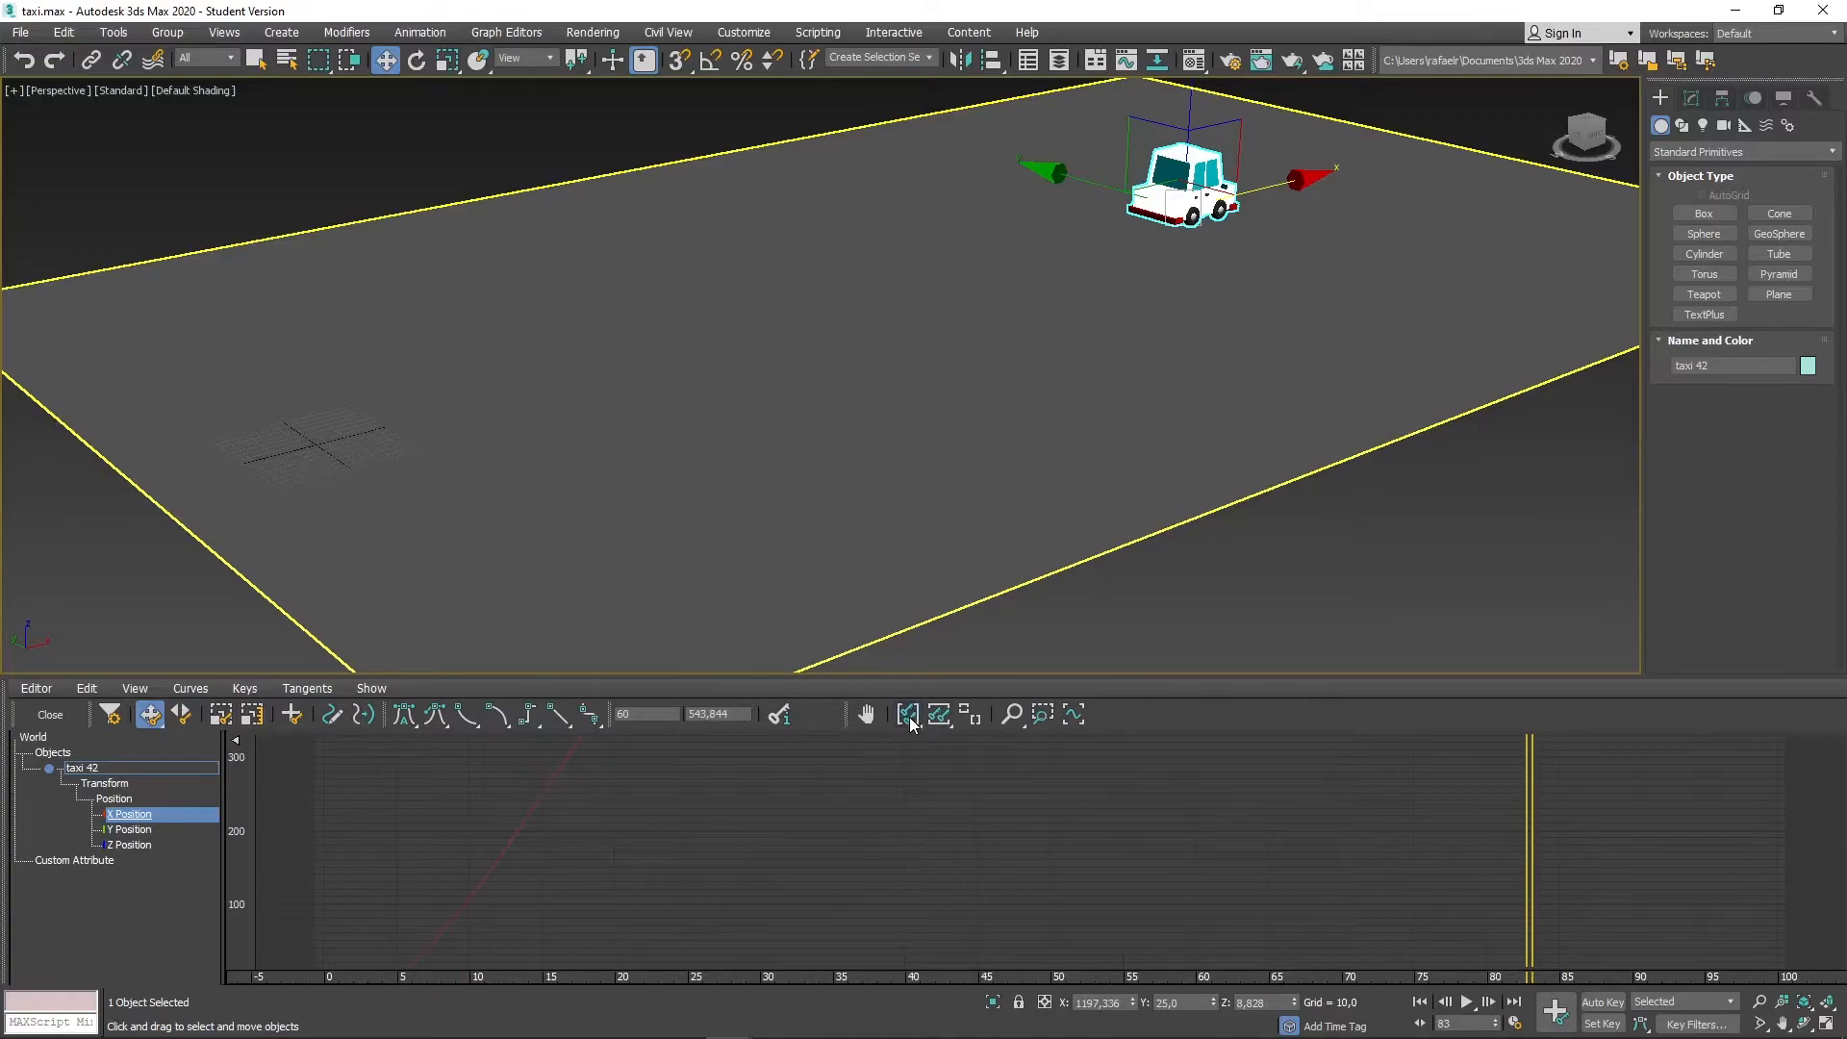
left_click(938, 716)
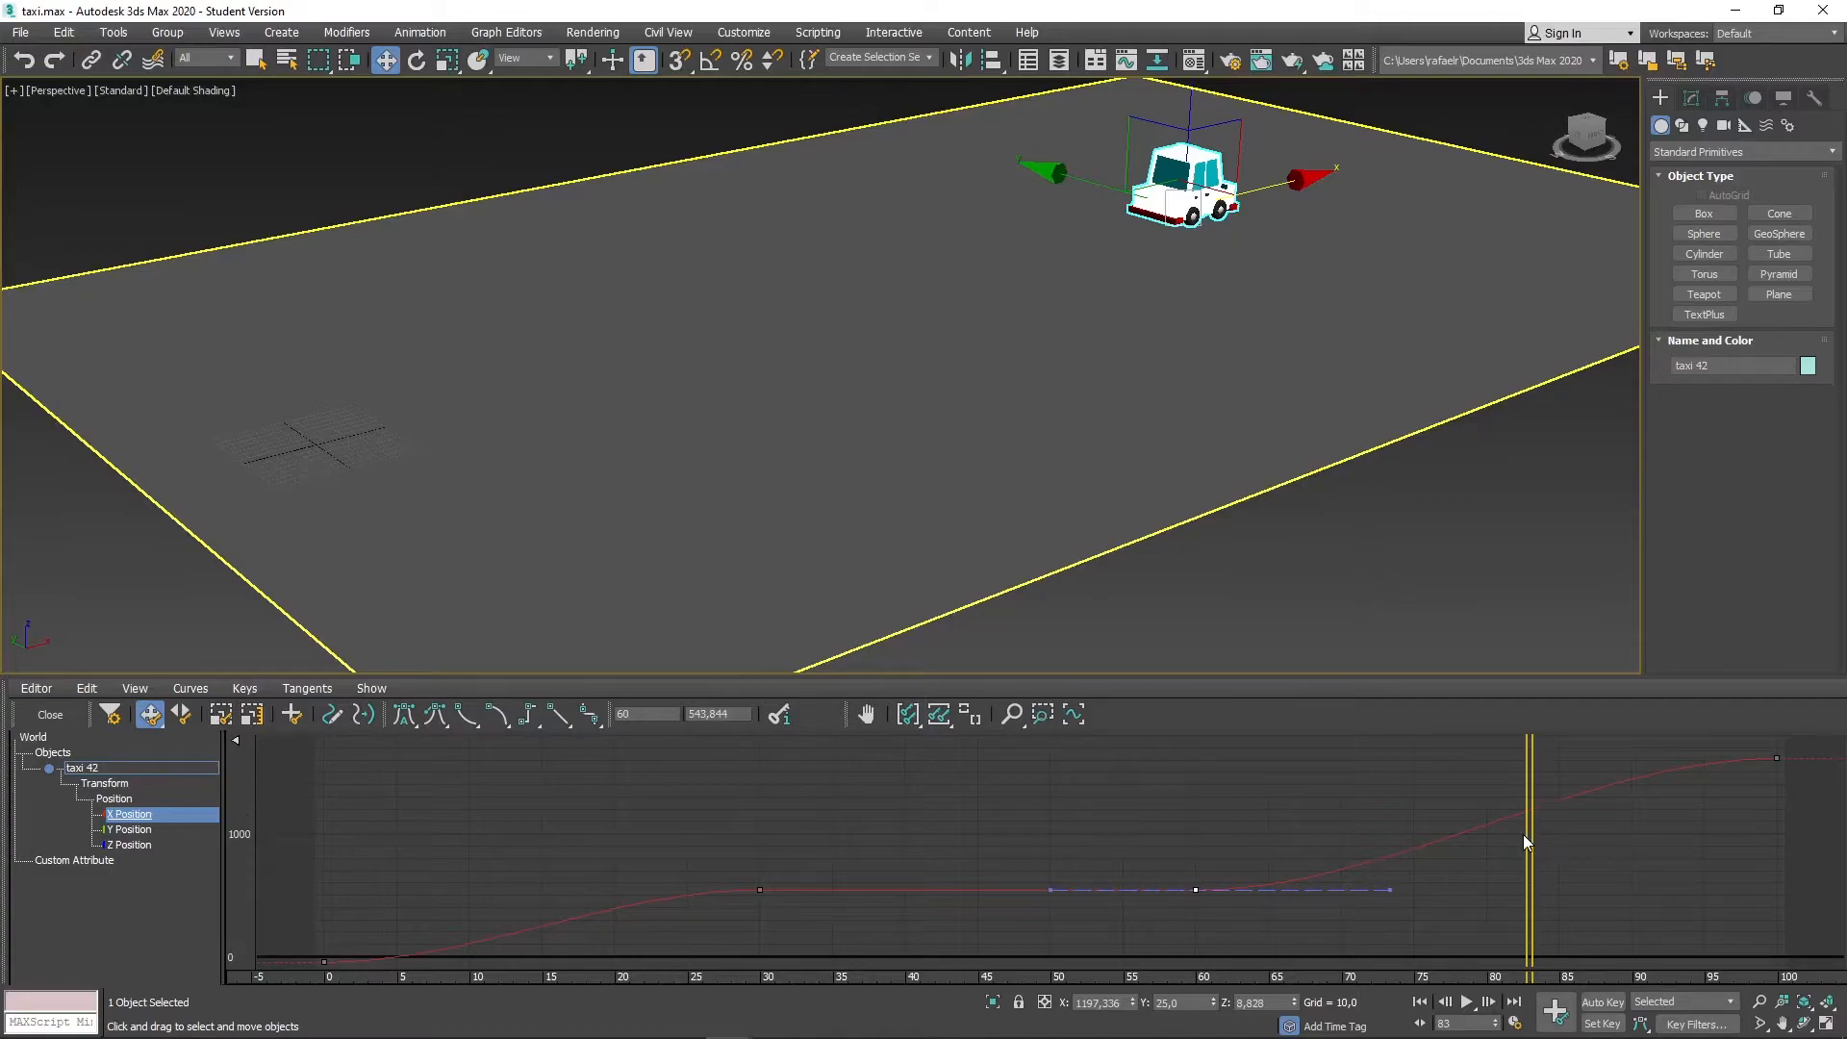
left_click_drag(1529, 836, 1473, 847)
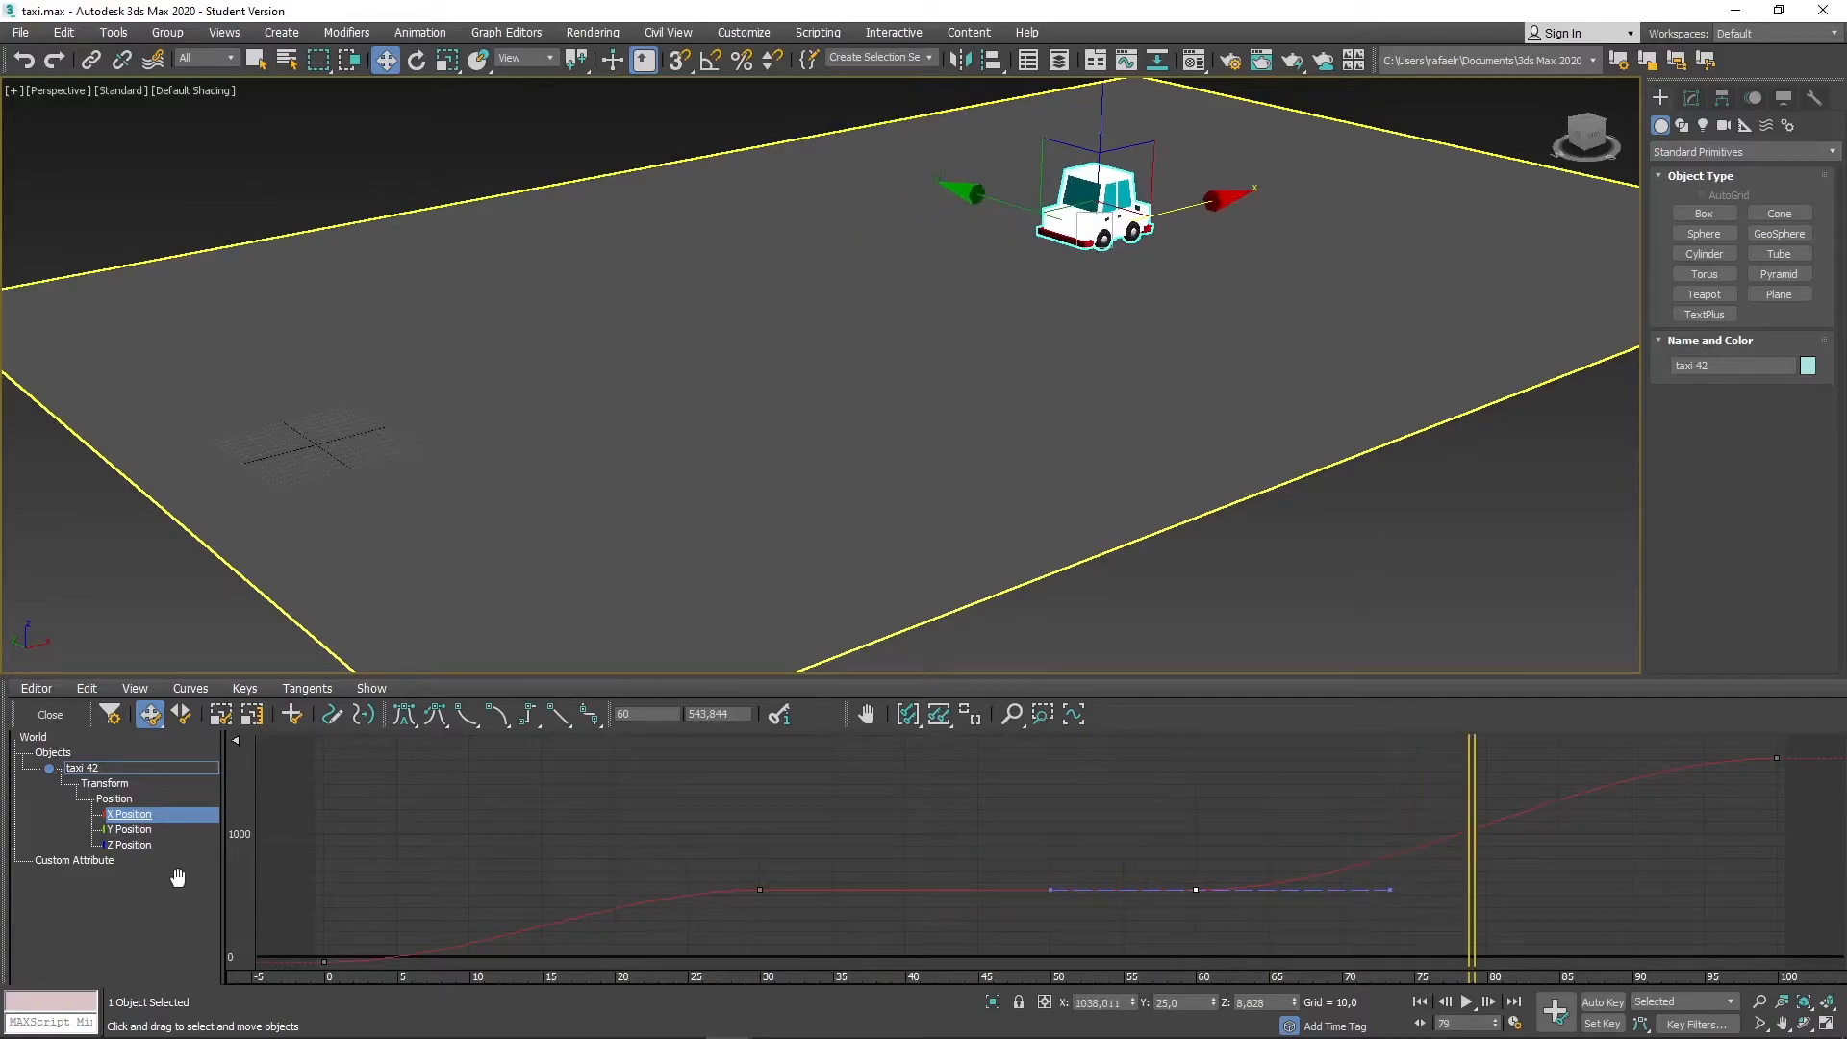
left_click(137, 831)
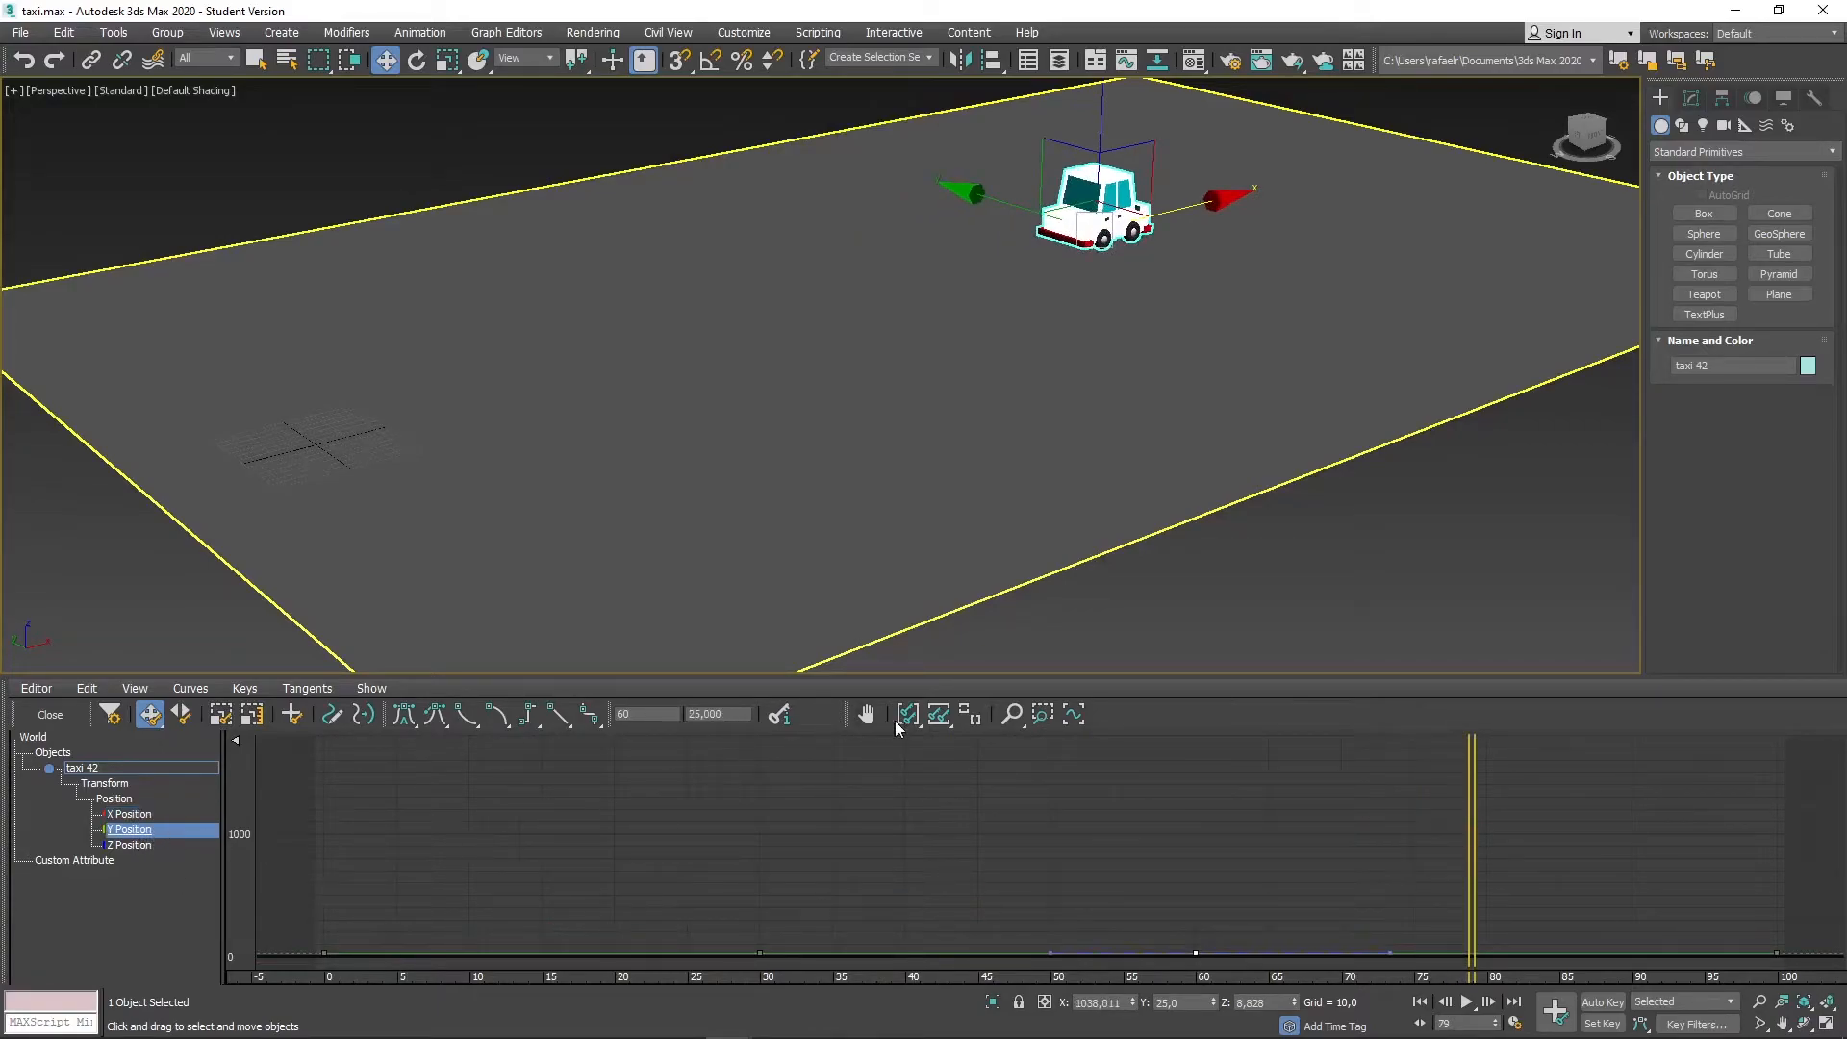
left_click(938, 717)
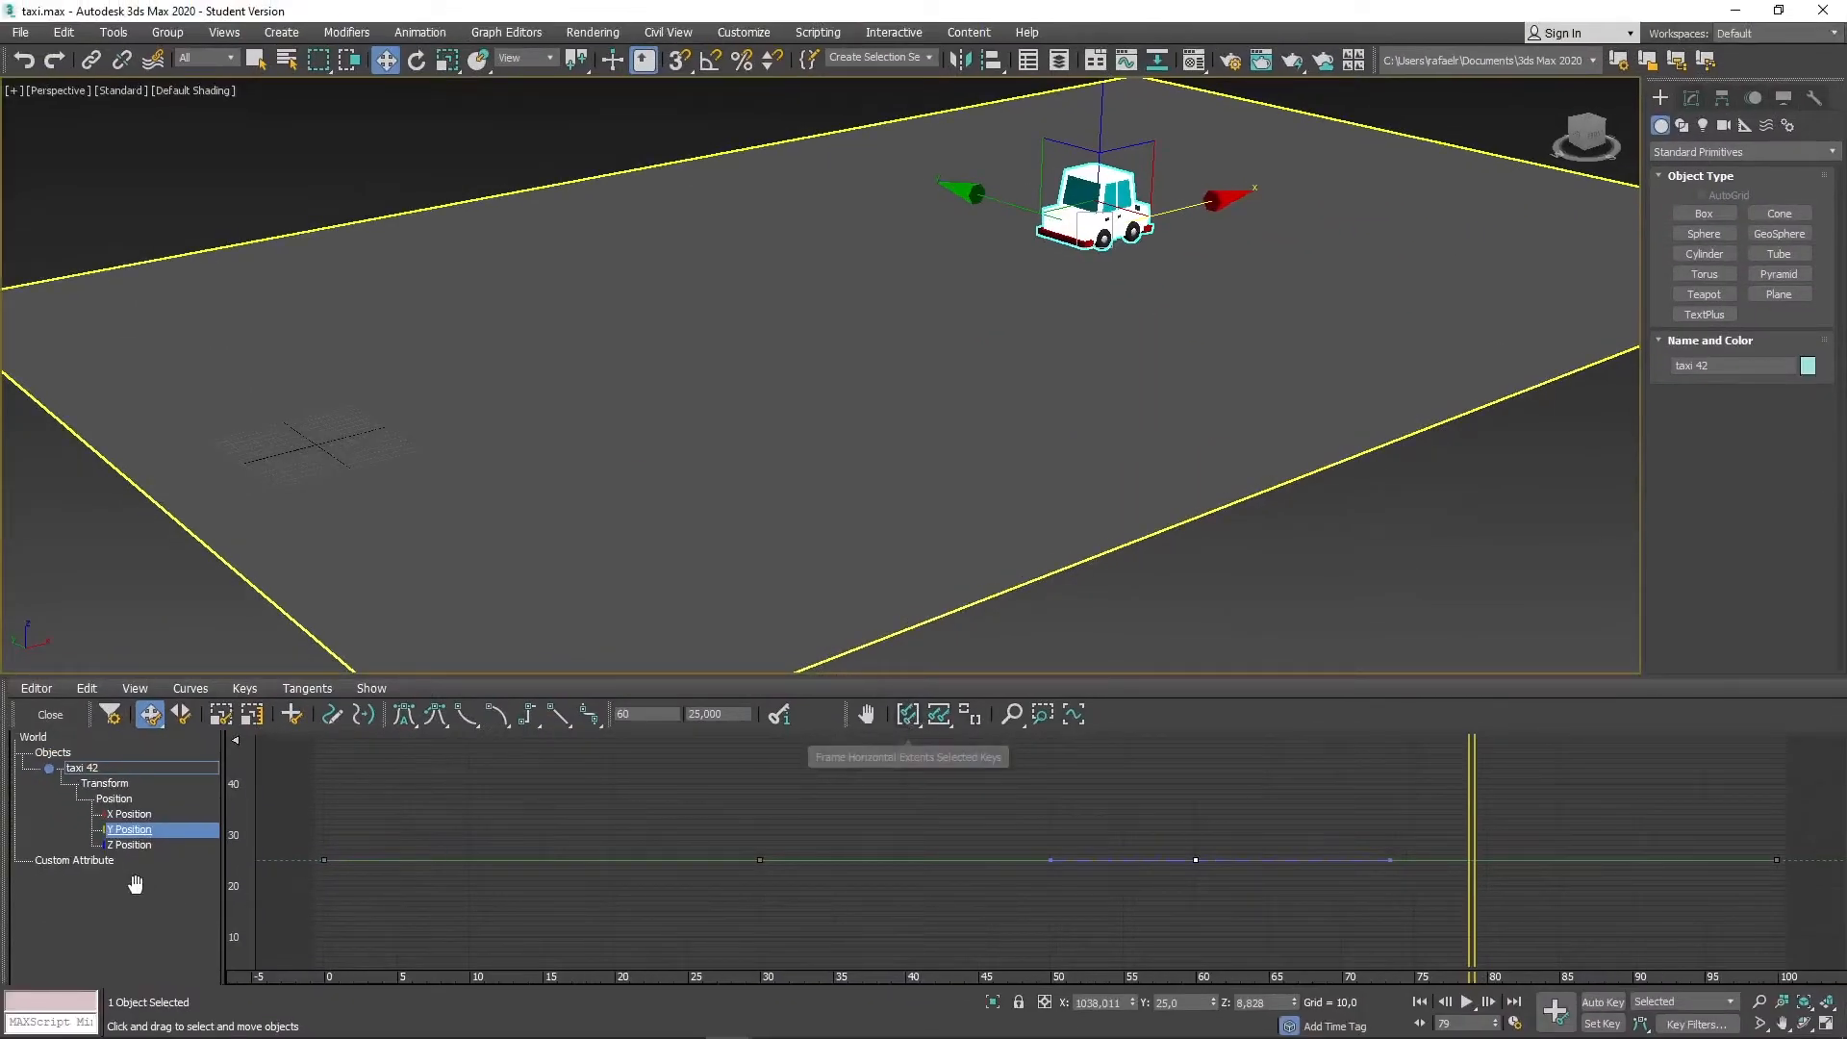
Isolate the taxi's Z Position curve framed to its value range, then return to the framed X Position curve.
left_click(130, 845)
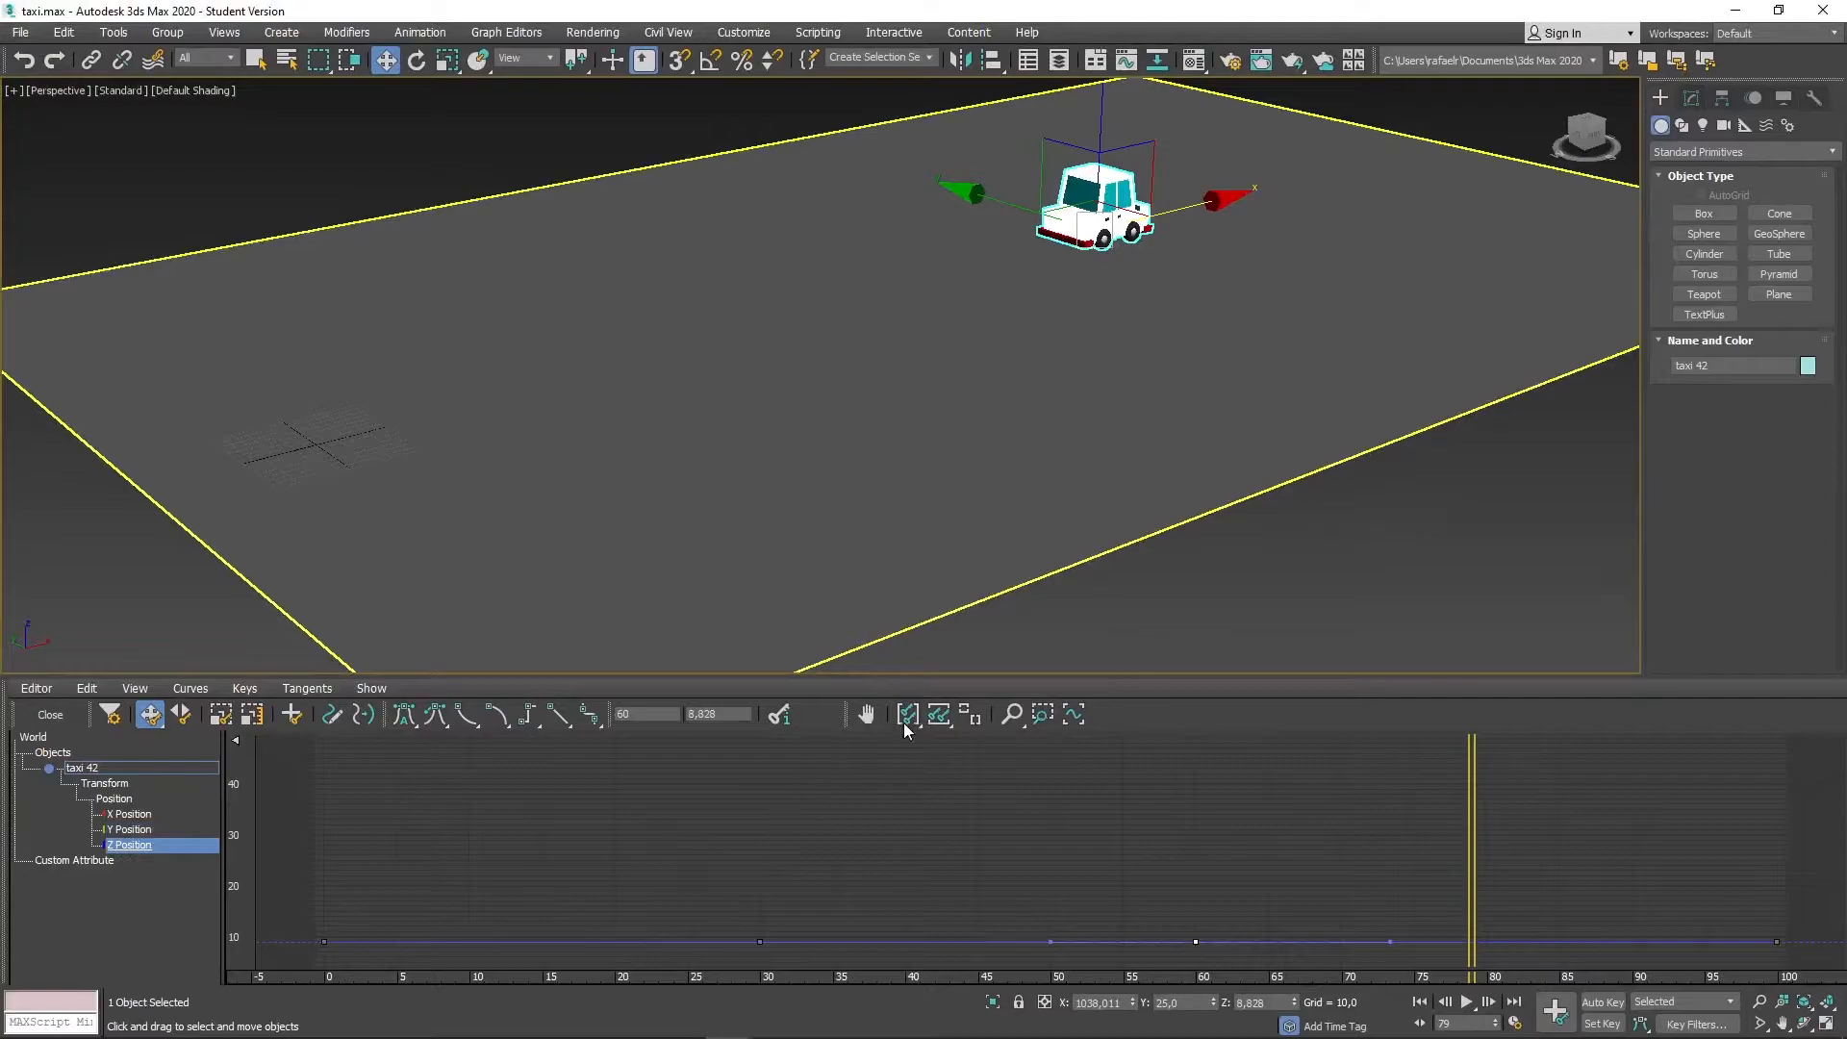
left_click(938, 716)
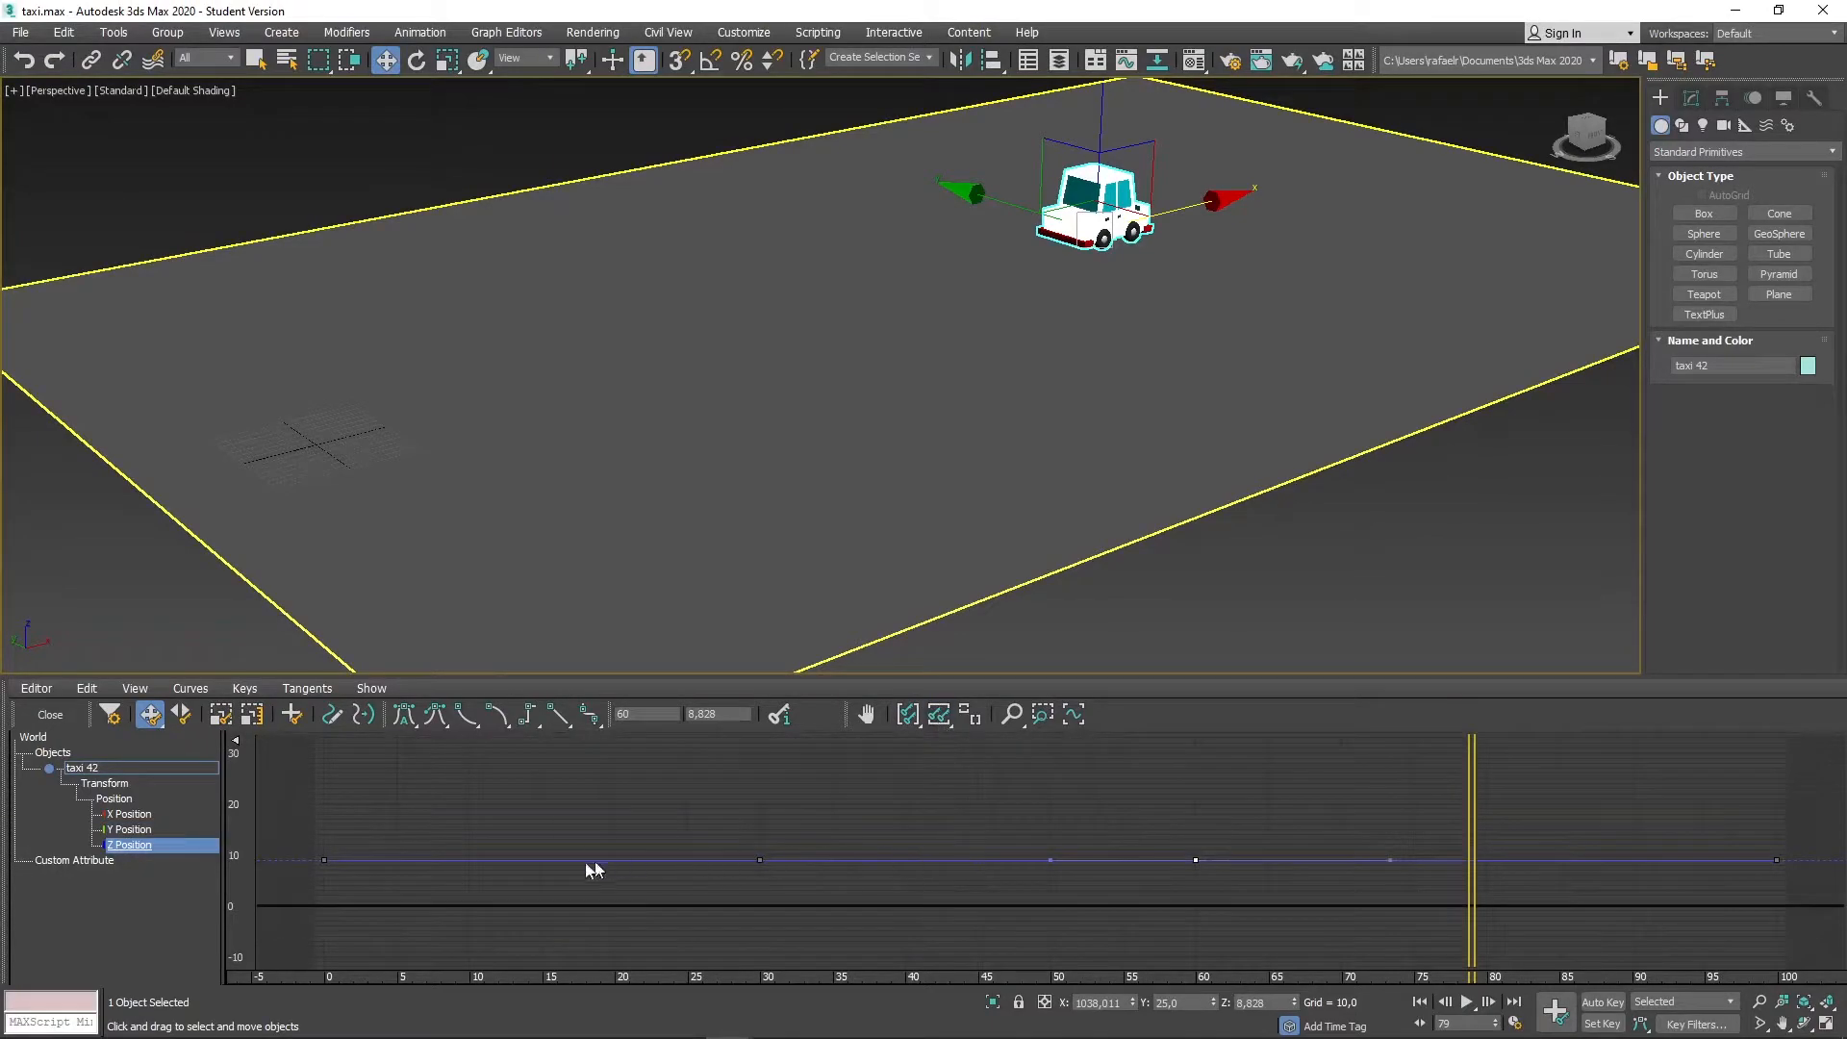
left_click(1186, 855)
left_click(134, 815)
left_click(914, 722)
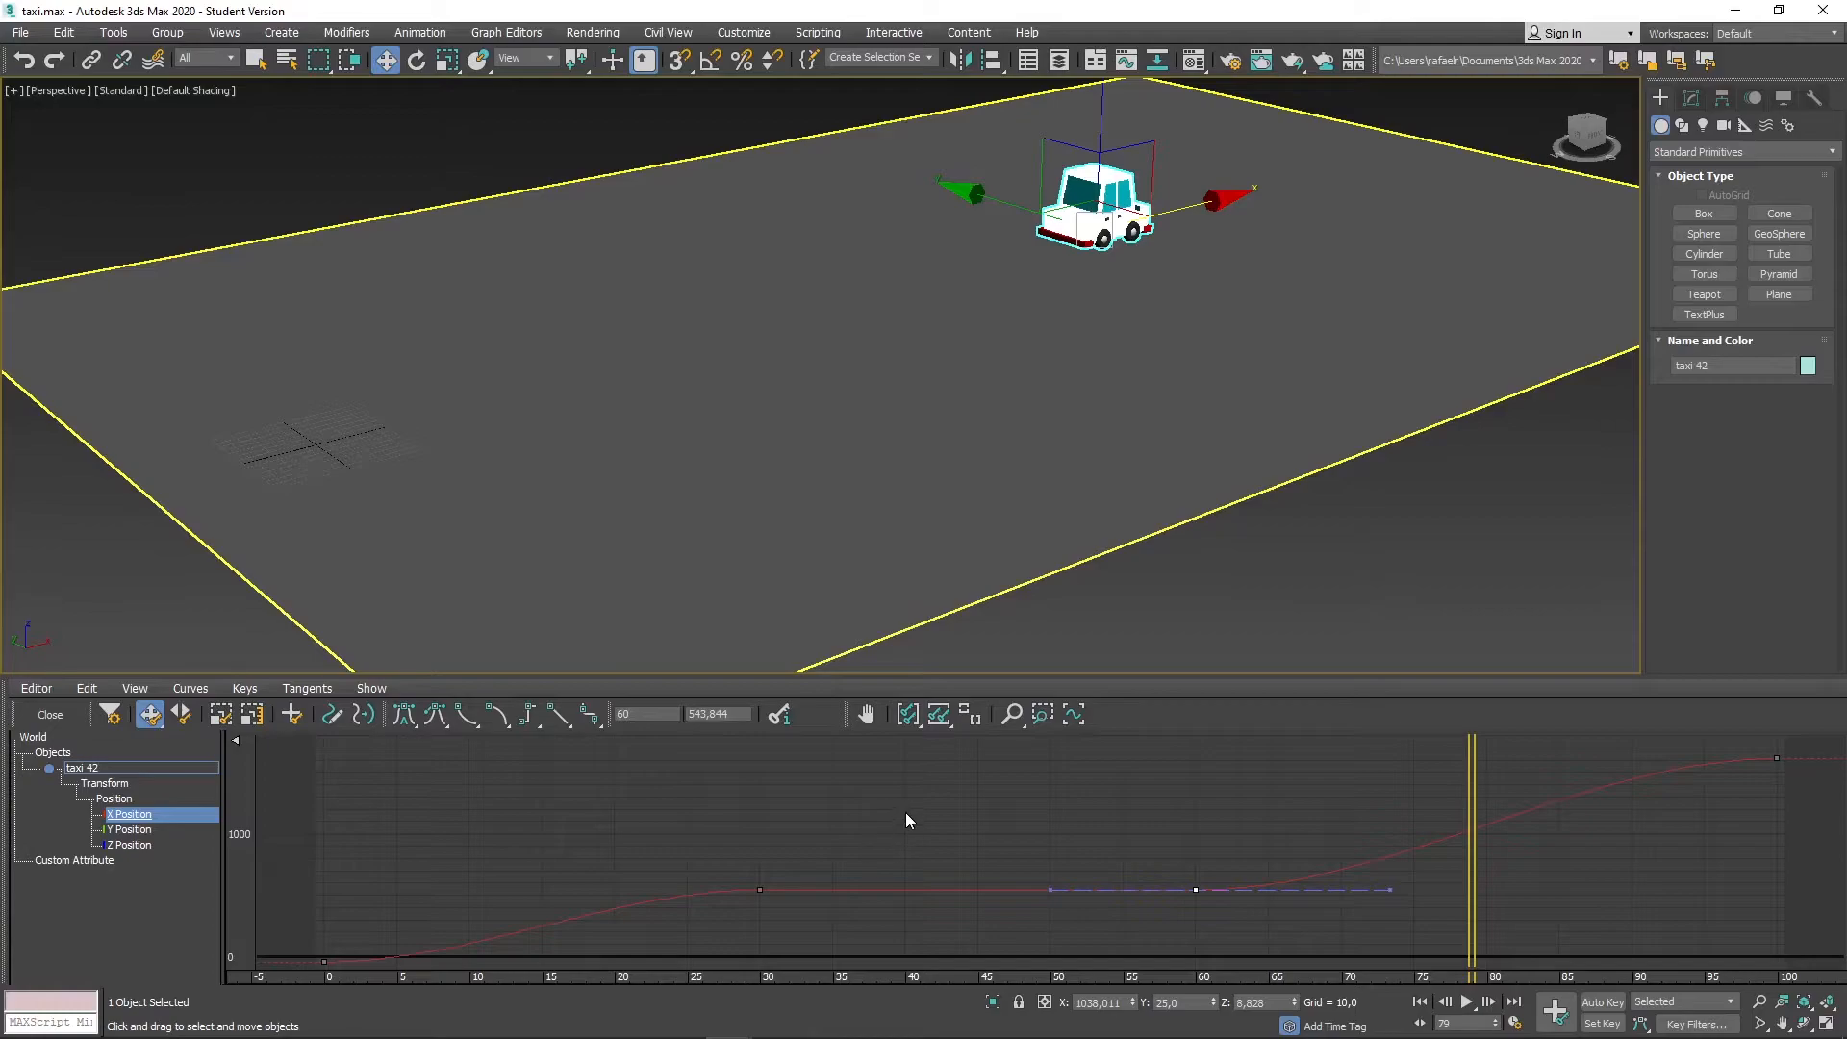
Set the tangents of the X Position key at frame 30 to Linear and play the animation from frame 0.
left_click(758, 885)
left_click_drag(772, 899, 778, 919)
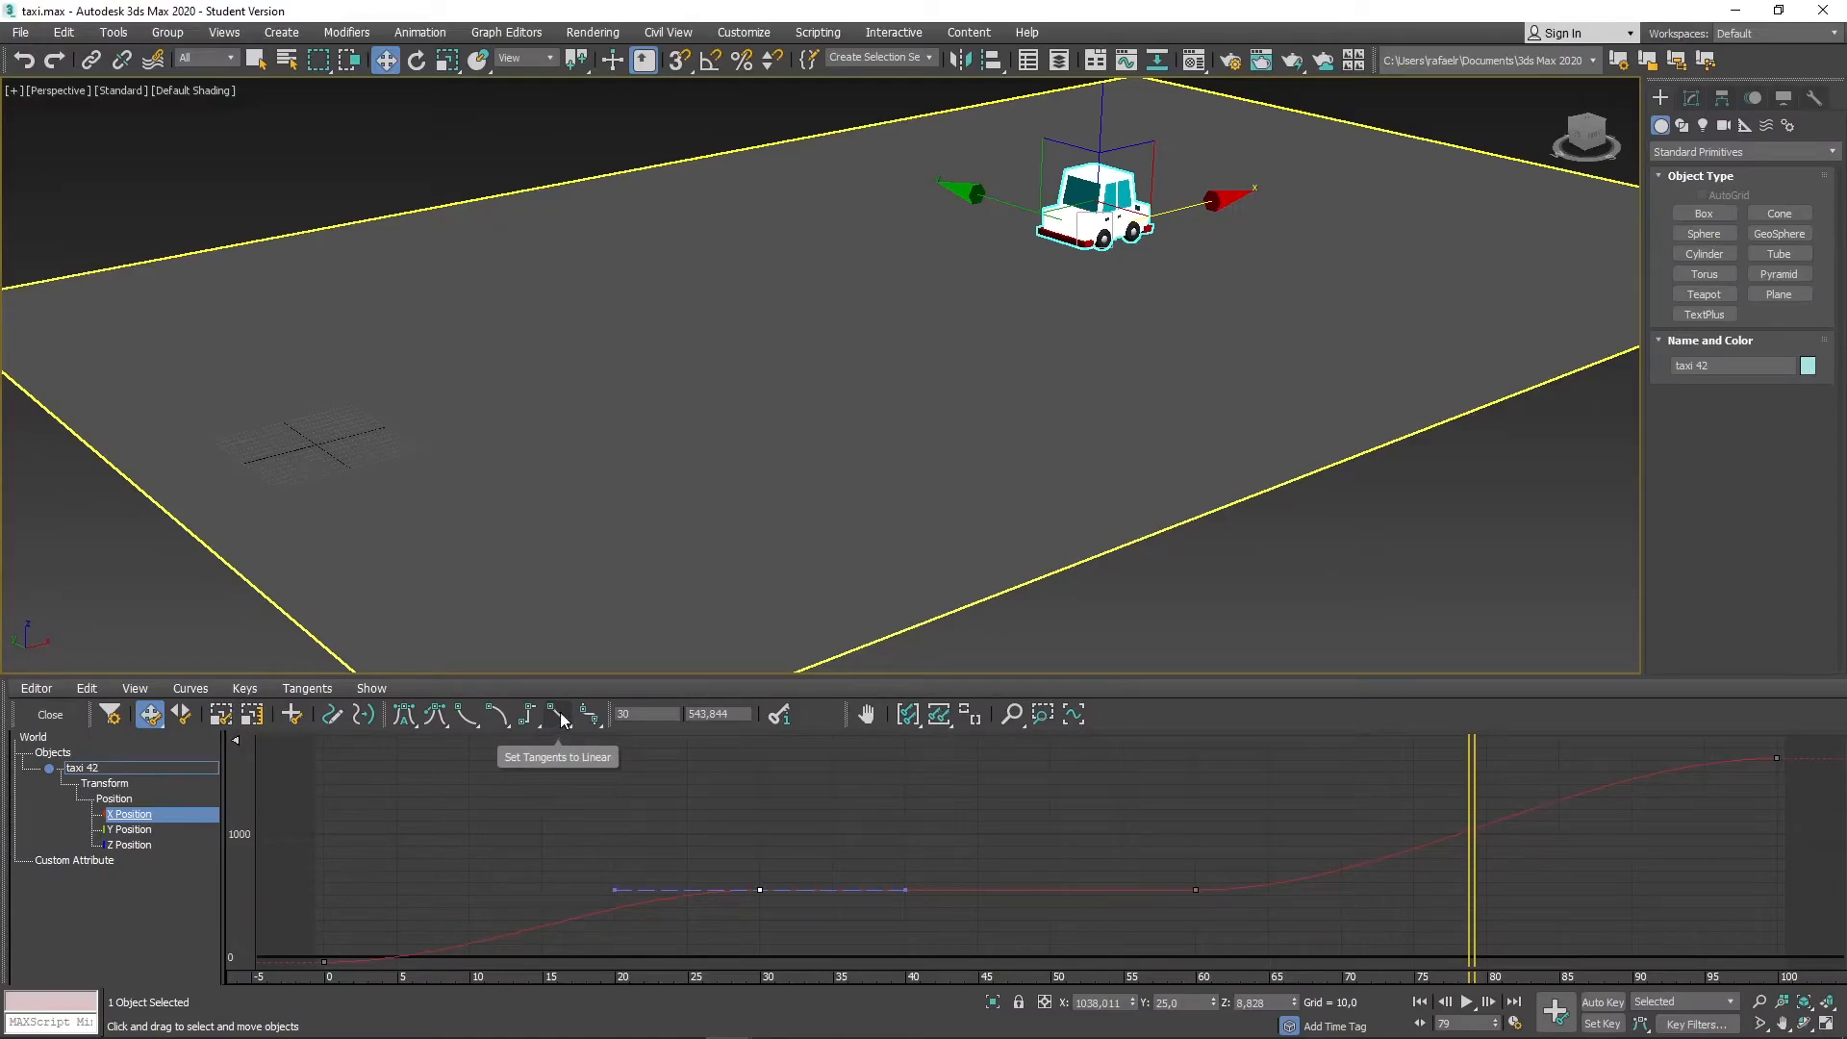
left_click(560, 716)
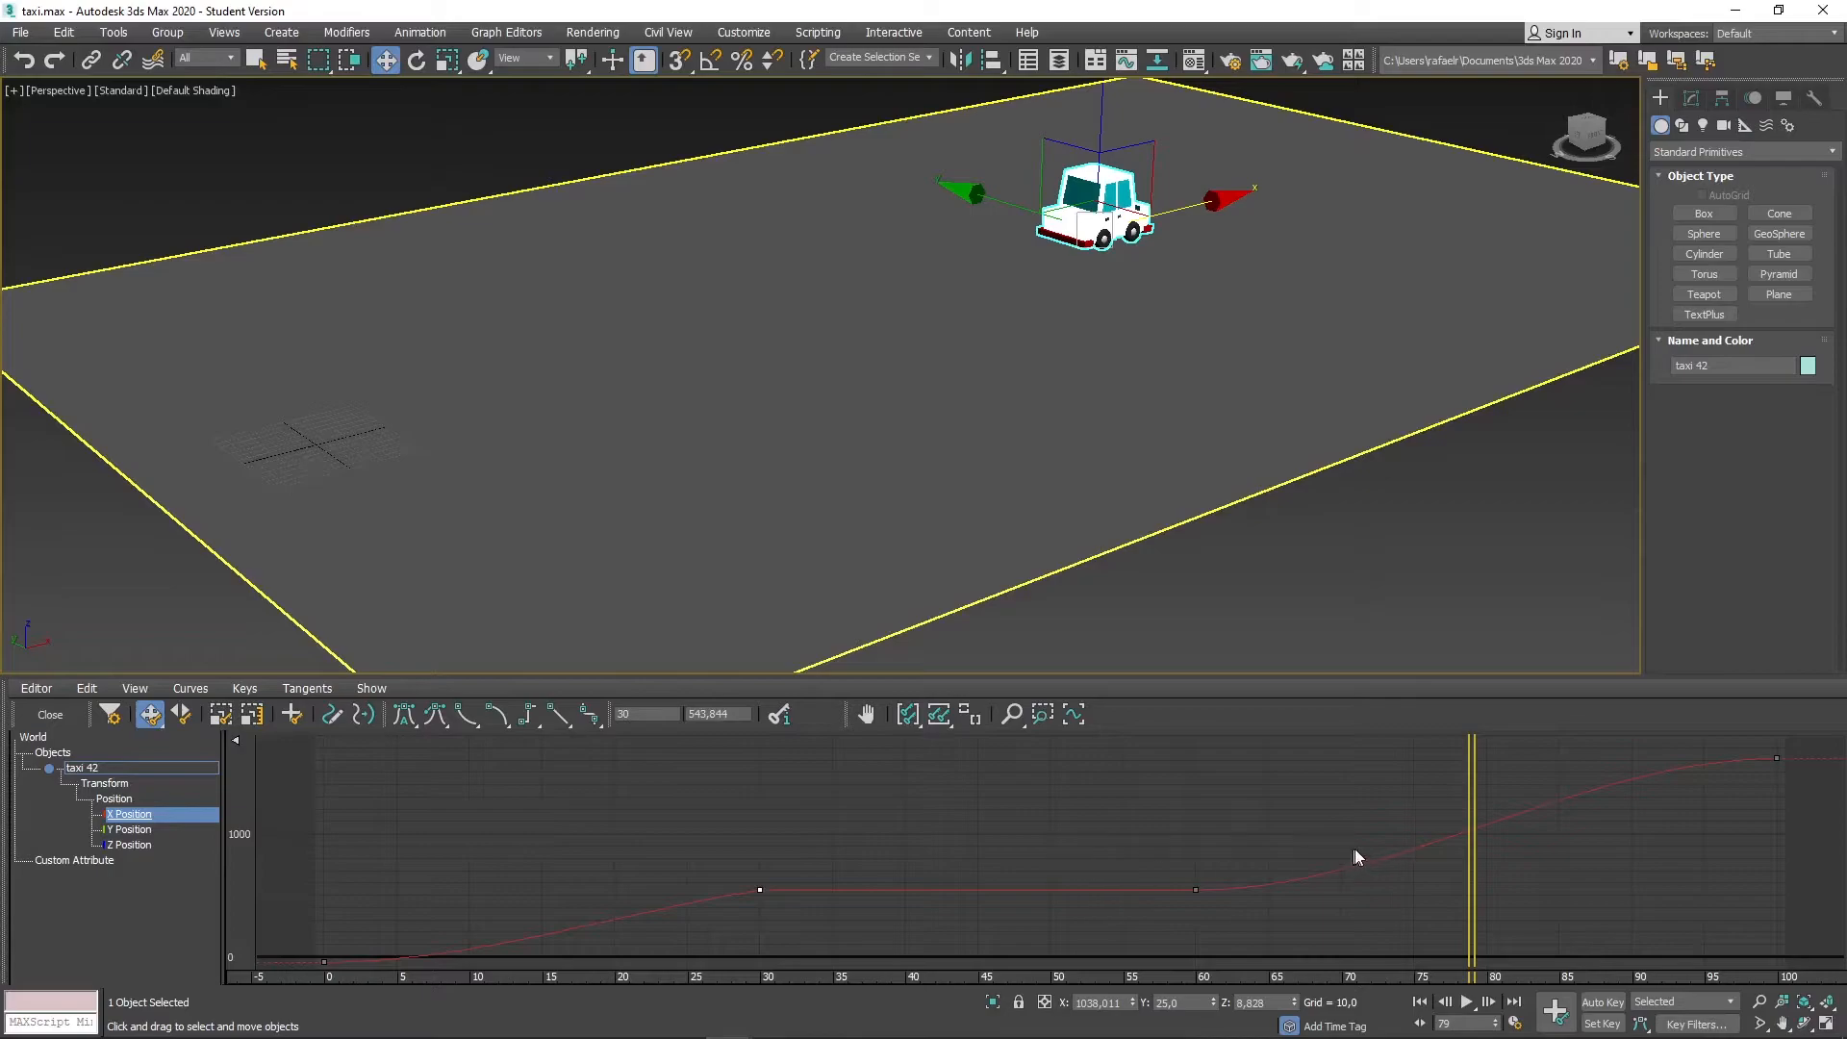
left_click_drag(1473, 846, 304, 810)
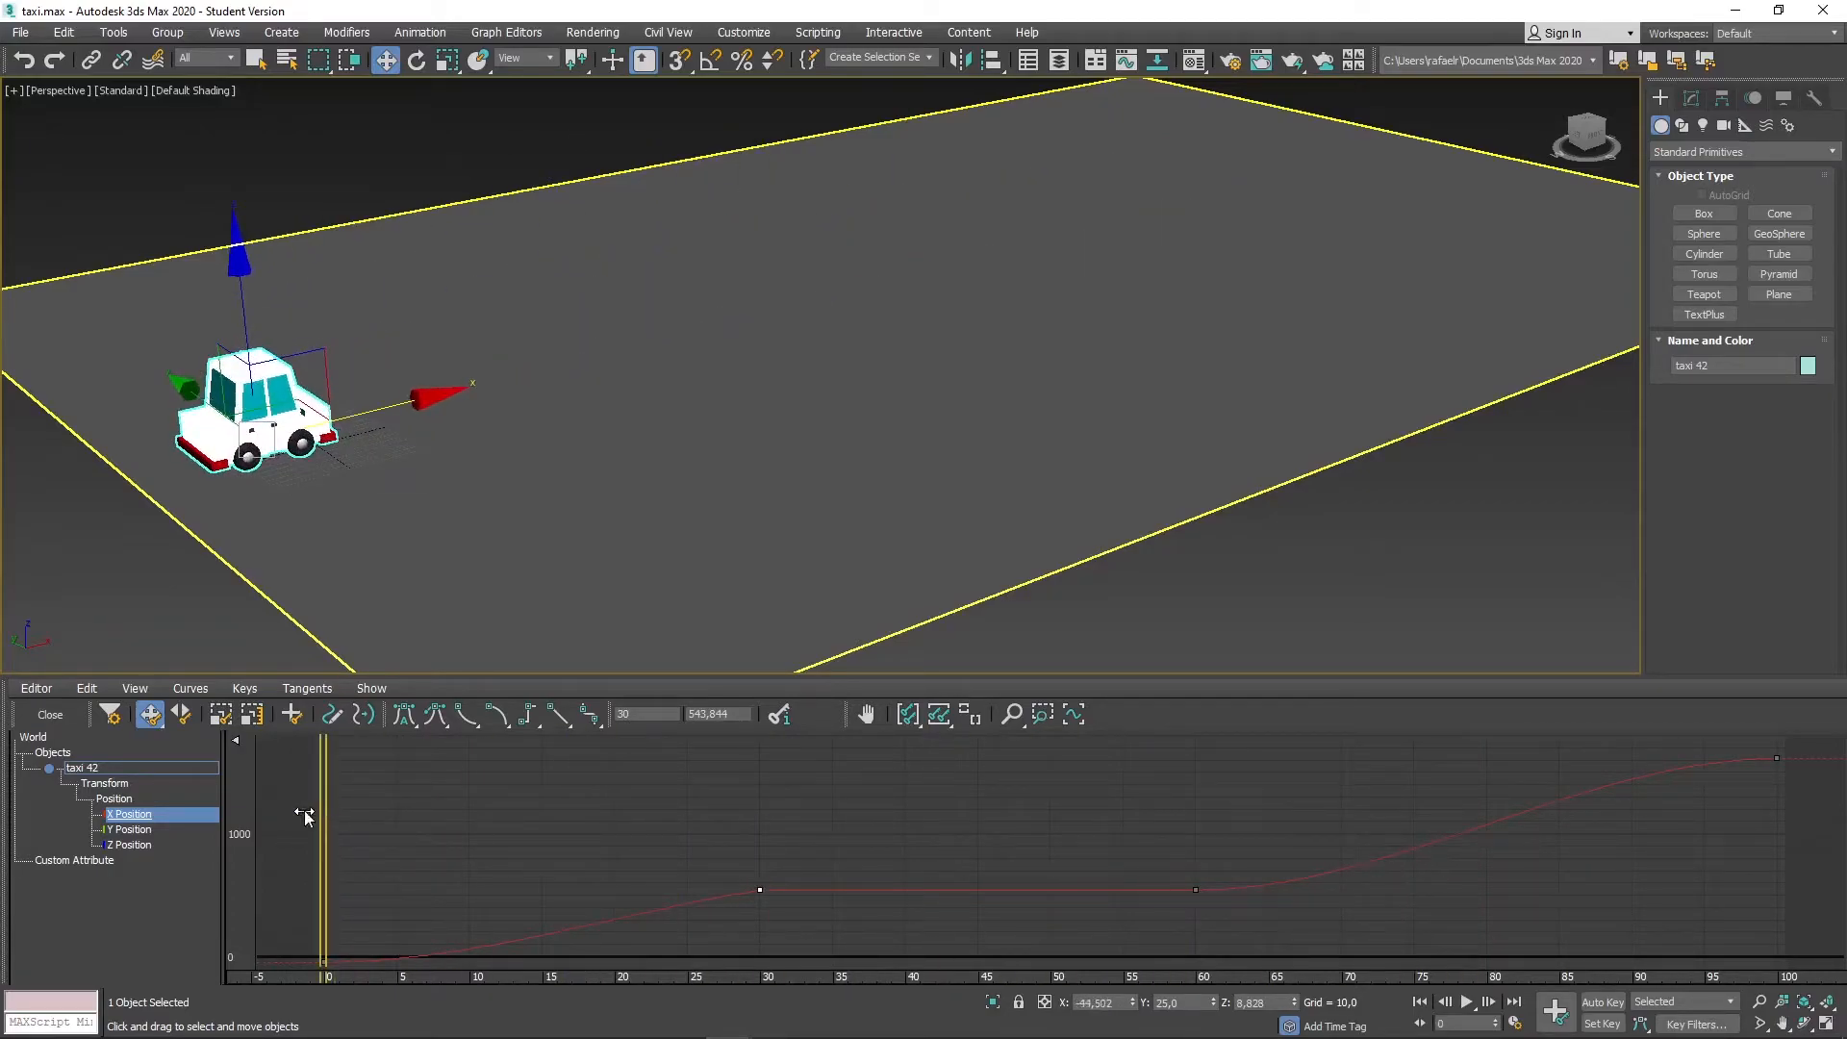
left_click(1468, 1002)
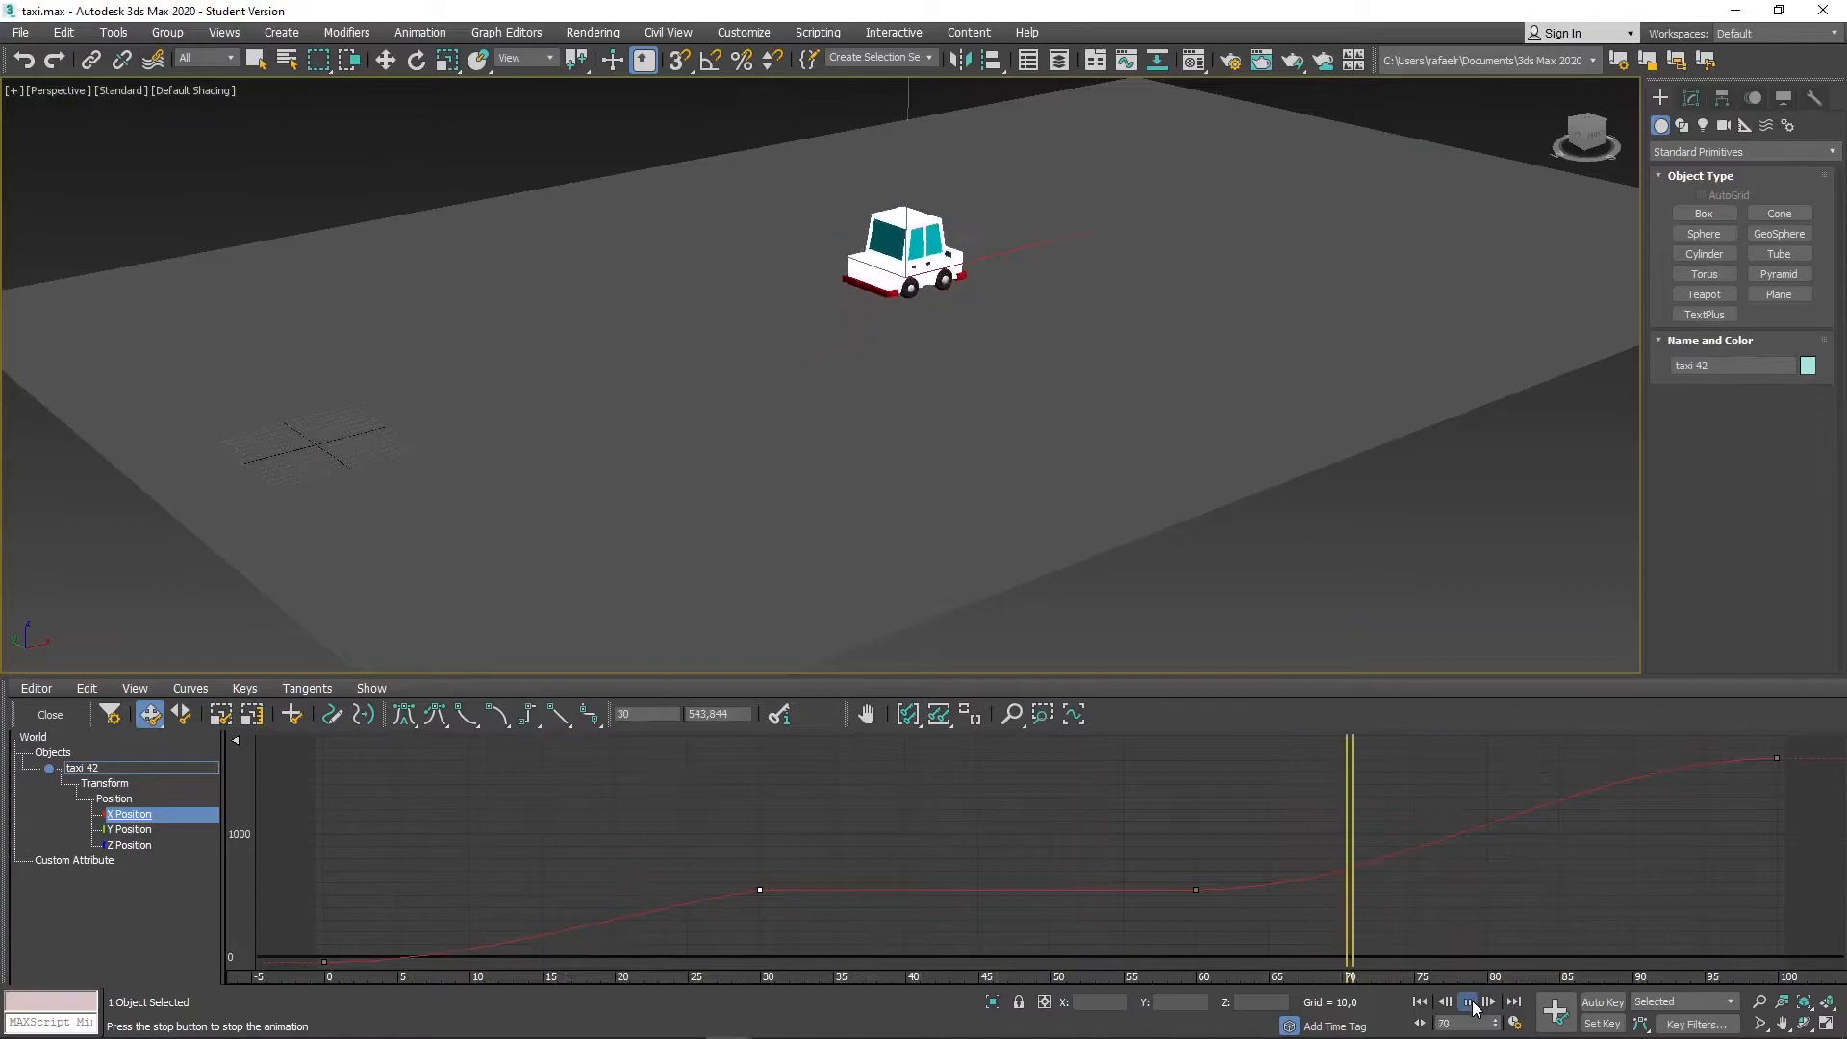
left_click(1469, 1003)
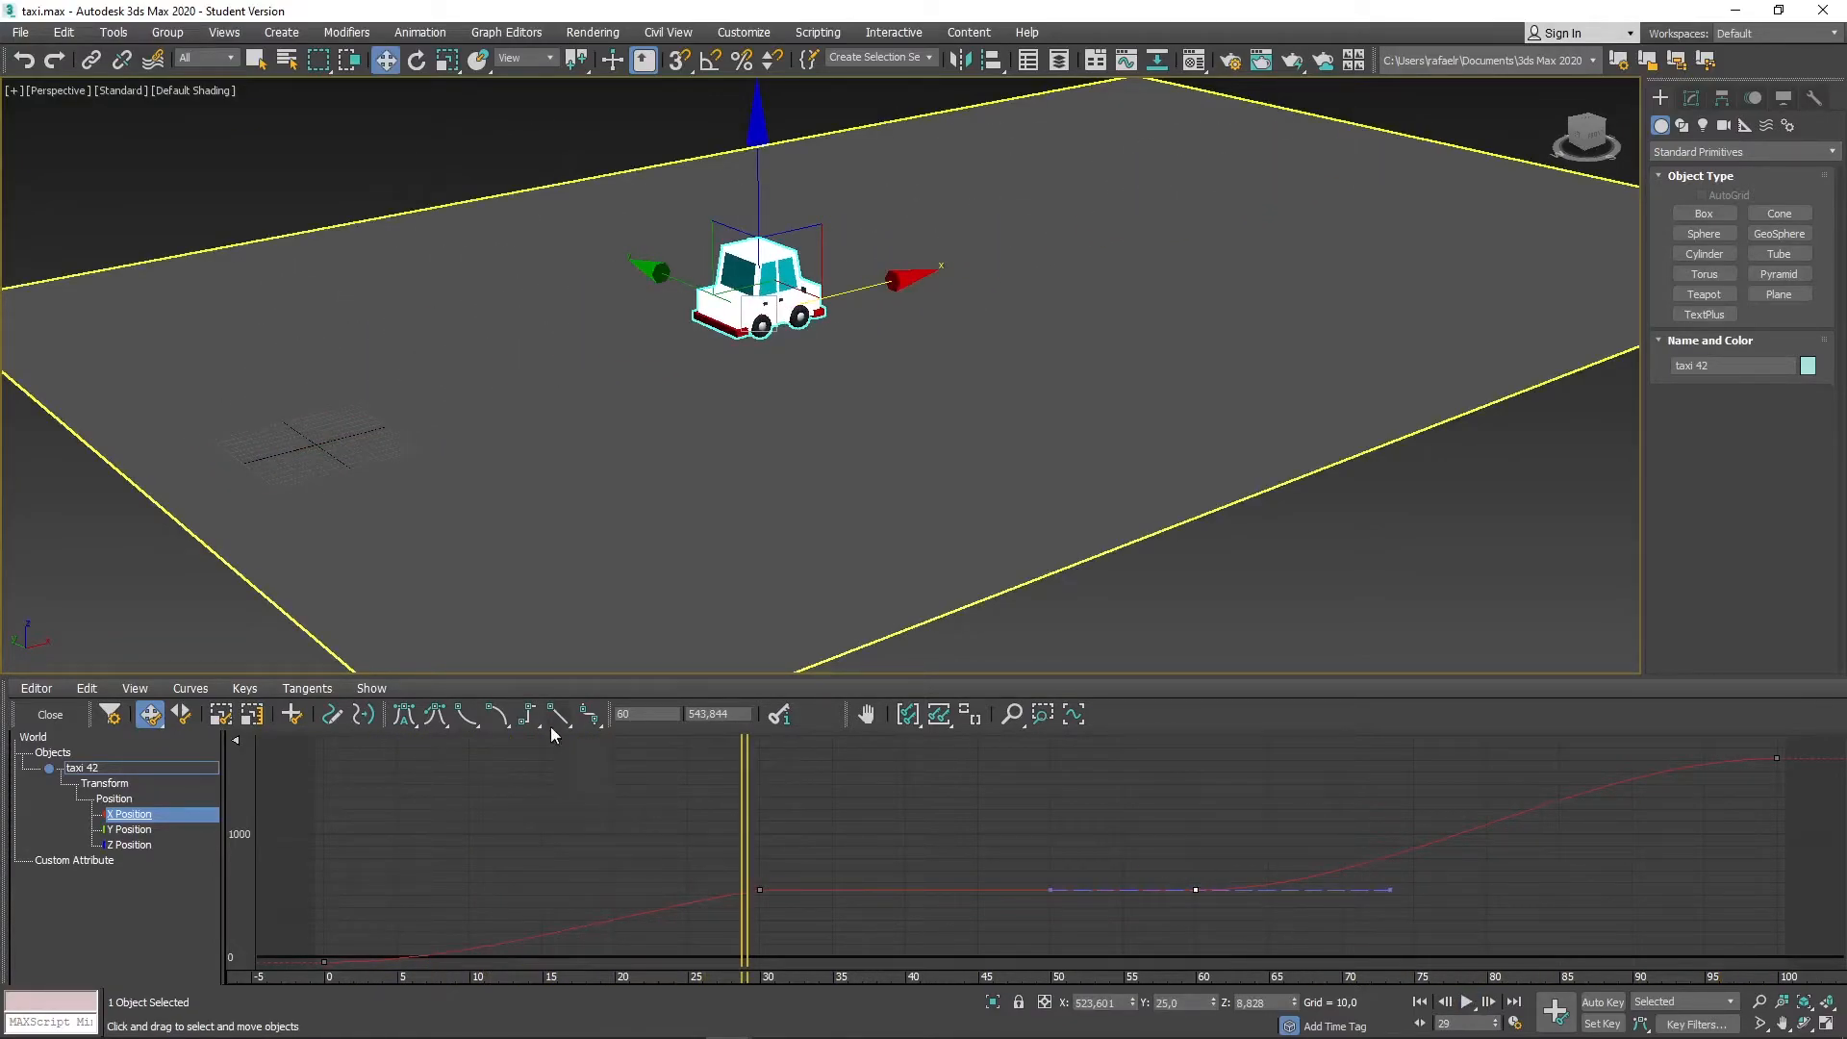
Set the tangents of the X Position key at frame 60 to Linear and replay the animation from the start.
left_click(1428, 881)
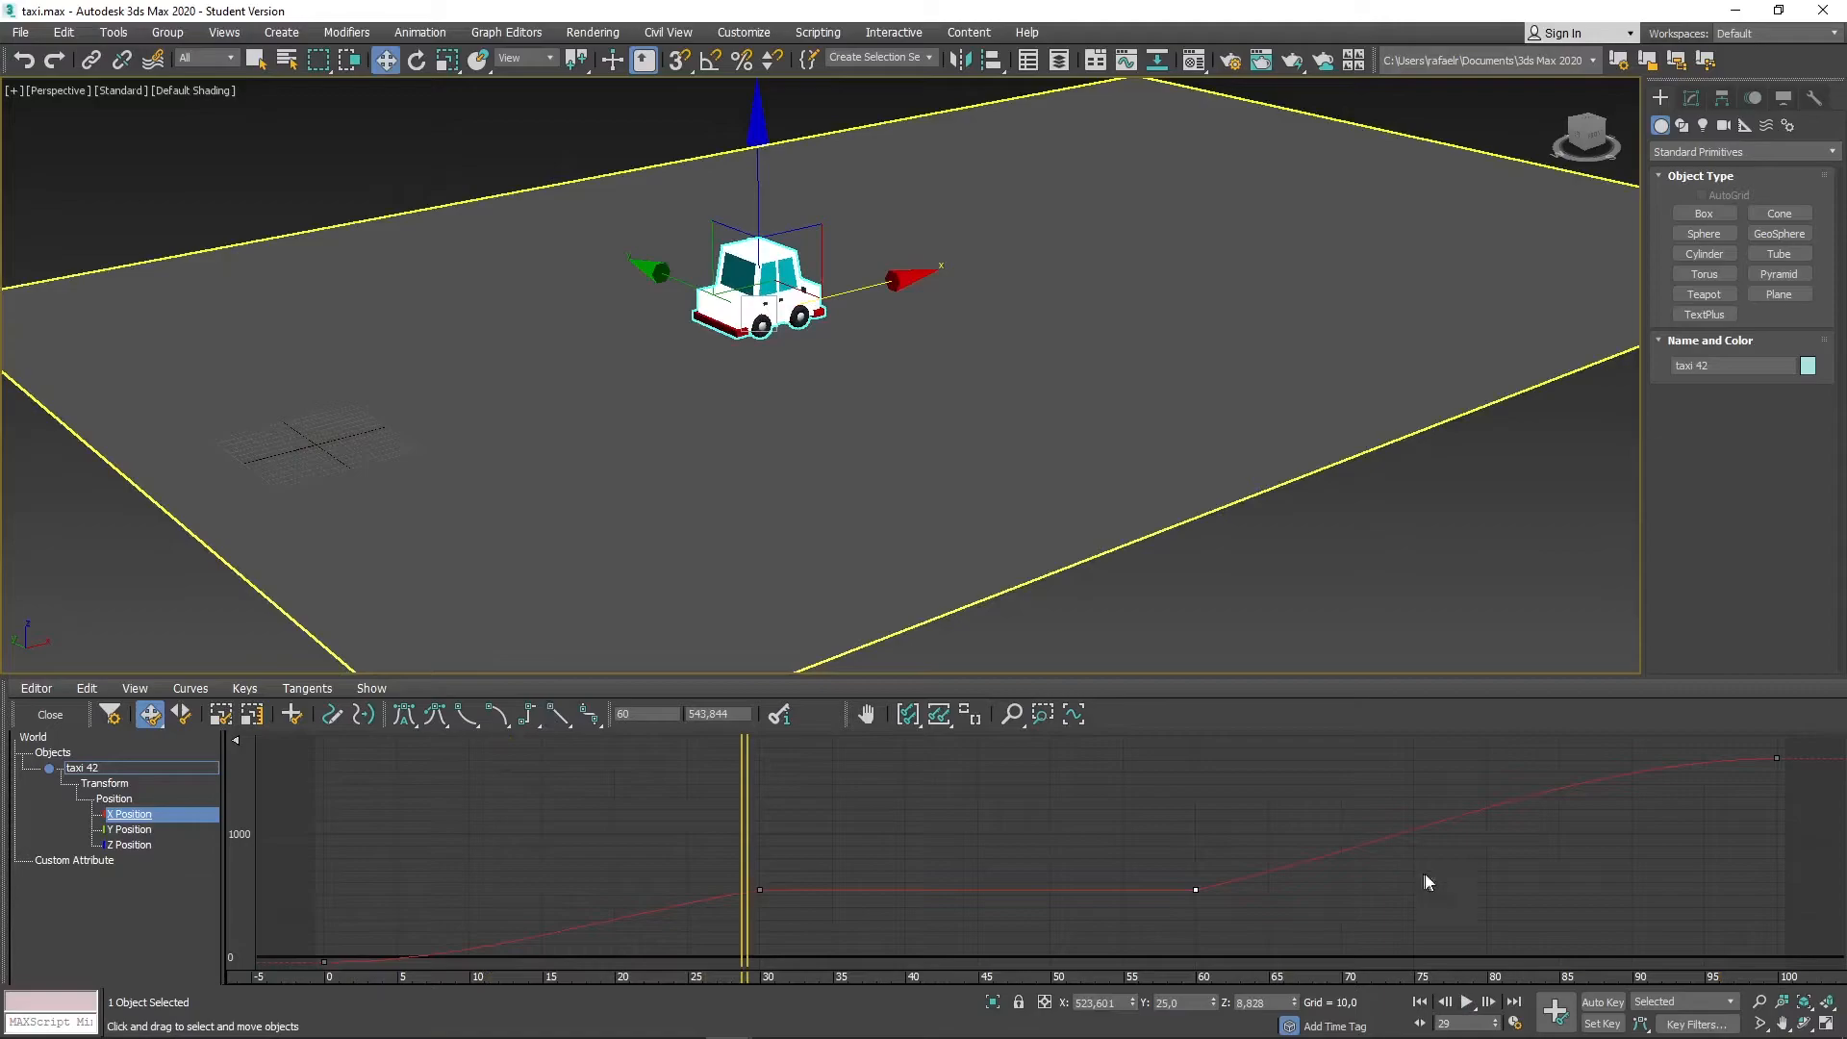
left_click(1424, 1002)
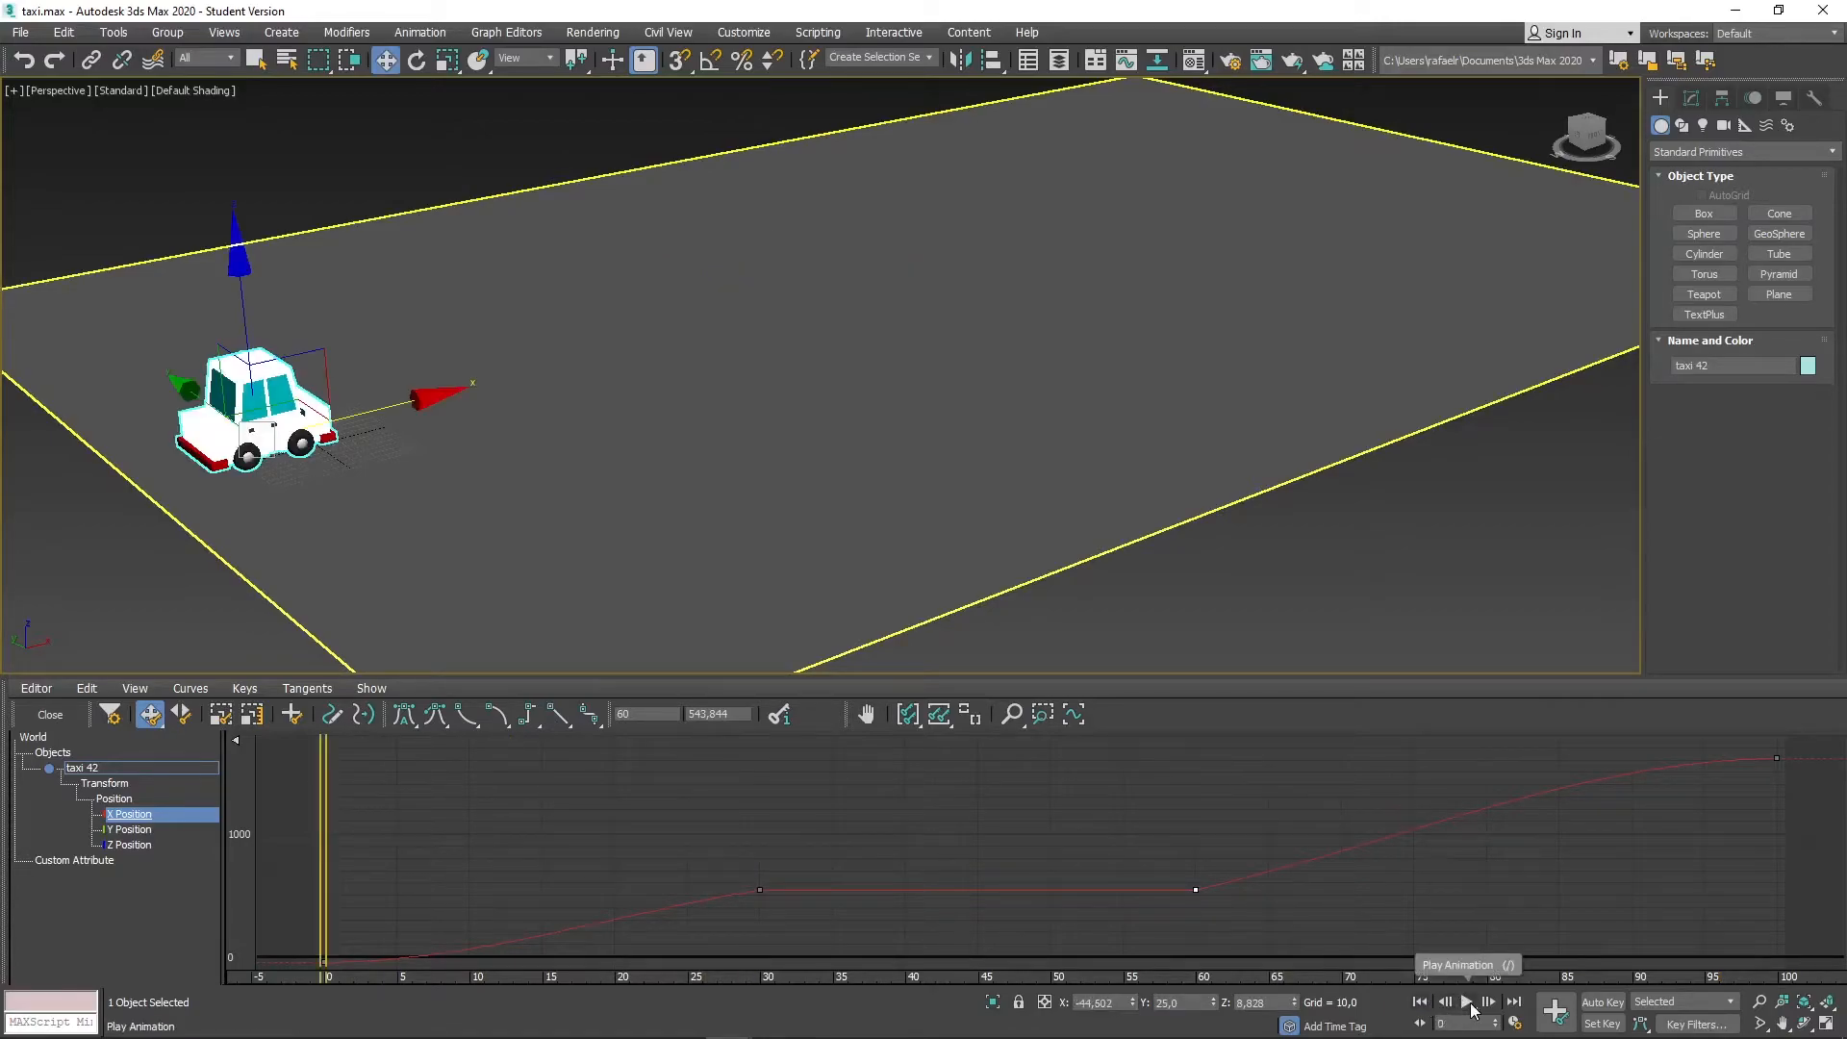
left_click(1467, 1004)
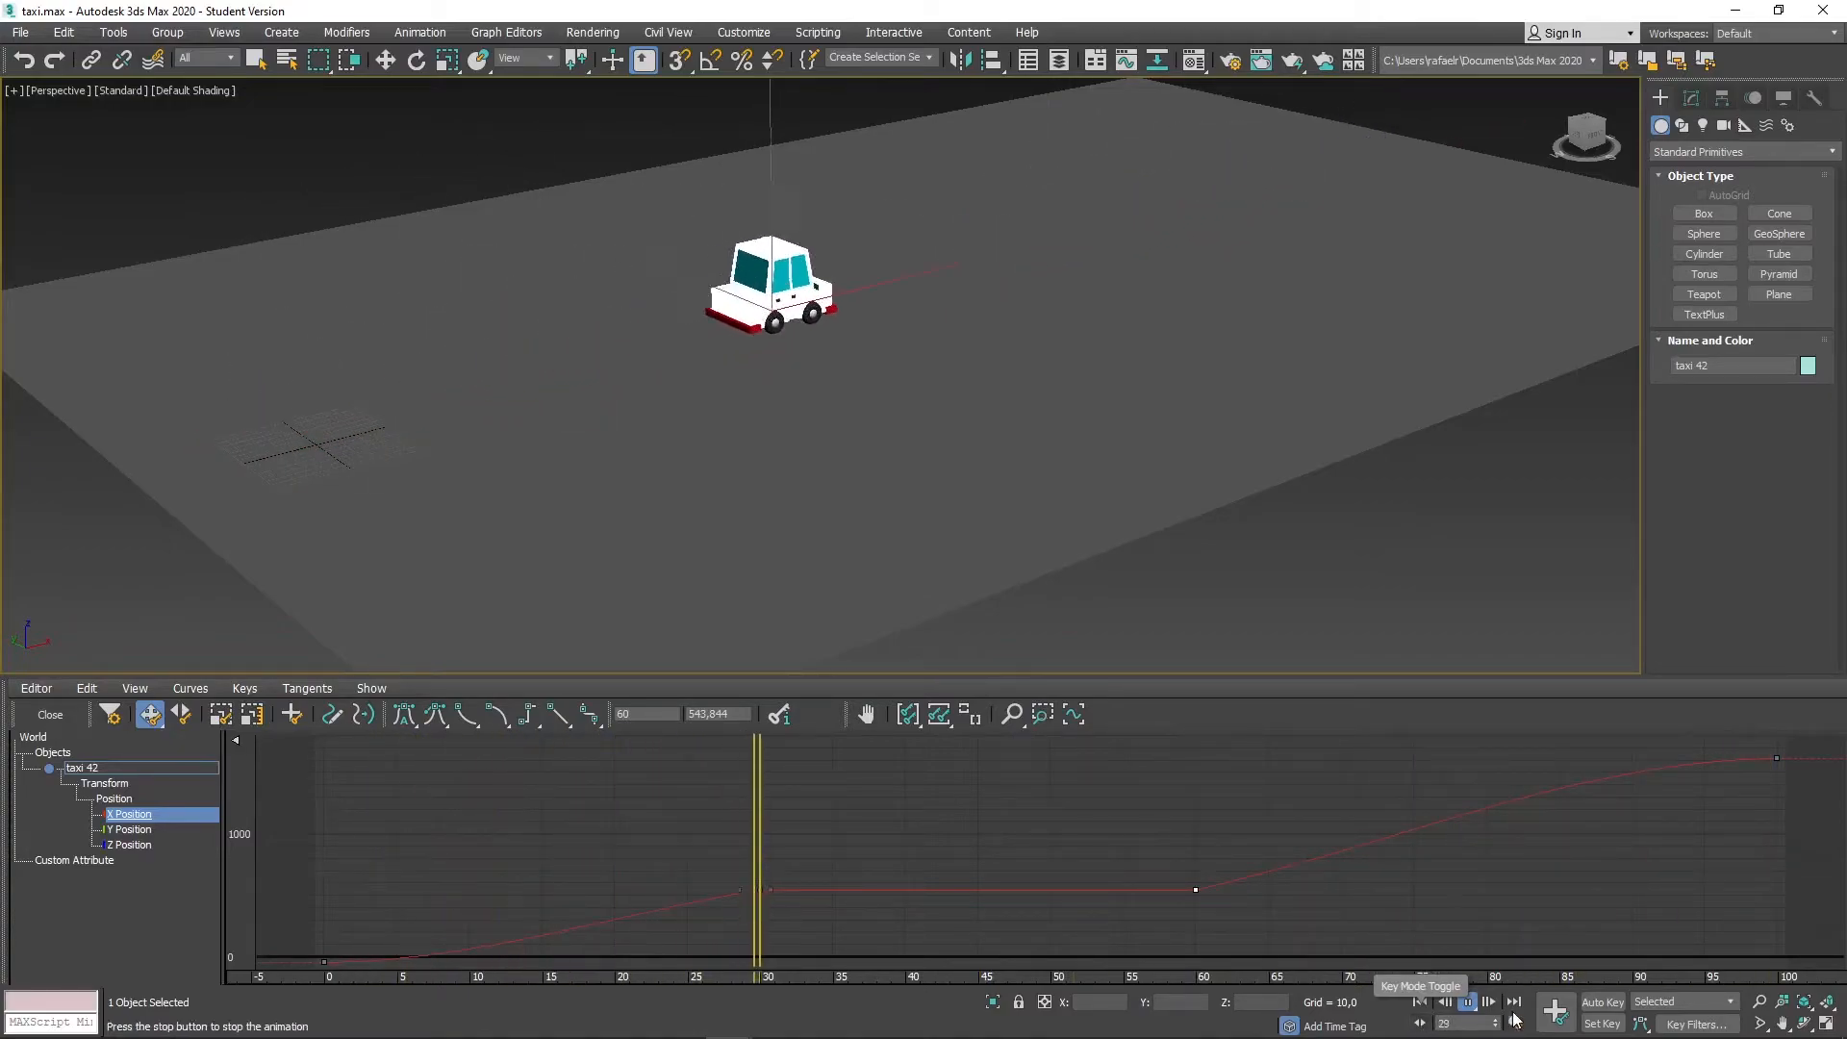
left_click(1468, 1004)
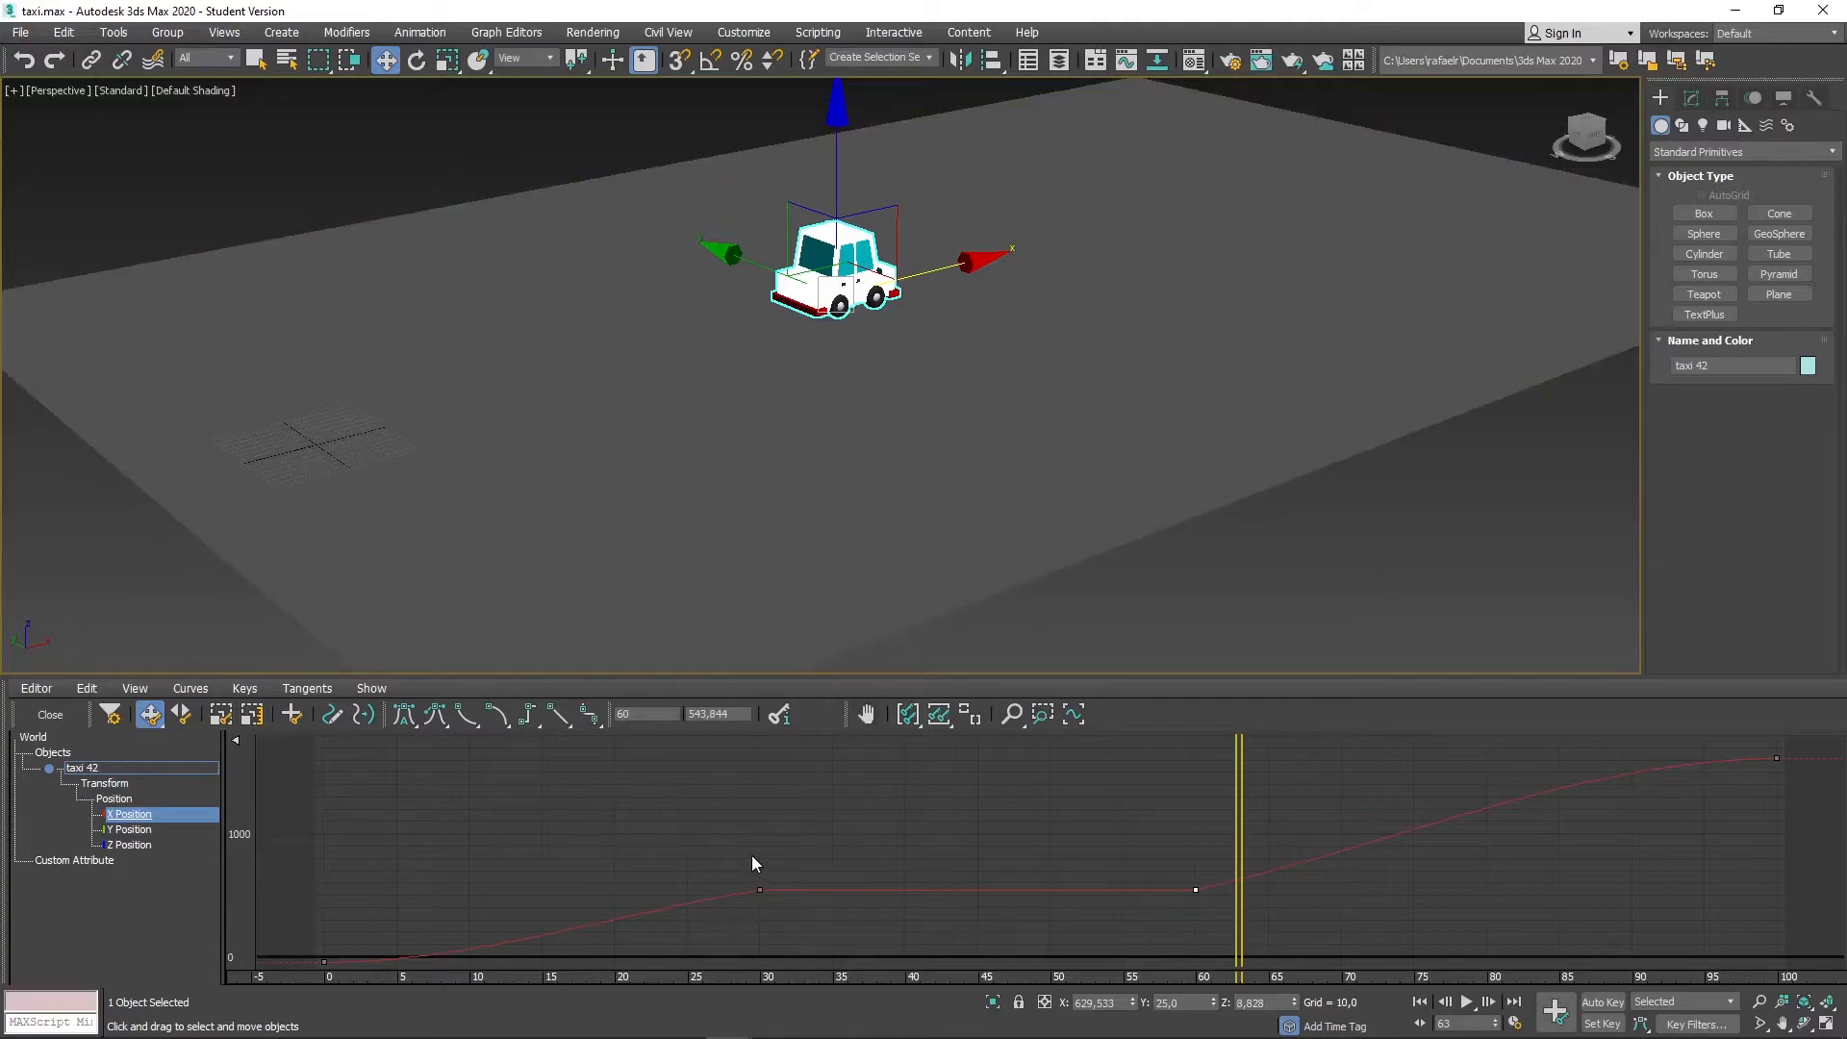
Set the X Position tangents to Fast at frame 30 and Slow at frame 60, and play the result from frame 0.
left_click(473, 723)
left_click(493, 719)
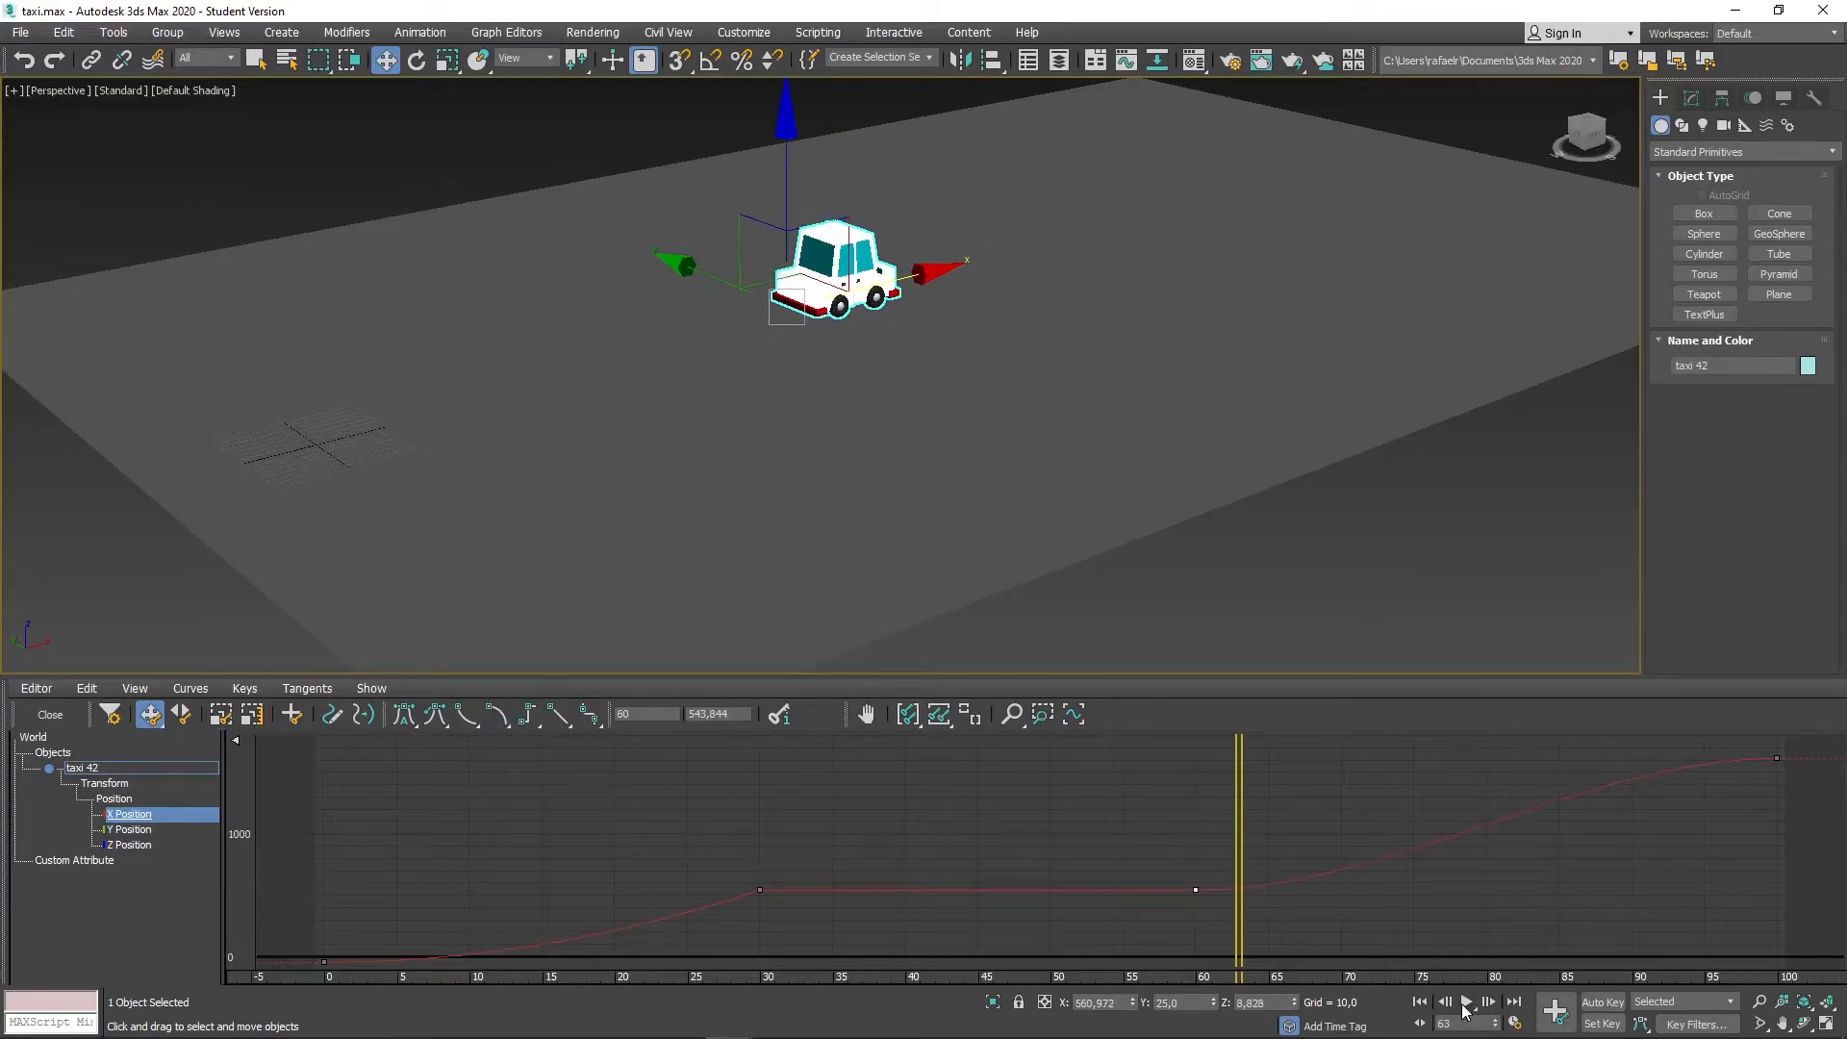
left_click(1419, 1002)
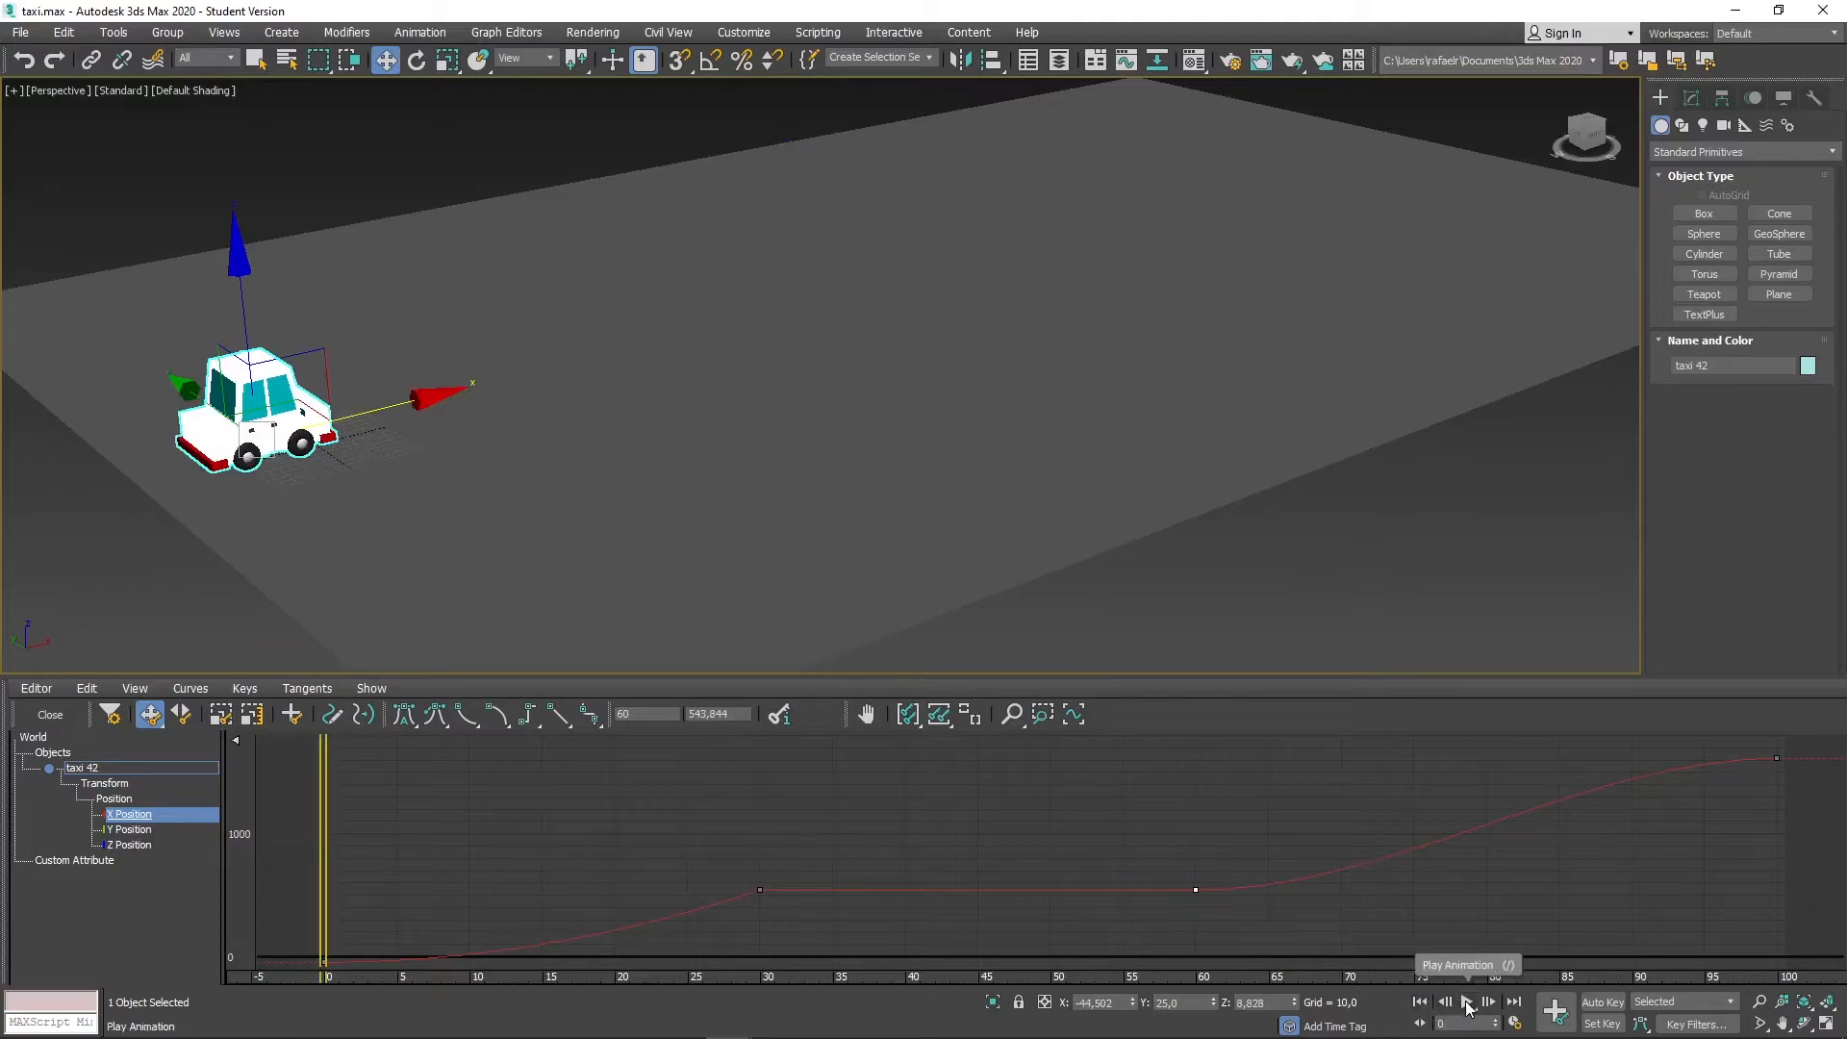
left_click(1467, 1004)
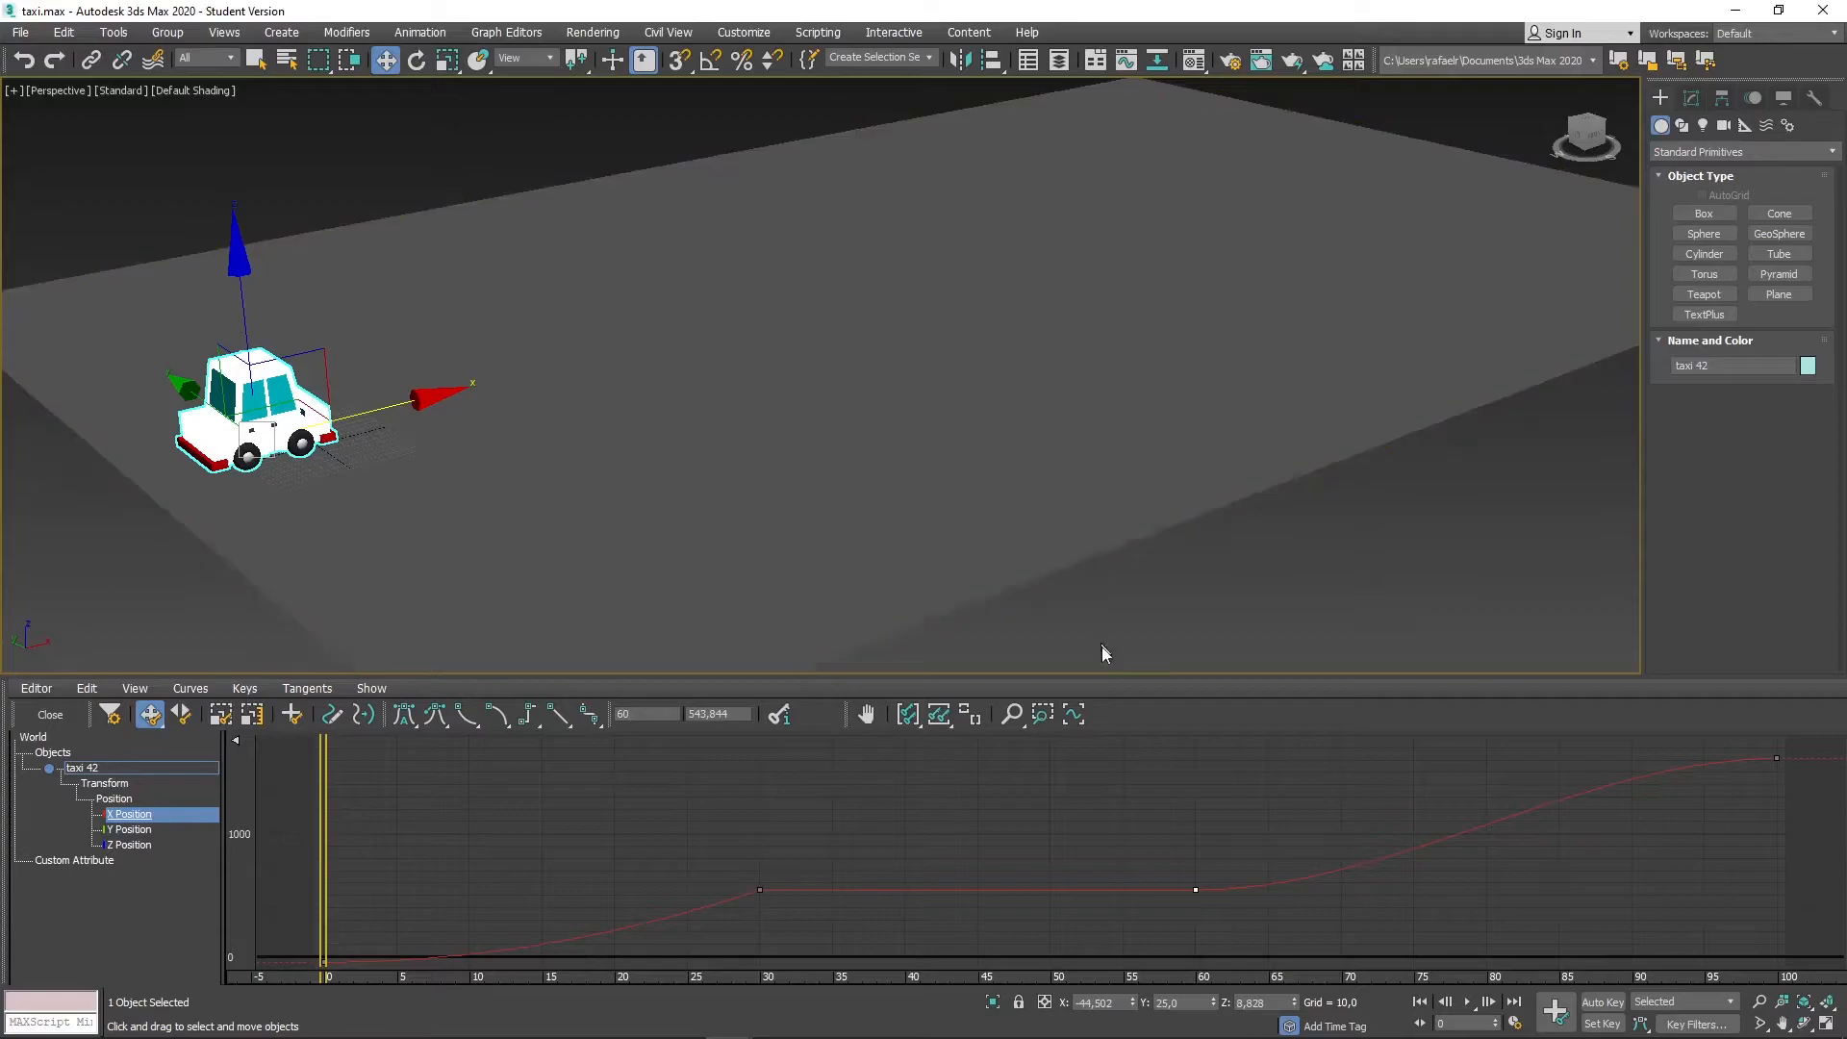
Examine the X Position curve up close around the keys at frames 30 and 60, then close the Mini Curve Editor.
left_click(1013, 717)
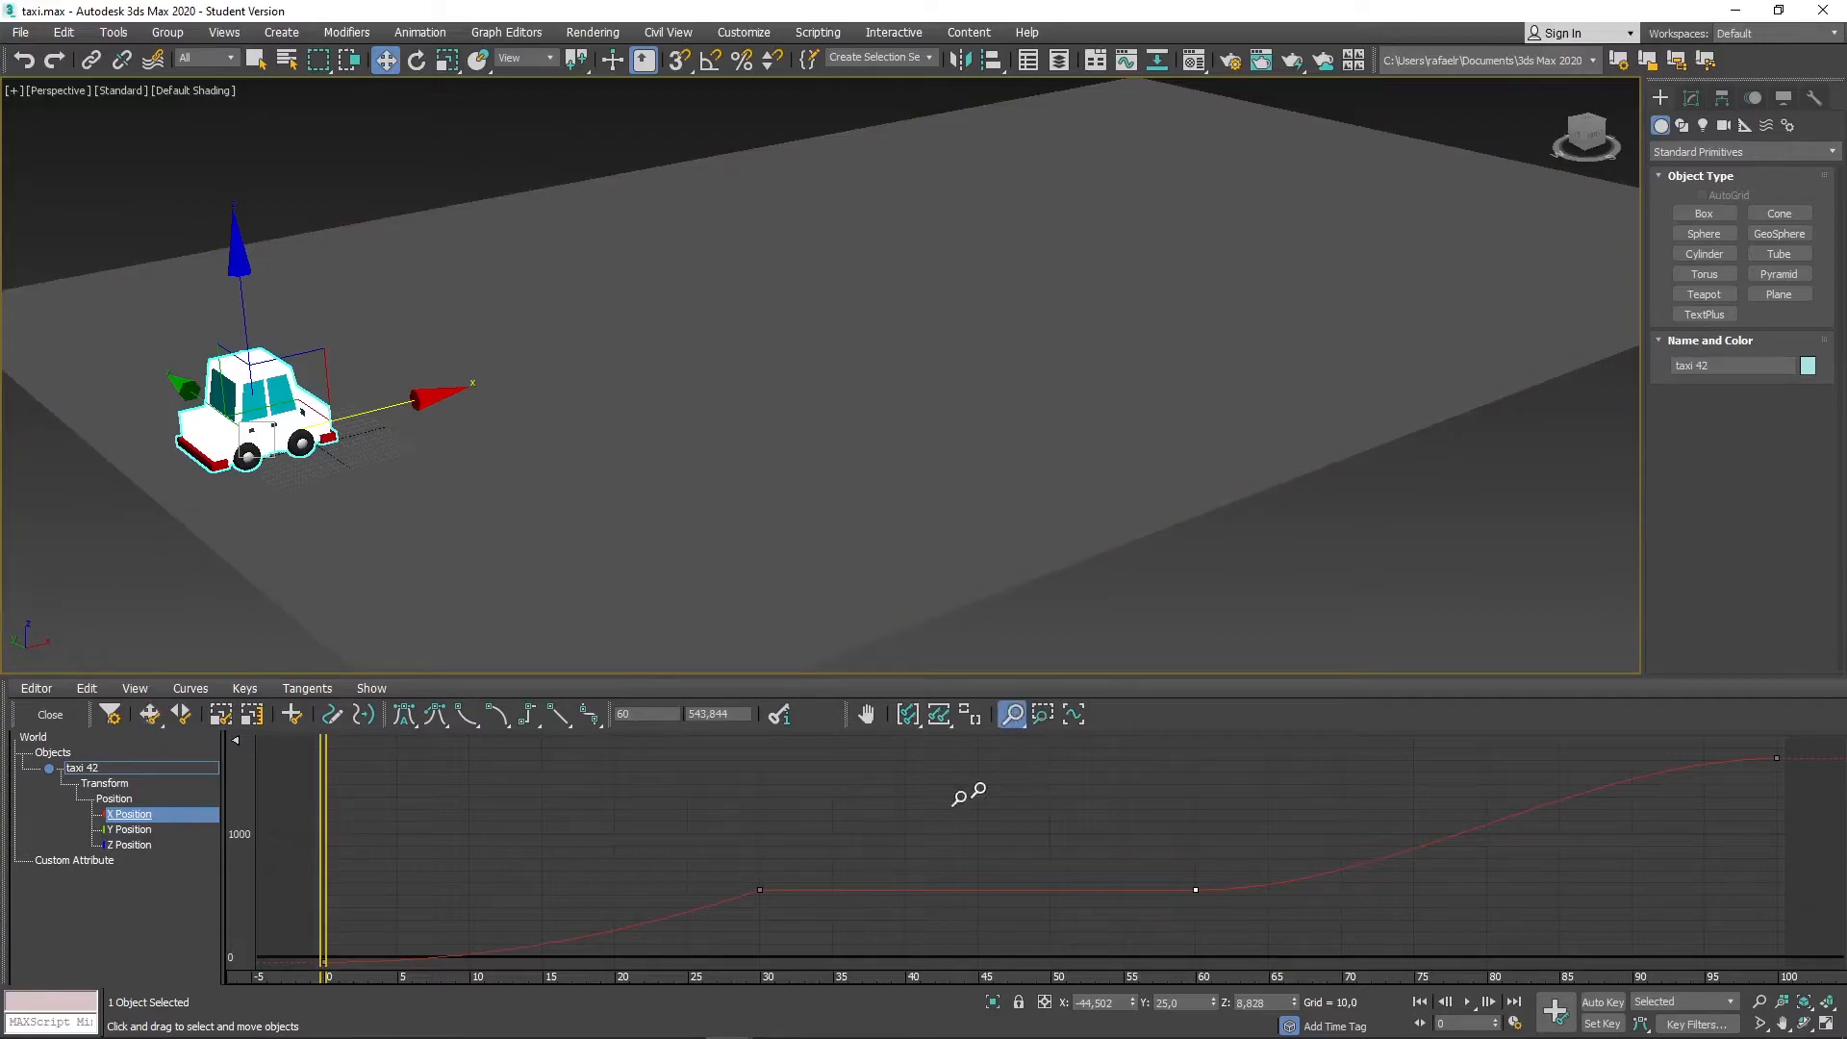
mouse_move(741, 867)
left_mouse_down()
mouse_move(845, 899)
mouse_move(725, 829)
mouse_move(742, 907)
mouse_move(788, 956)
mouse_move(697, 821)
mouse_move(733, 859)
left_mouse_up()
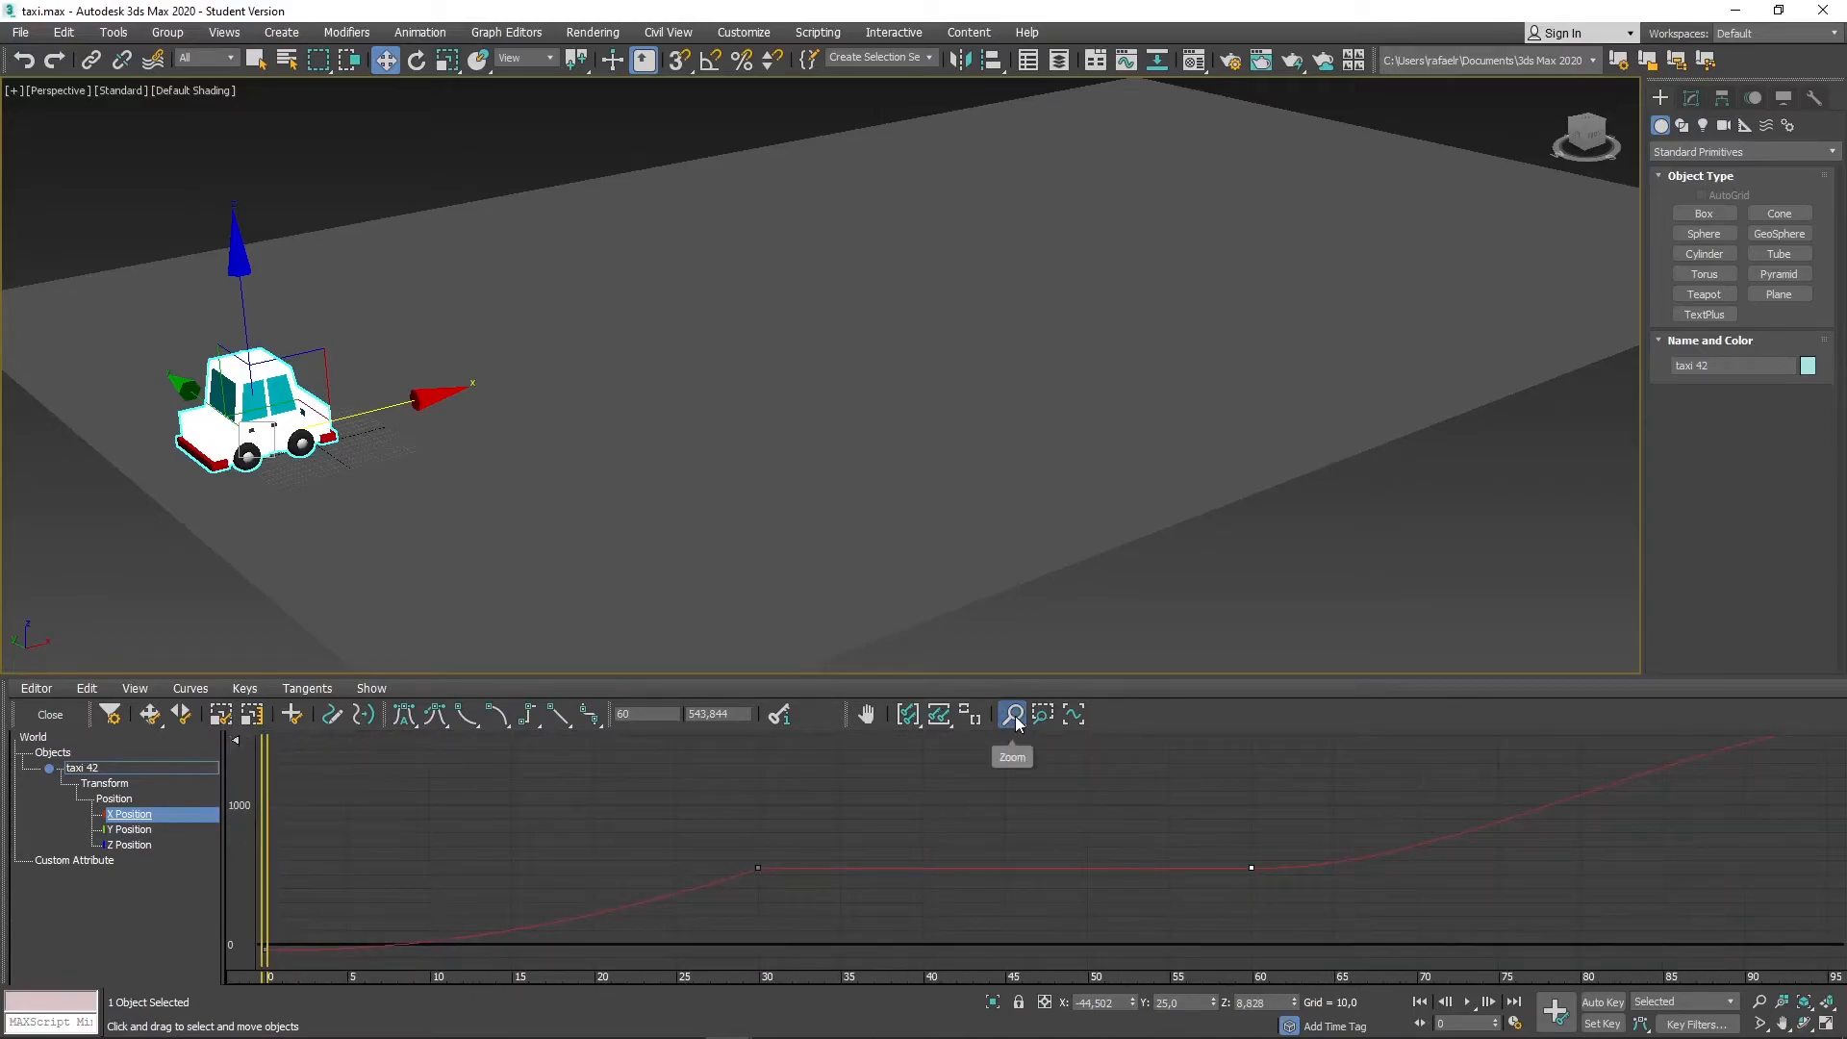
left_click_drag(1274, 869, 1381, 915)
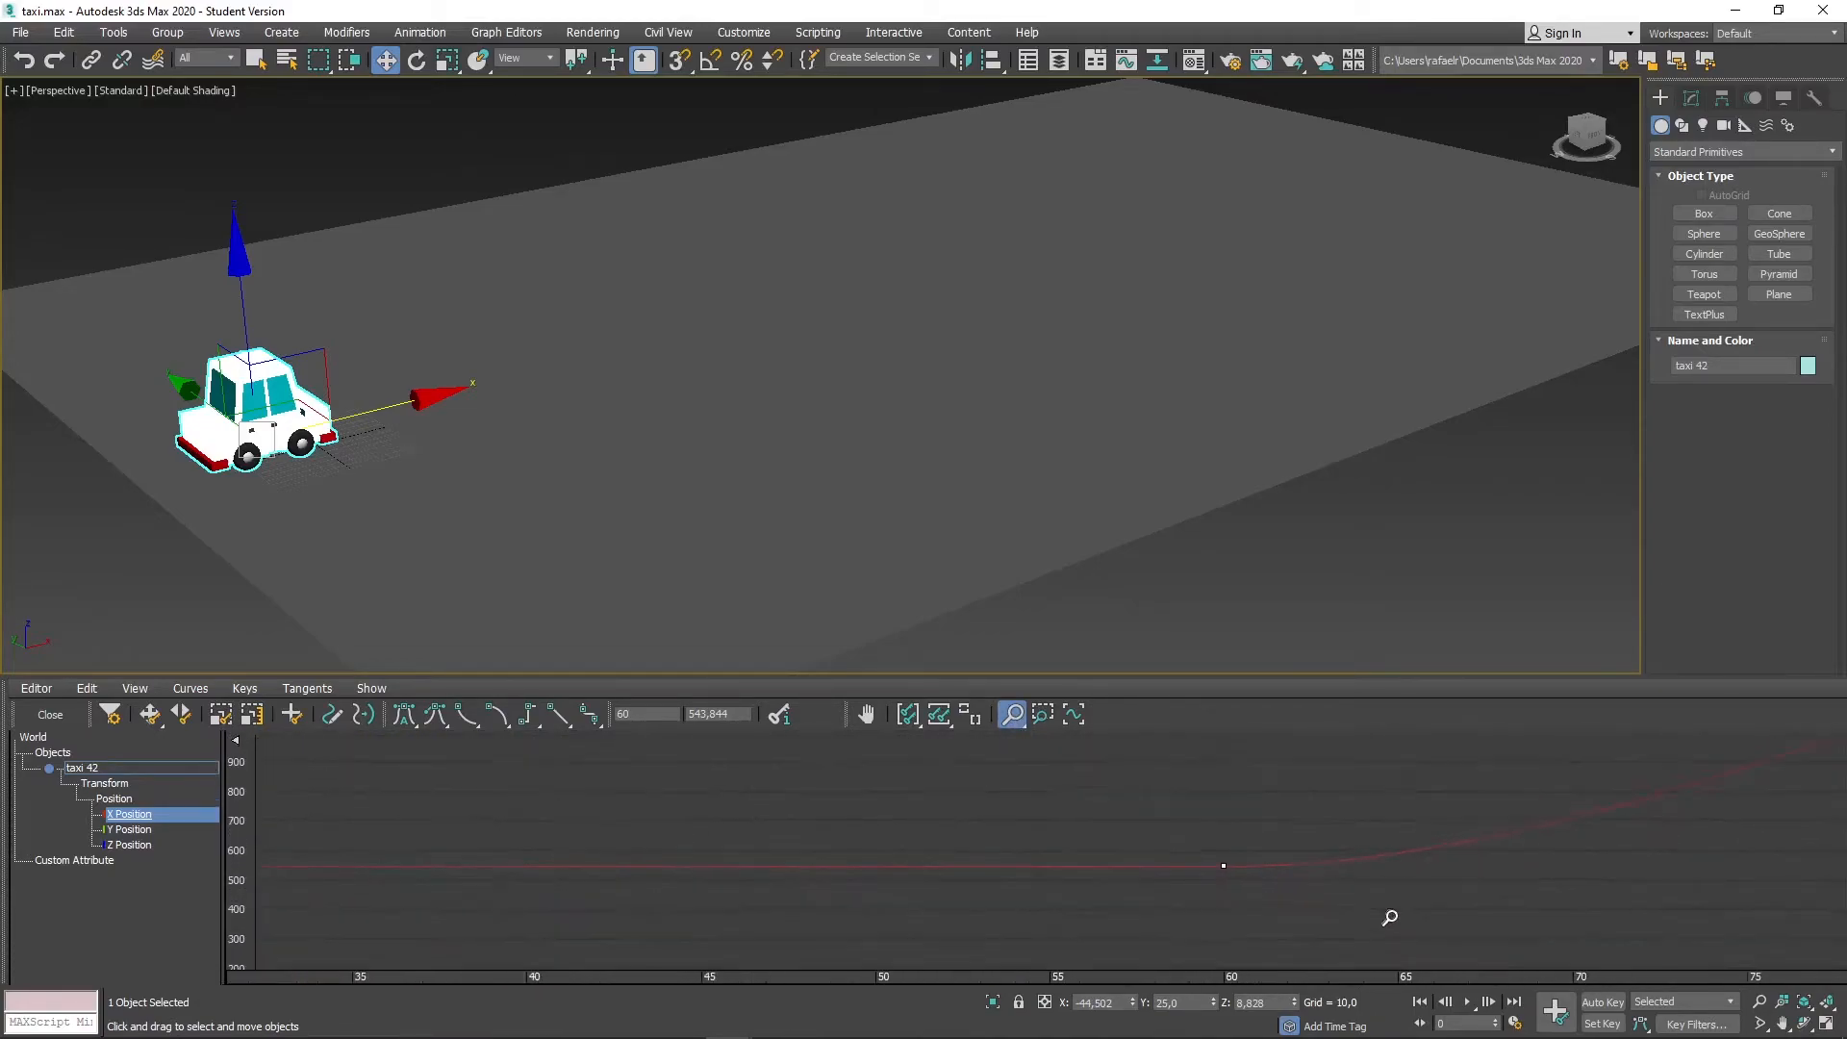
left_click(1012, 717)
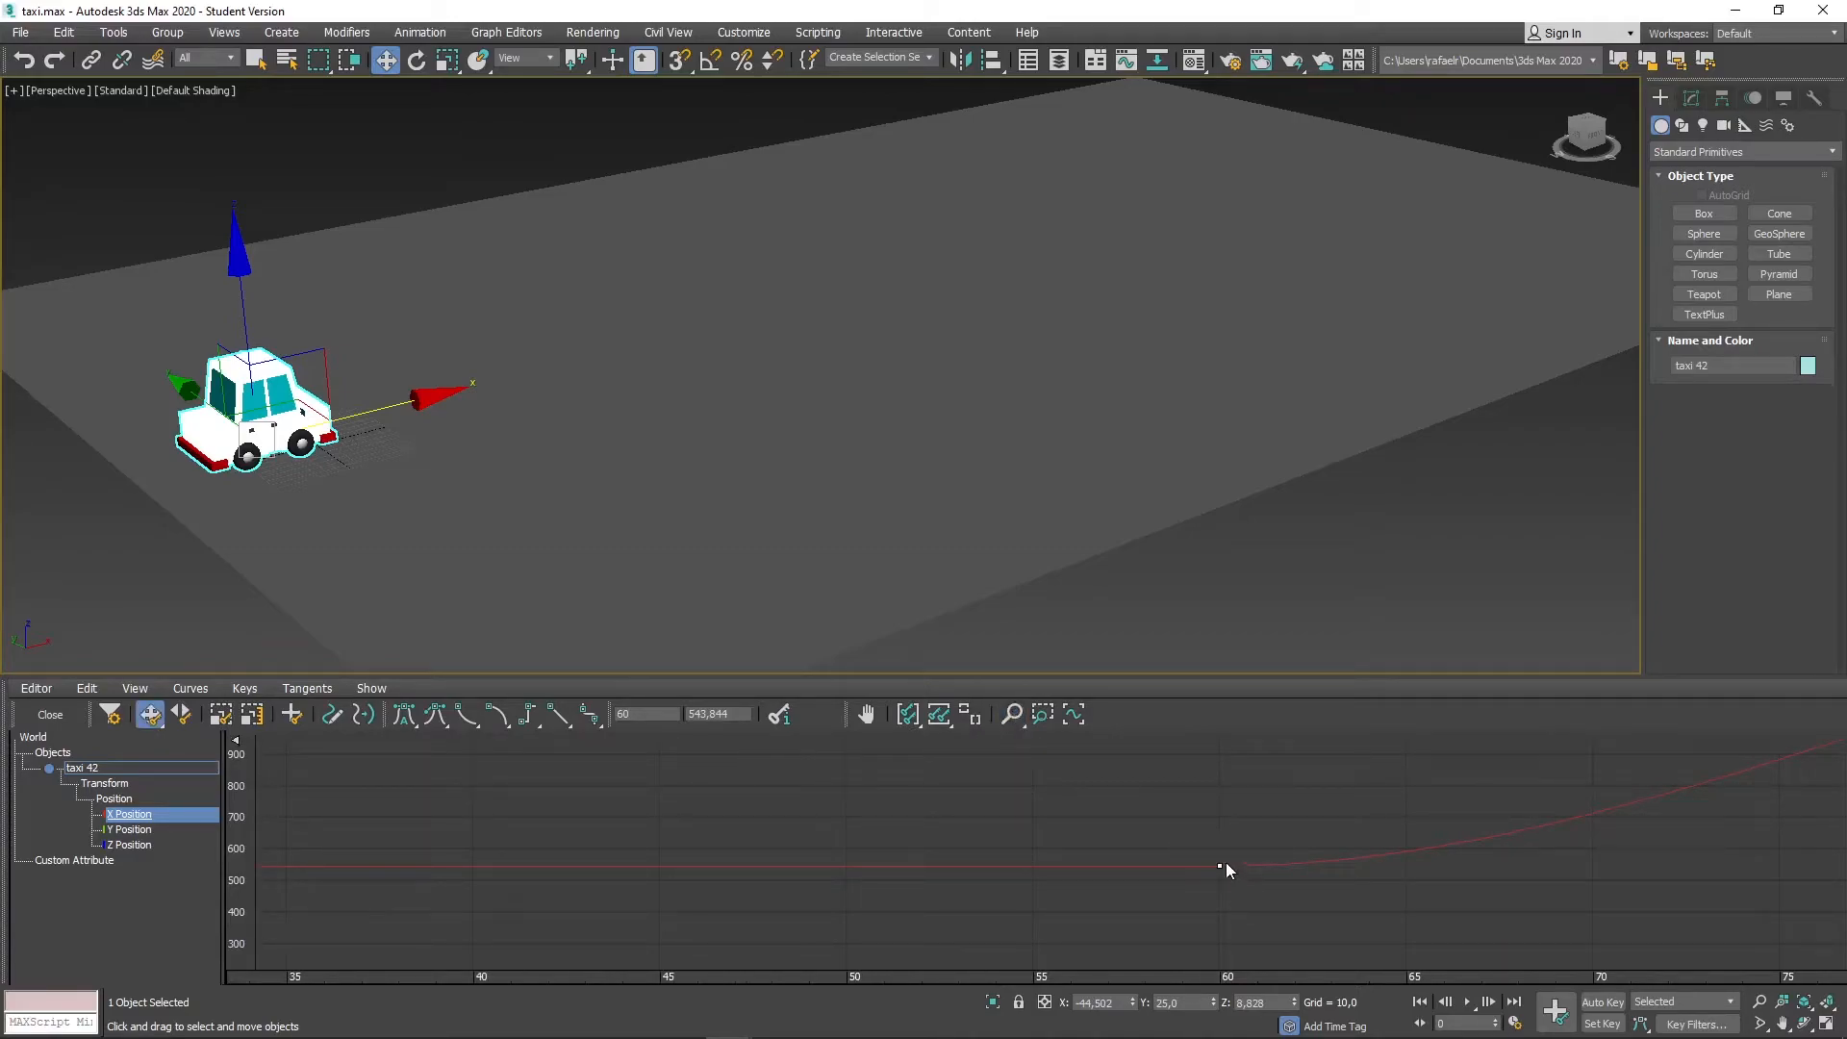
left_click(1012, 714)
left_click_drag(1122, 858, 1157, 839)
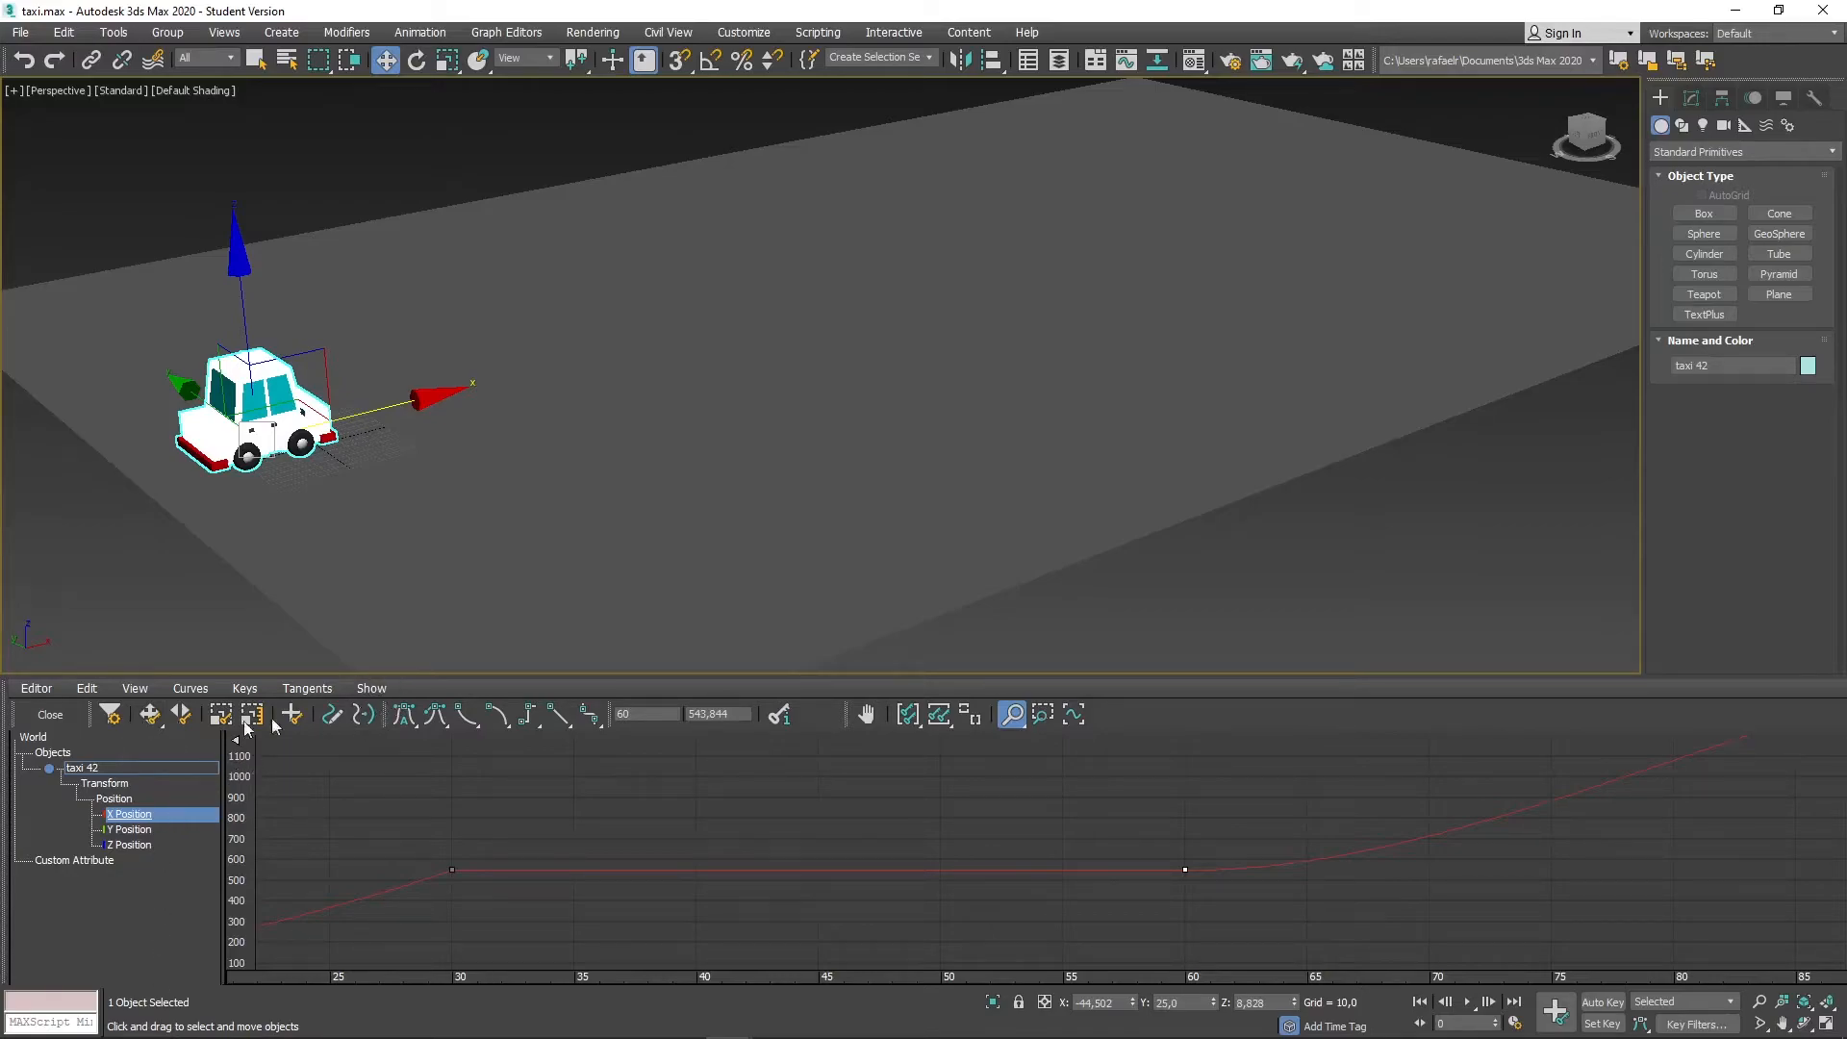
left_click(50, 714)
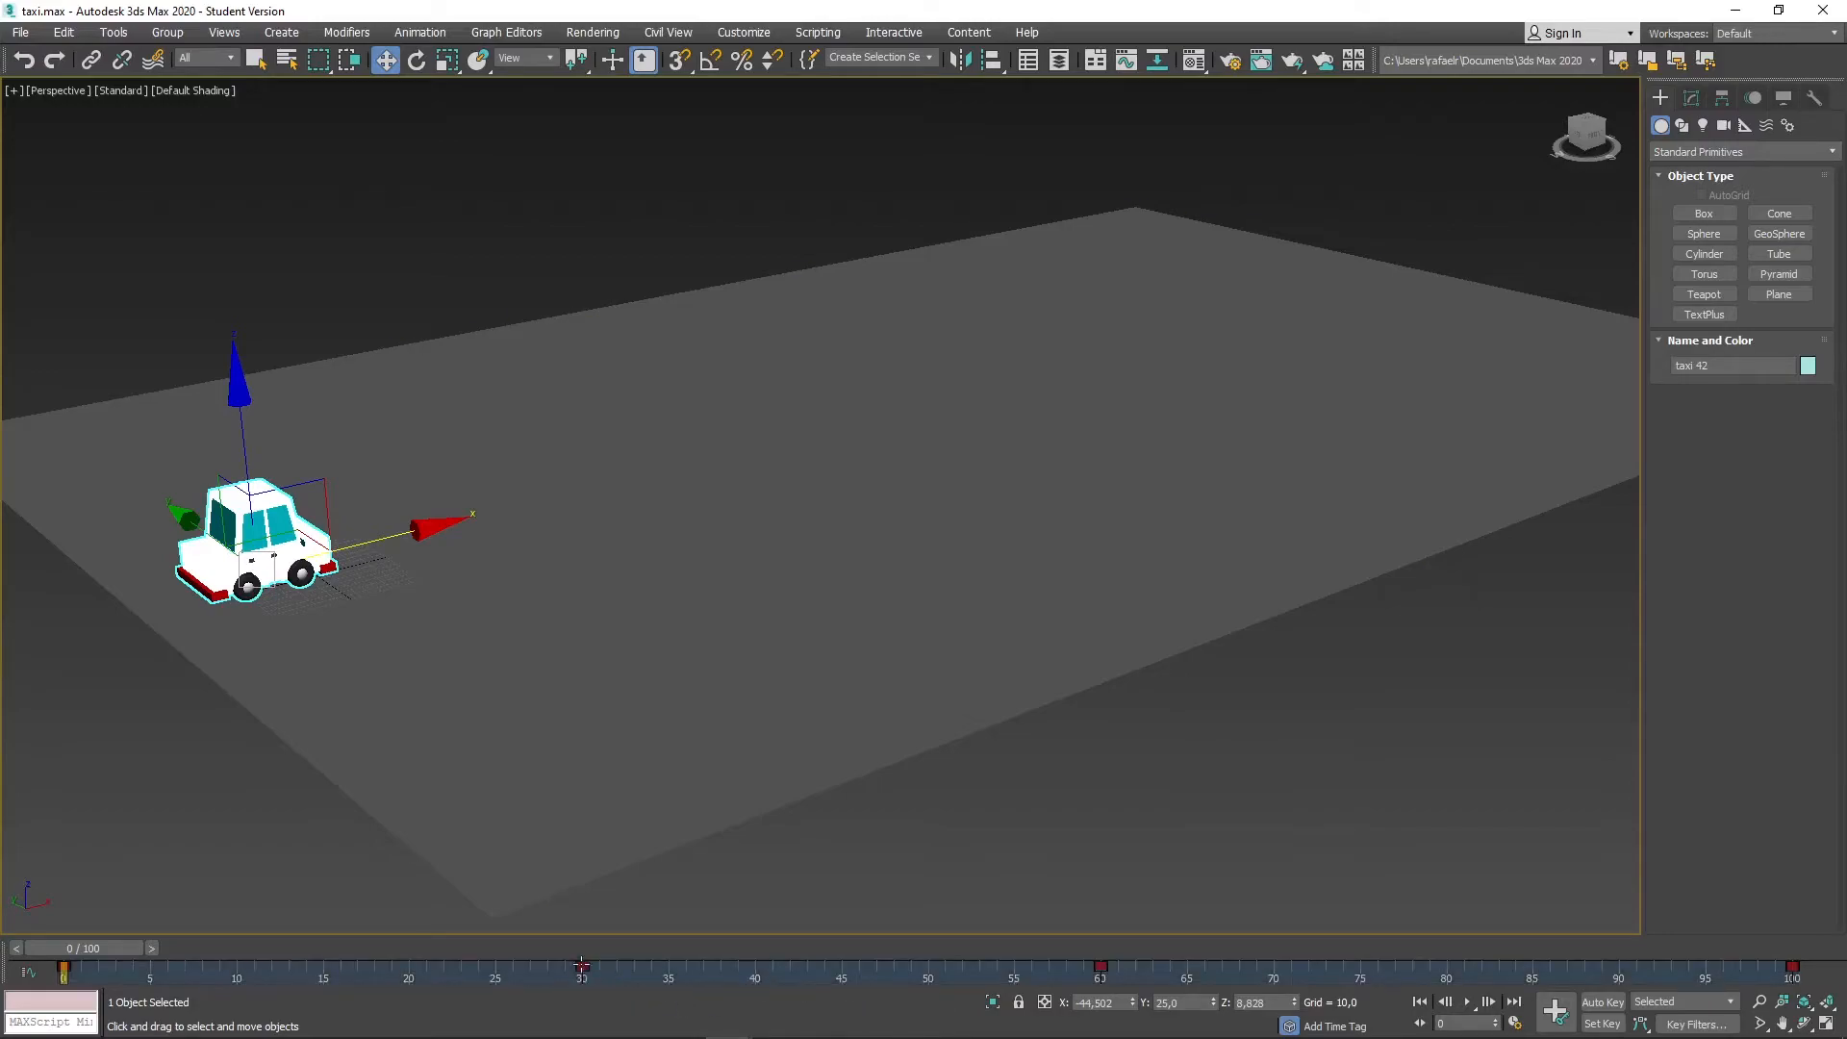
Set a key for the taxi at frame 40 in Set Key mode, then advance to frame 50.
left_click(647, 952)
left_click_drag(648, 951, 757, 970)
key("w")
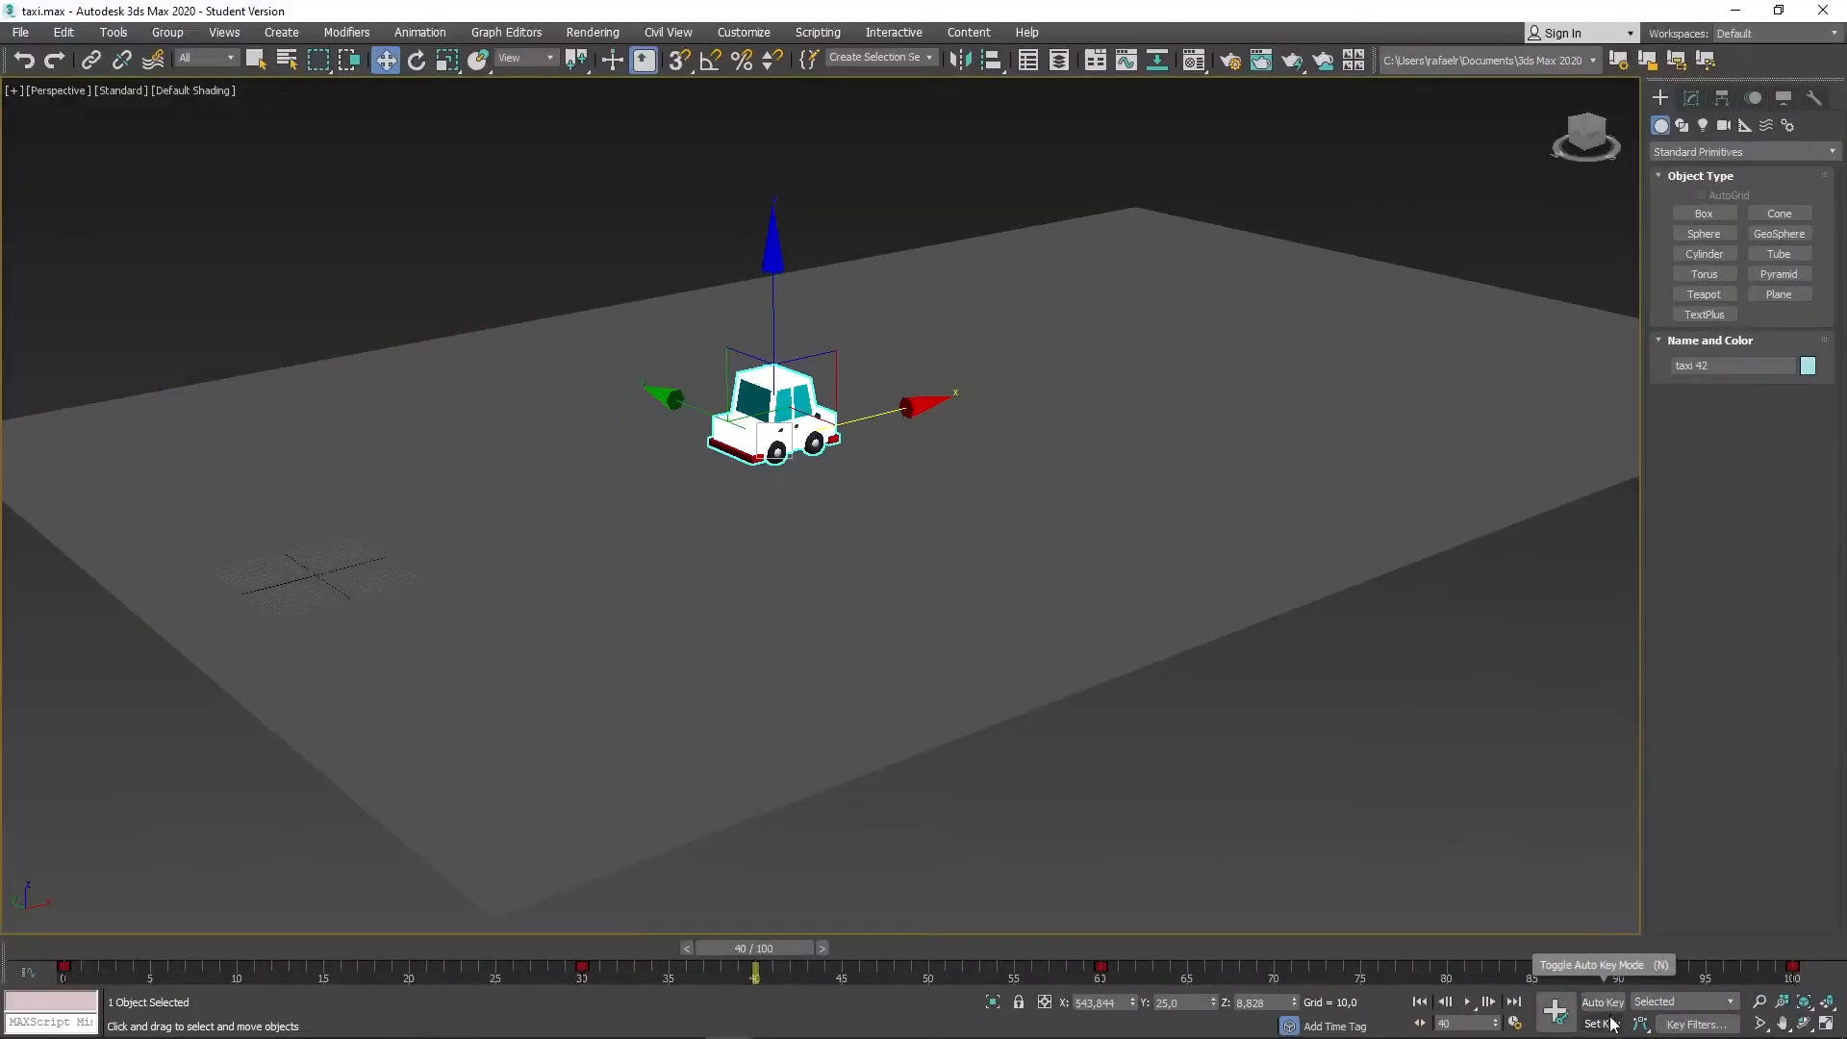
left_click(1605, 1024)
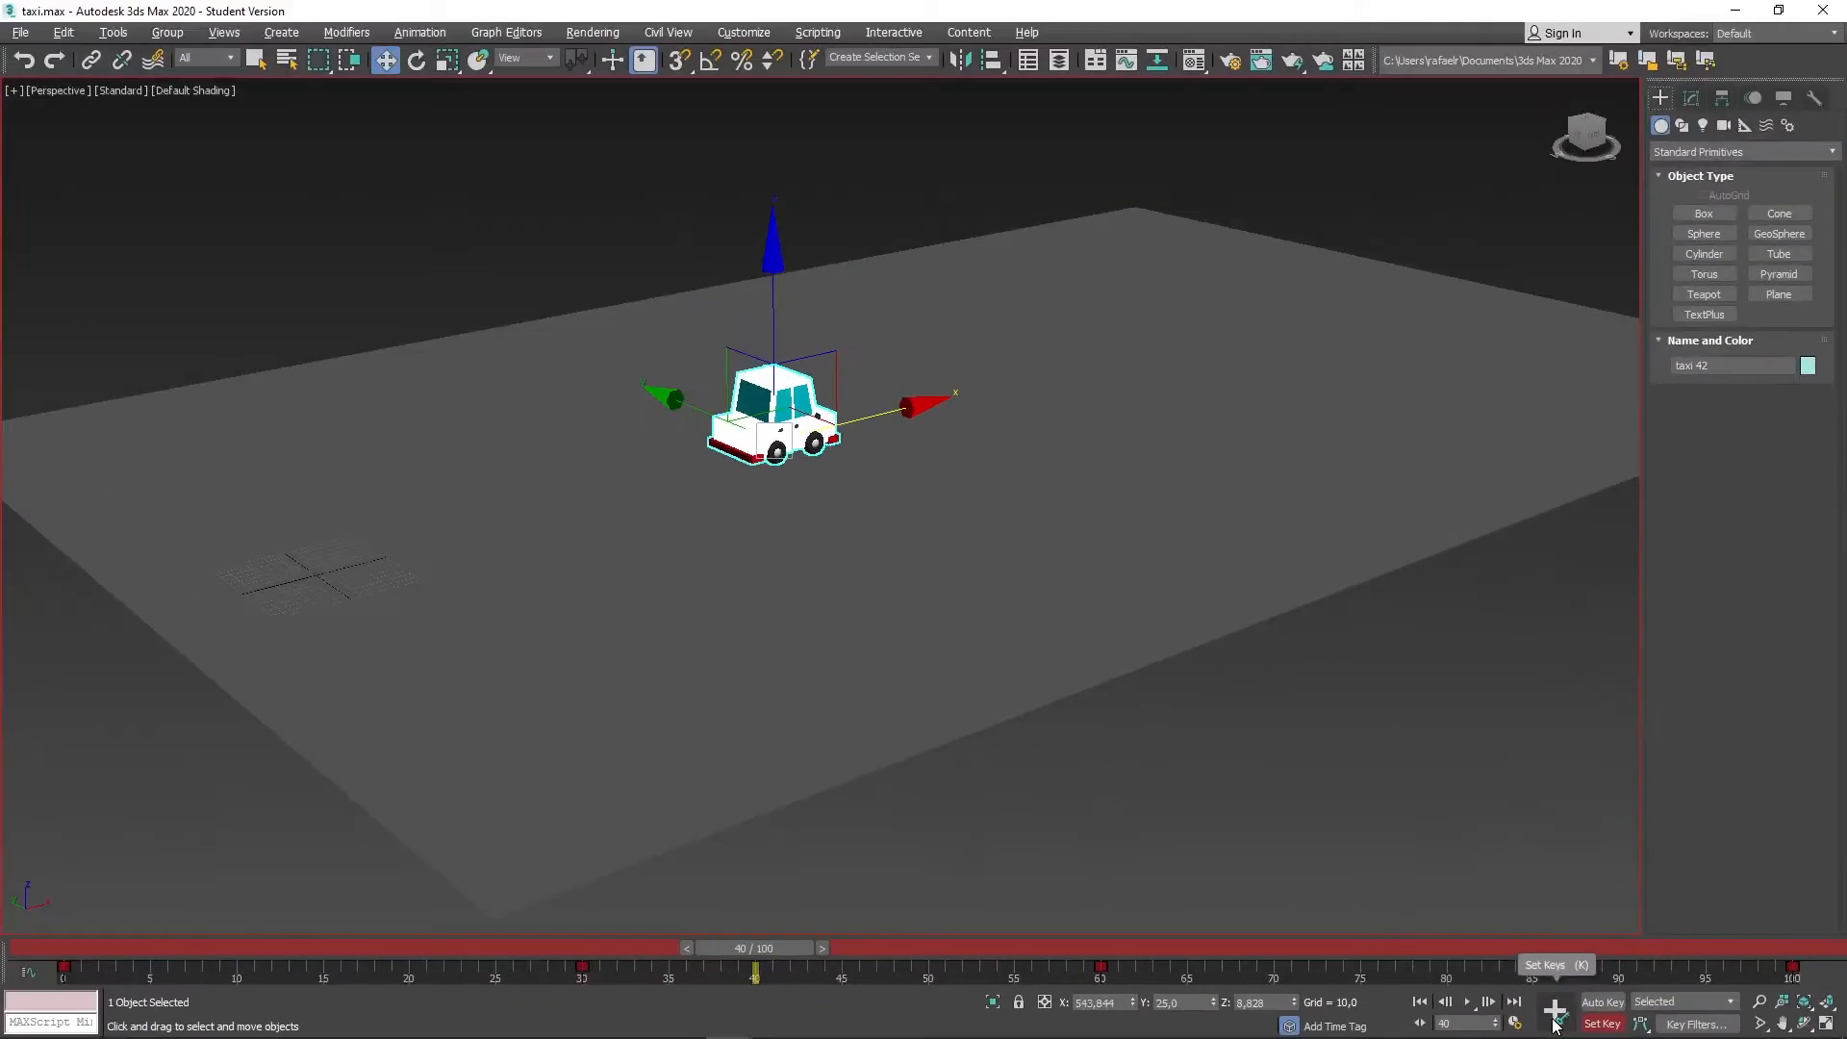
left_click(1555, 1010)
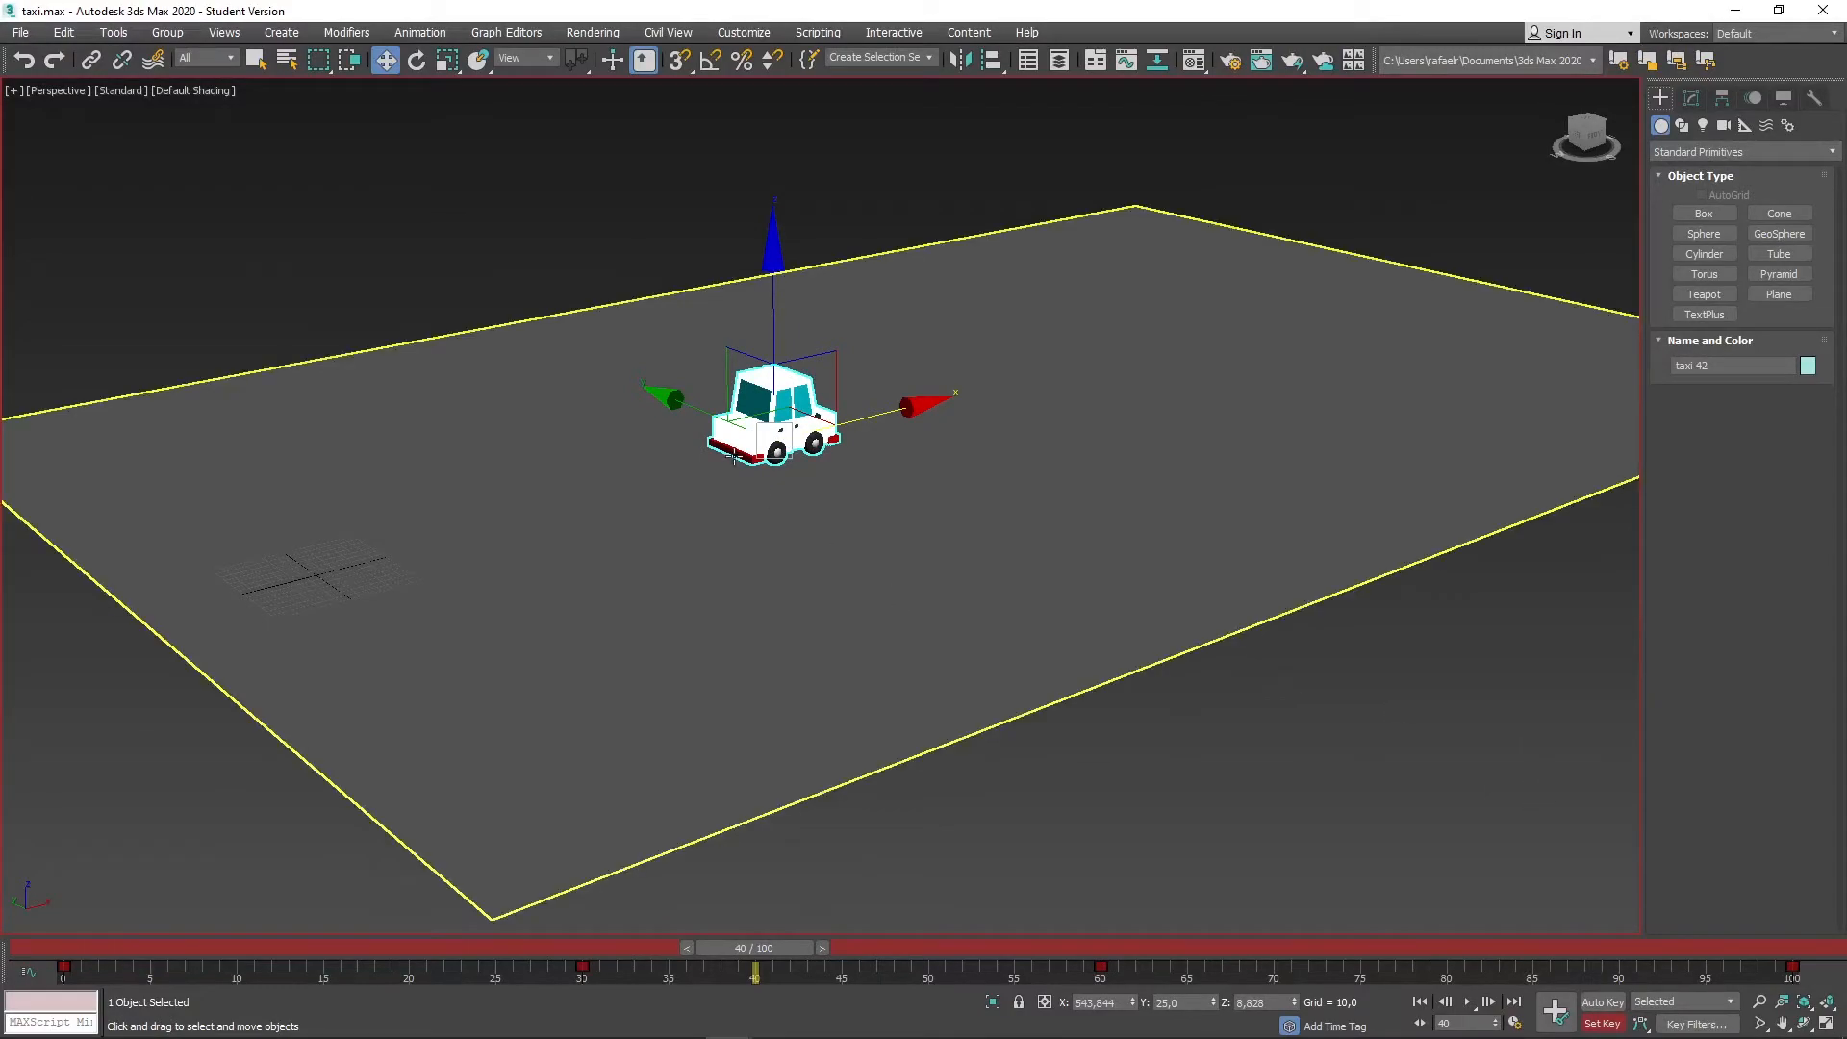
key("r")
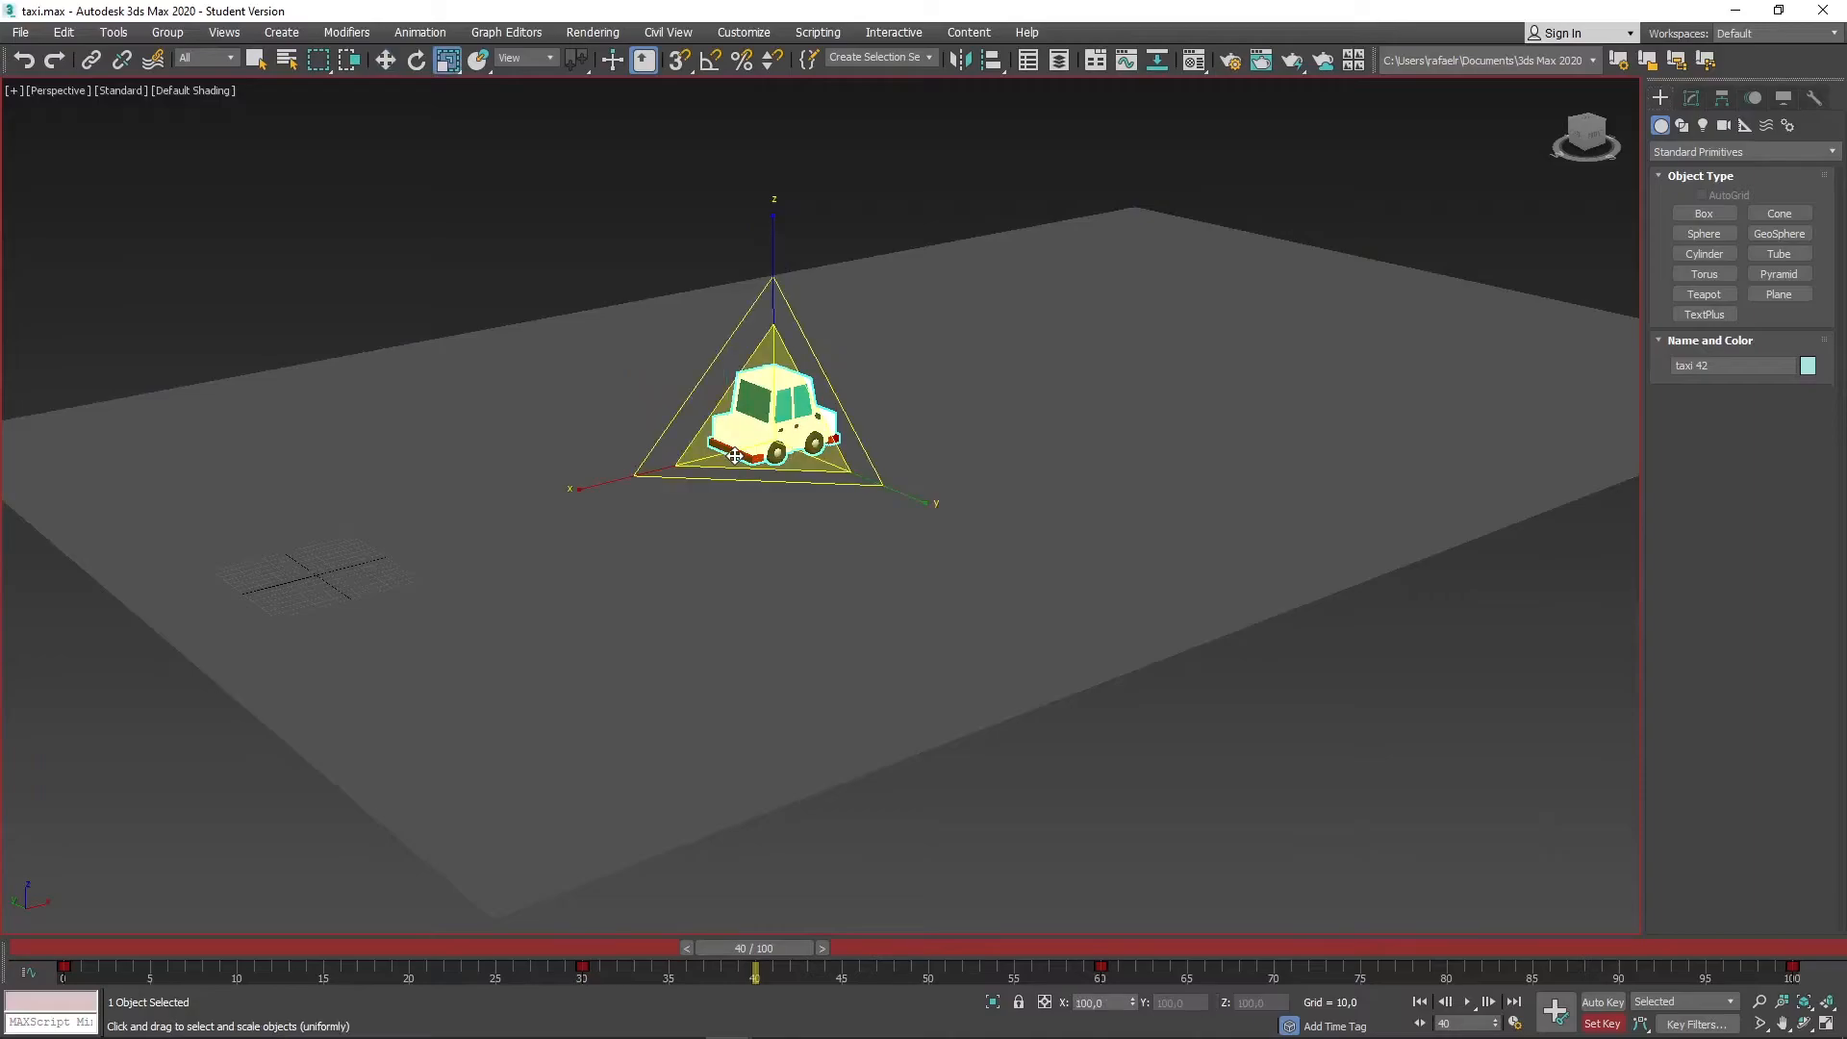
key("e")
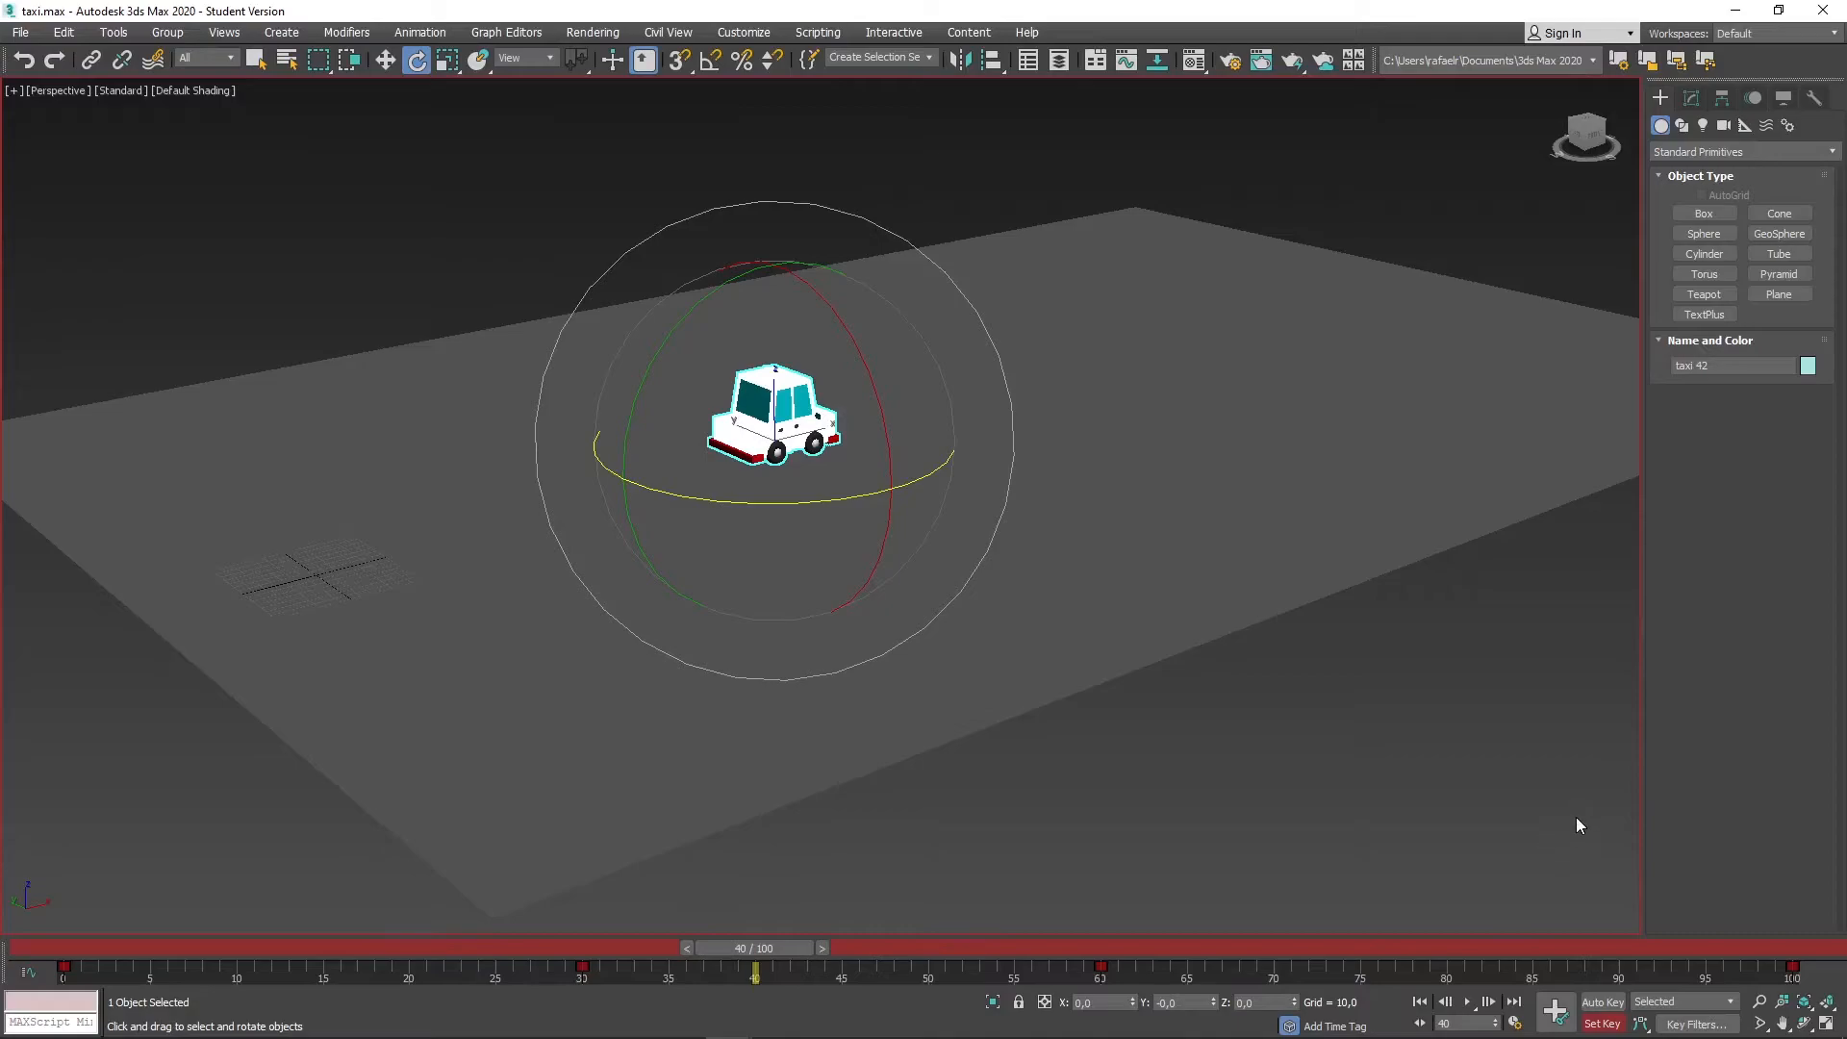
left_click(1556, 1010)
left_click_drag(741, 953, 915, 972)
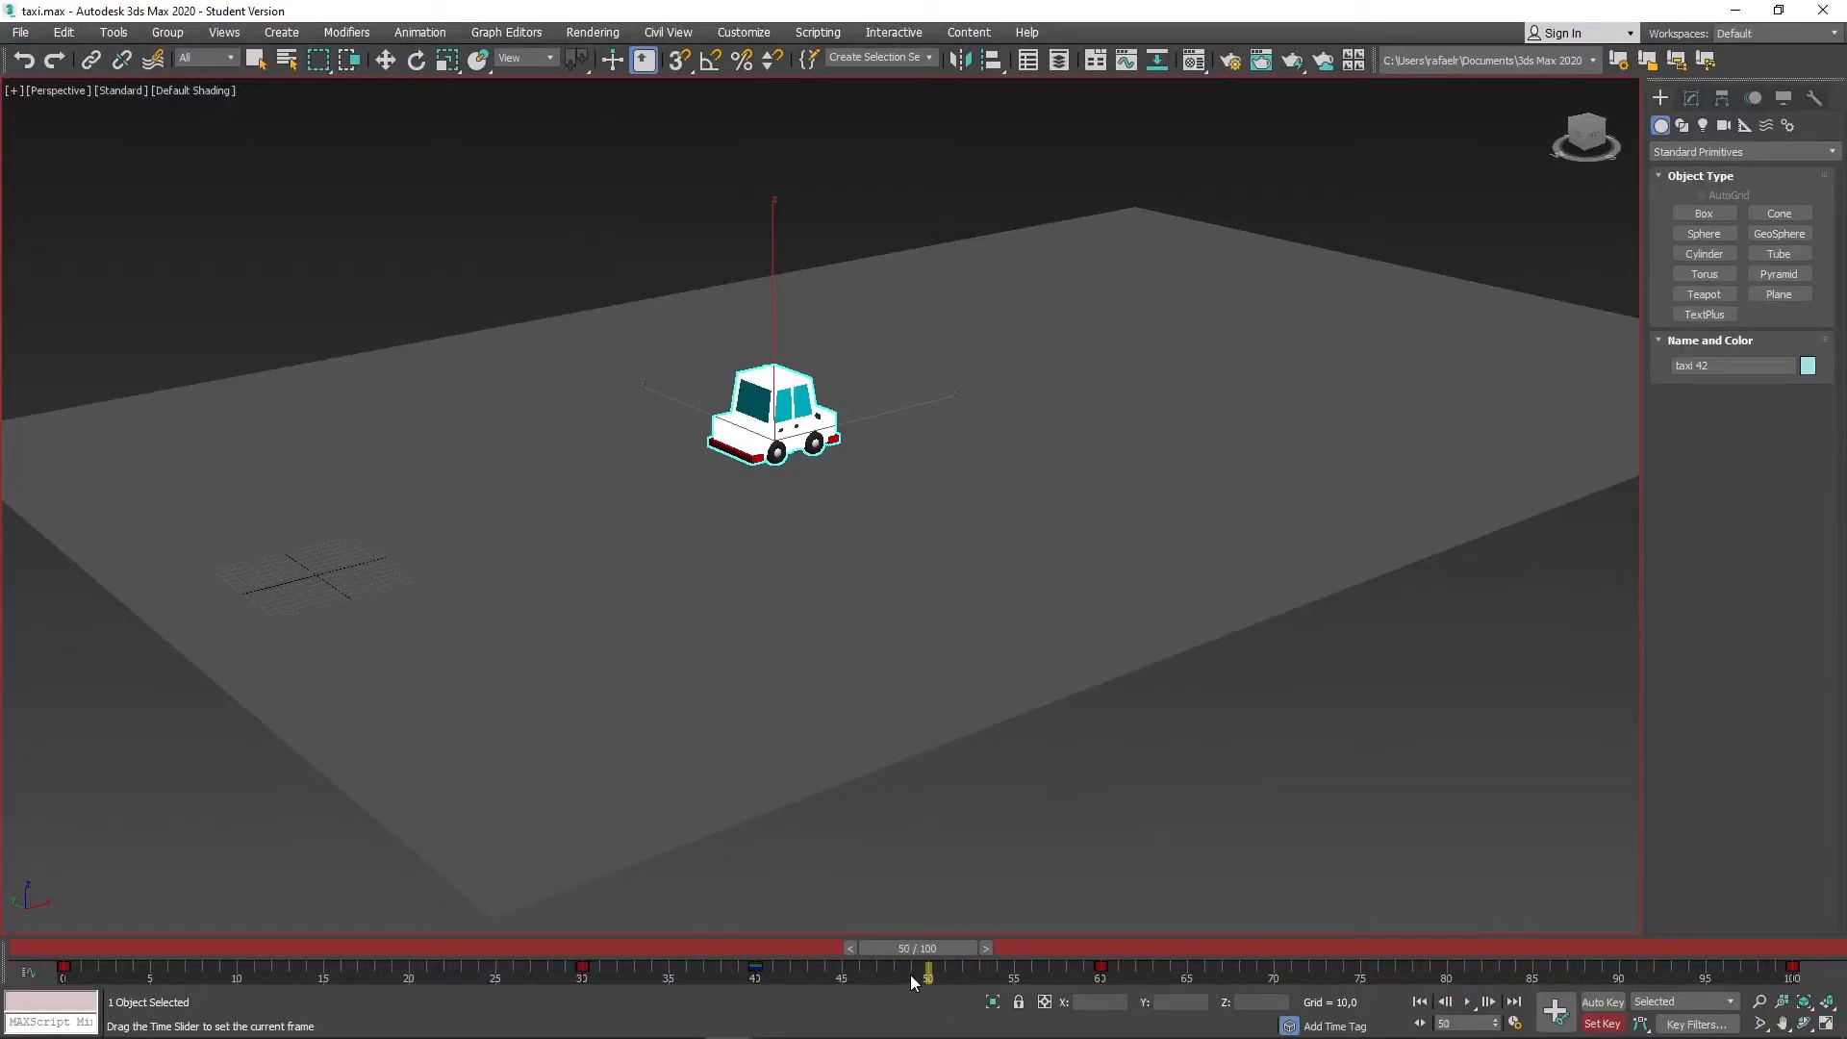
key("e")
left_click_drag(776, 505, 980, 511)
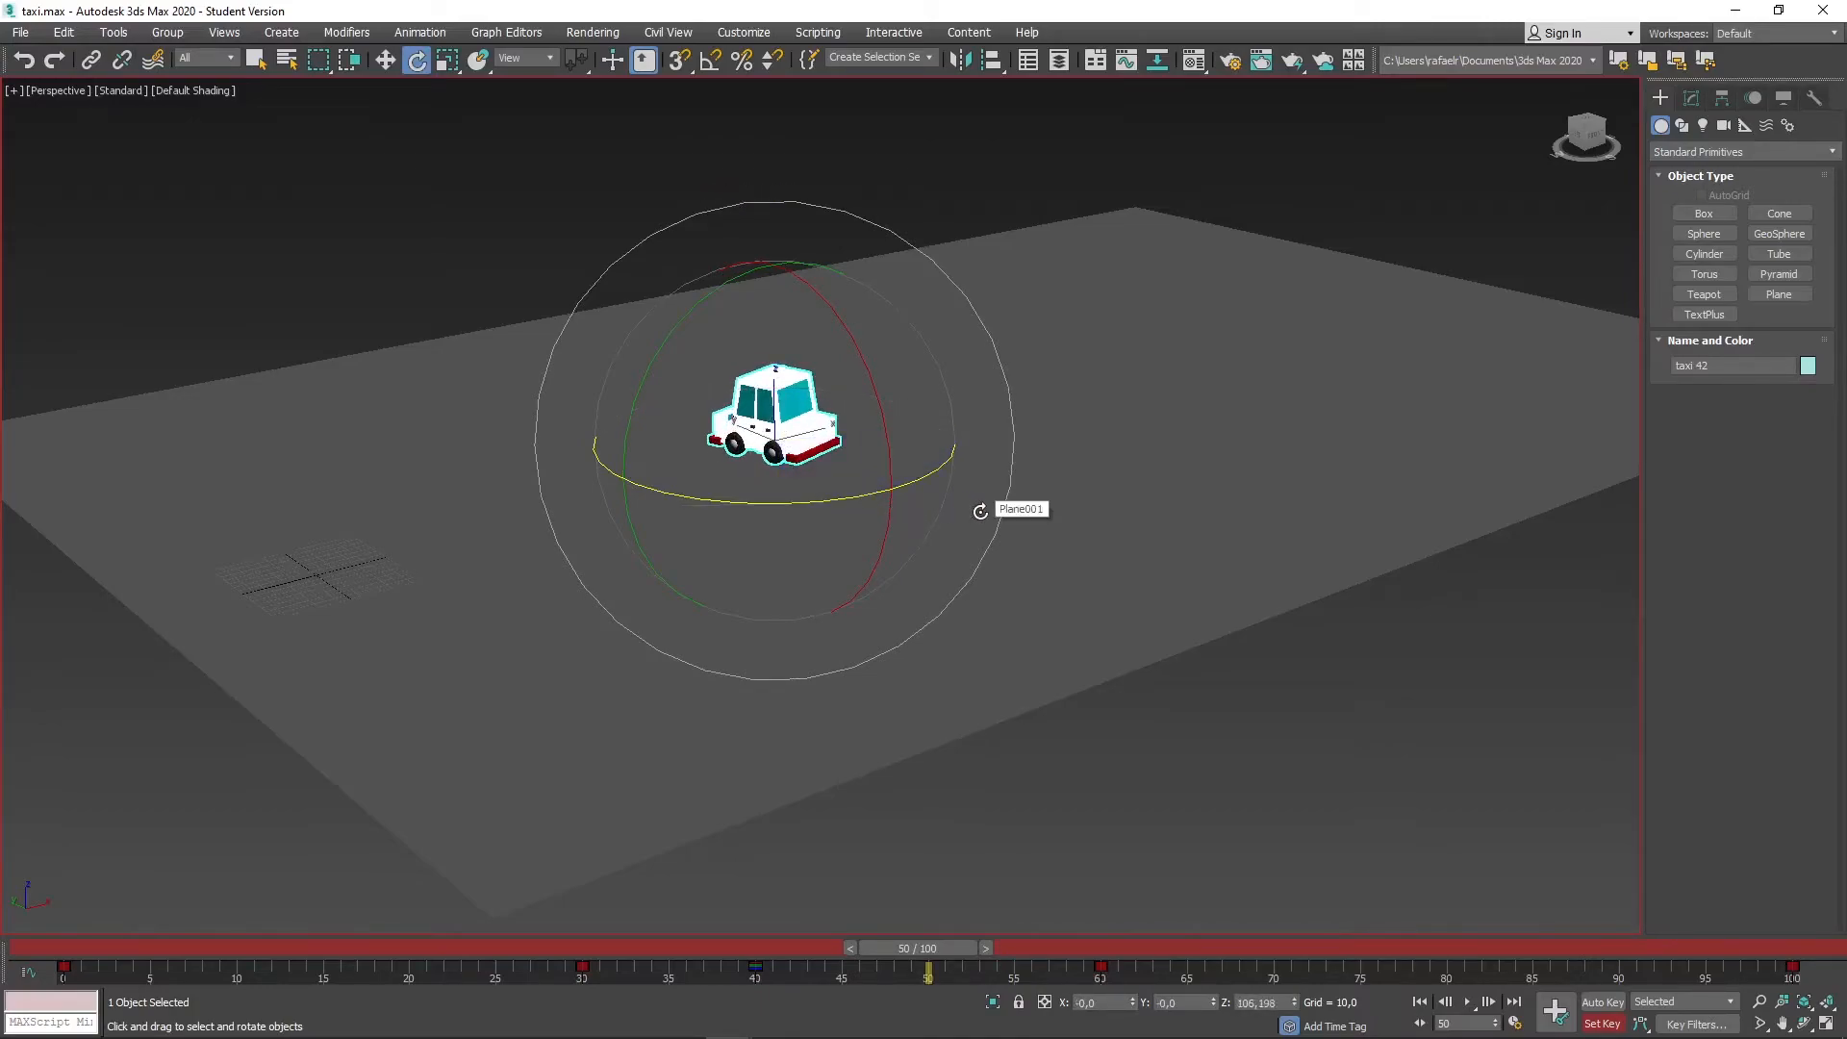
key("ctrl+z")
left_click(1262, 1004)
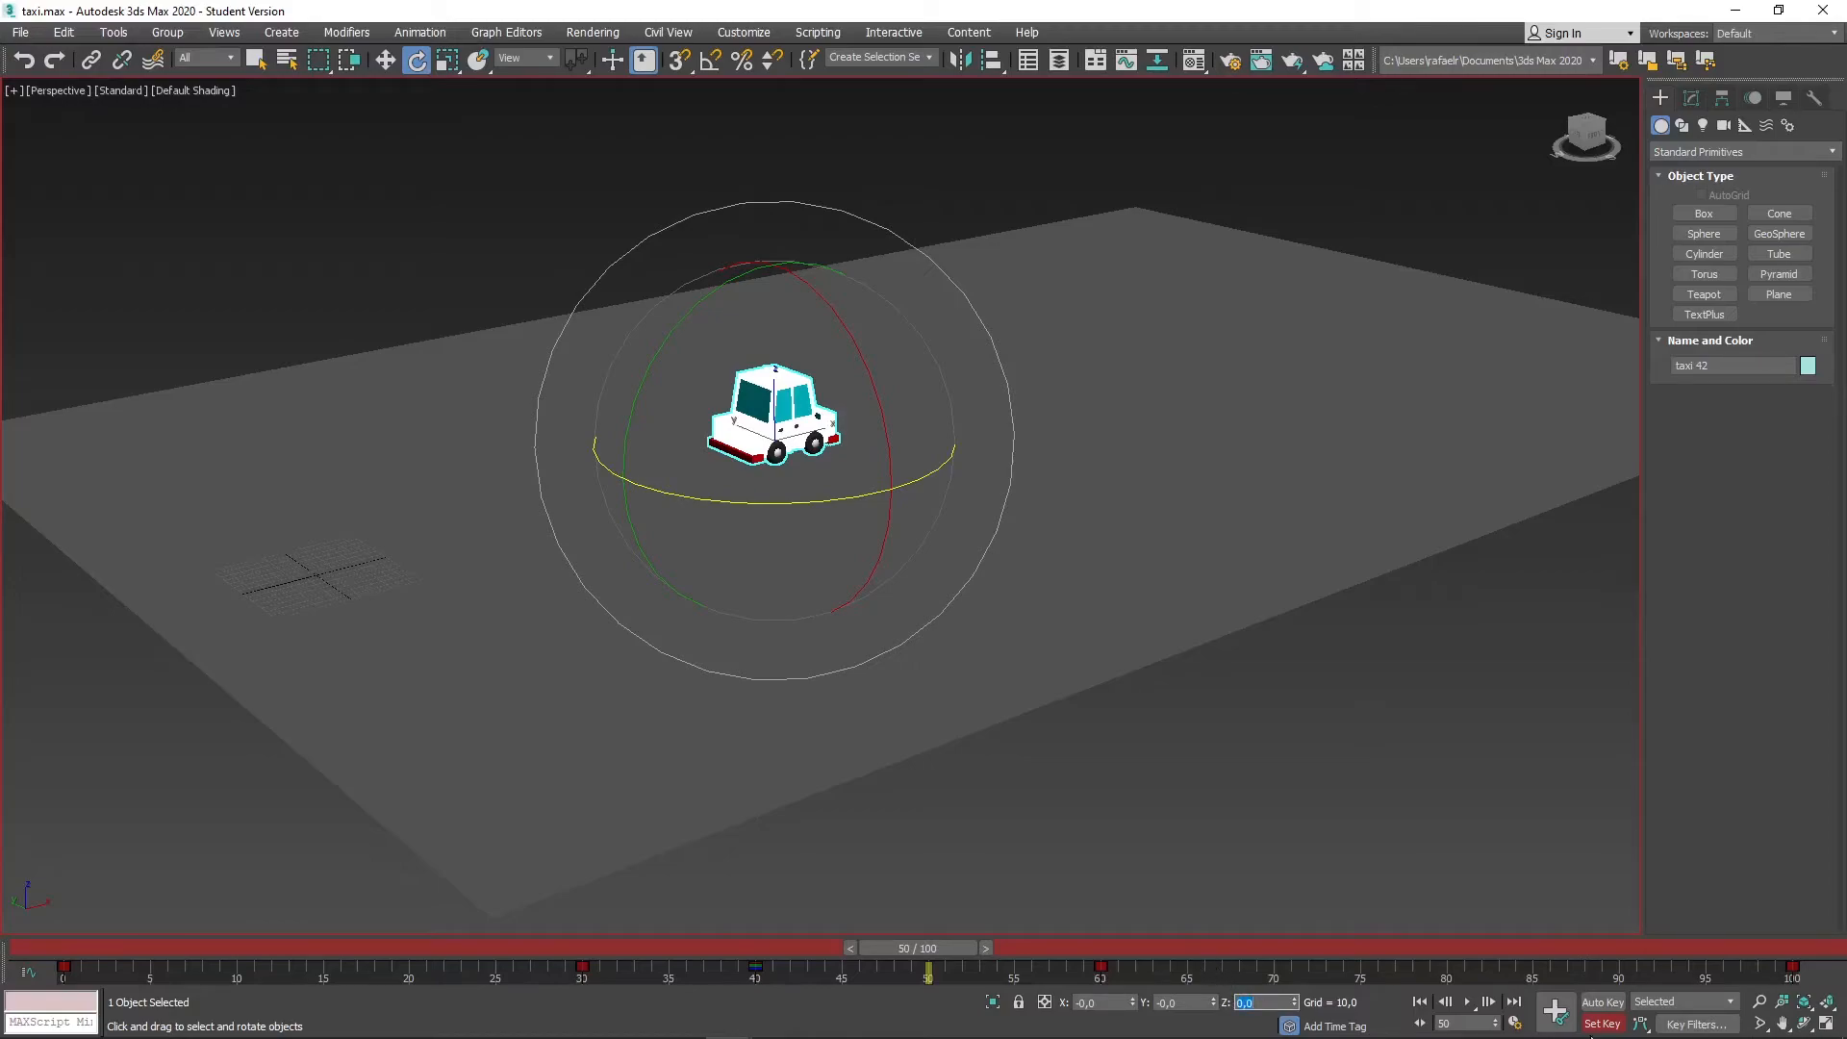
At frame 50, rotate the taxi about its Z axis to about -9.6°, set a key, and turn off Set Key mode.
mouse_move(961, 949)
left_mouse_down()
mouse_move(850, 950)
mouse_move(972, 959)
left_mouse_up()
left_click_drag(757, 505, 953, 486)
left_click_drag(720, 502, 796, 492)
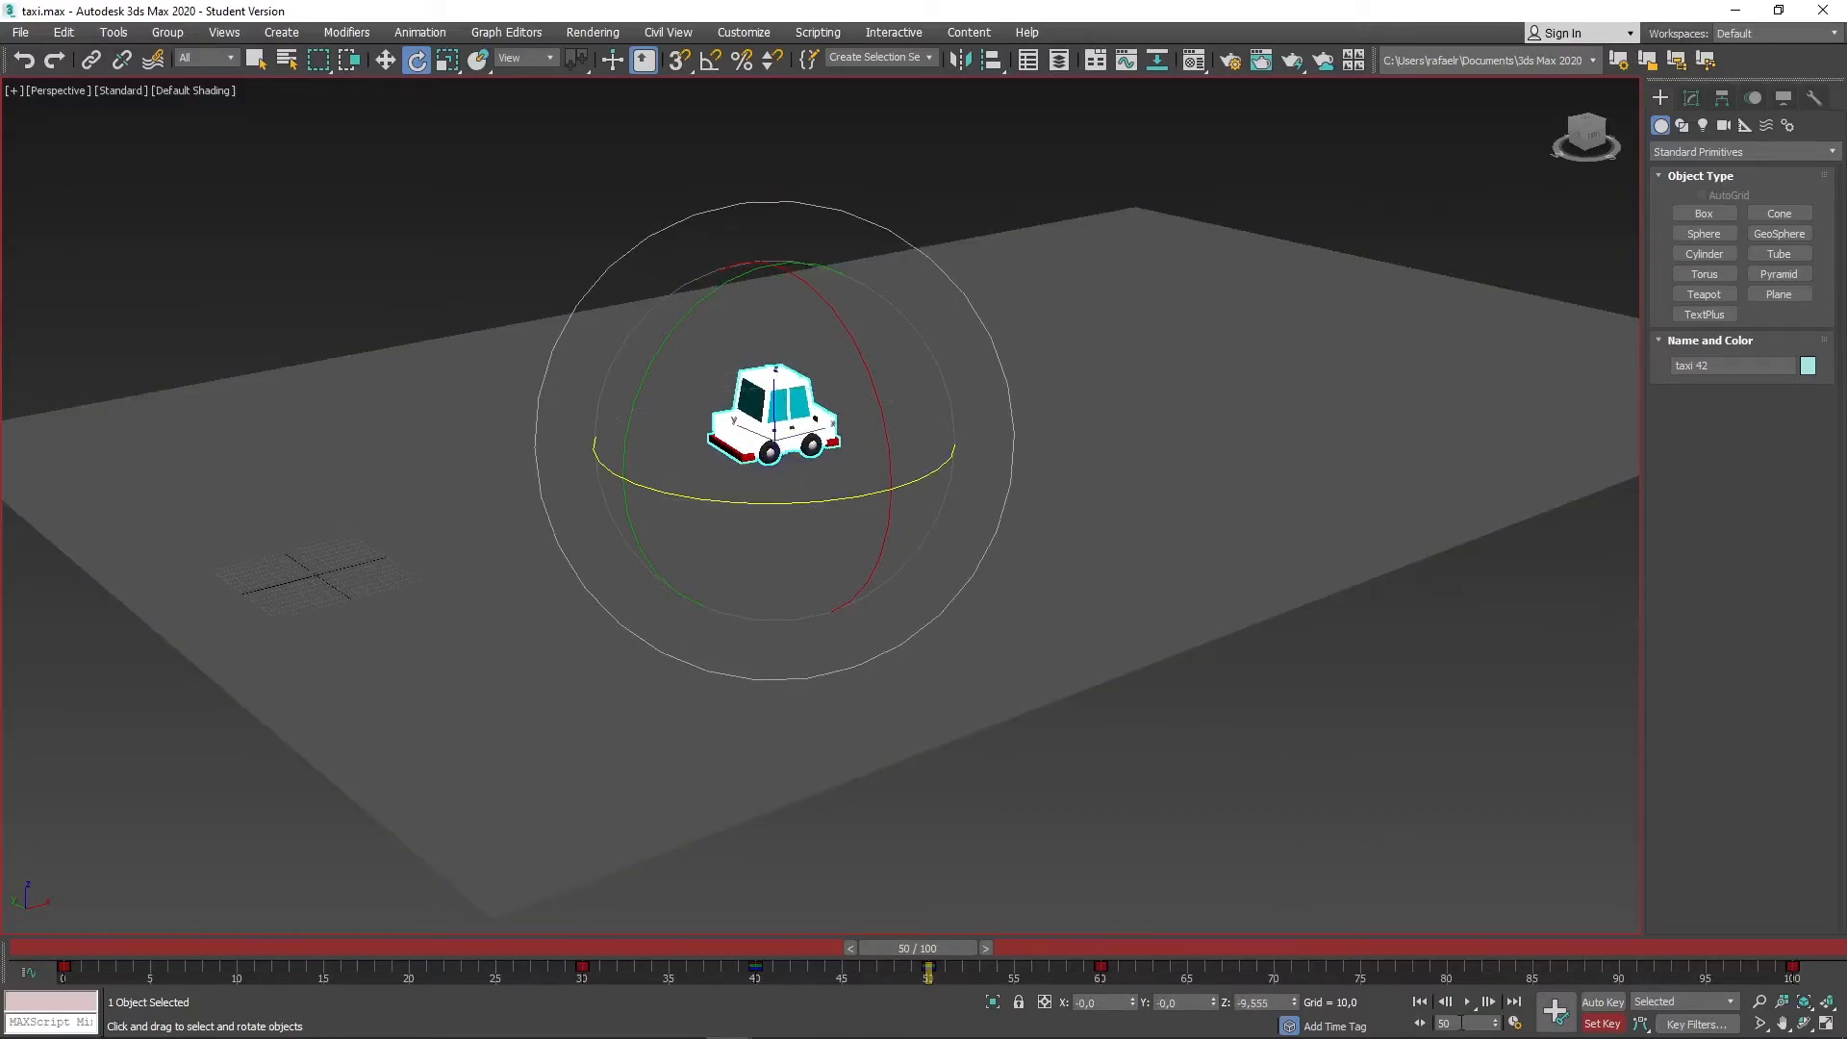
left_click(1557, 1011)
mouse_move(937, 944)
left_mouse_down()
mouse_move(772, 951)
mouse_move(1336, 951)
mouse_move(1648, 909)
mouse_move(903, 950)
left_mouse_up()
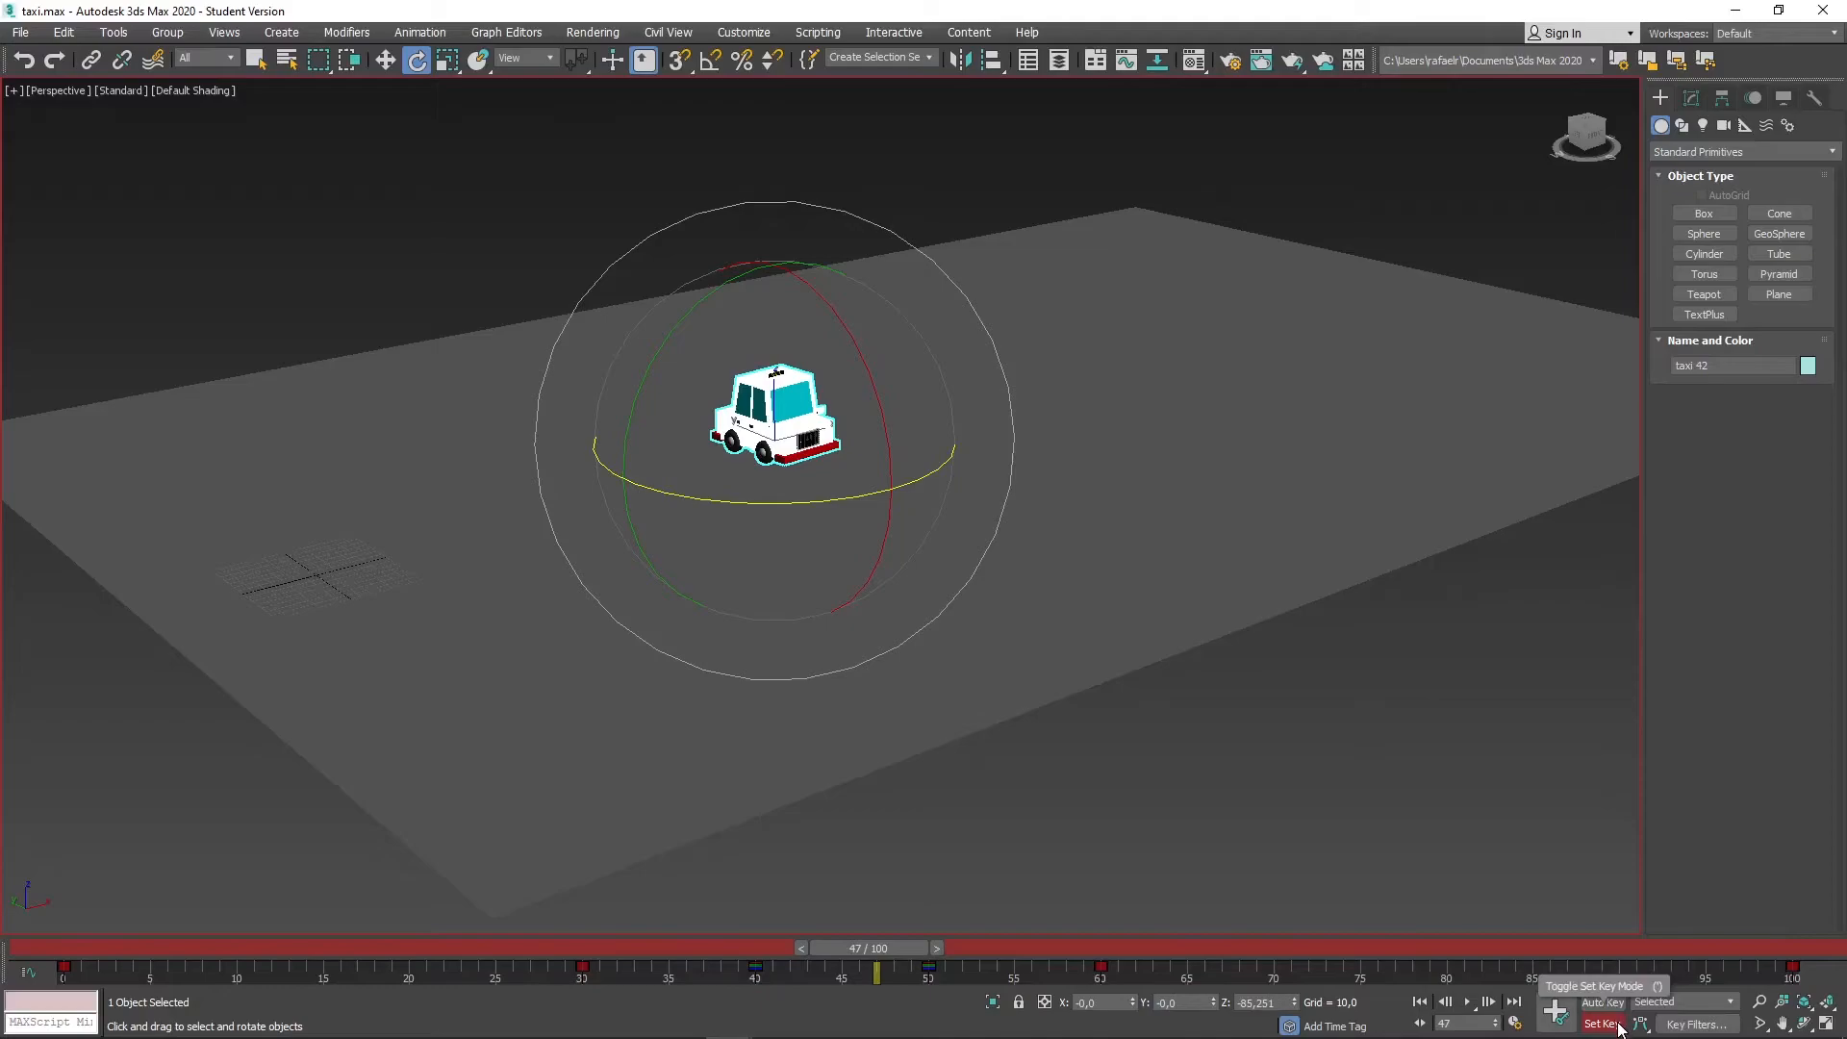
left_click(1617, 1025)
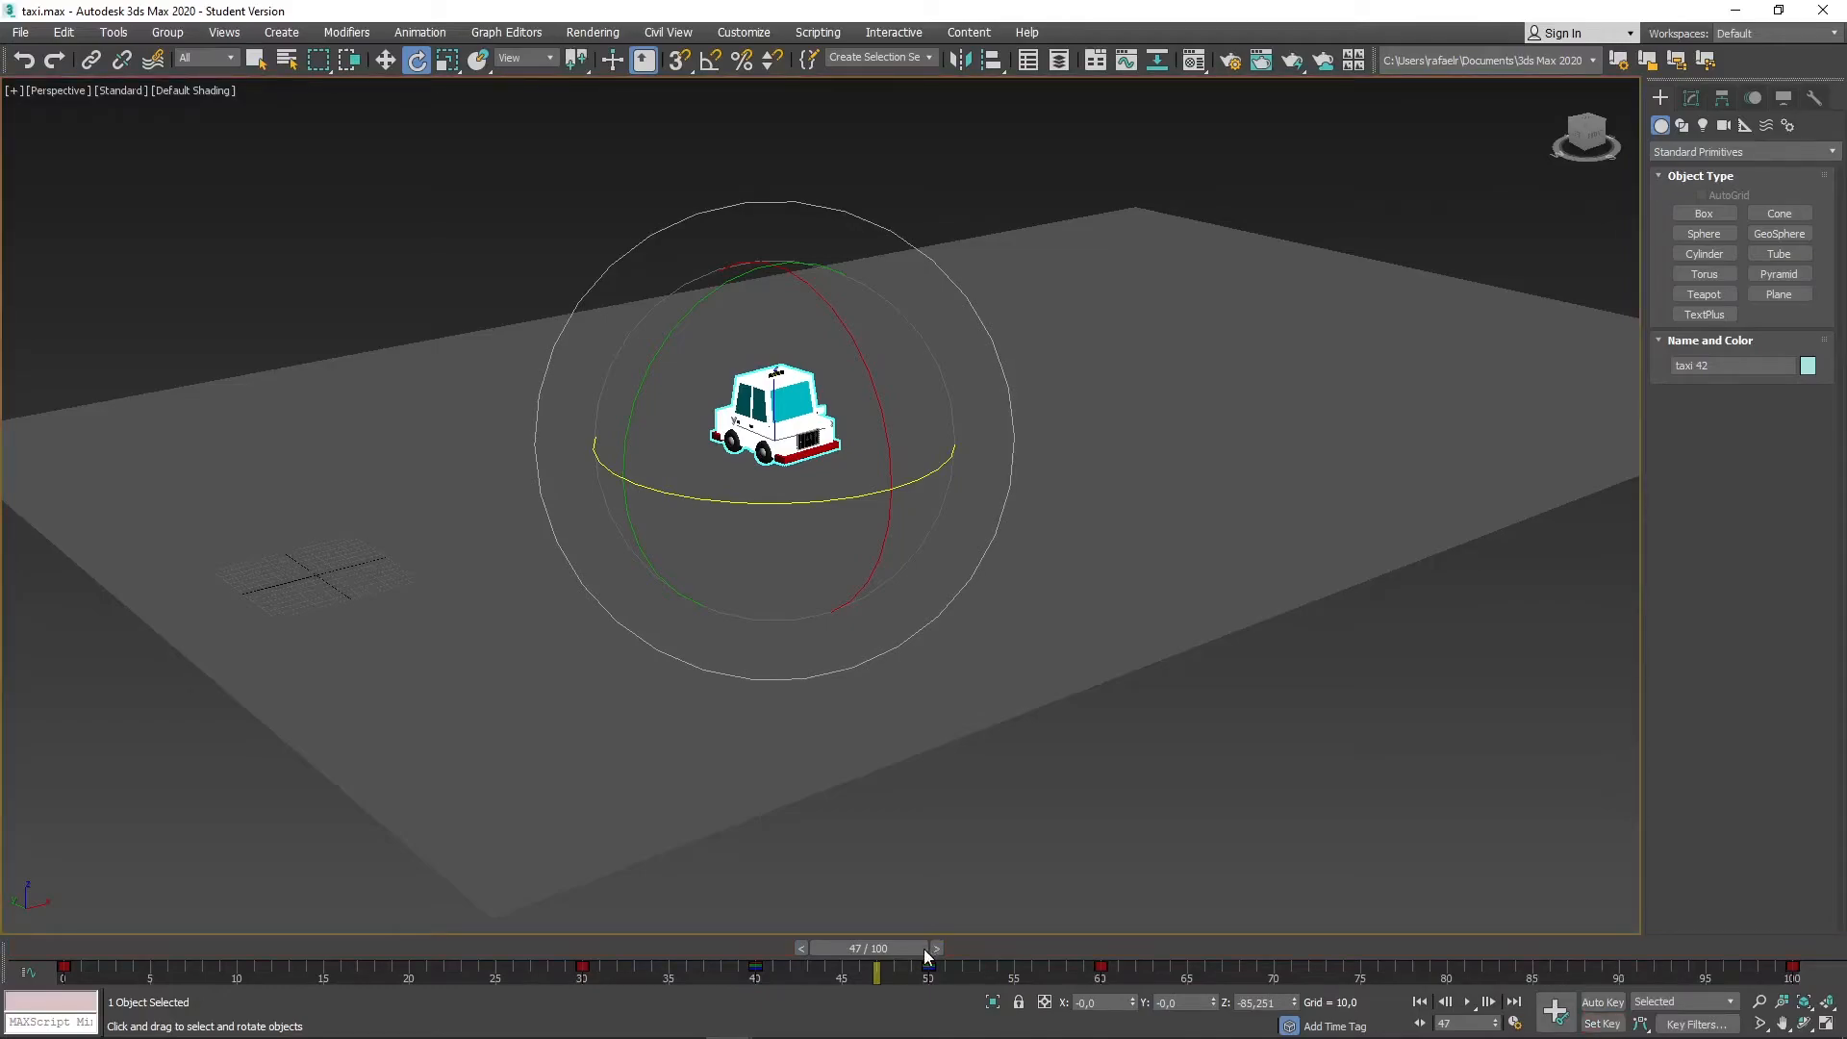
Rewind to frame 0, play the animation to review the taxi's rotation during its stop, and stop playback.
left_click(1420, 1002)
left_click(1467, 1002)
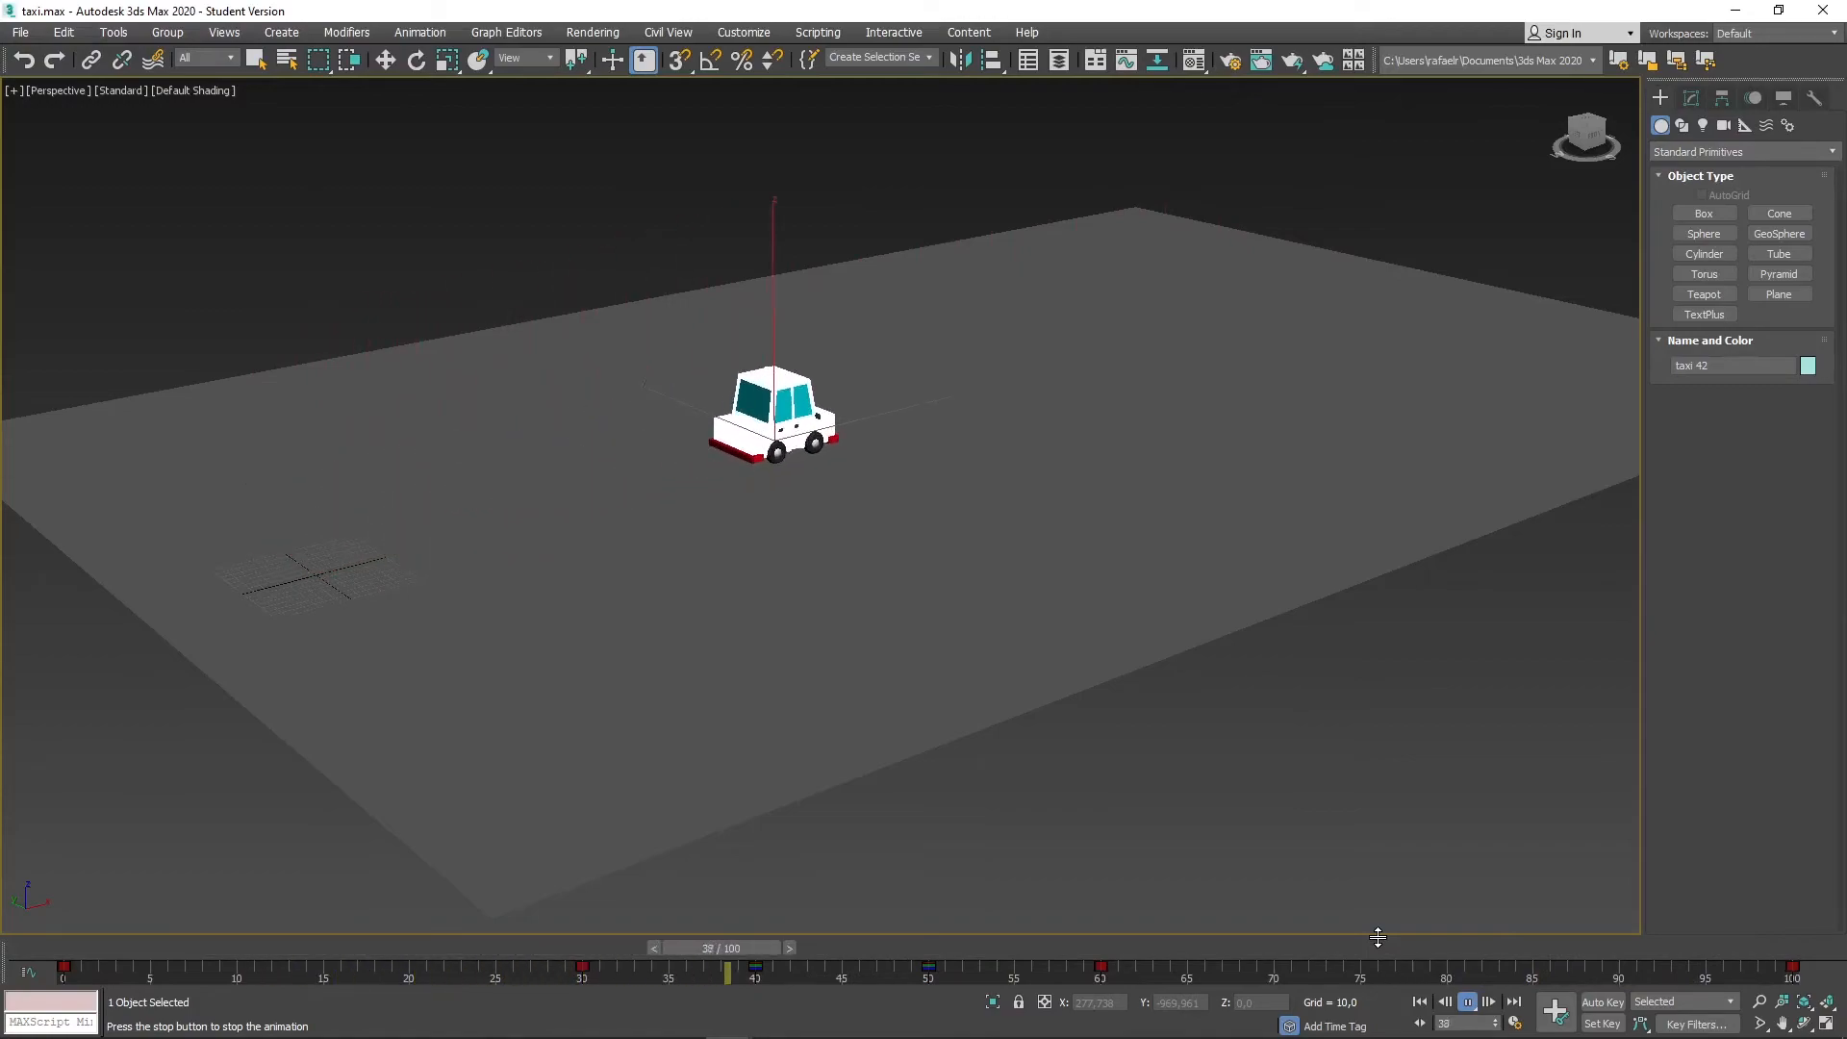
left_click(1468, 1001)
key("e")
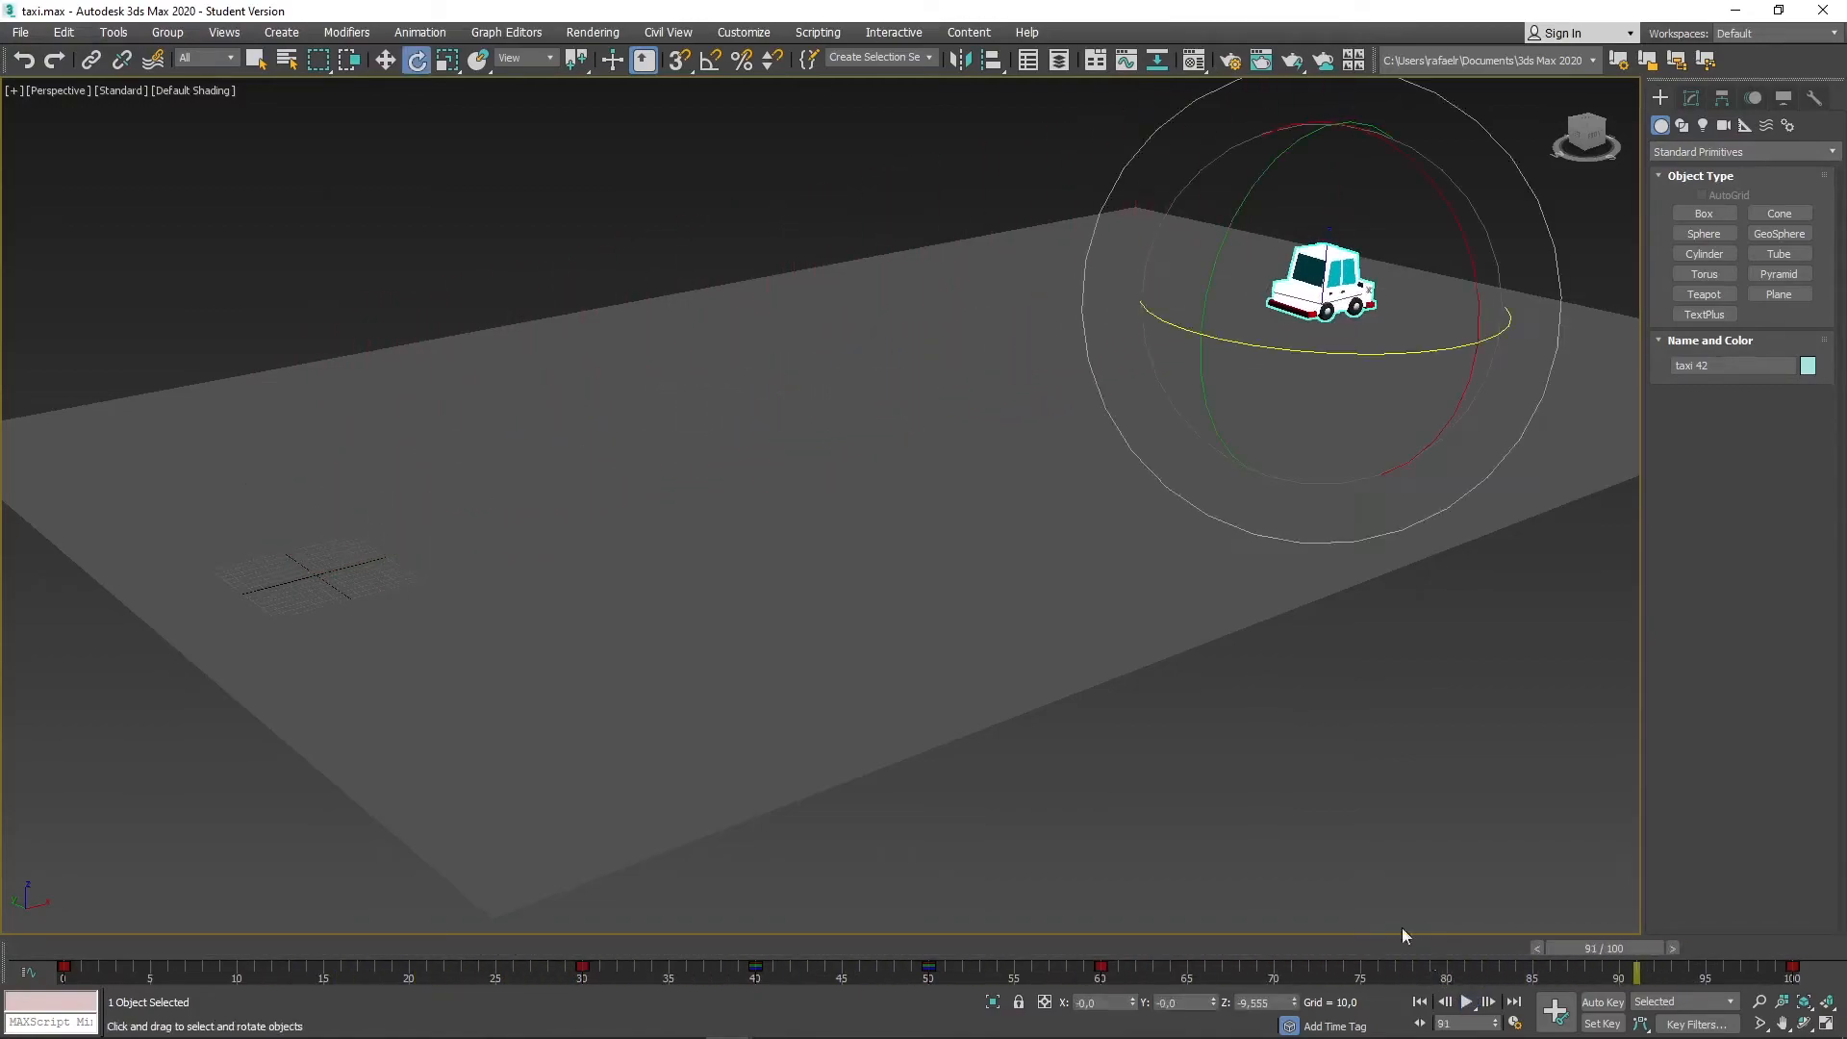
At frame 50, rotate the taxi about its Z axis to about 4.4°.
left_click_drag(879, 949, 974, 947)
key("q")
key("e")
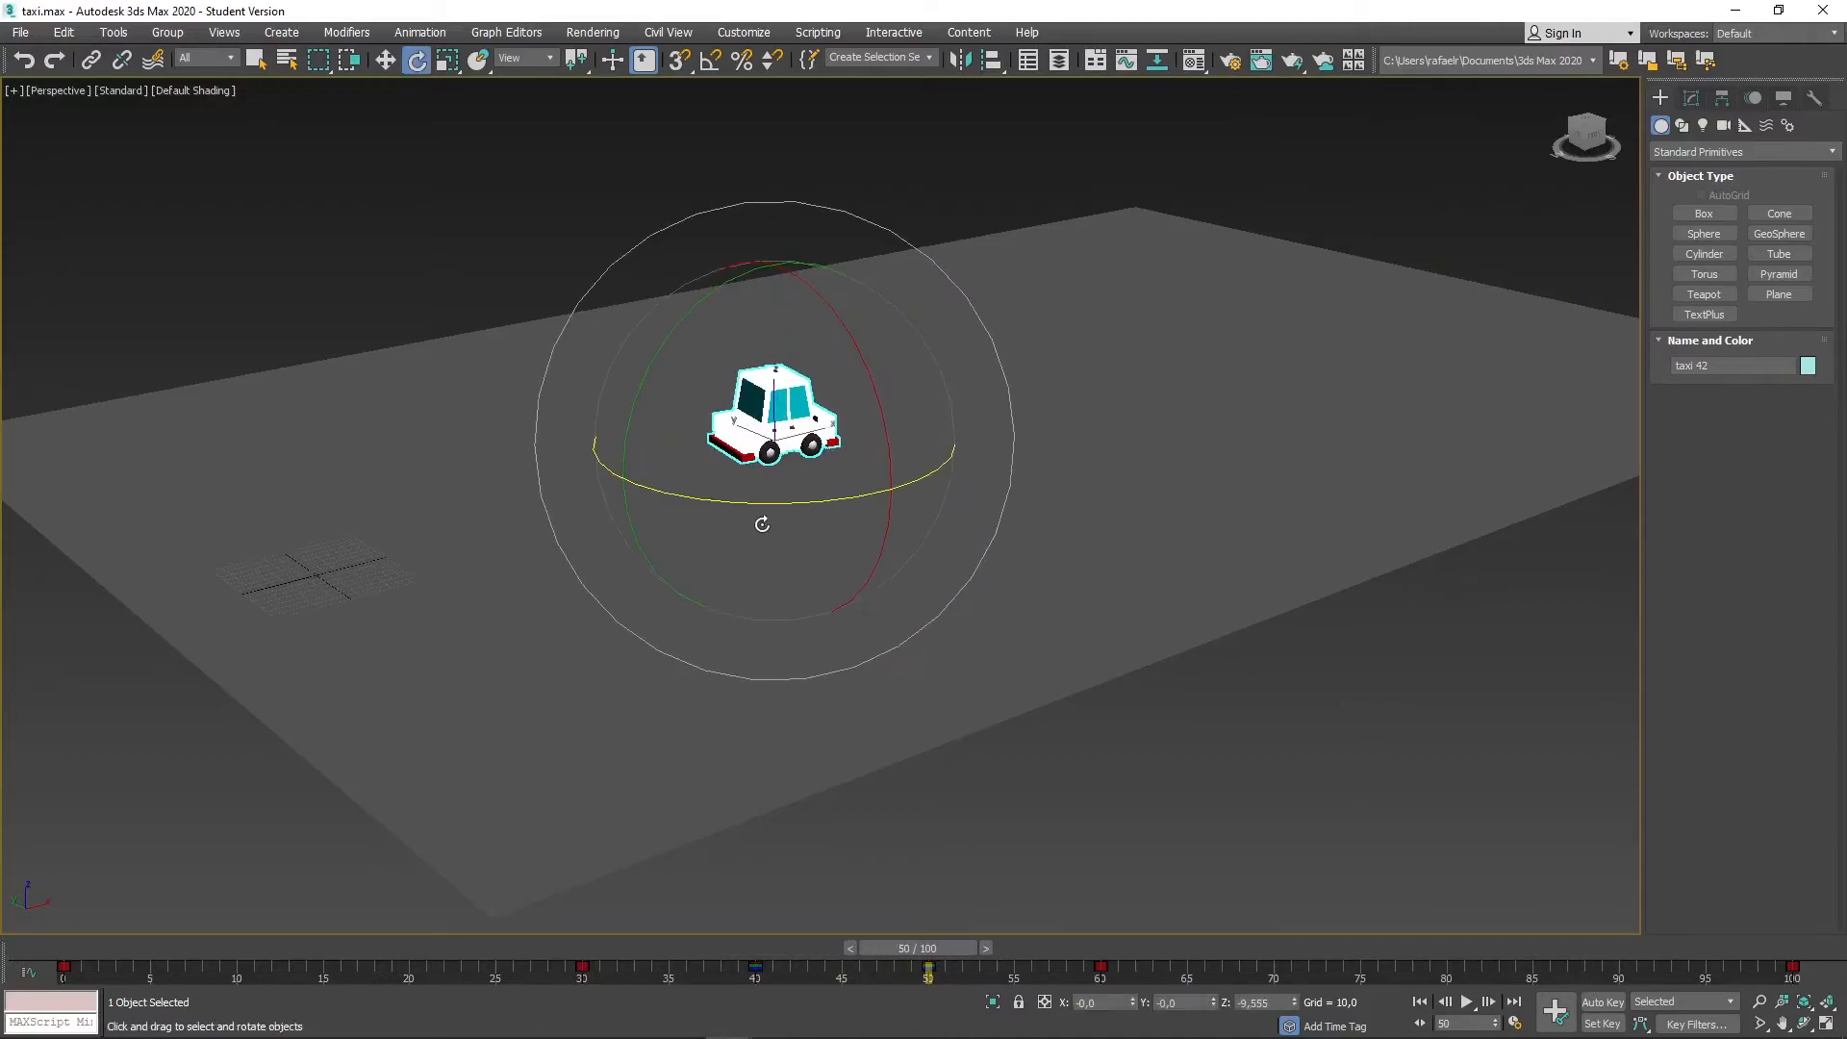
mouse_move(750, 507)
left_mouse_down()
mouse_move(882, 504)
mouse_move(743, 503)
mouse_move(778, 501)
left_mouse_up()
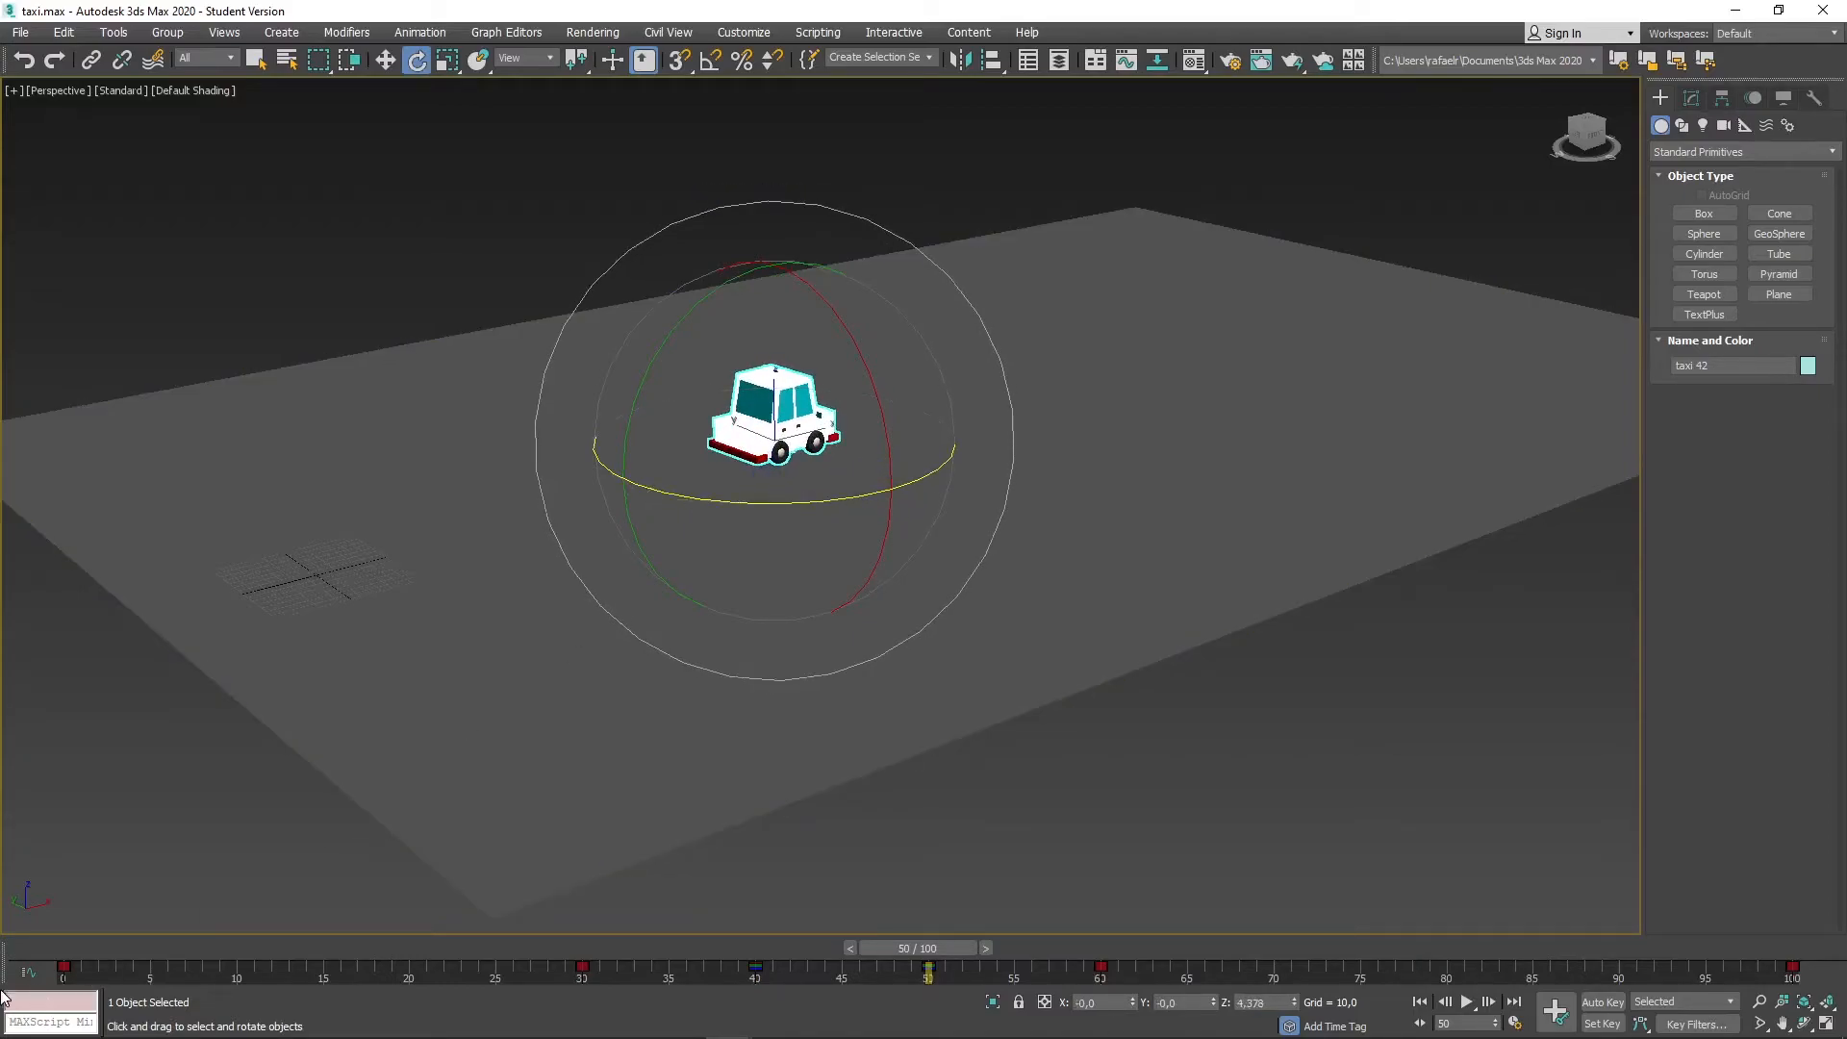
Open the Mini Curve Editor and change its filters to show the Rotation tracks along with Position.
left_click(28, 973)
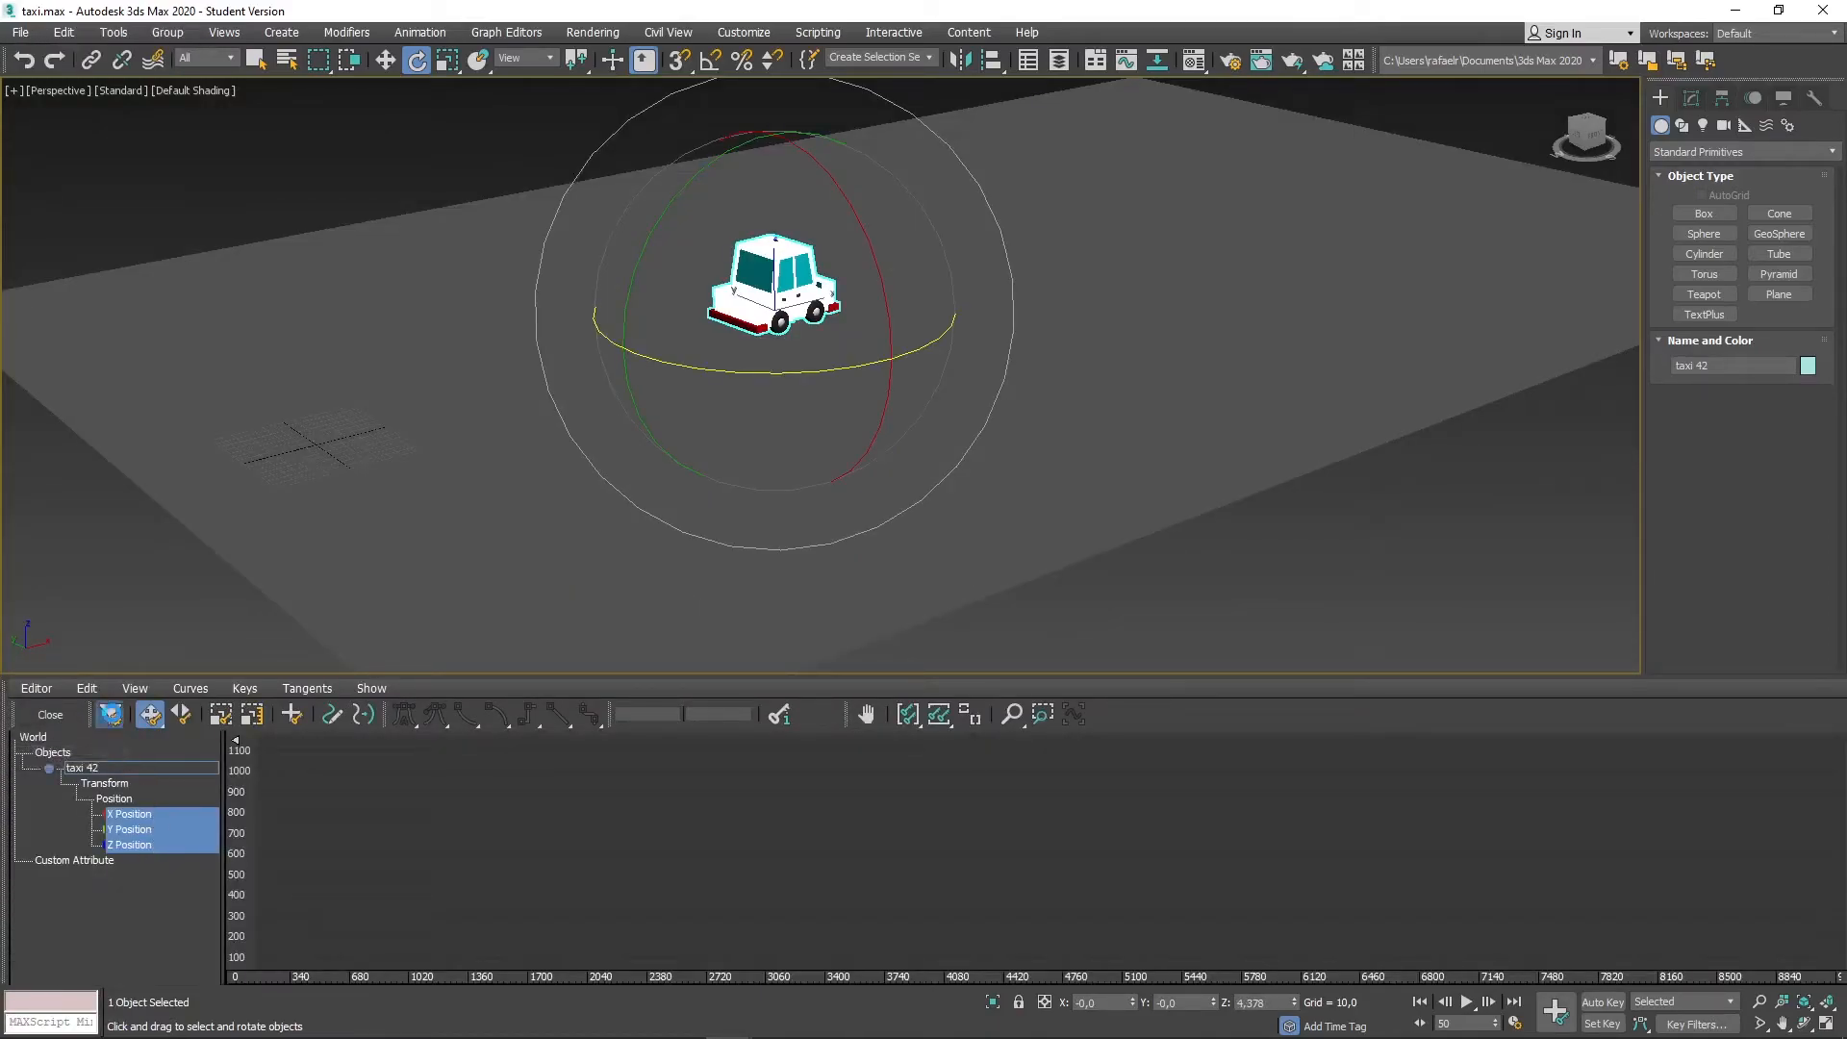
left_click(110, 714)
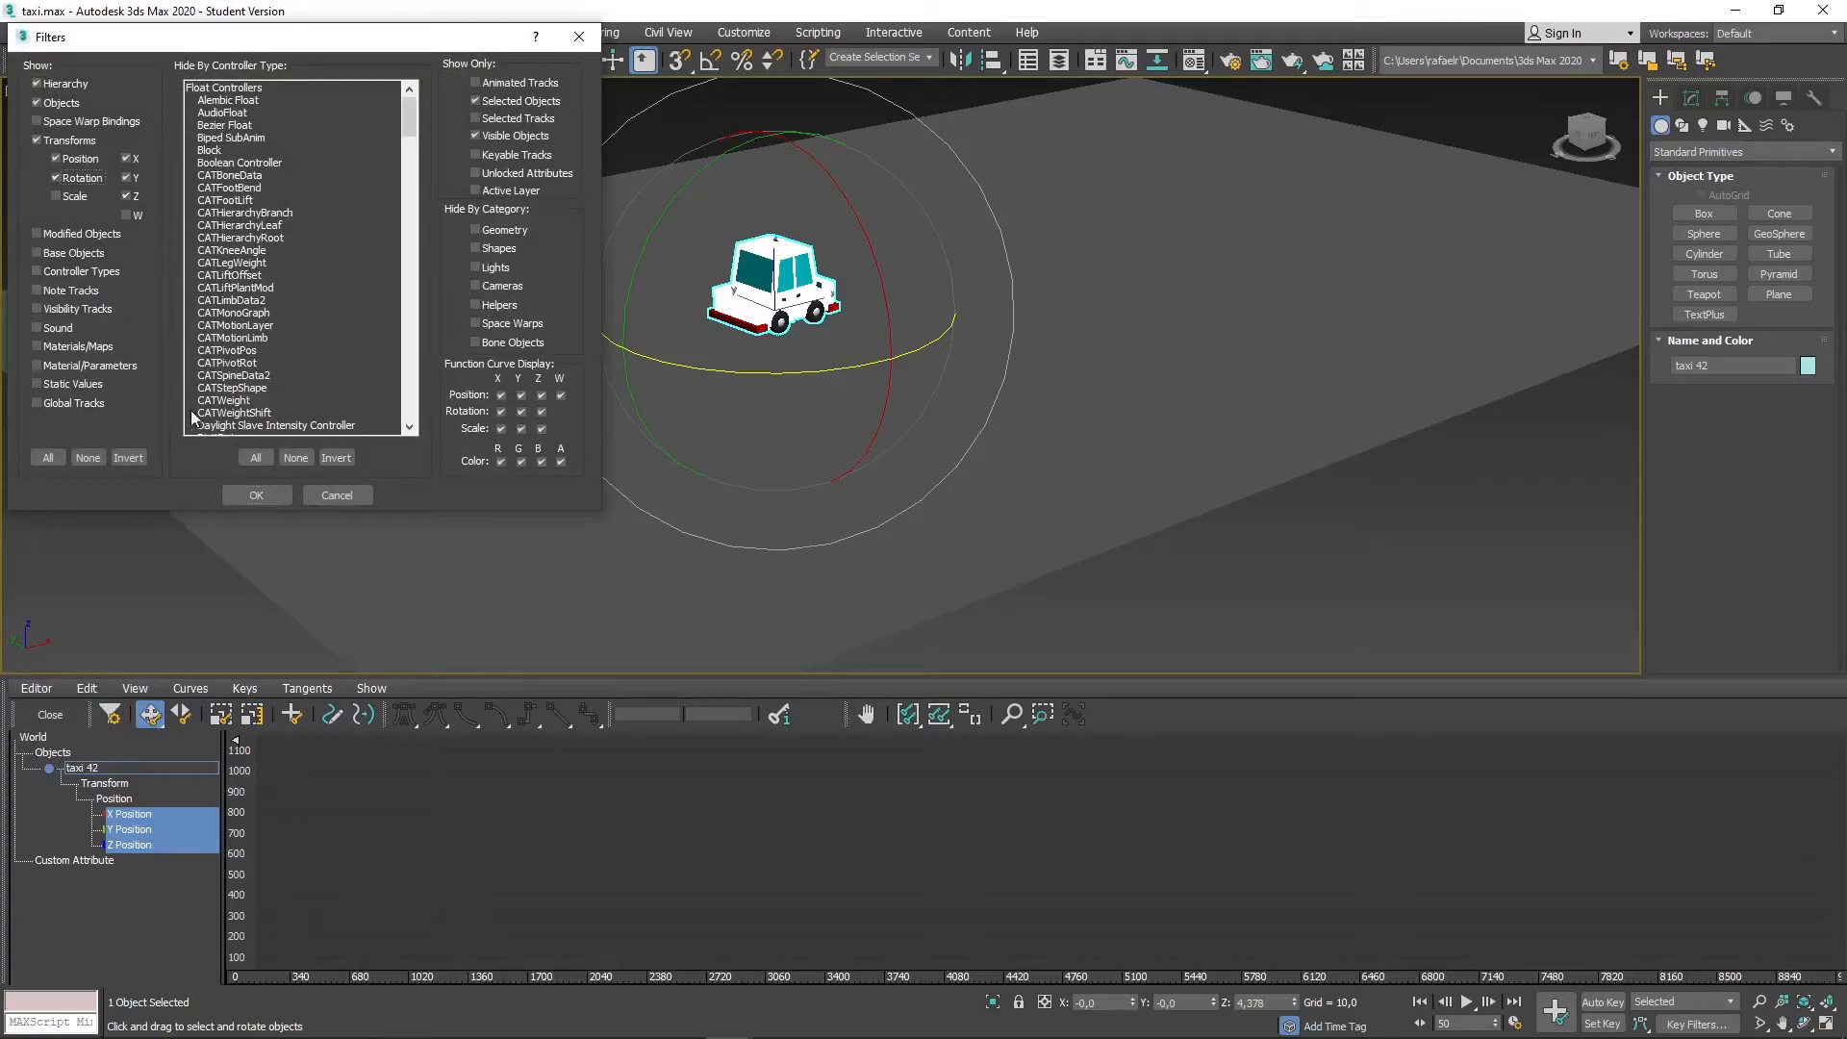
key("Return")
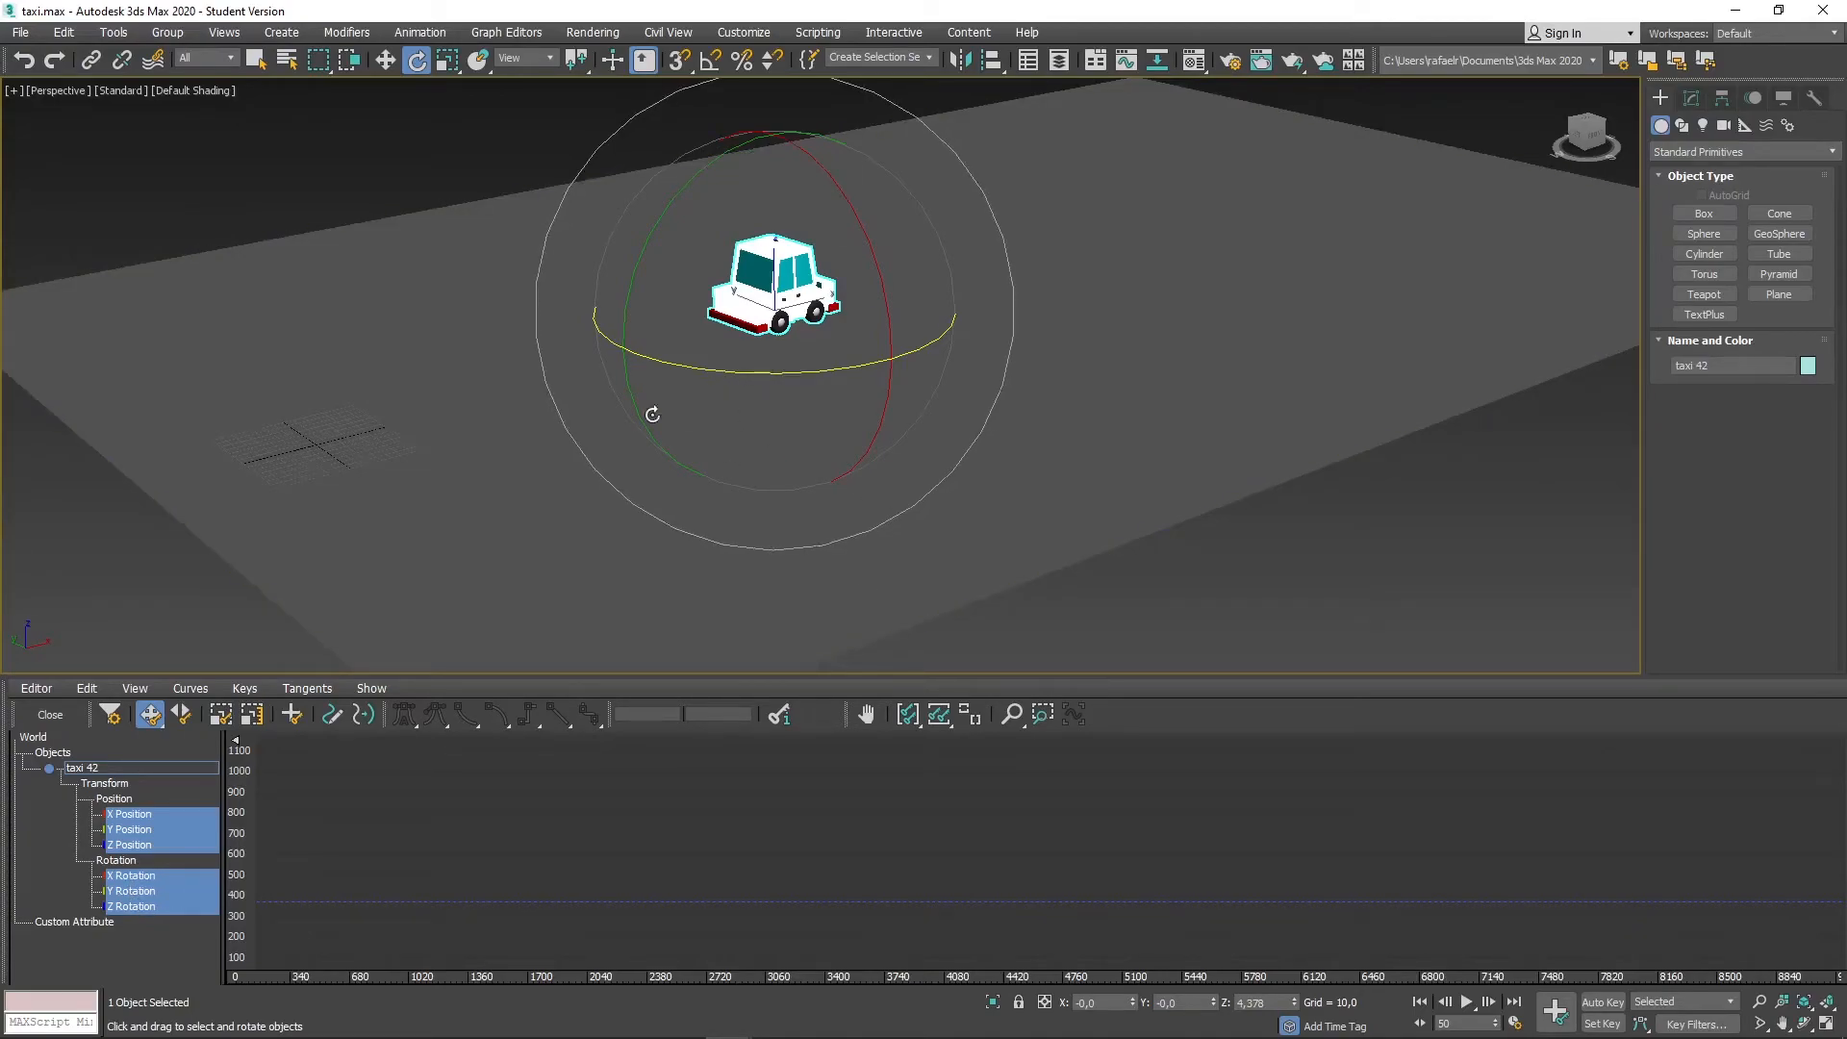
Isolate the taxi's Z Rotation curve and fit its time and value ranges in the curve editor.
left_click(135, 891)
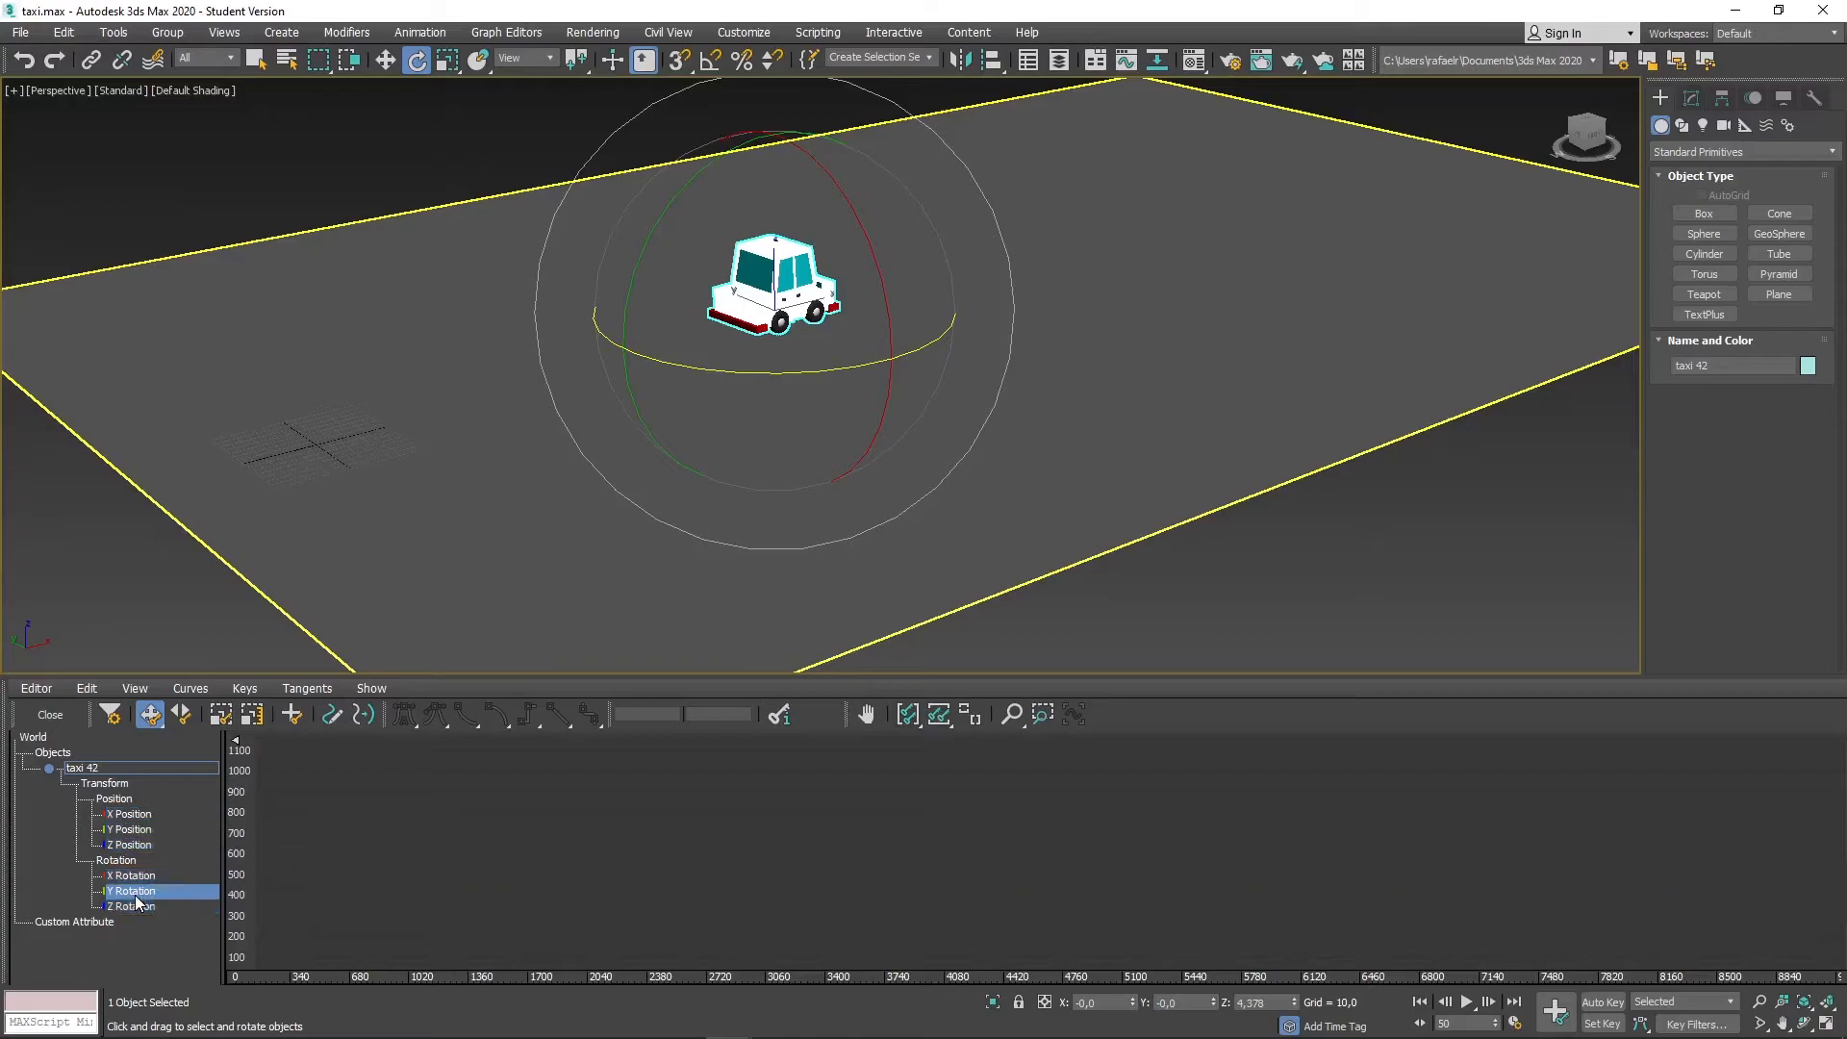
left_click(907, 717)
left_click(936, 719)
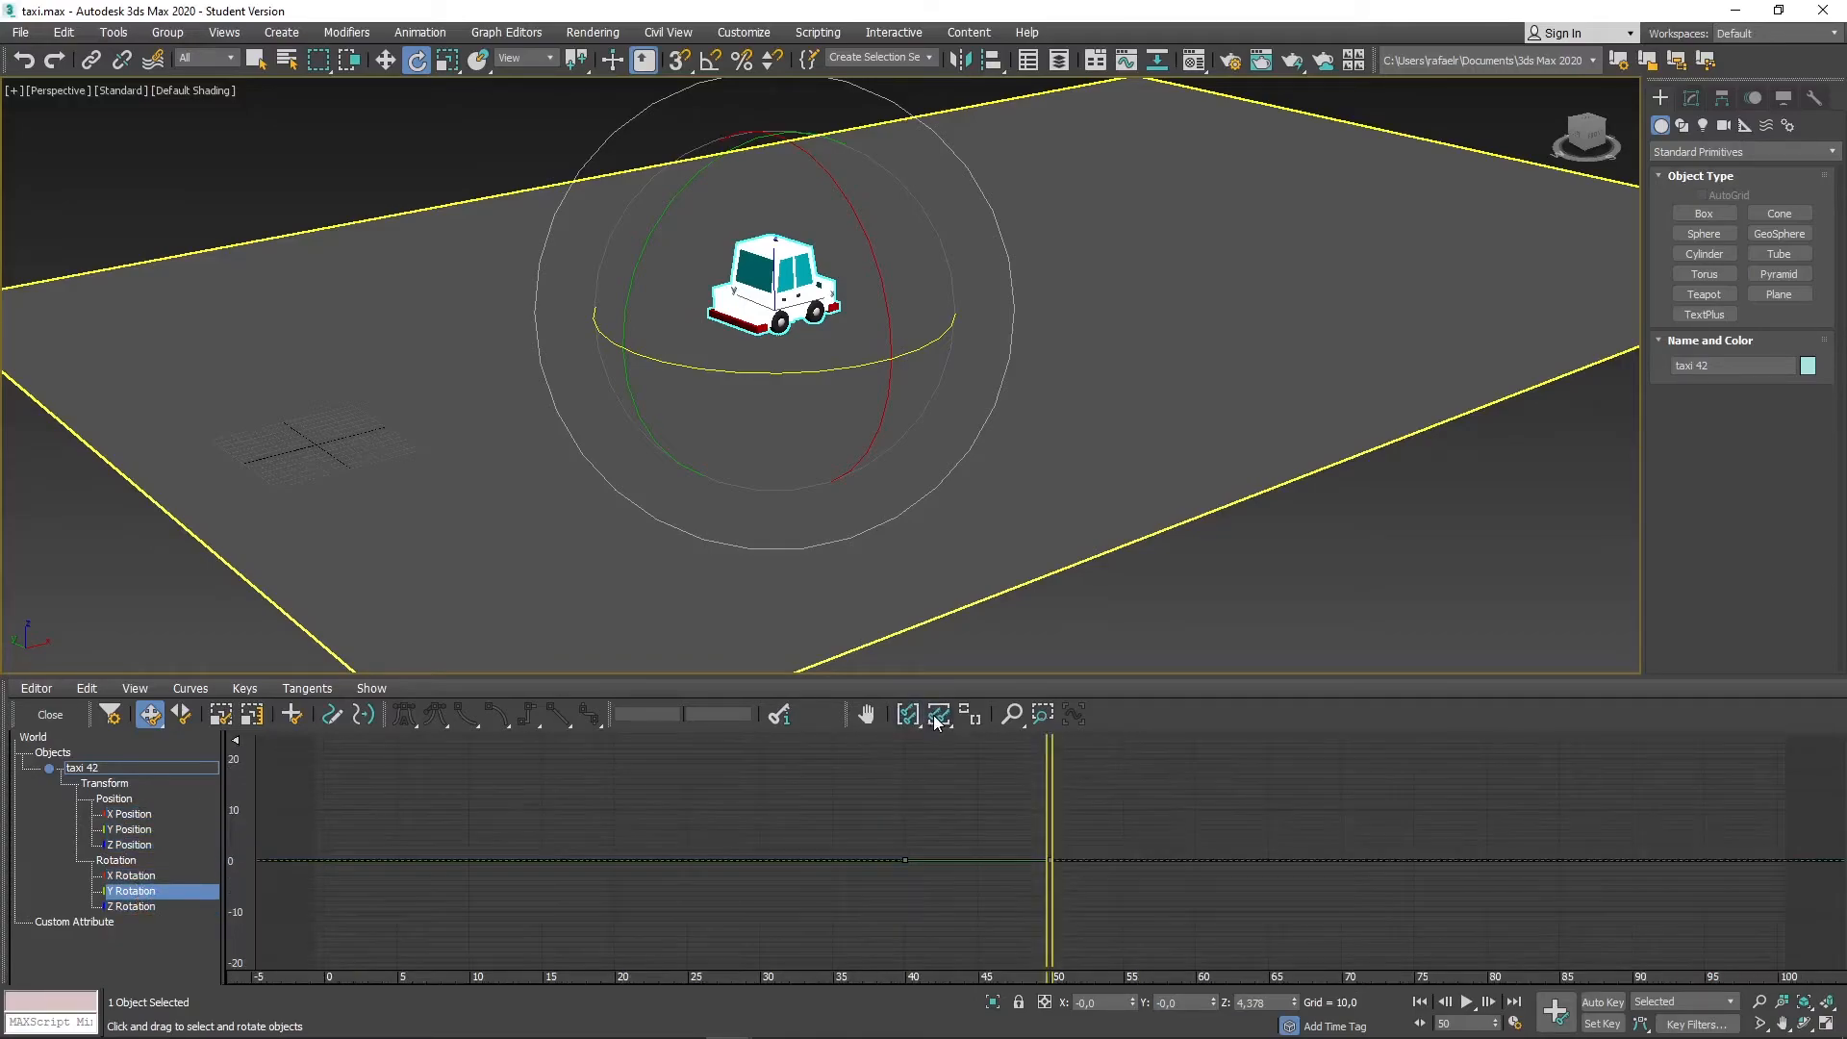
left_click(122, 909)
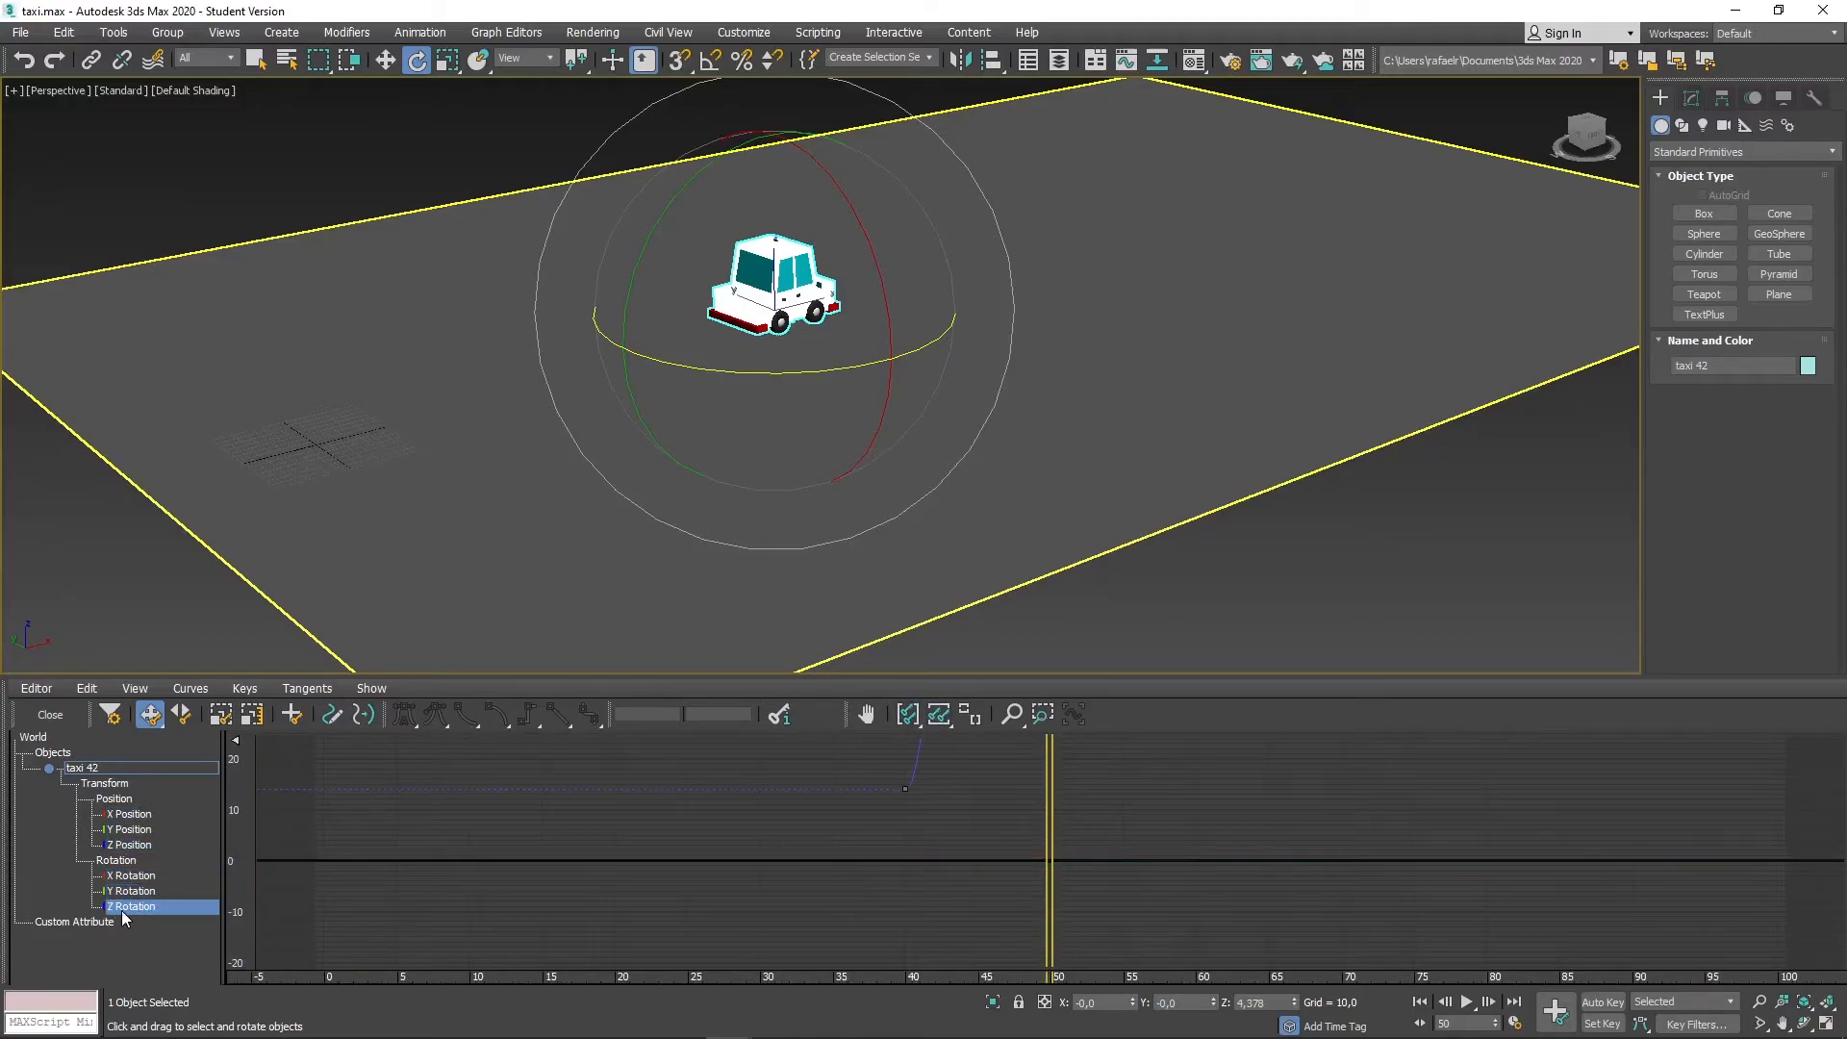
left_click(938, 722)
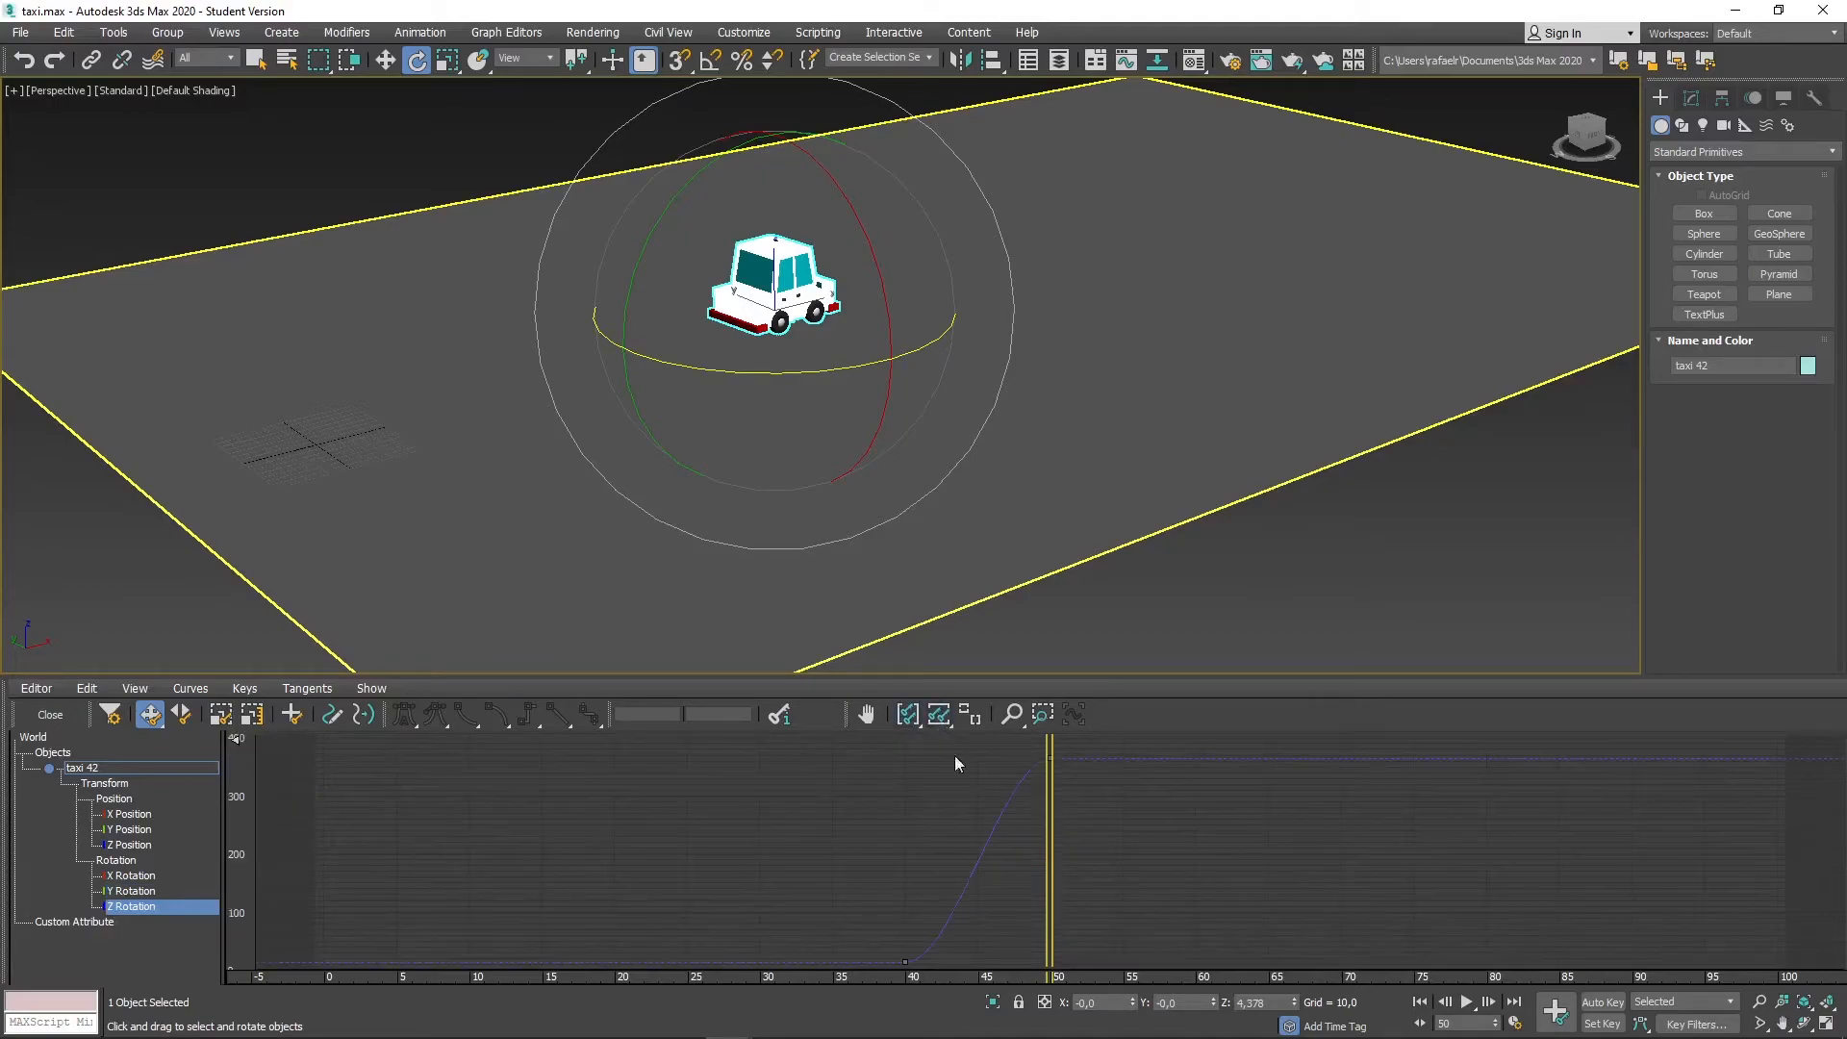
Reshape the Z Rotation curve by lengthening and tilting the tangent handles of the keys at frames 50 and 40.
left_click_drag(1049, 776, 978, 776)
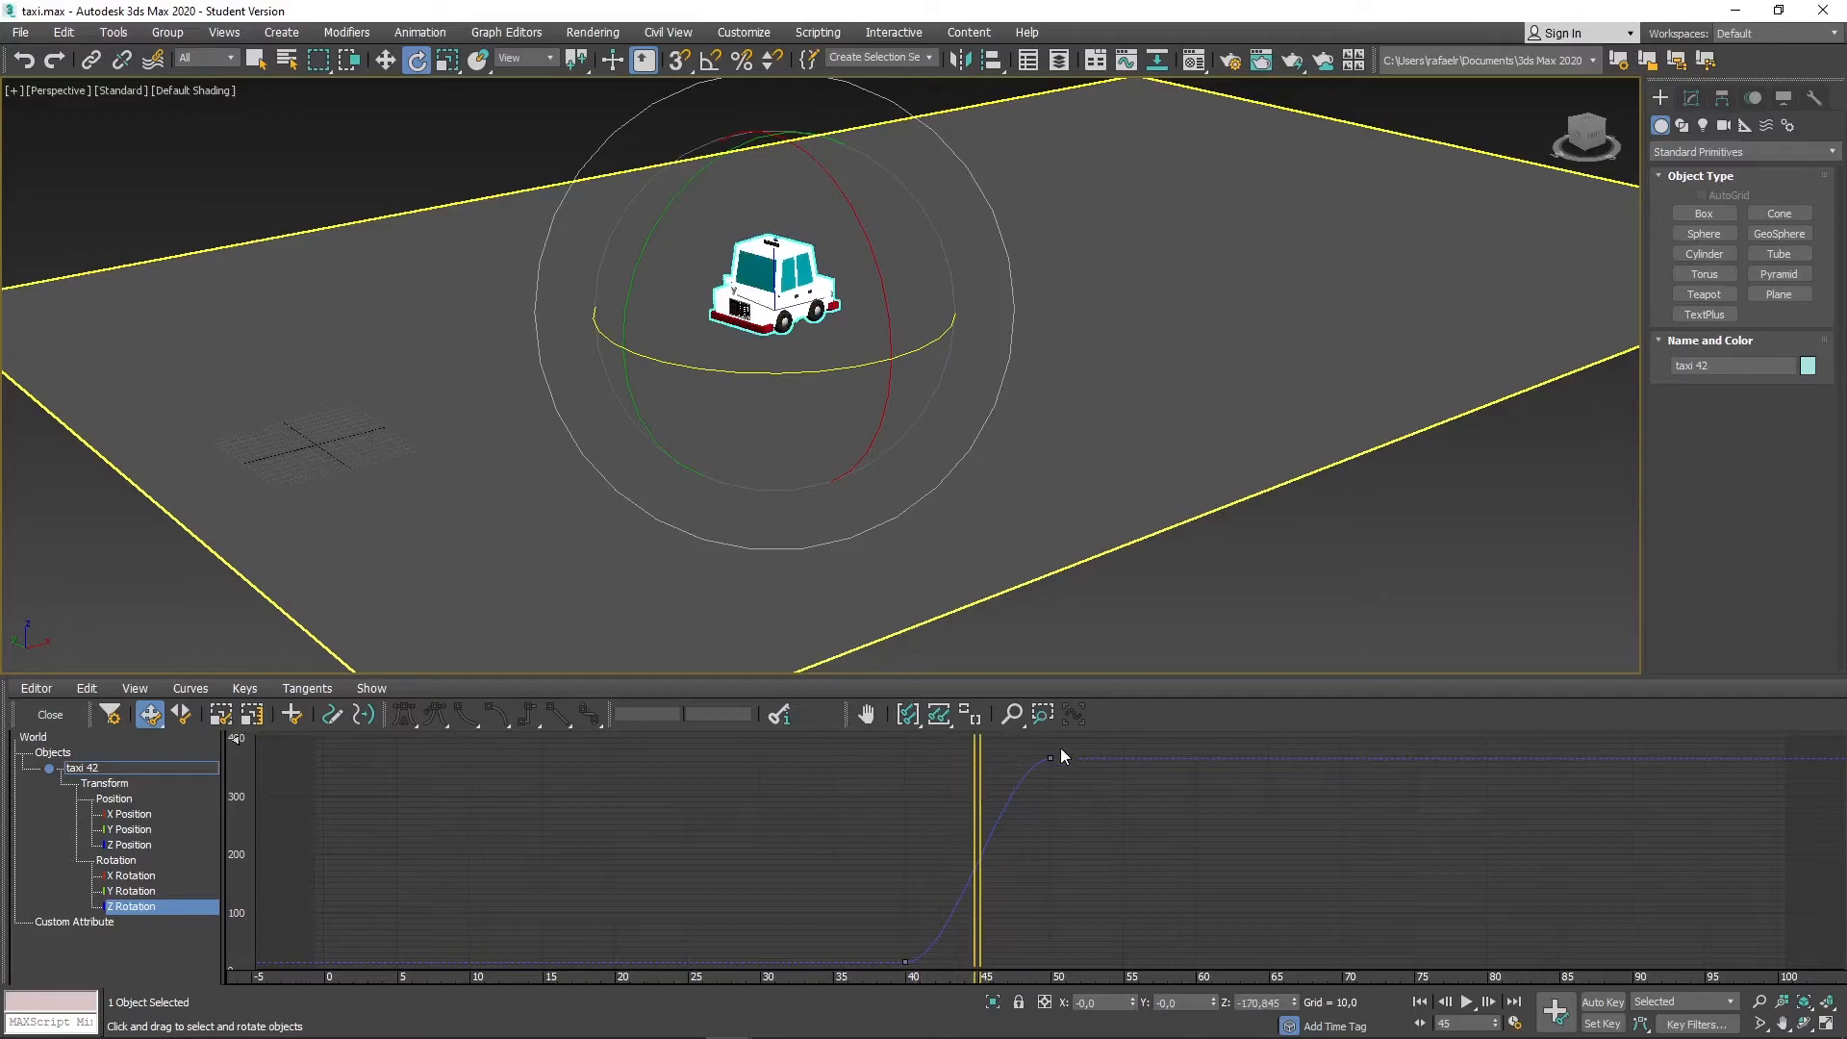
left_click(1051, 759)
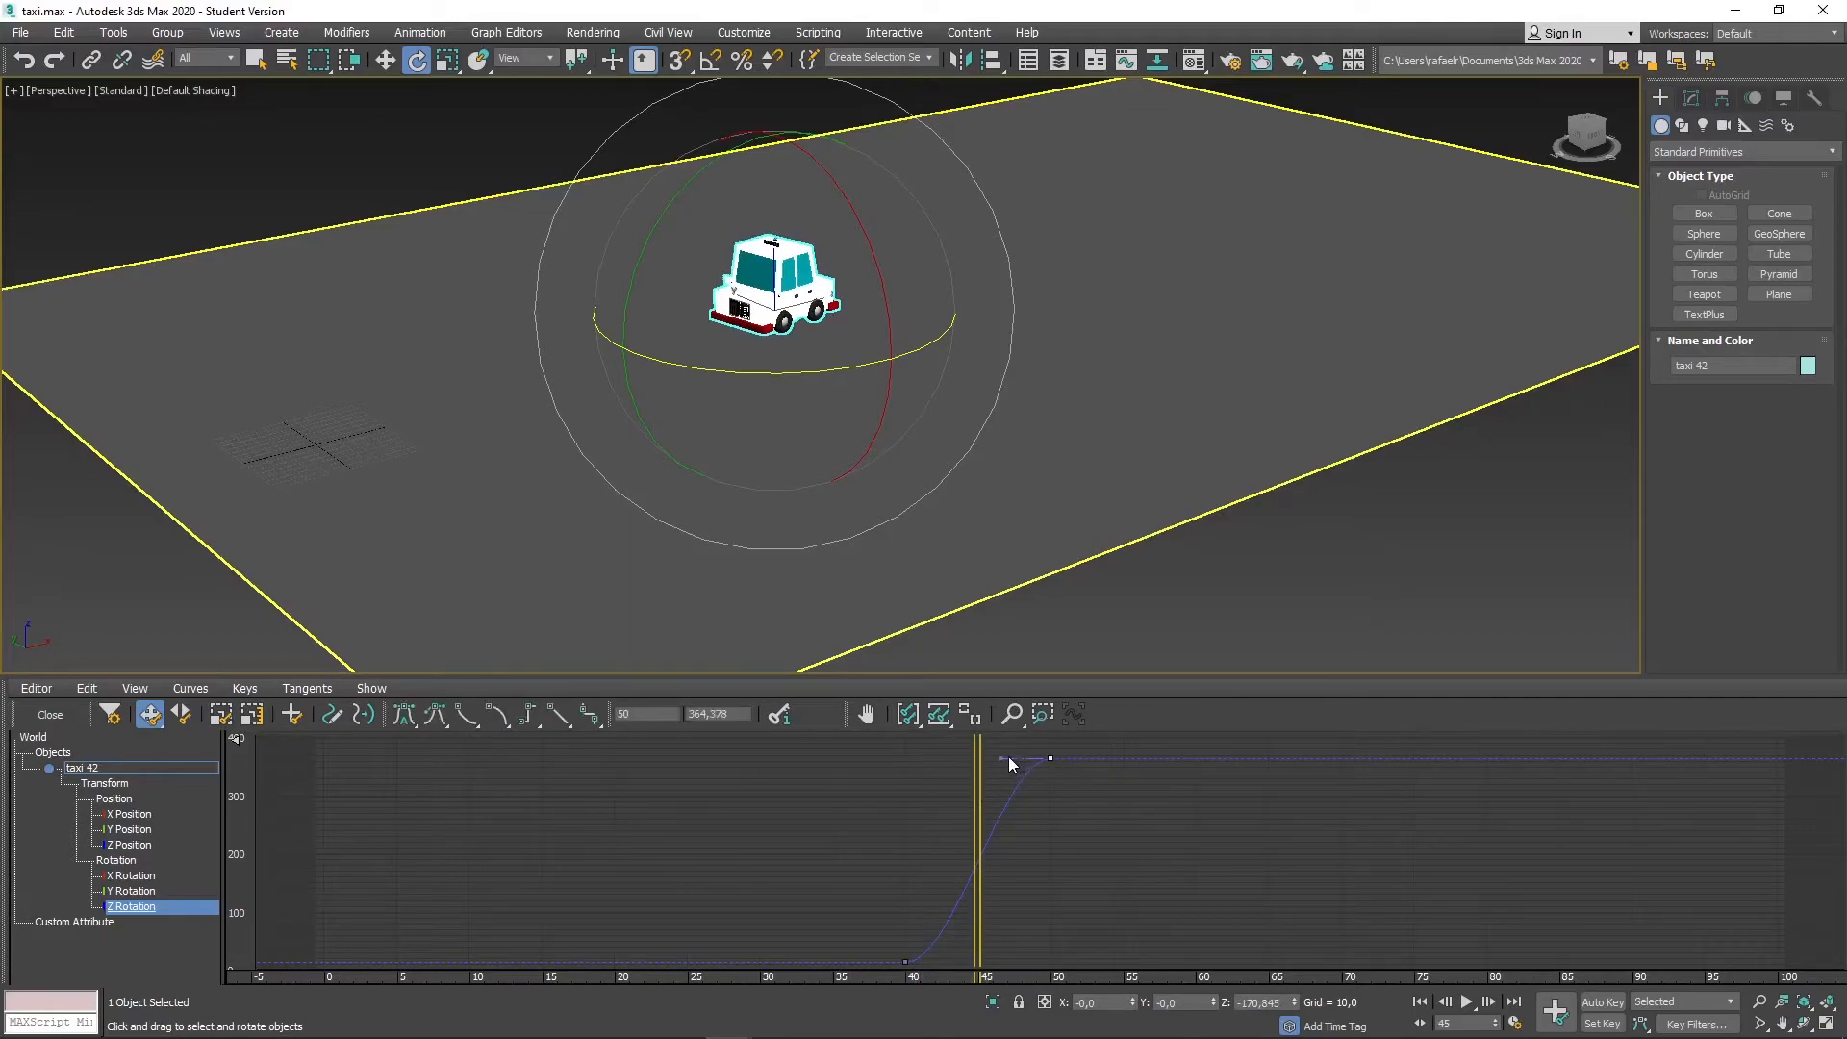
left_click_drag(1004, 757, 901, 802)
left_click(904, 957)
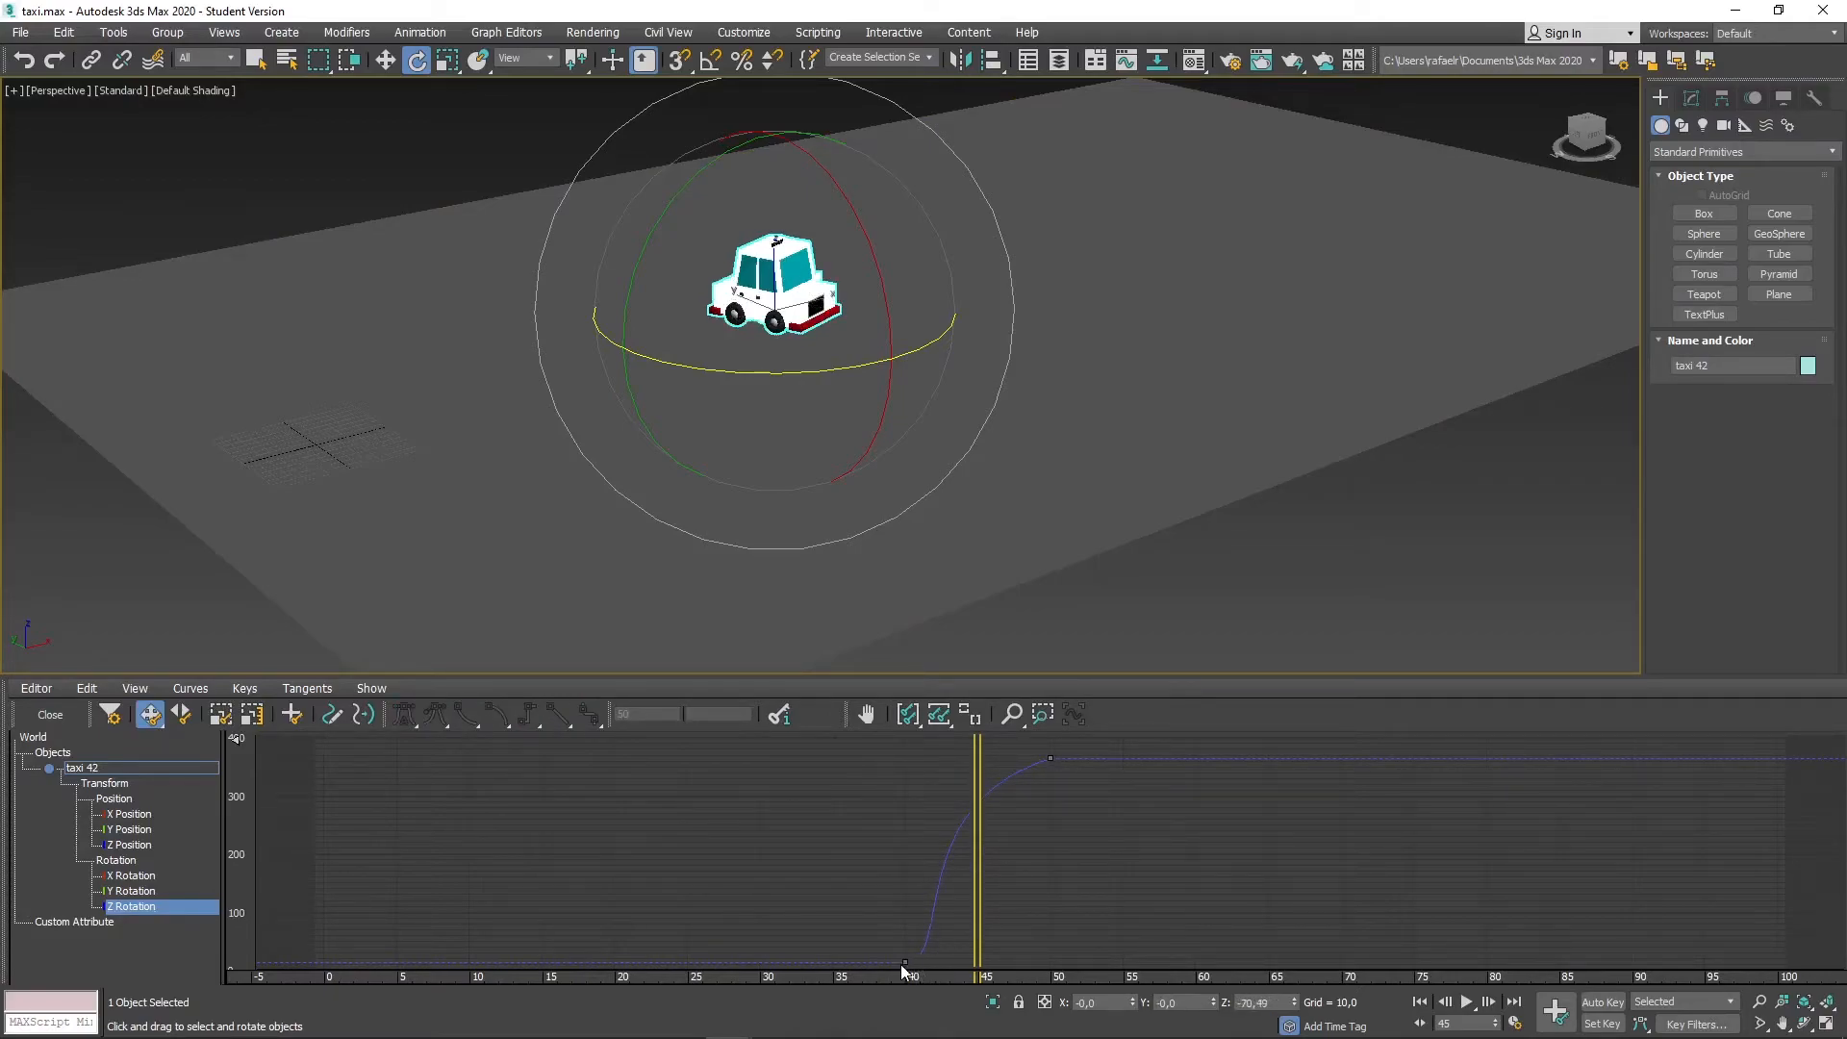
left_click(906, 961)
left_click_drag(953, 963, 1061, 887)
Move the time back to frame 32, play the animation to review the reshaped rotation, and stop playback.
left_click_drag(977, 805, 787, 815)
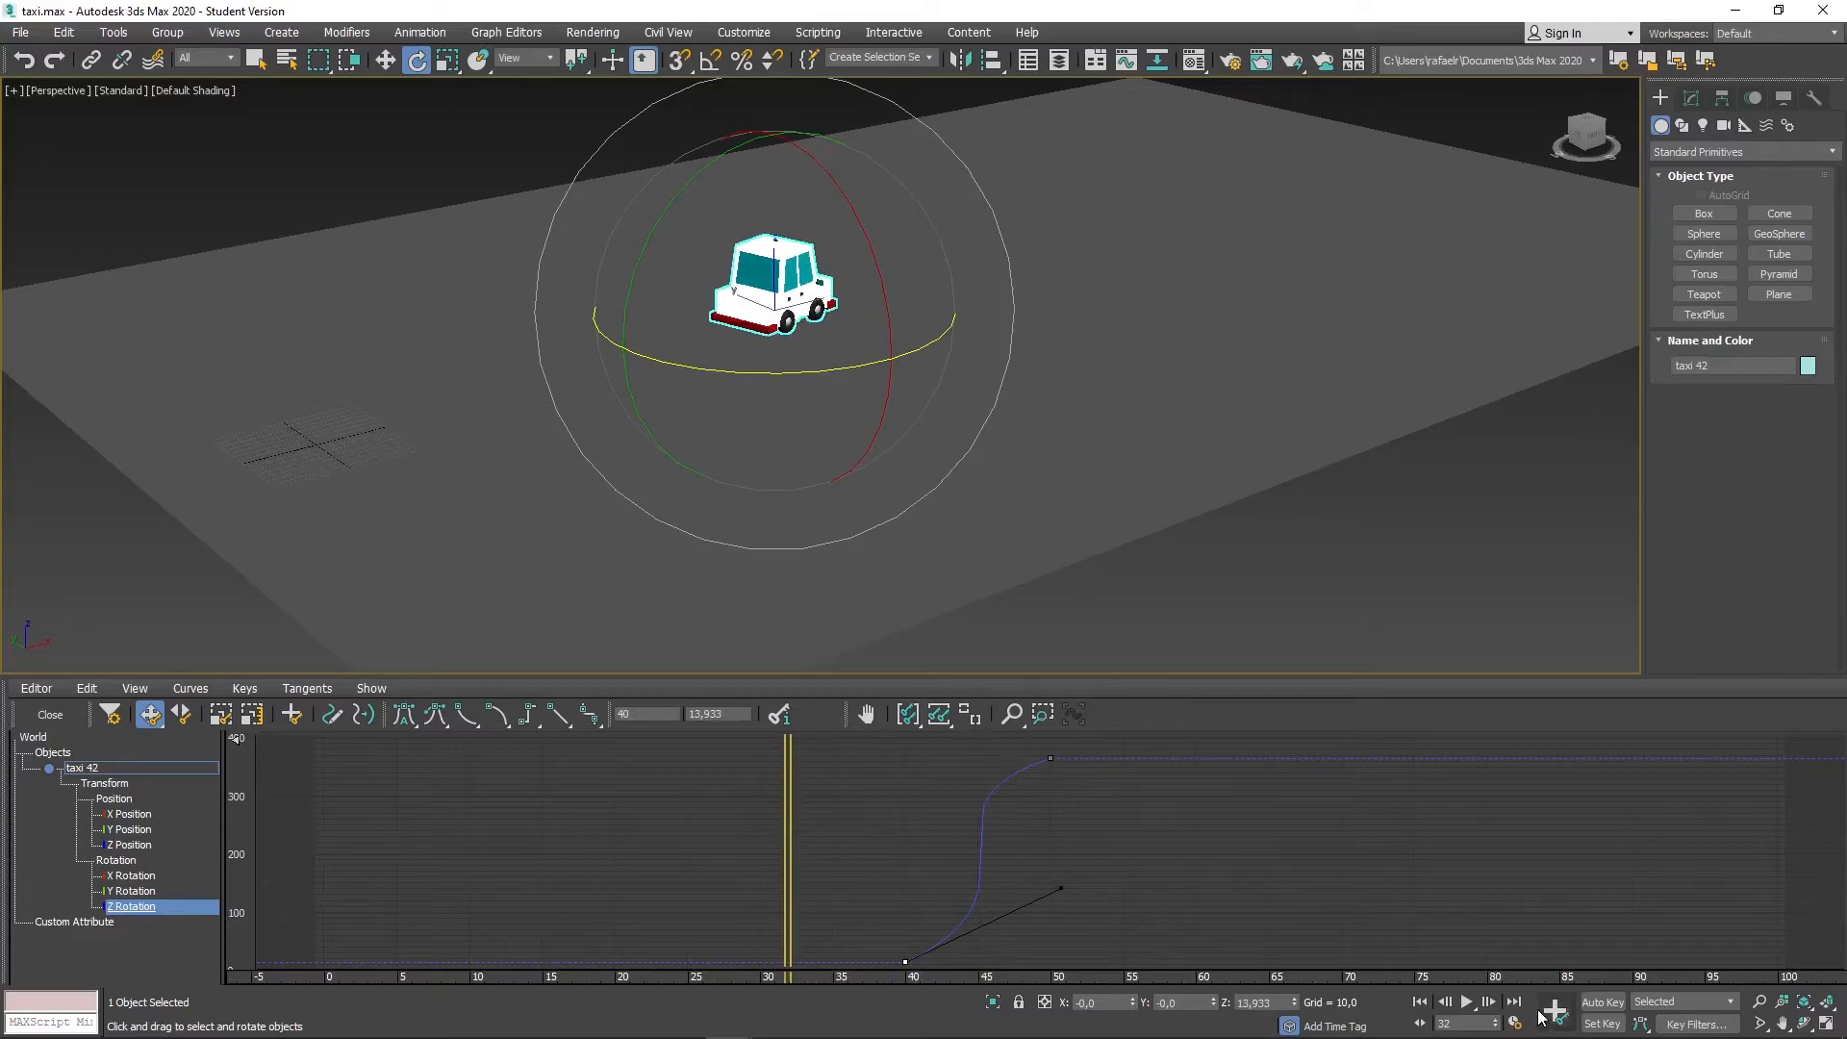
left_click(1467, 1003)
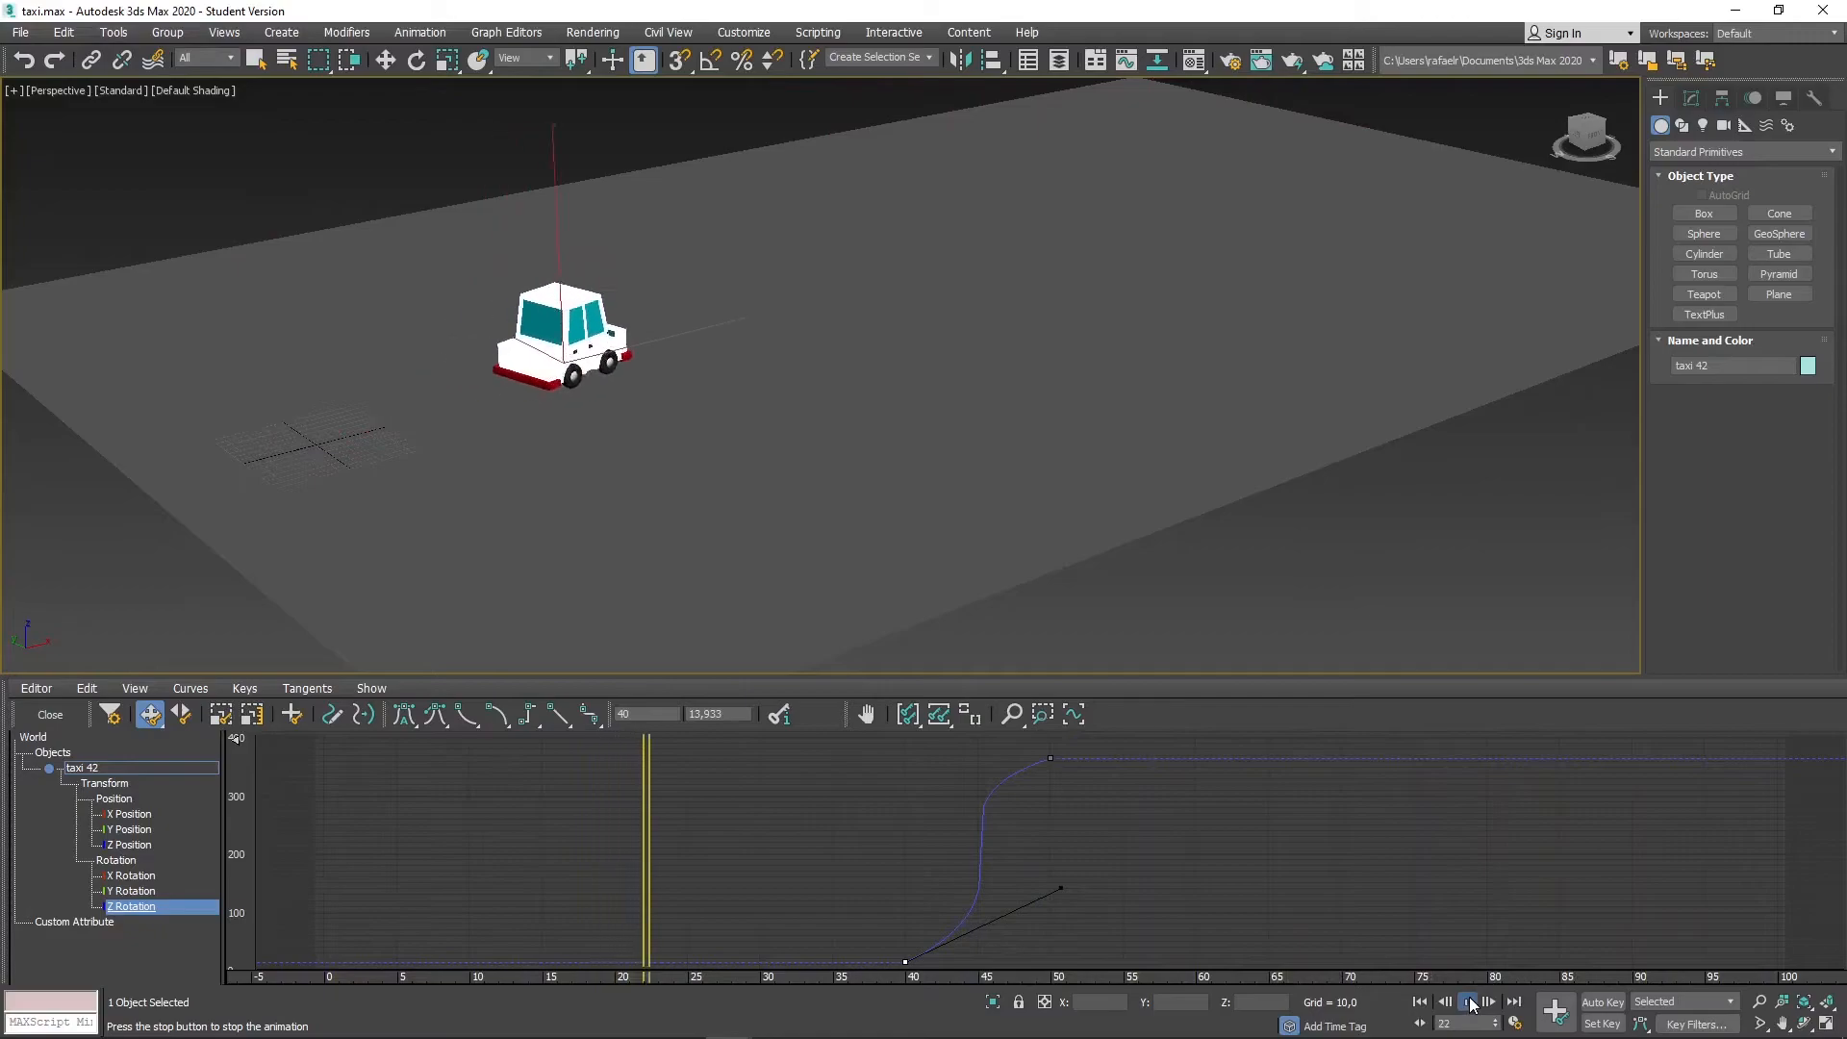
left_click(1470, 1004)
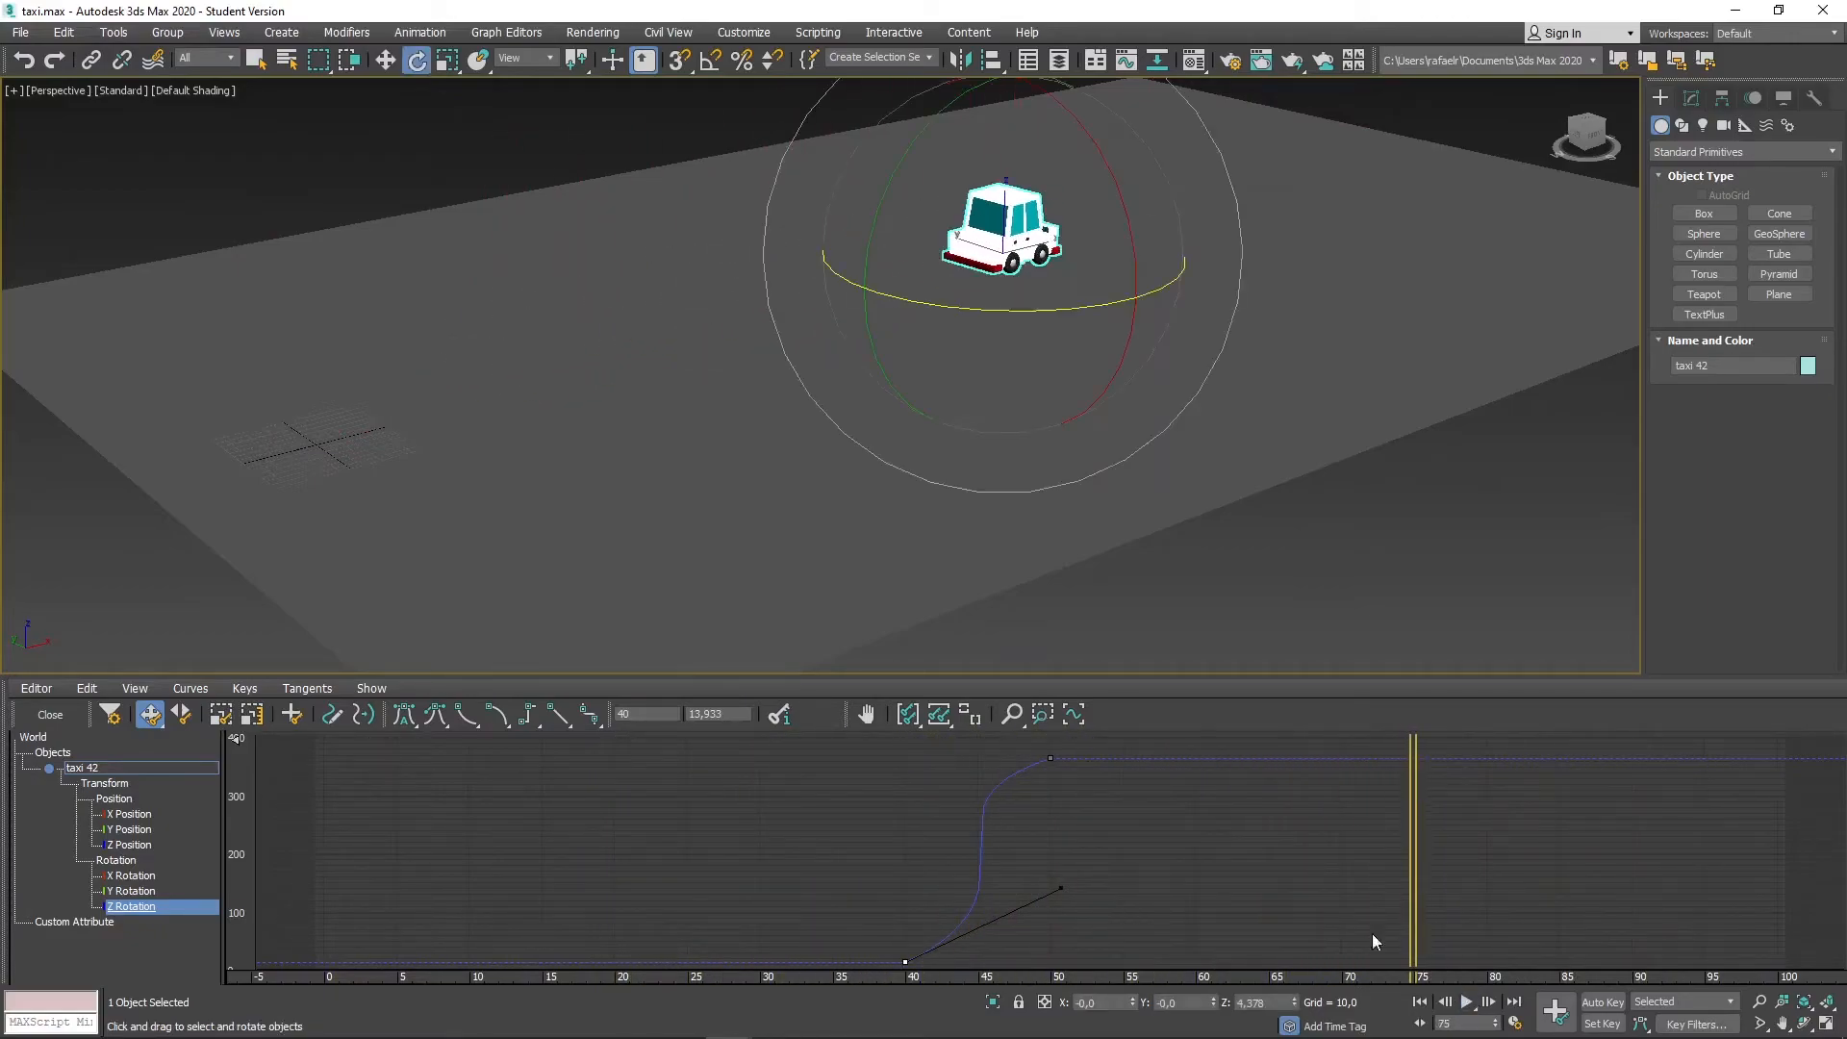
Select the Z Rotation key at frame 50, close the Mini Curve Editor, and replay the animation from frame 0.
left_click(1051, 759)
left_click(50, 714)
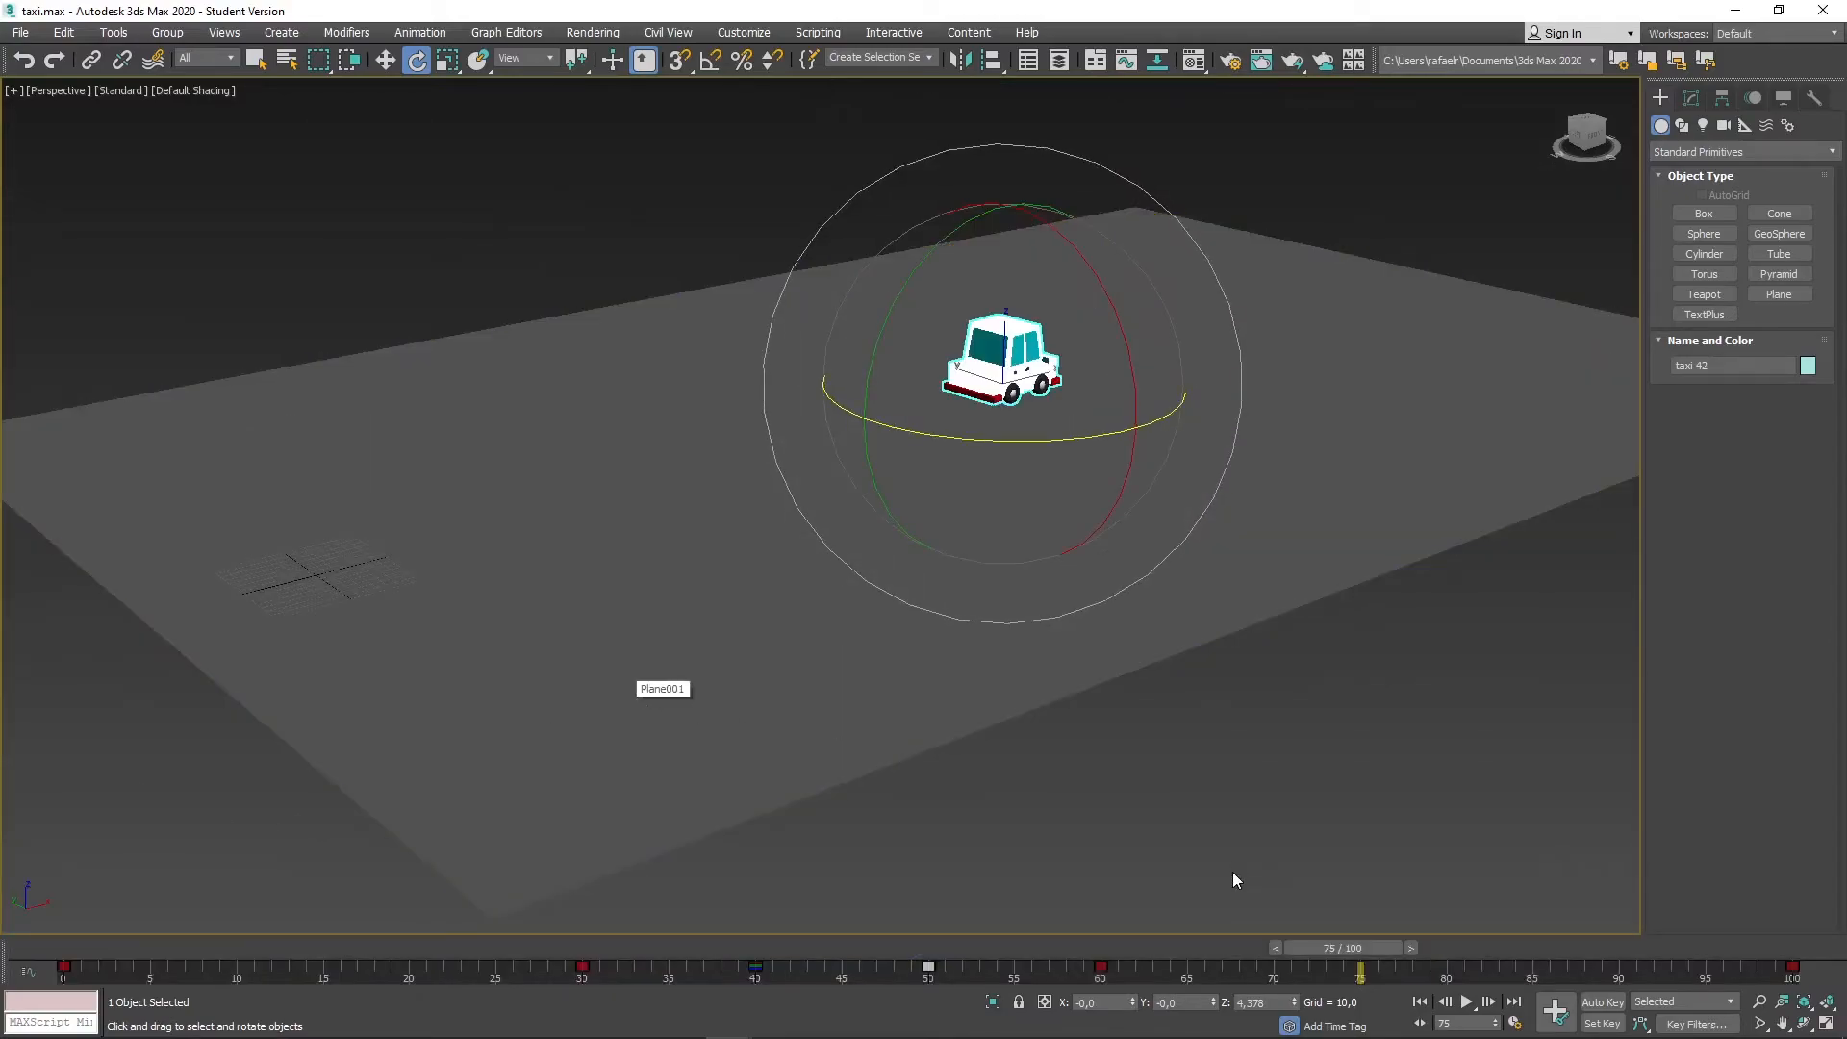
left_click(1421, 1002)
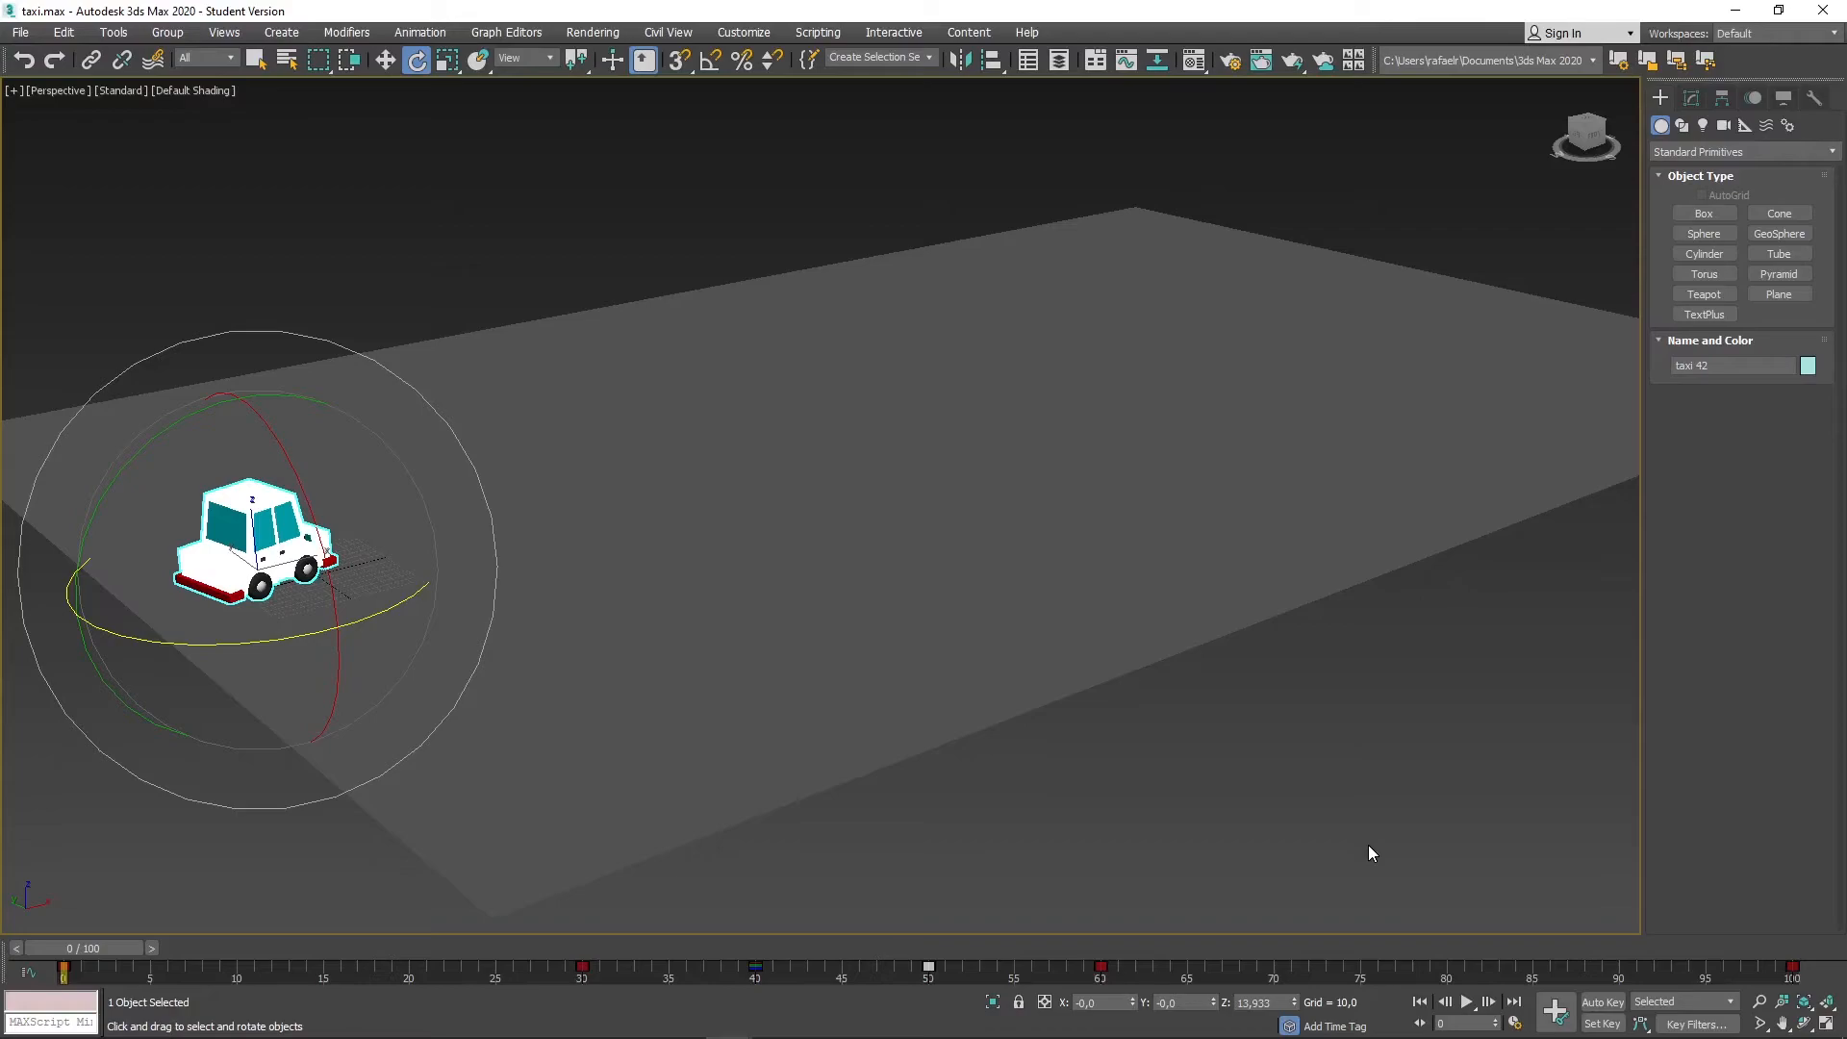
left_click(1466, 1001)
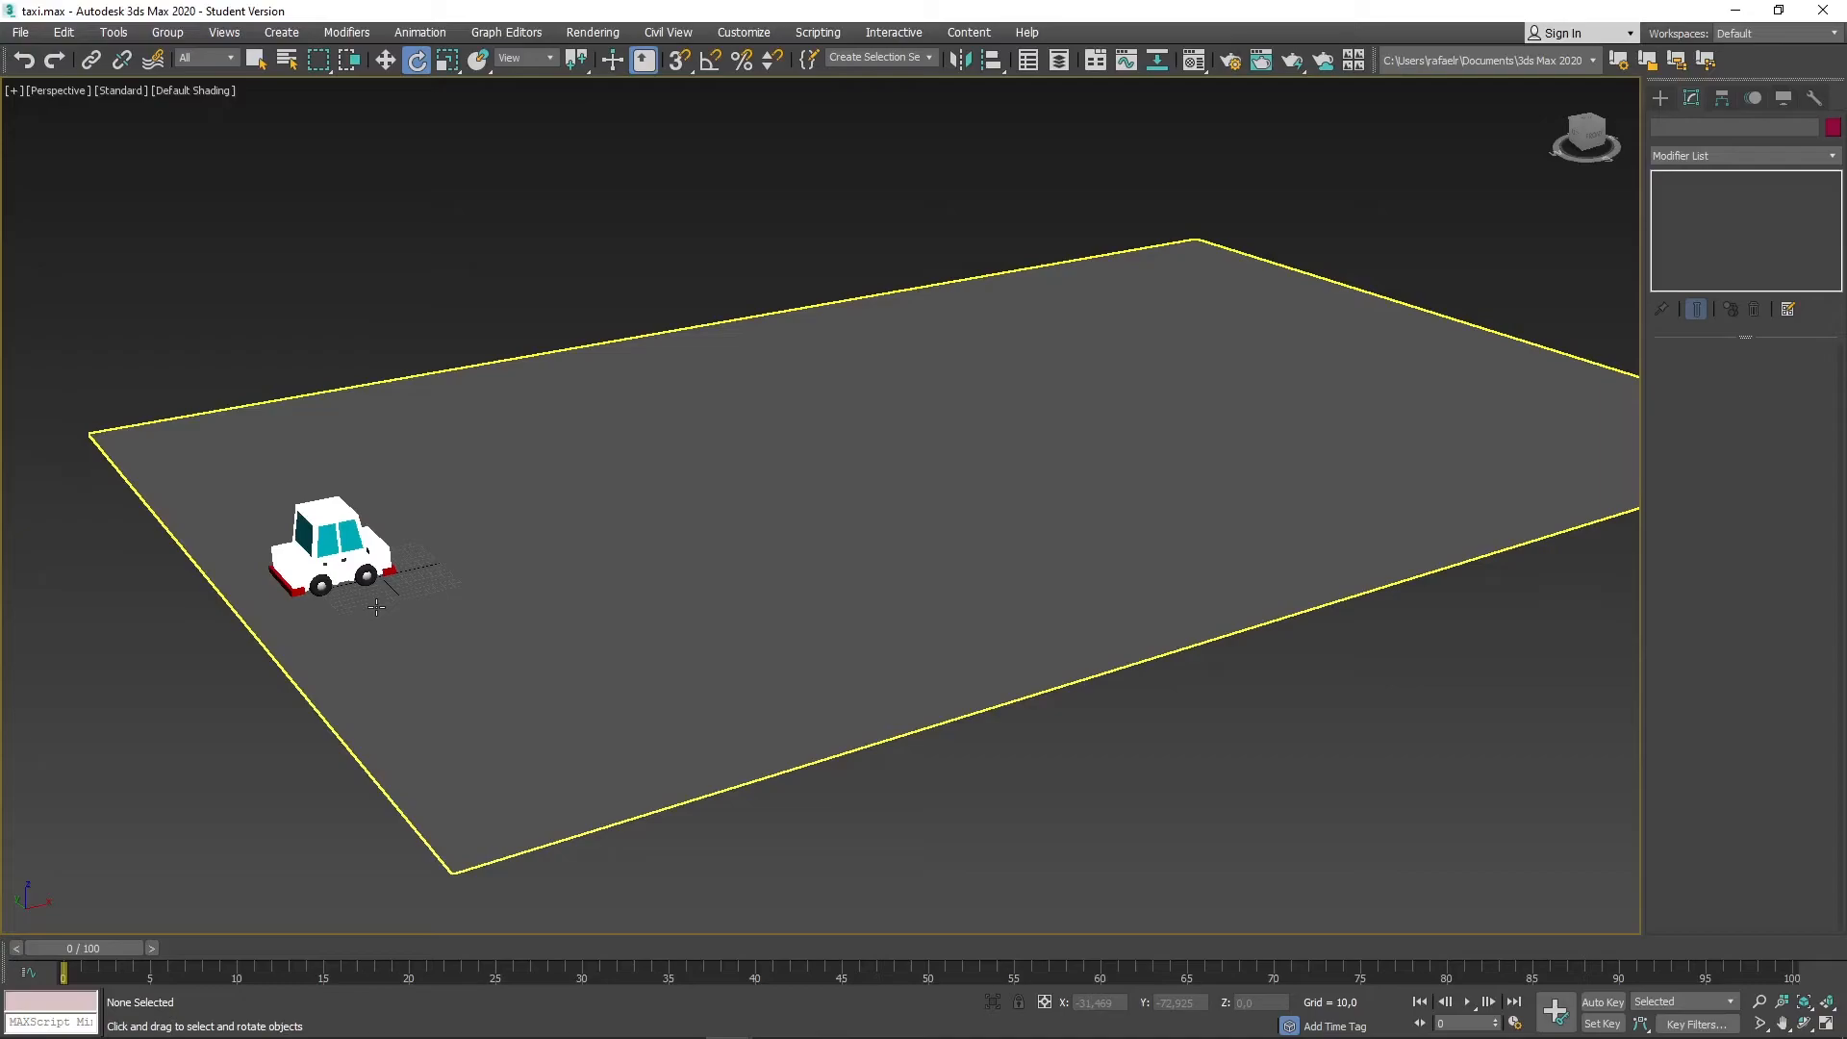
Frame the taxi up close in the perspective view and create a physical camera from that view.
scroll(319, 572, "up", 2)
scroll(318, 572, "down", 2)
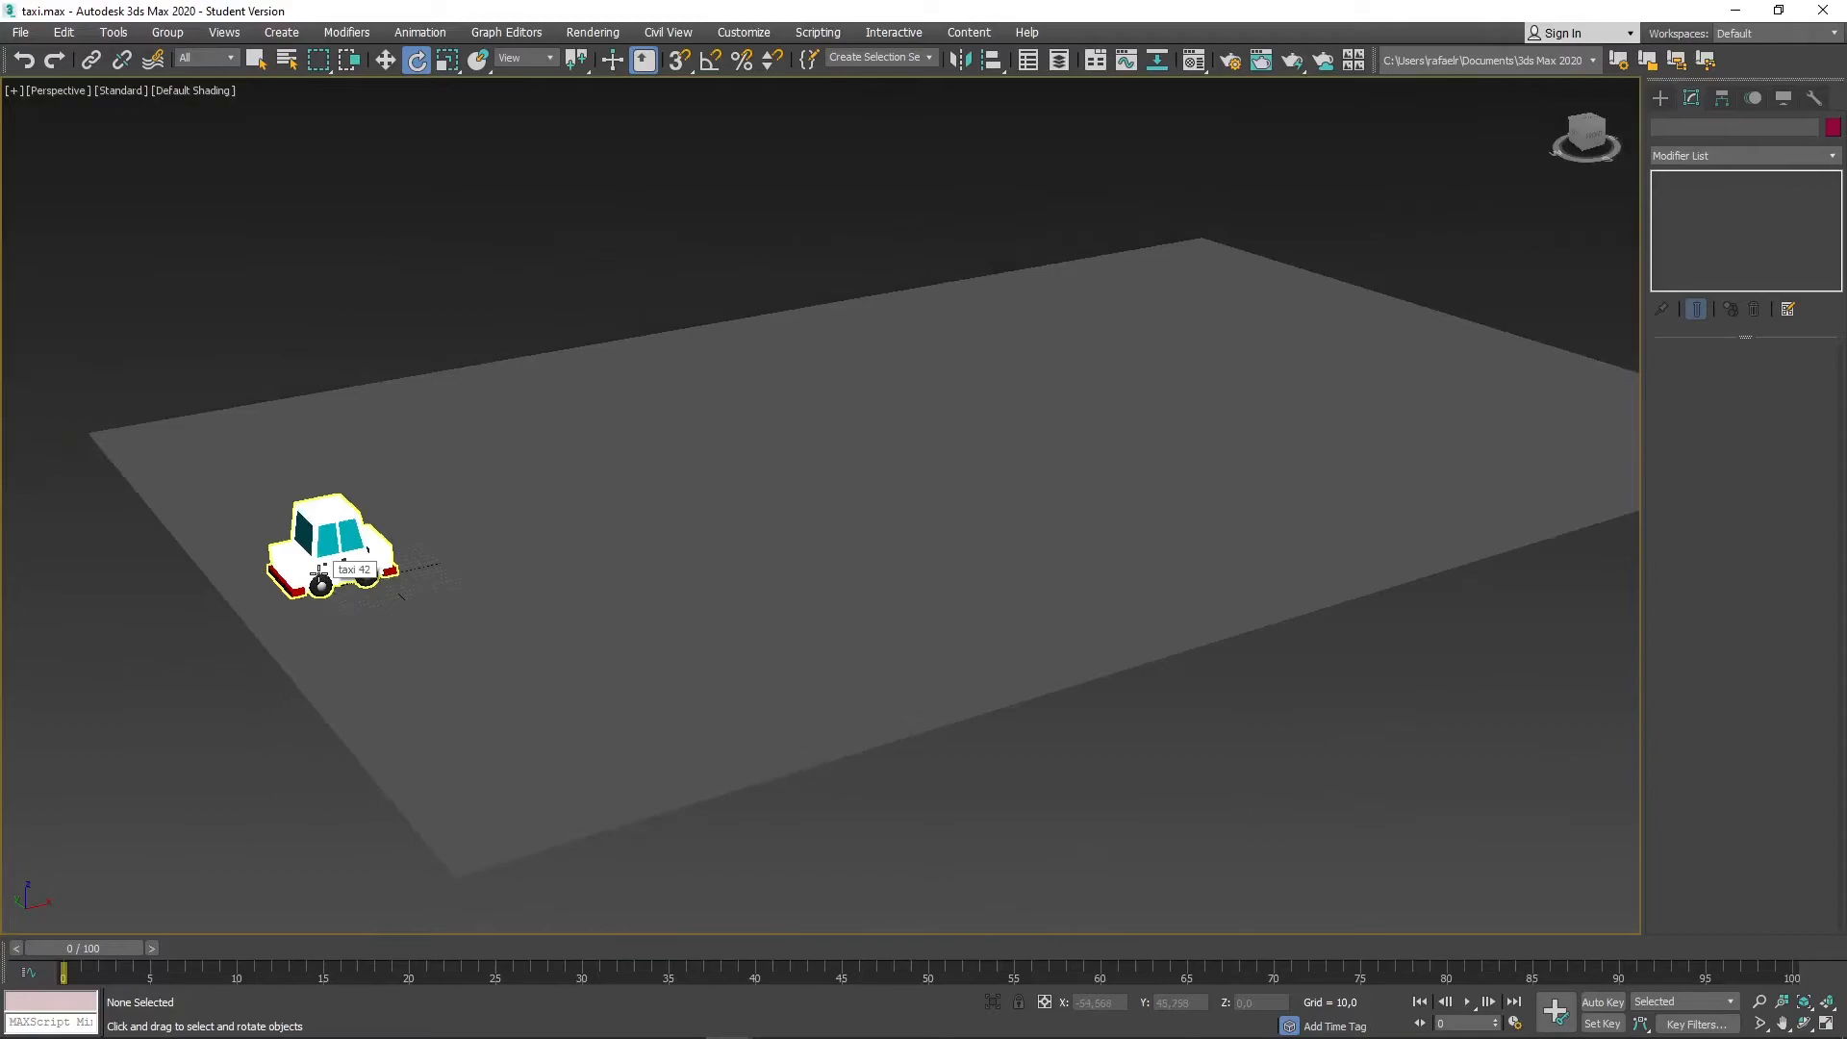
scroll(319, 572, "down", 4)
scroll(606, 528, "up", 2)
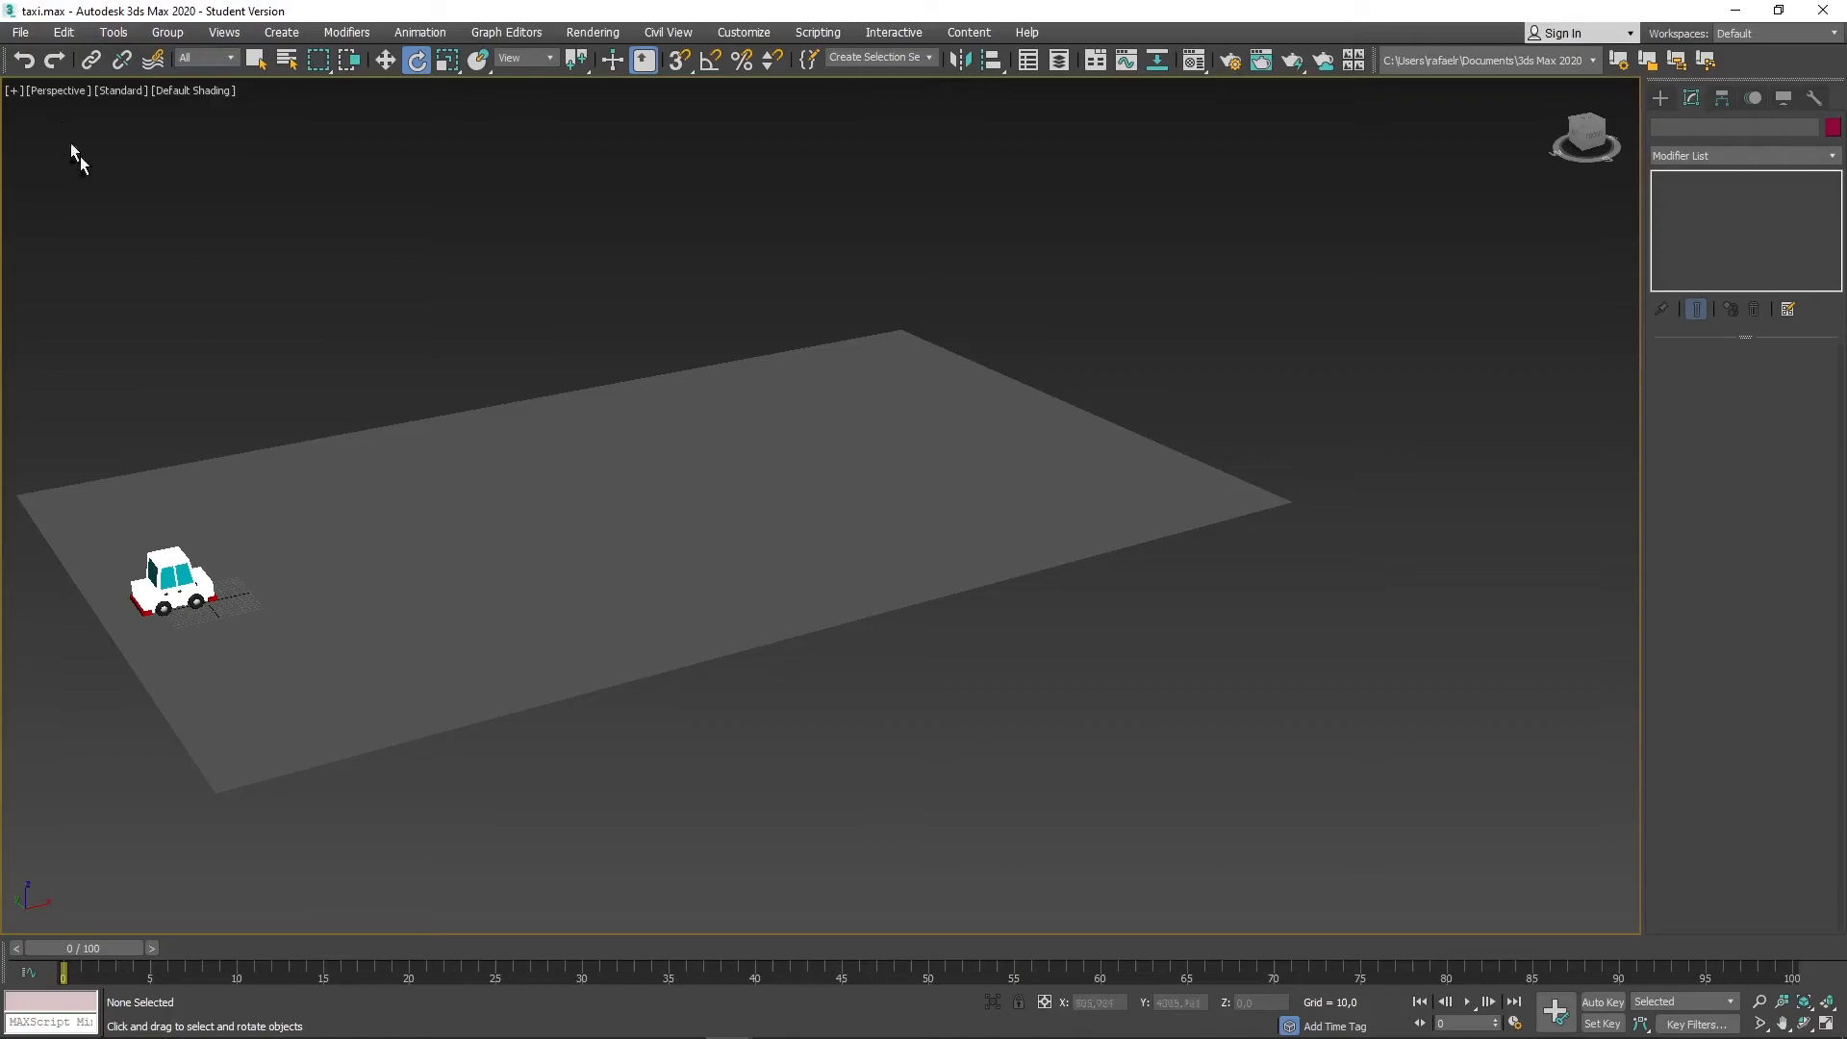
scroll(160, 412, "up", 3)
middle_click_drag(172, 470, 260, 308)
scroll(232, 359, "up", 3)
middle_click_drag(421, 382, 236, 454, "alt")
scroll(250, 528, "up", 2)
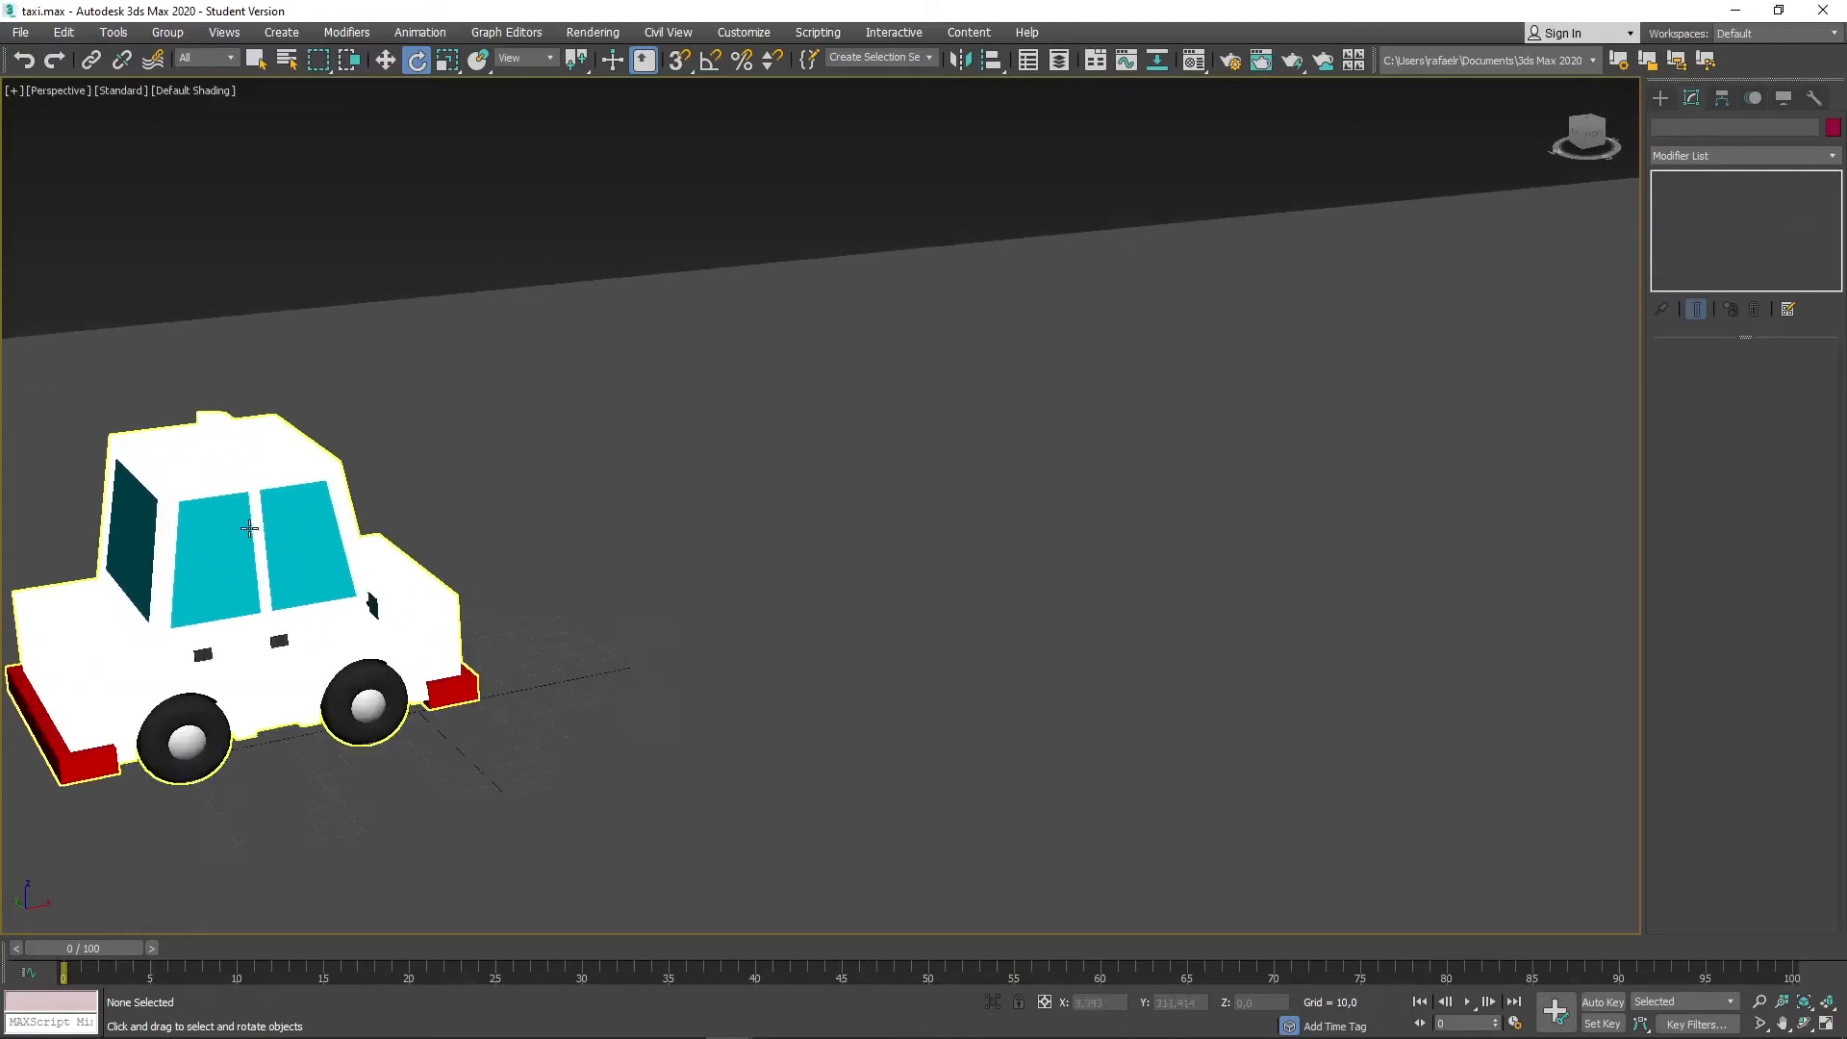
mouse_move(250, 527)
middle_mouse_down()
mouse_move(298, 529)
mouse_move(280, 533)
middle_mouse_up()
scroll(298, 528, "down", 2)
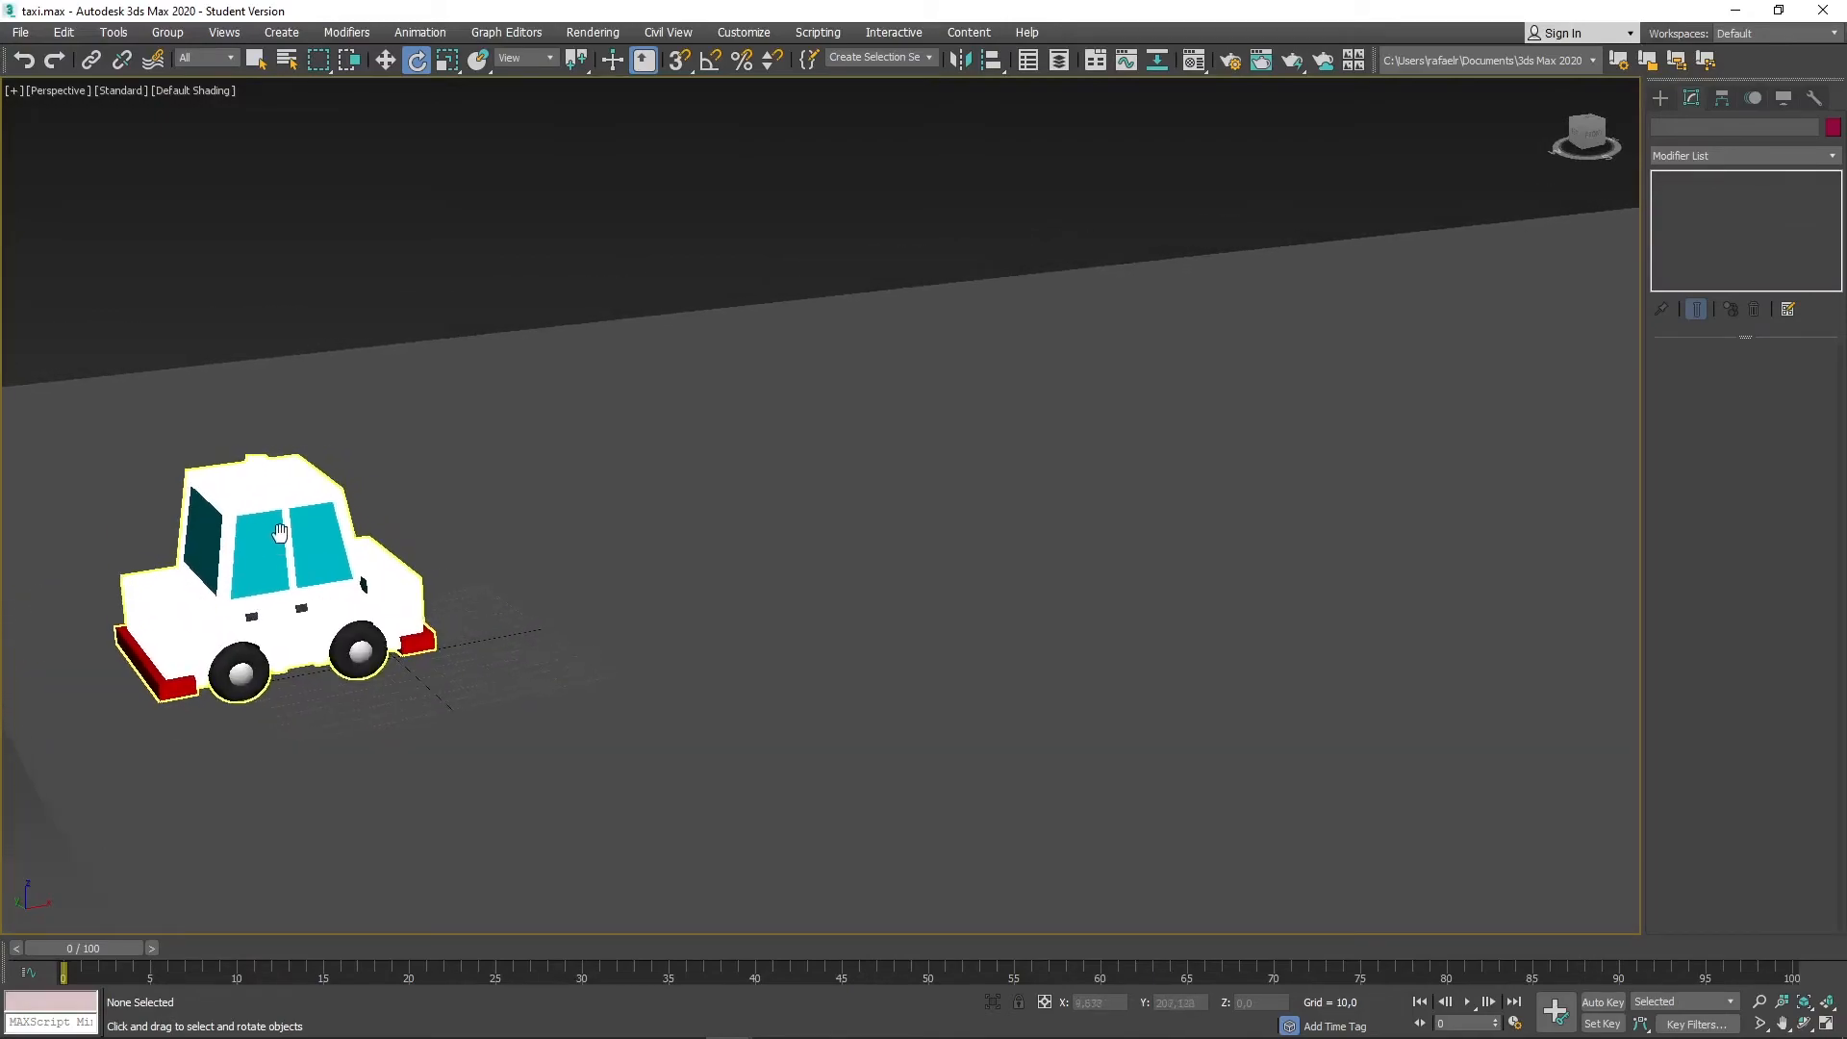
left_click(292, 33)
mouse_move(376, 341)
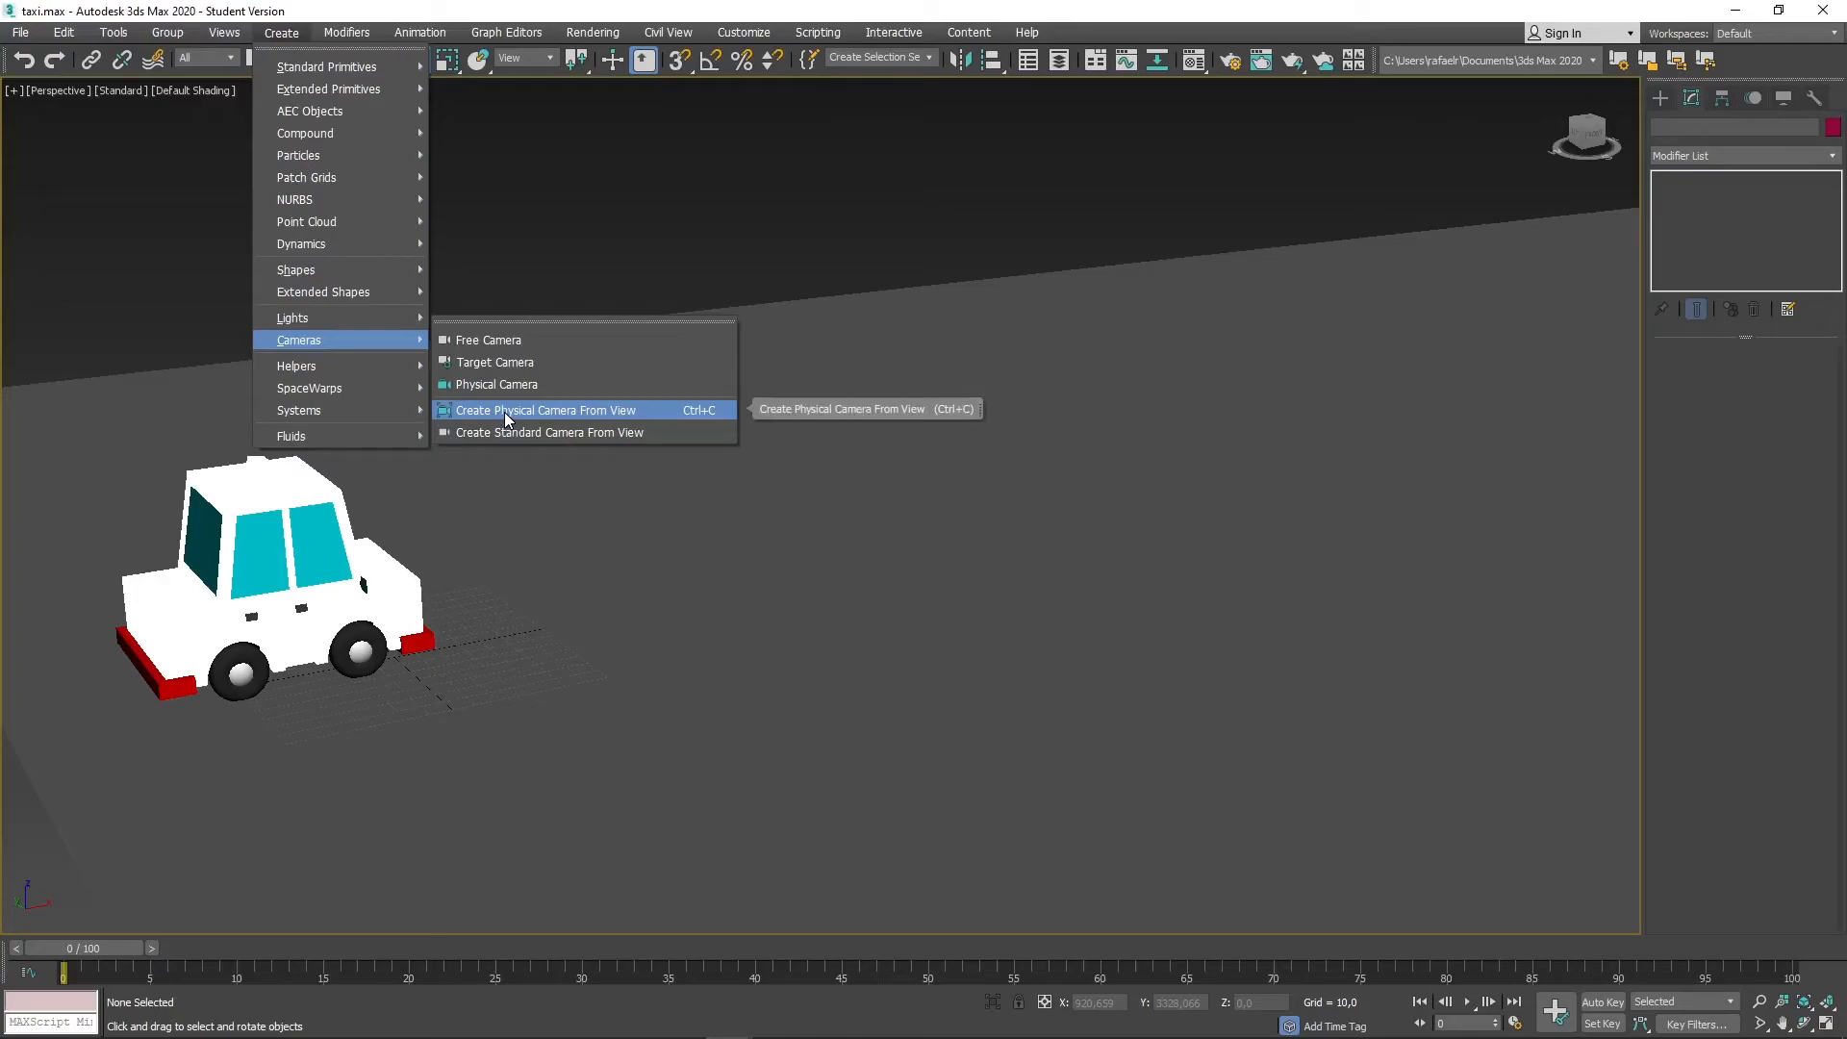
left_click(505, 416)
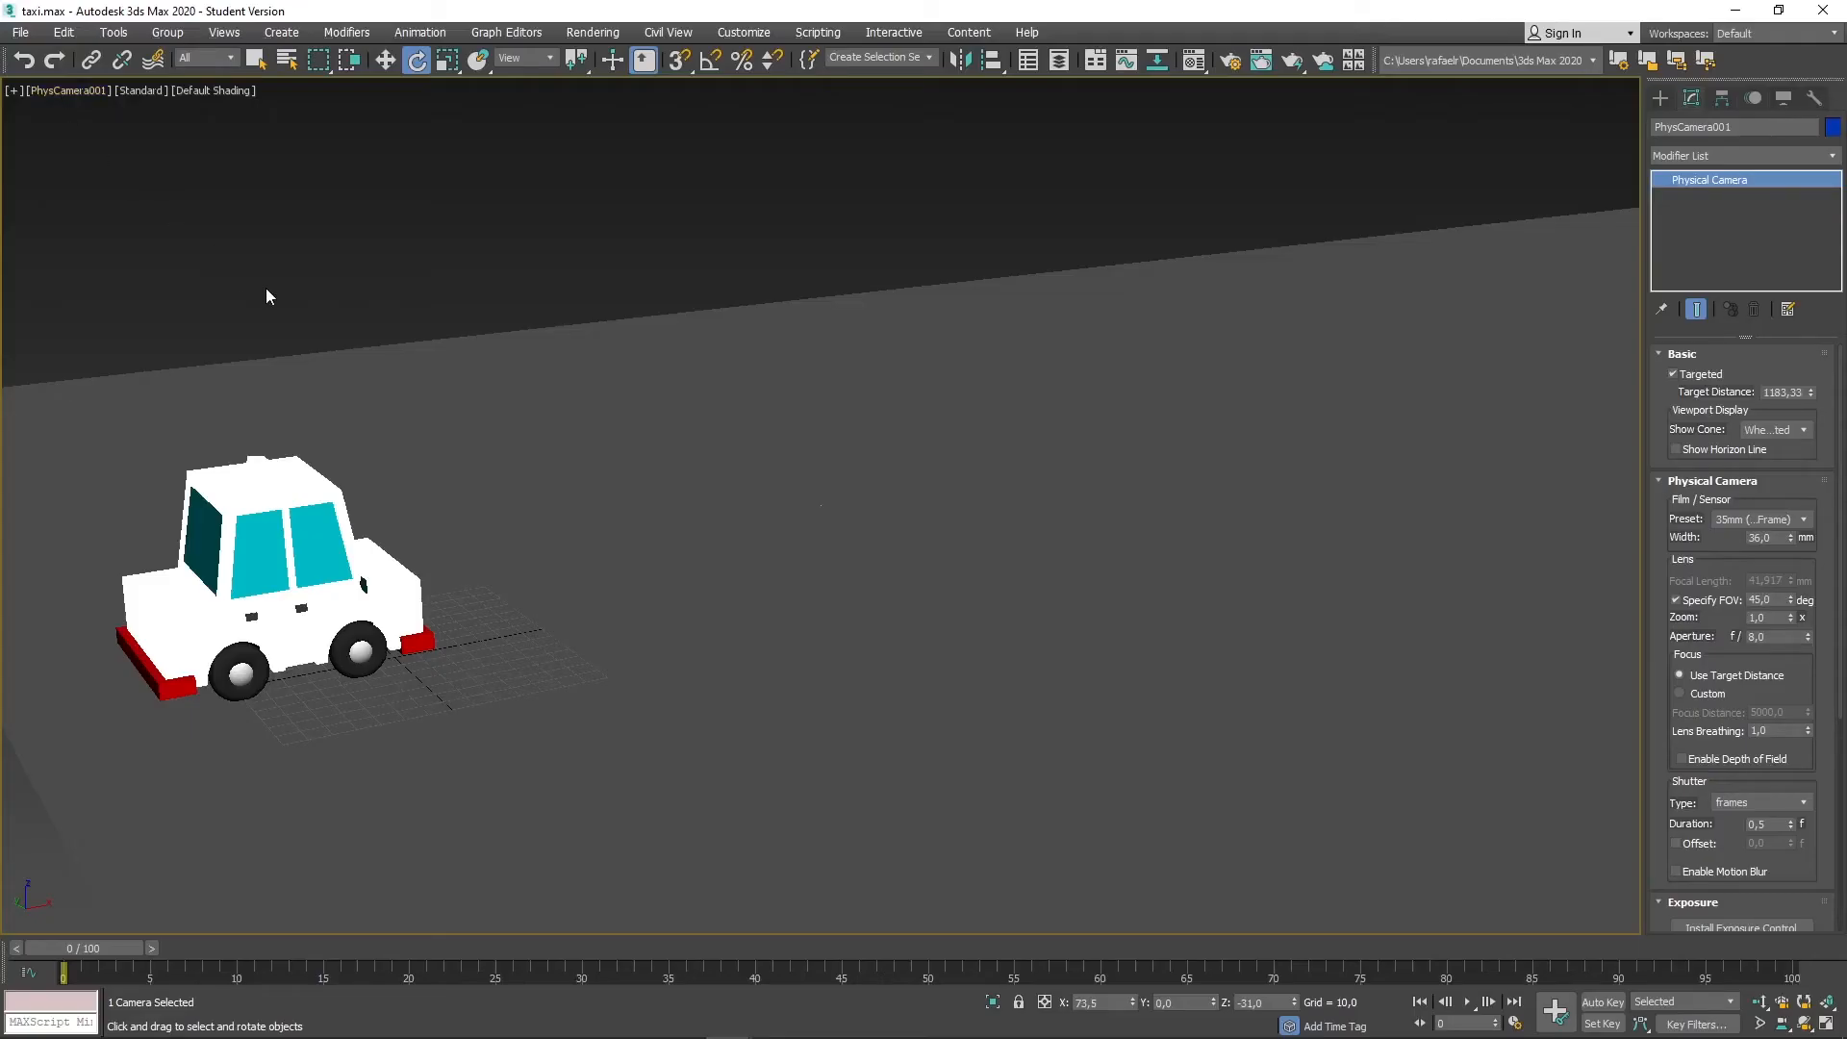
Move the physical camera's target next to the taxi, to about X 18.5, Y 34, and check the framing through the camera.
key("p")
scroll(257, 291, "down", 5)
middle_click_drag(299, 396, 763, 458, "alt")
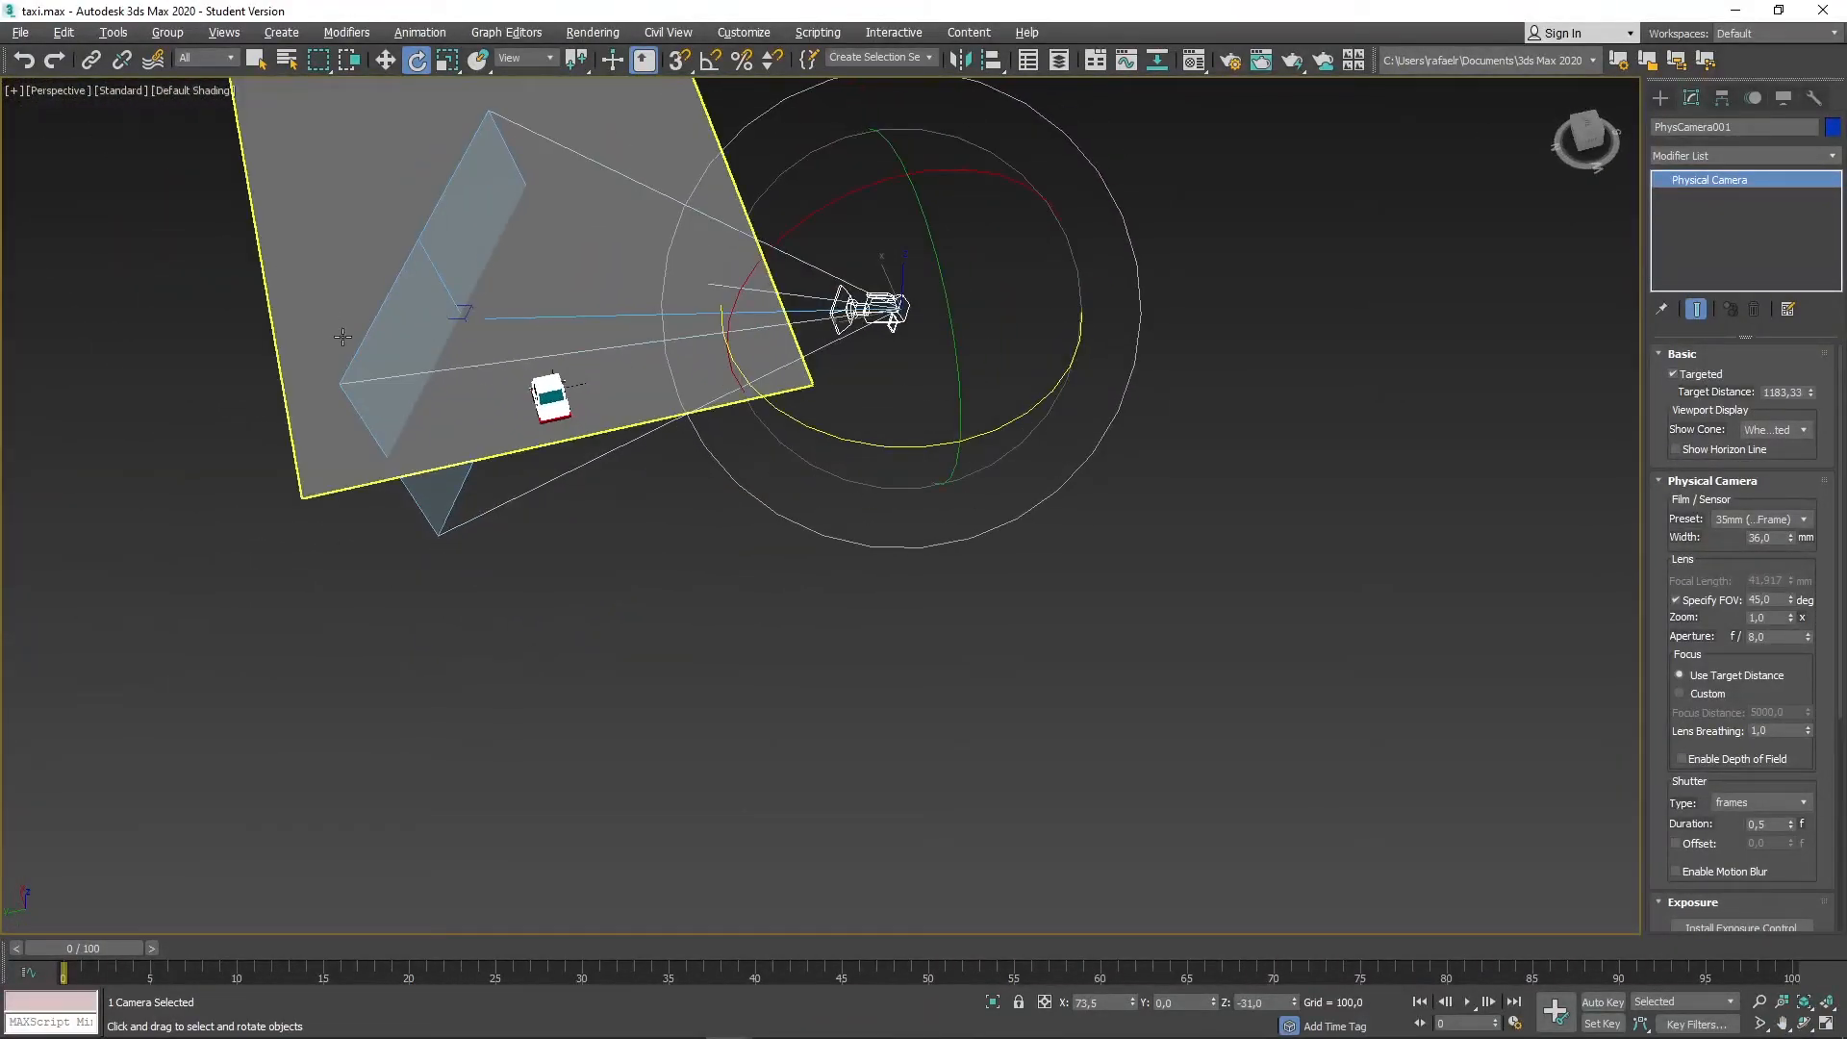
key("w")
left_click(464, 319)
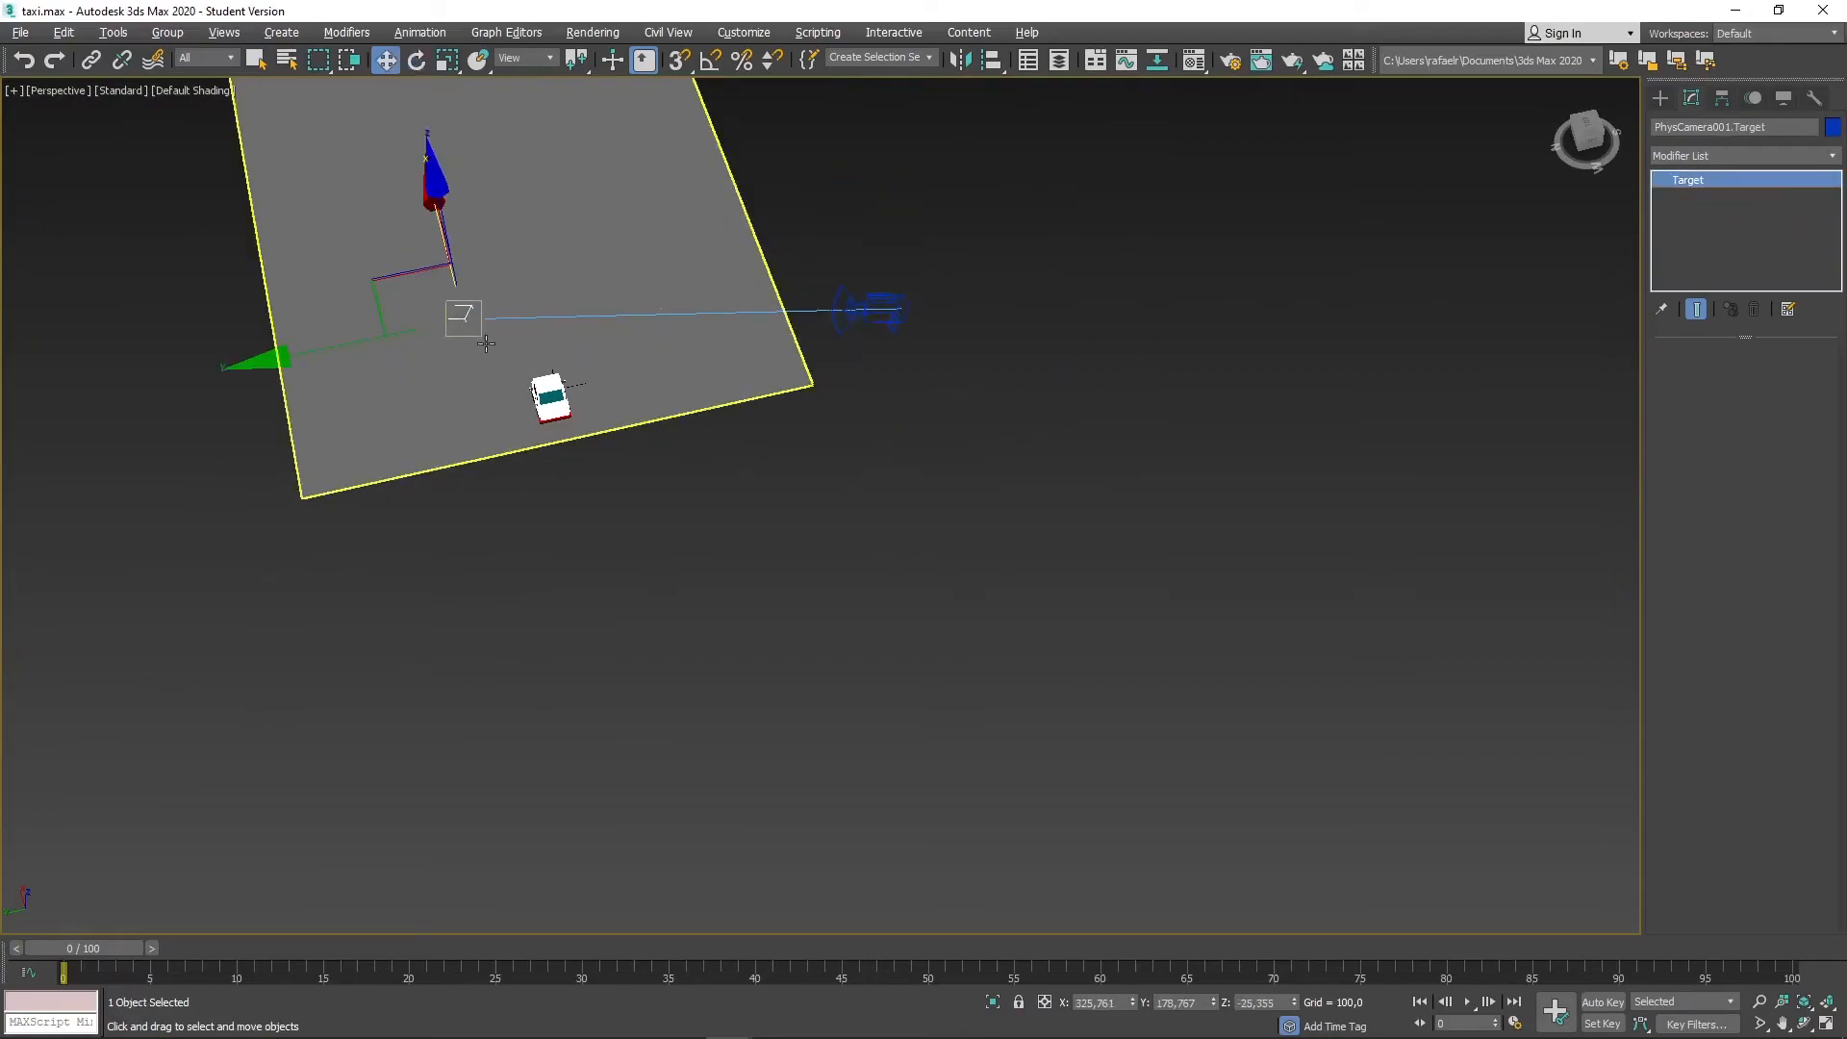
left_click_drag(373, 343, 429, 338)
left_click_drag(494, 208, 522, 289)
middle_click_drag(779, 436, 635, 482, "alt")
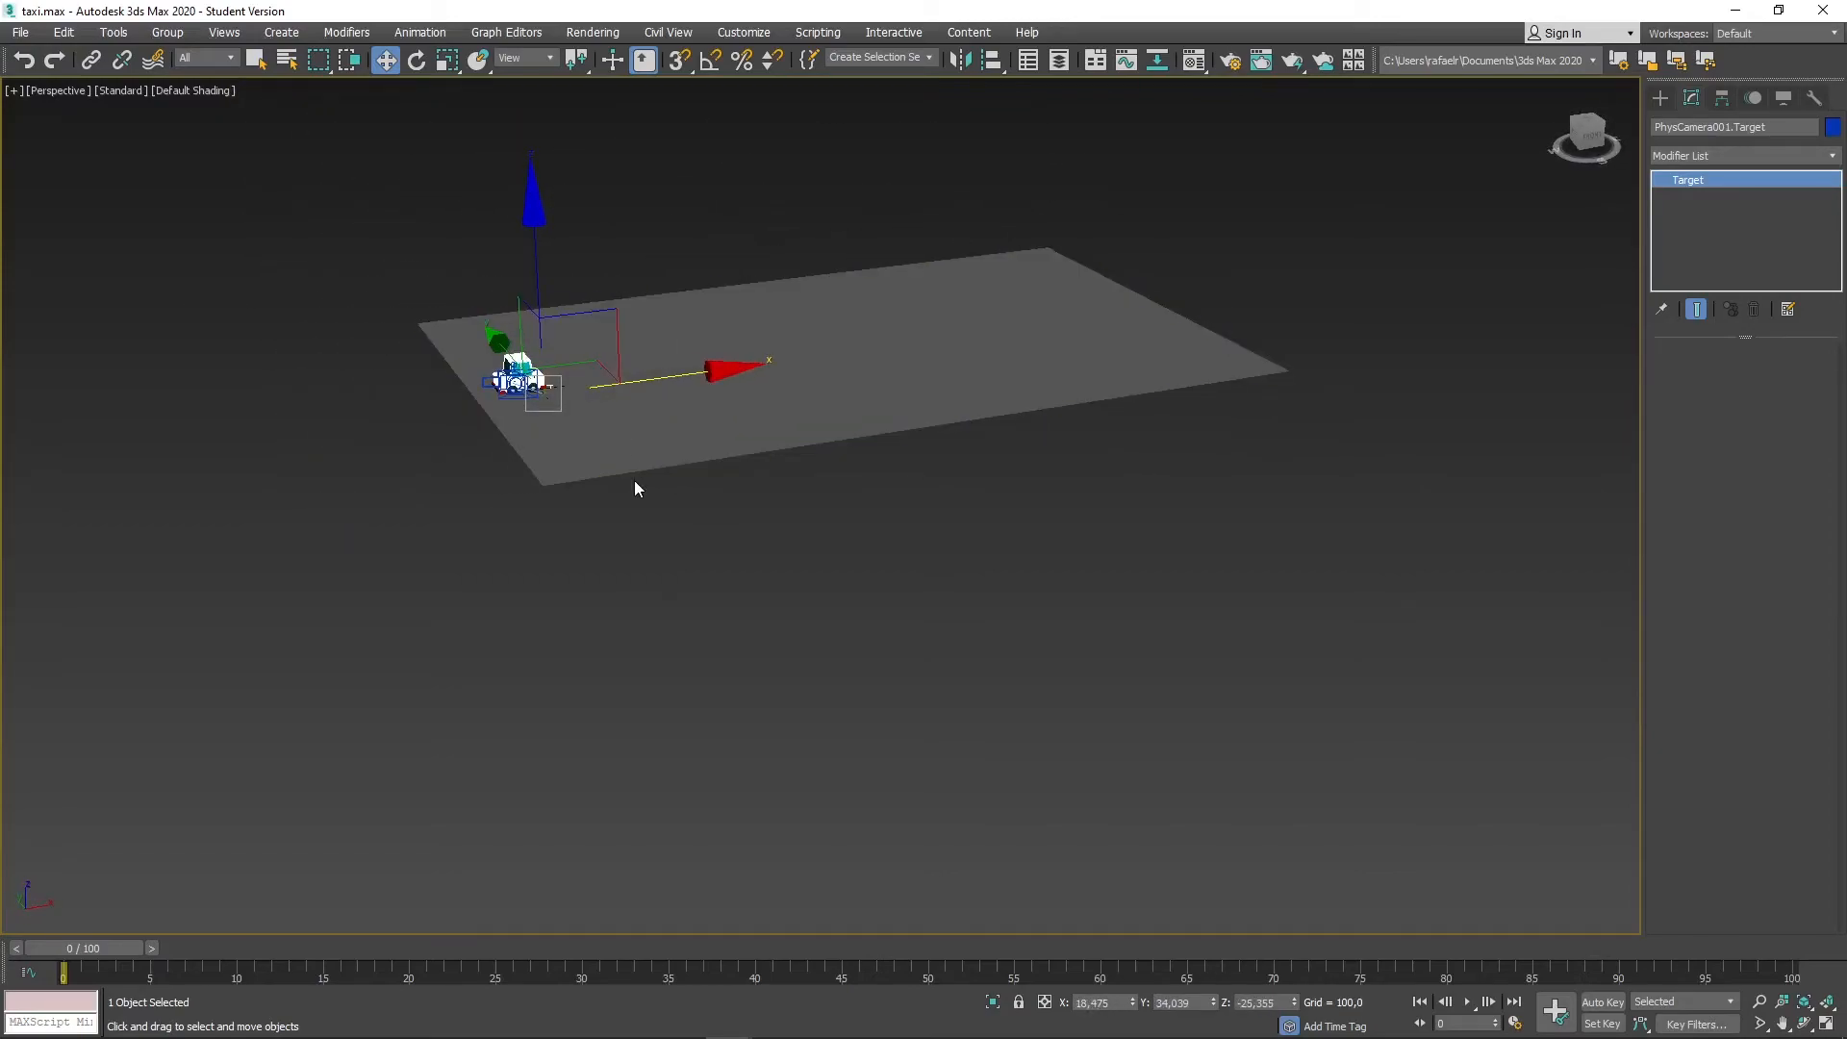
key("c")
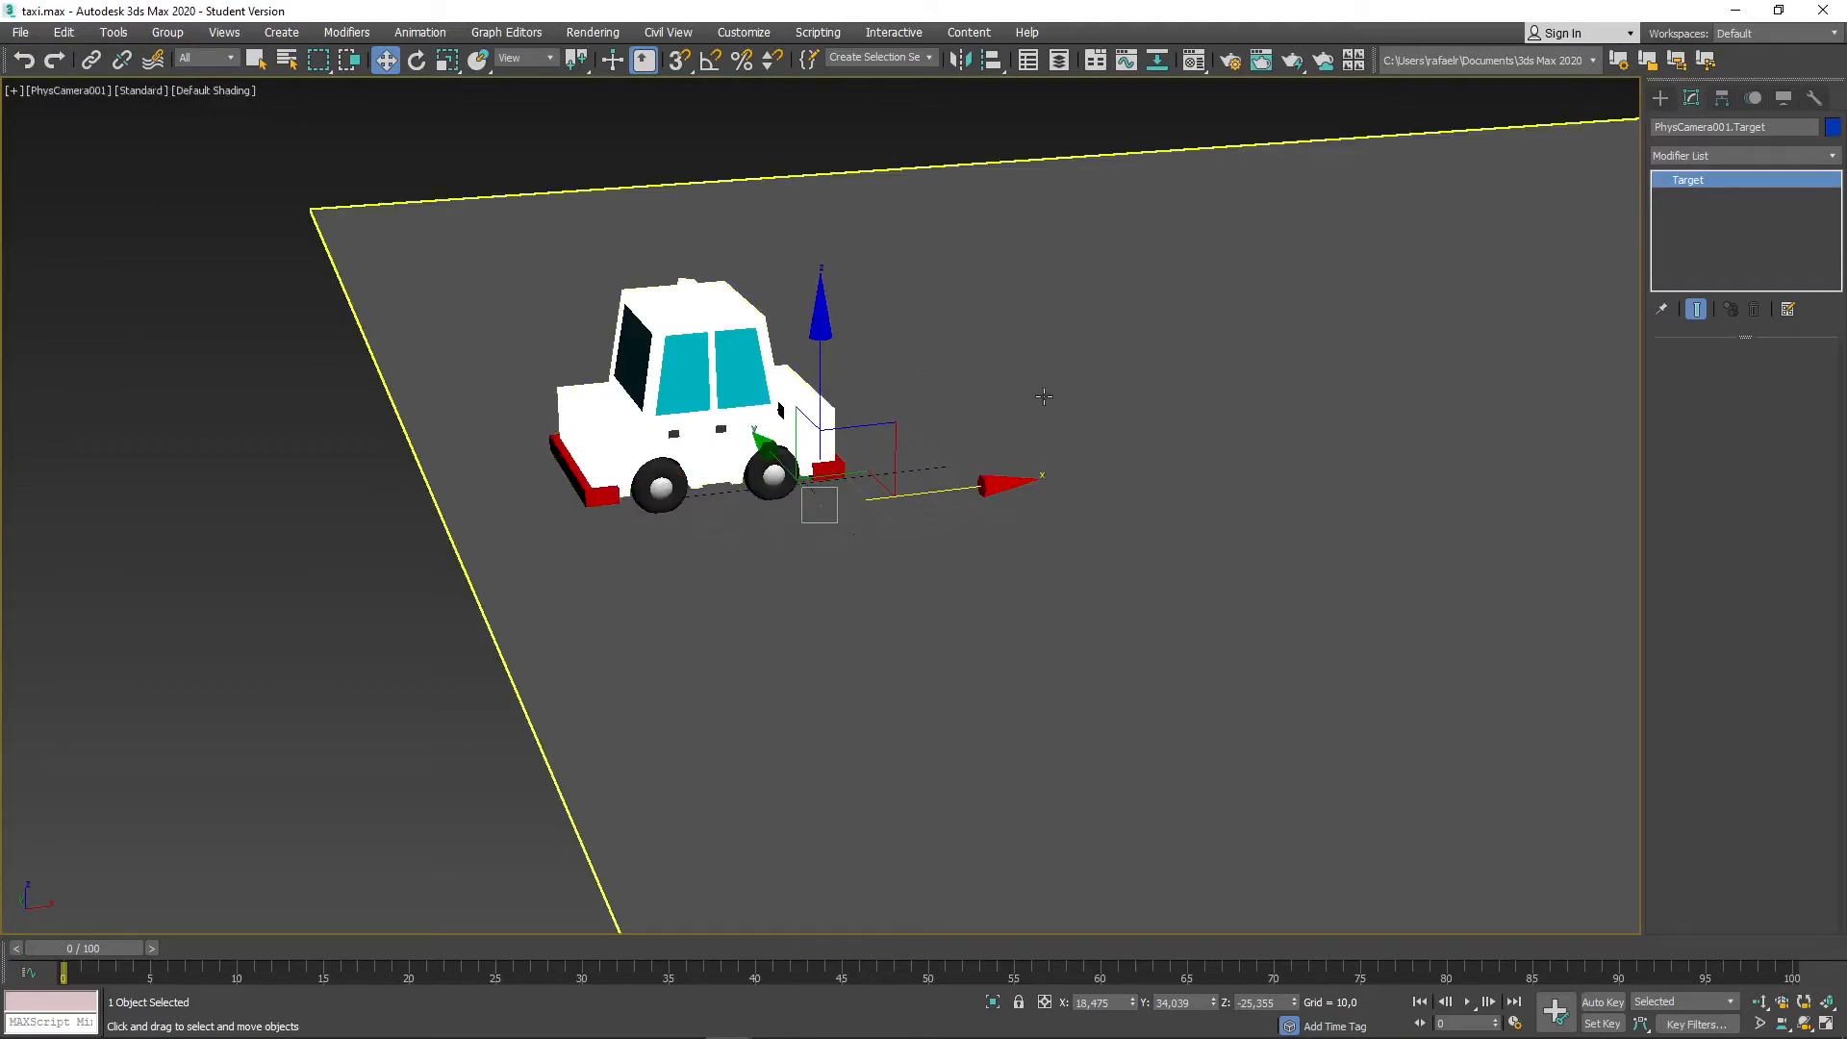
Return to the perspective view, select the physical camera, and examine its lens and focus settings and its cone around the taxi.
key("p")
scroll(1040, 409, "down", 4)
middle_click_drag(1010, 385, 843, 470, "alt")
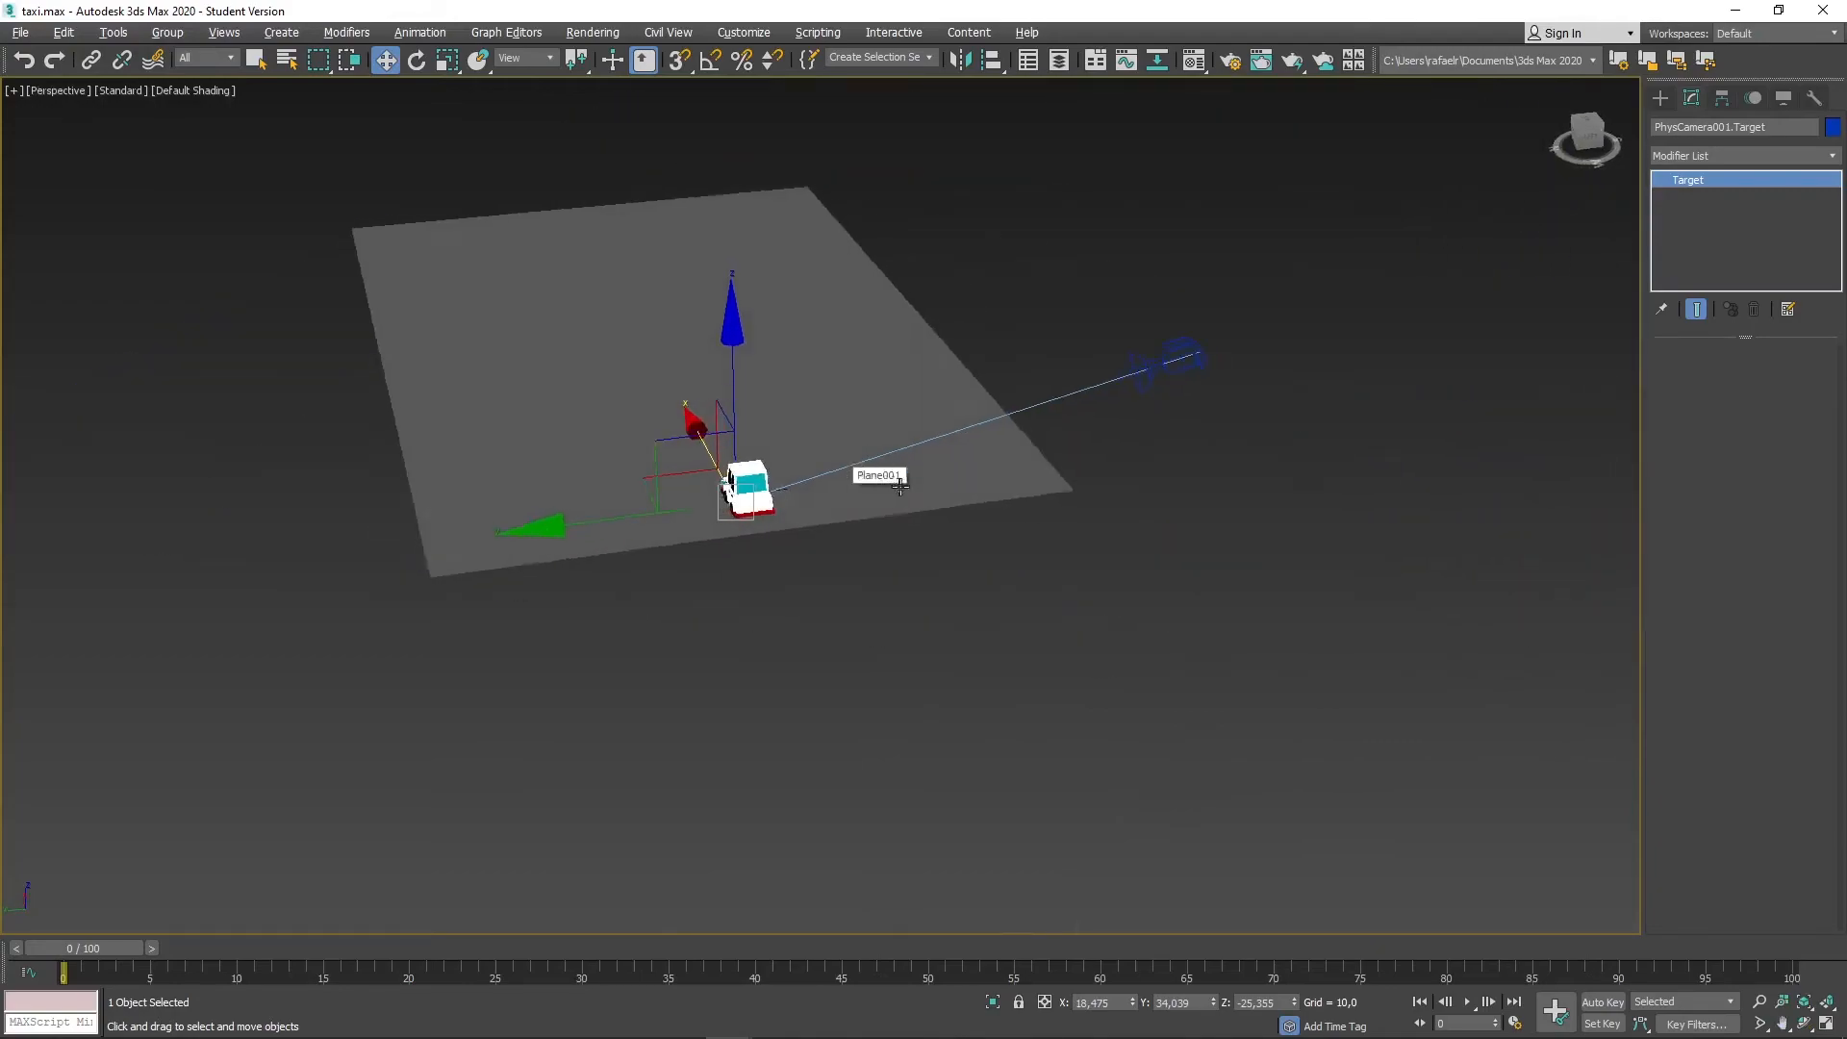
left_click(1194, 357)
scroll(1274, 353, "up", 4)
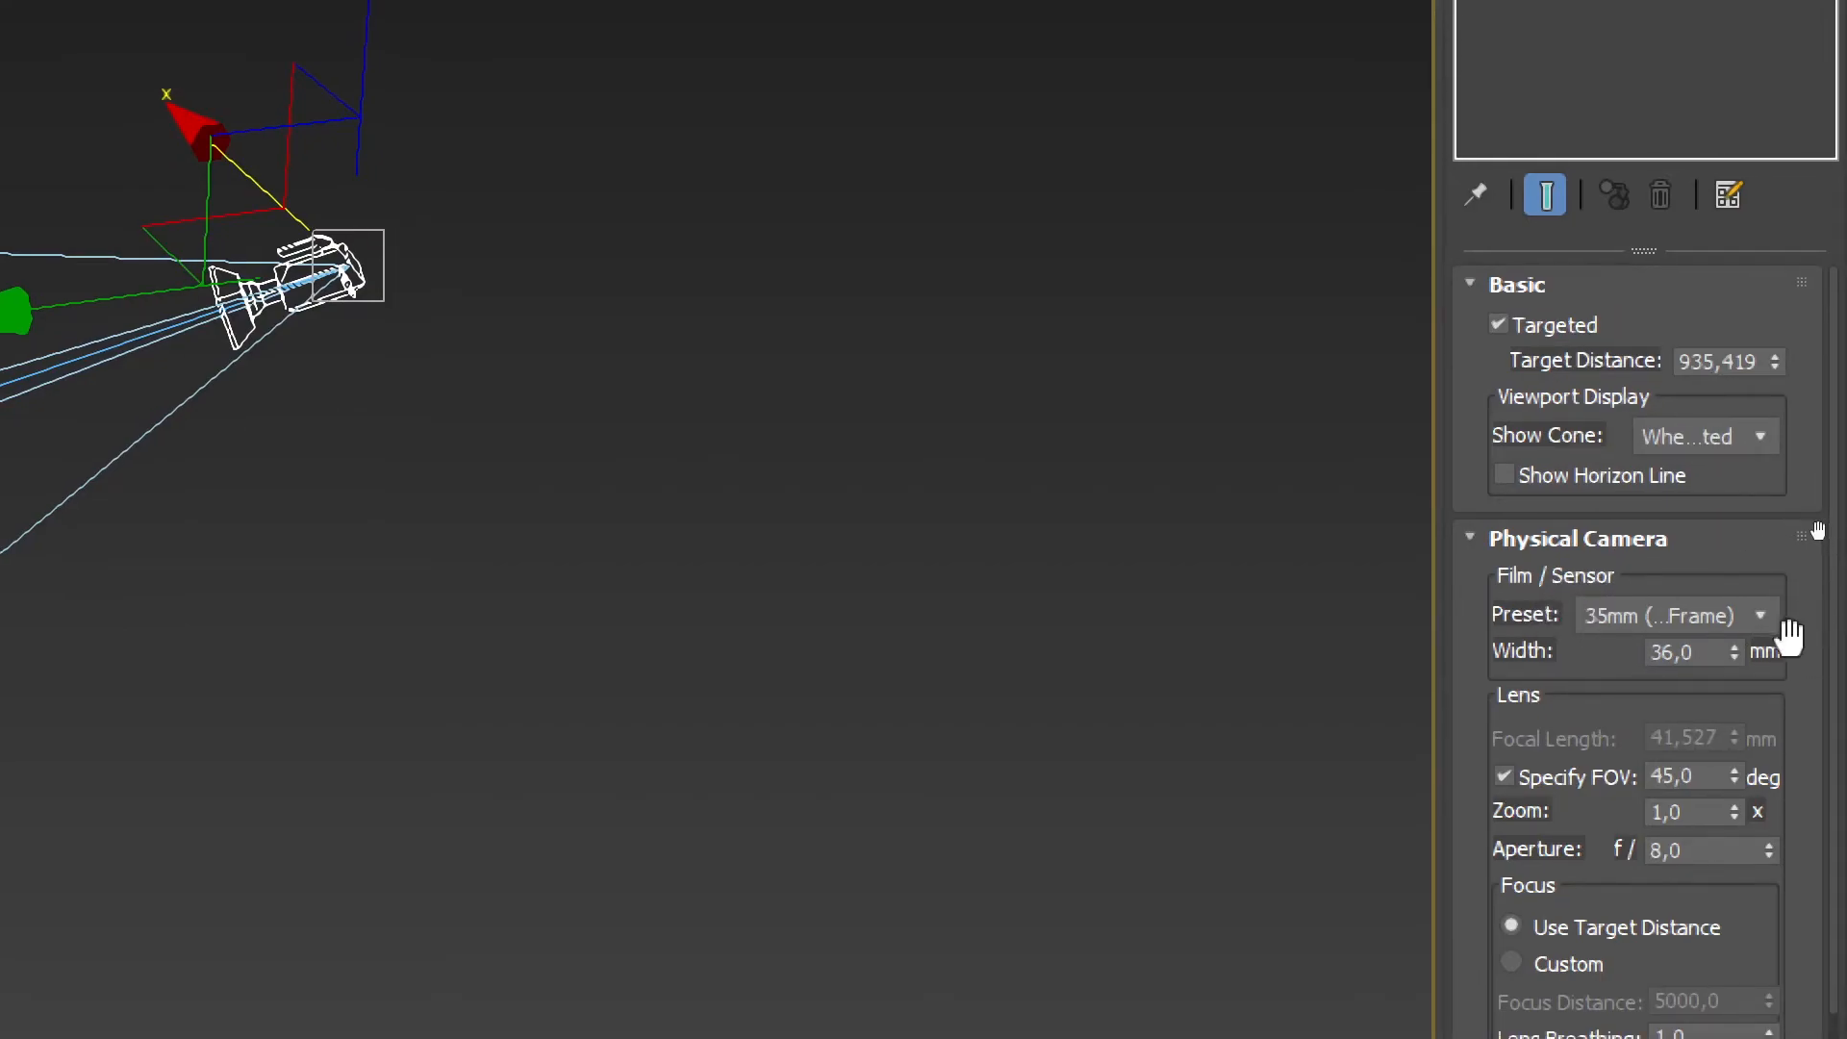
scroll(1788, 636, "down", 3)
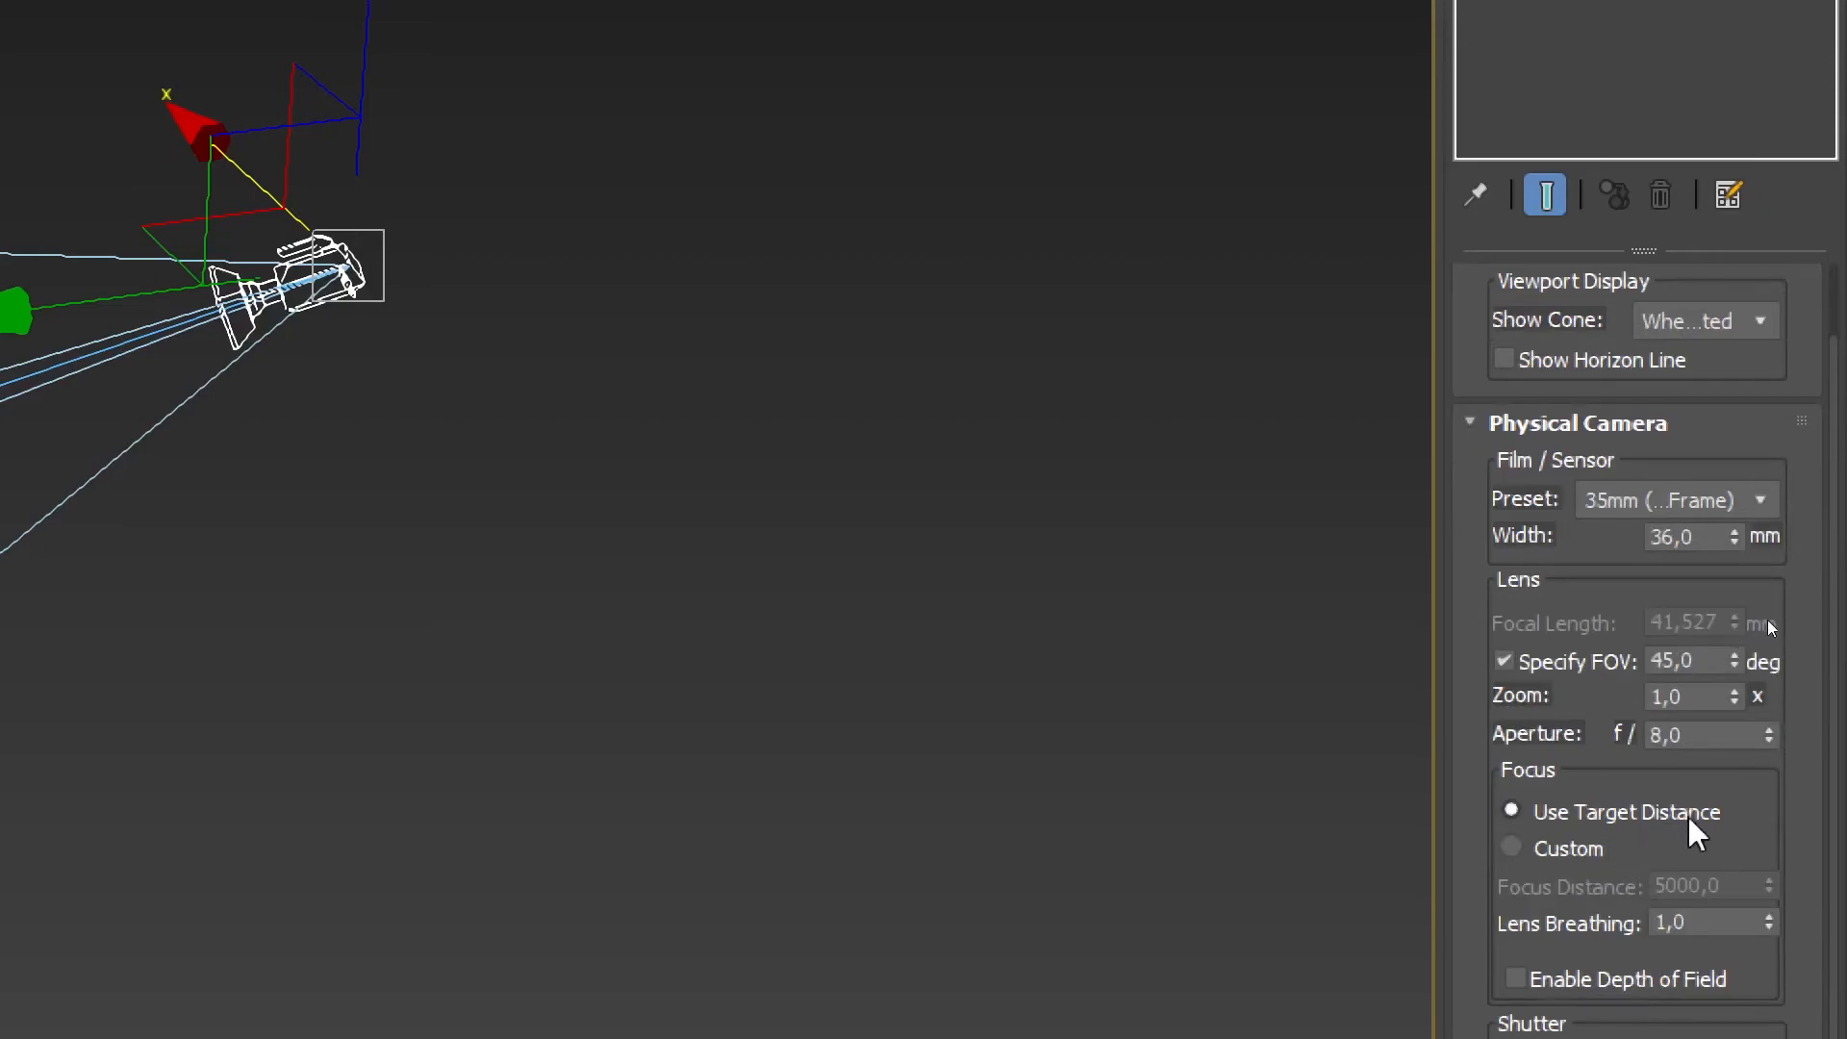
scroll(1775, 636, "down", 3)
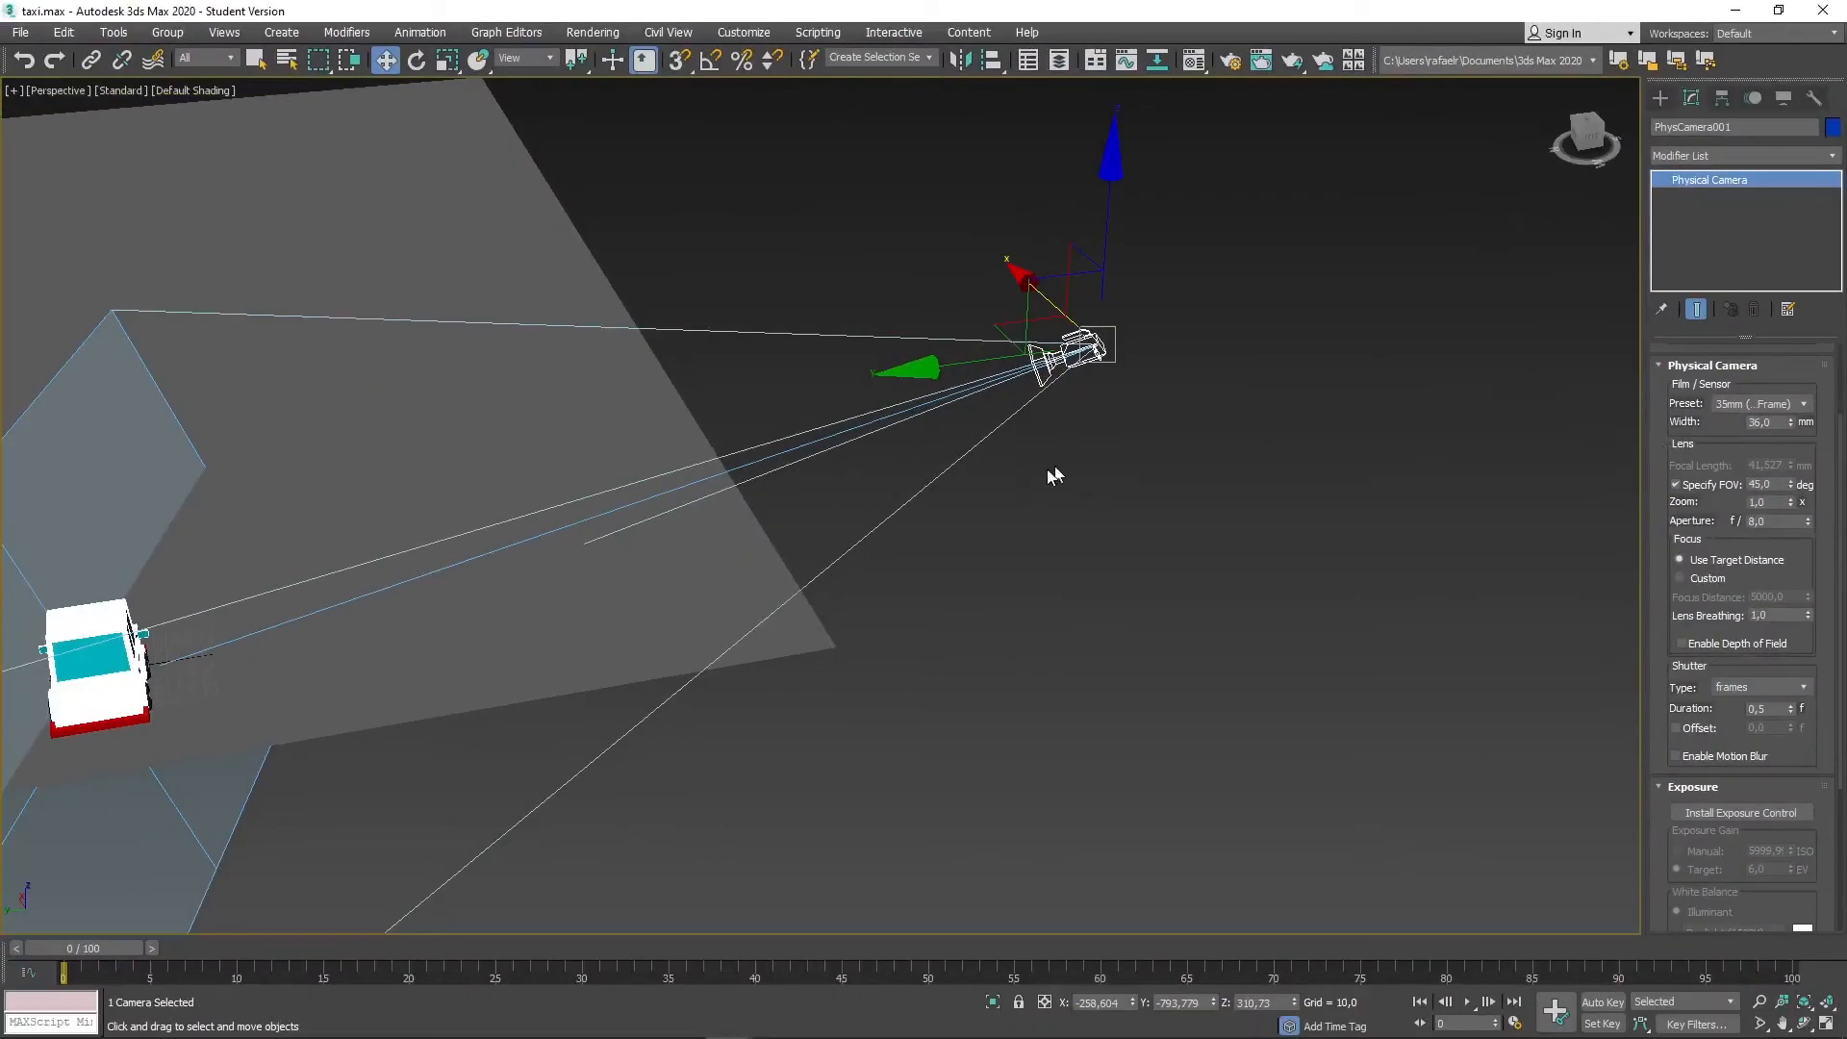
scroll(529, 534, "down", 2)
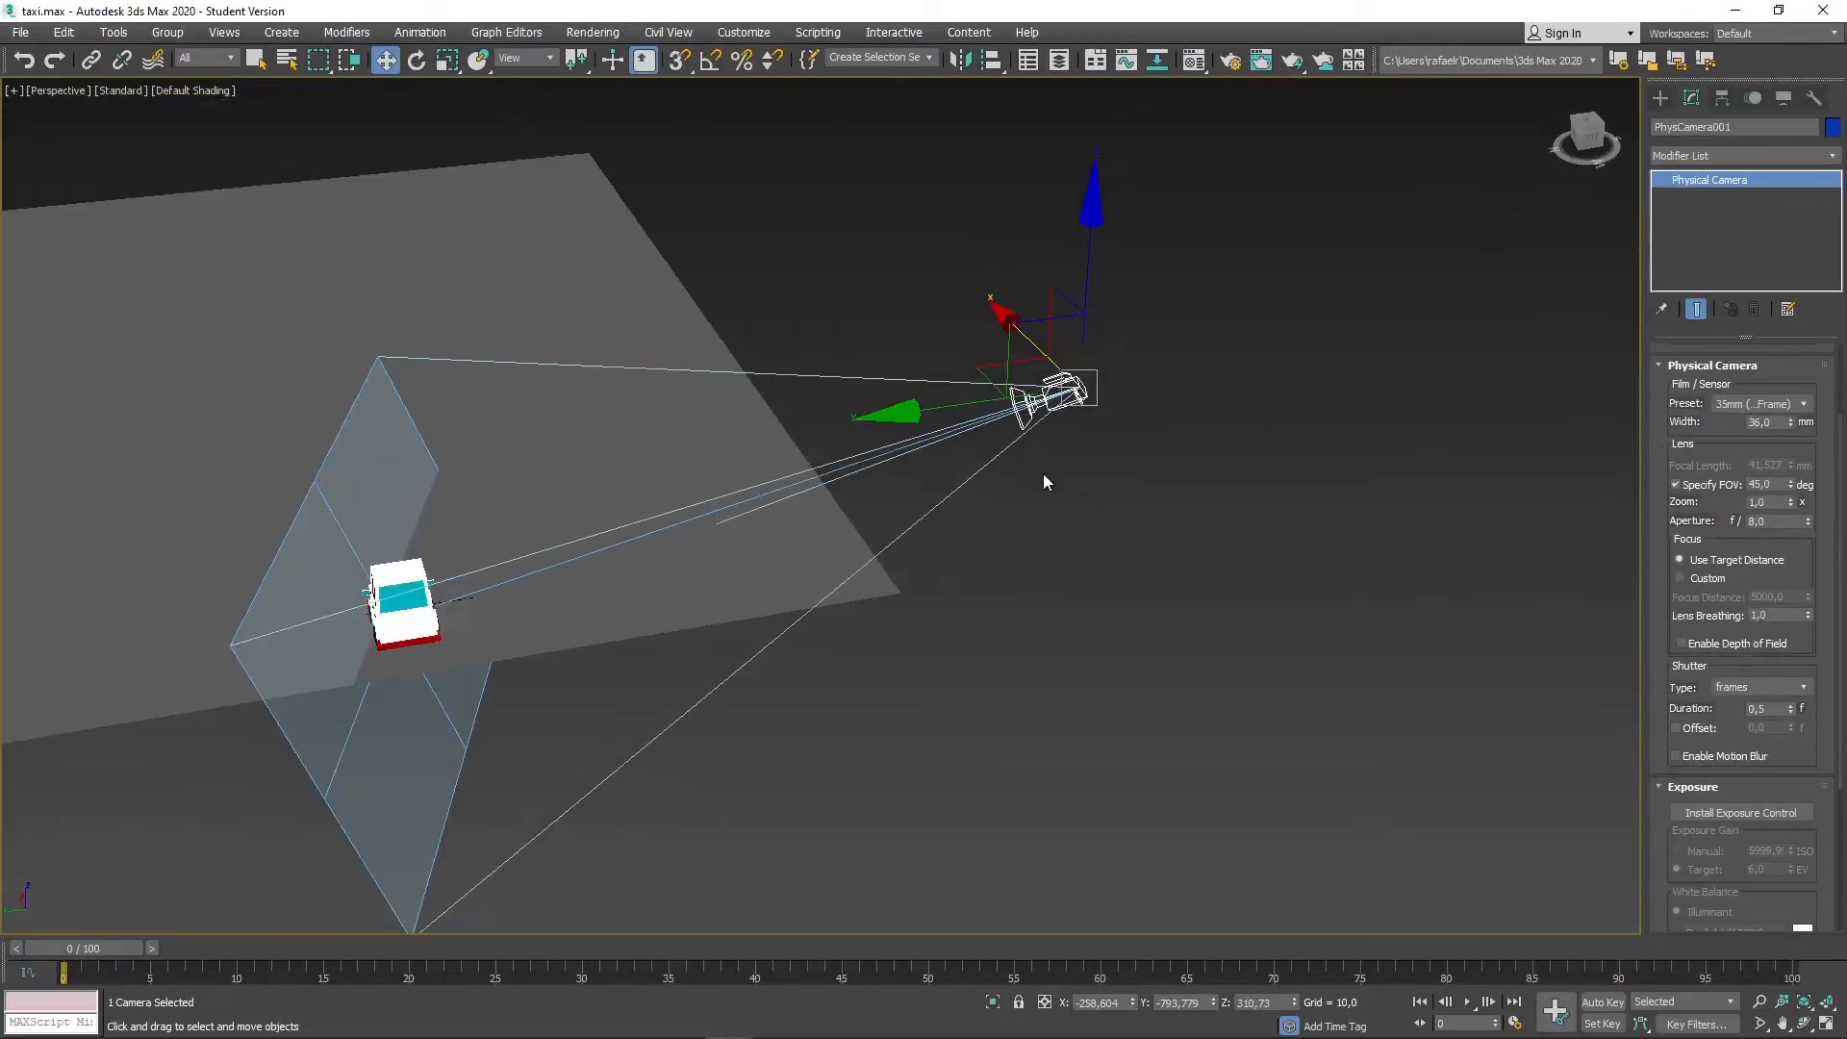
middle_click_drag(1093, 533, 915, 539, "alt")
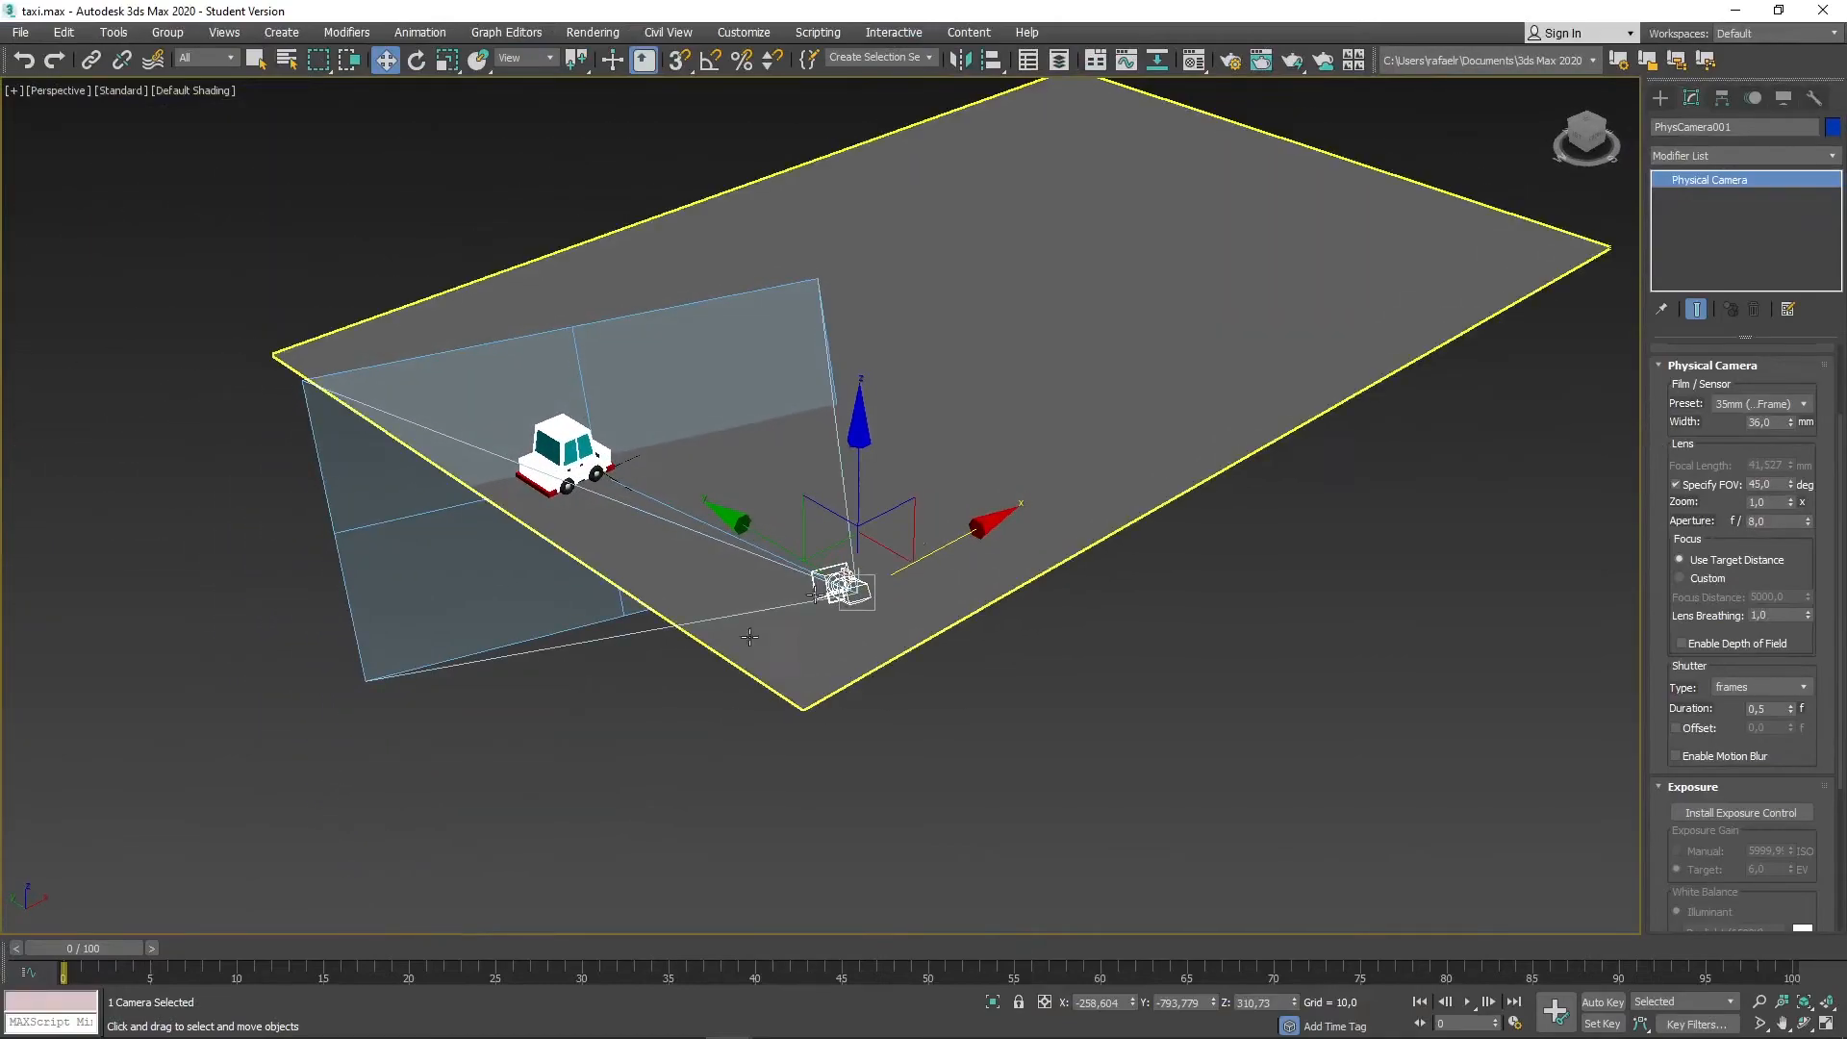
mouse_move(114, 950)
left_mouse_down()
mouse_move(602, 909)
mouse_move(84, 966)
left_mouse_up()
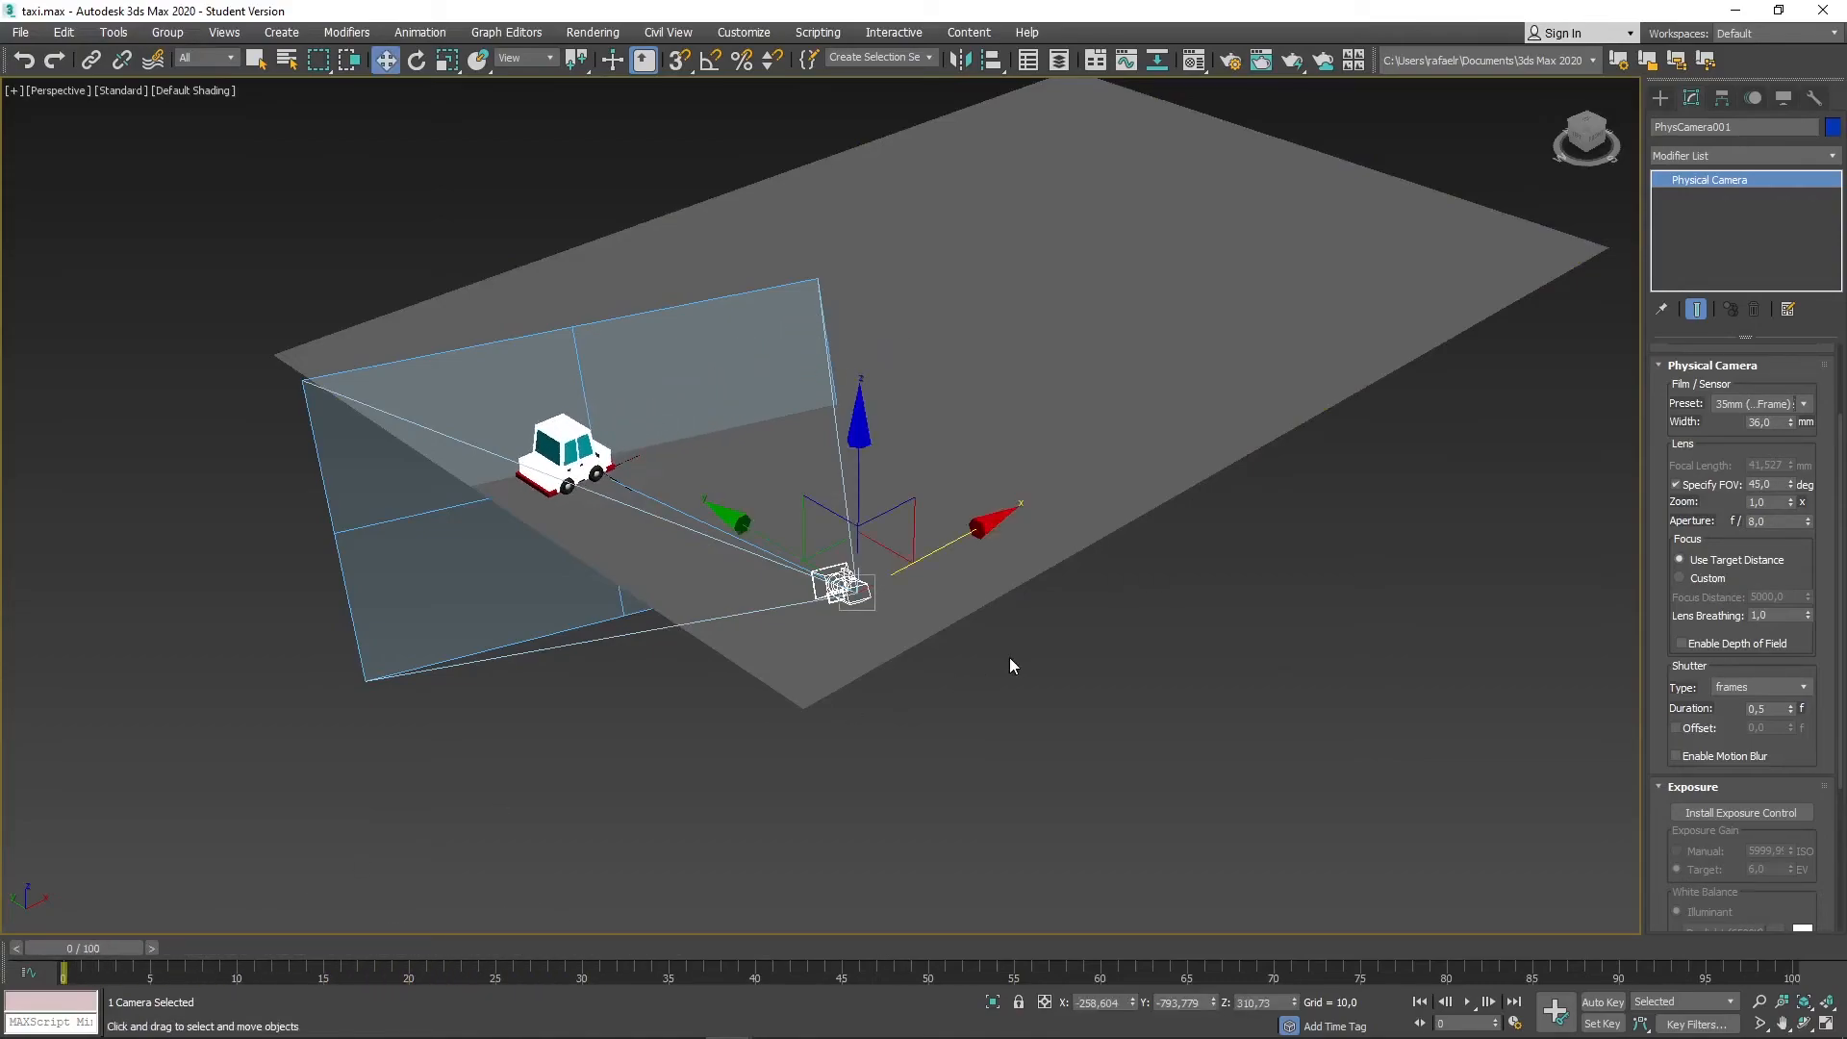
Compare the framing seen through the physical camera with its placement beside the taxi in the perspective view.
middle_click_drag(1008, 665, 829, 612, "alt")
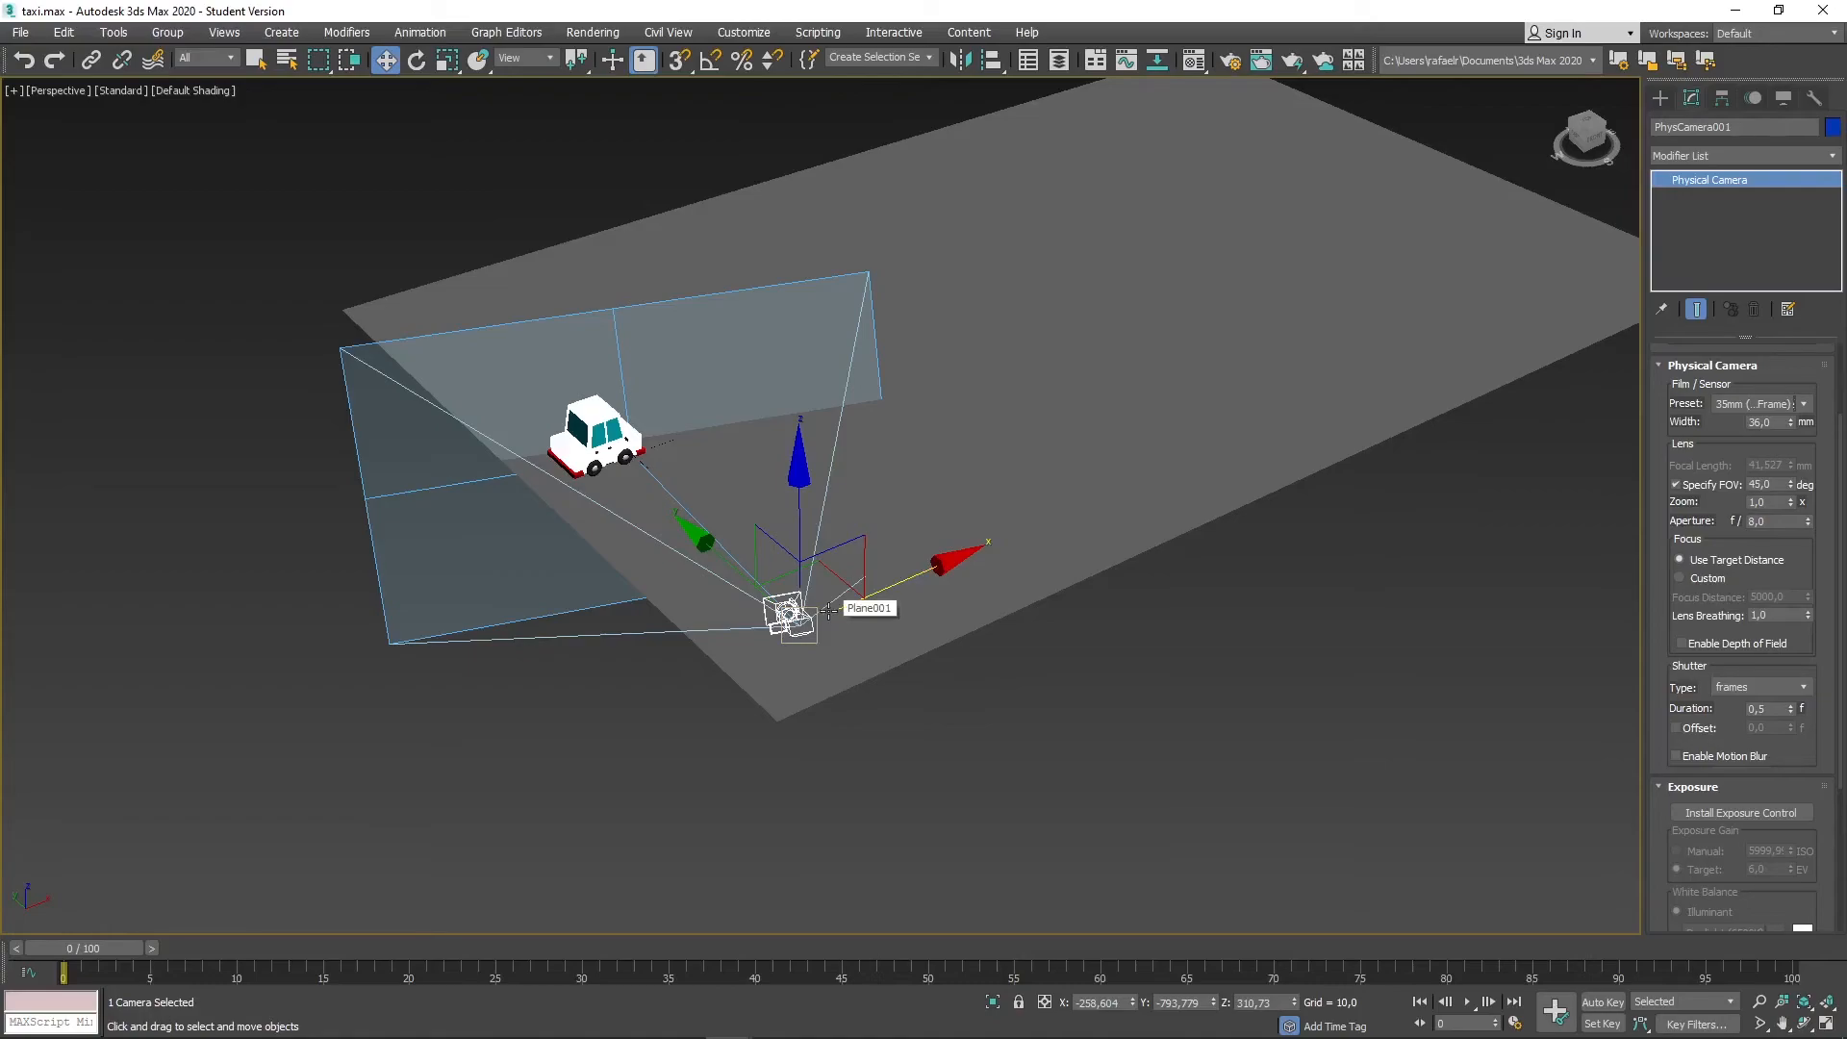
key("c")
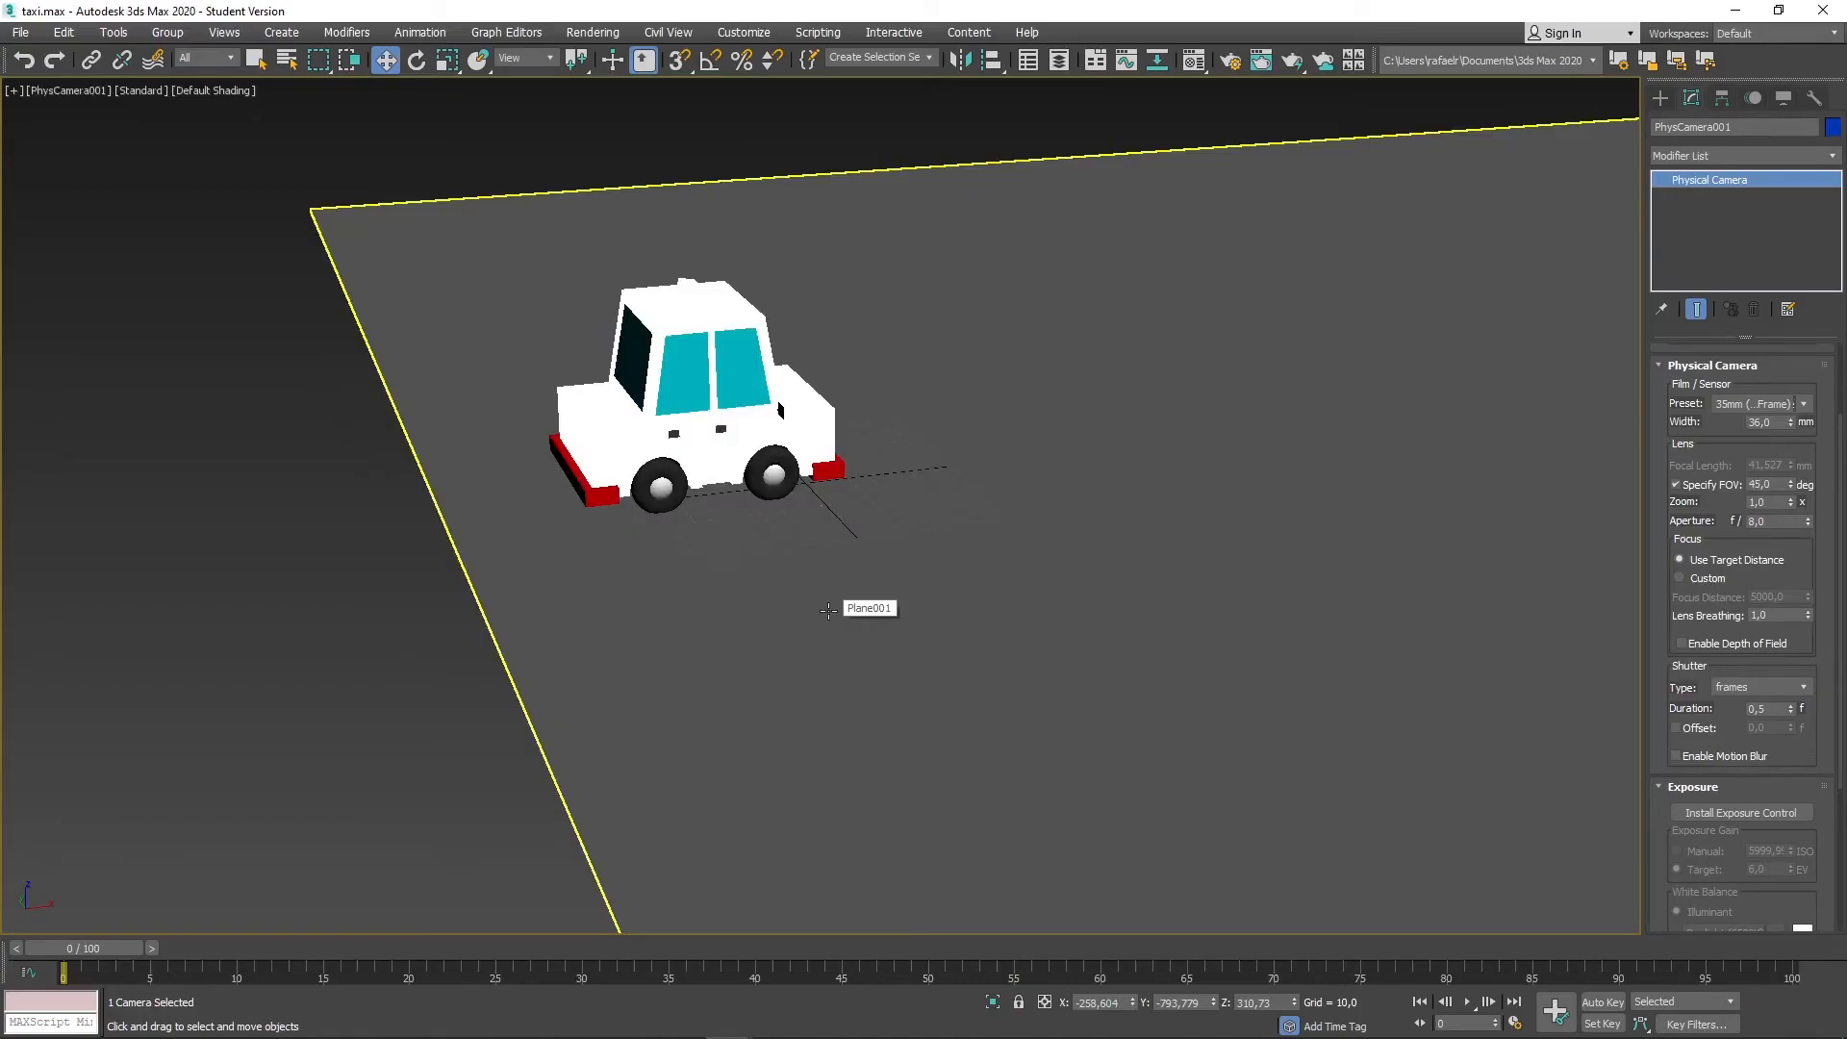
key("p")
scroll(826, 610, "down", 5)
middle_click_drag(817, 608, 705, 652, "alt")
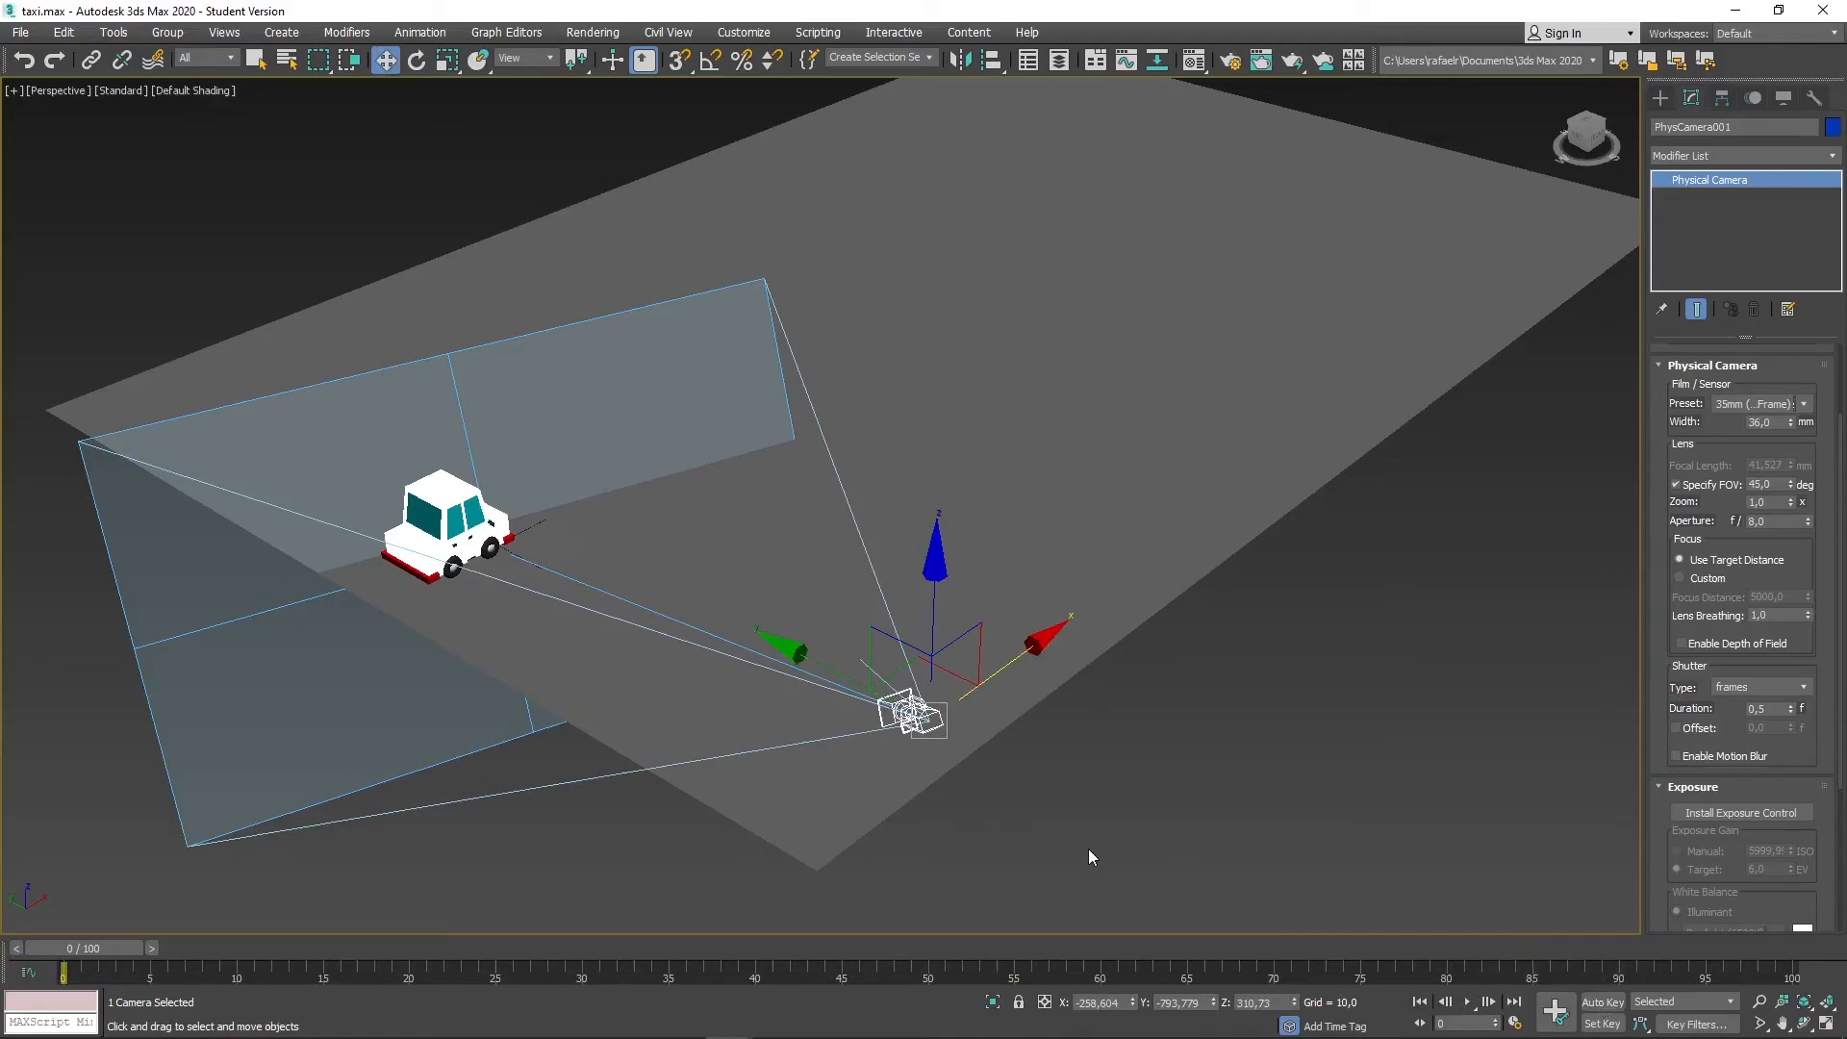
Turn on automatic keying, go to frame 31 and try moving the physical camera along X.
left_click(458, 527)
left_click(1602, 1002)
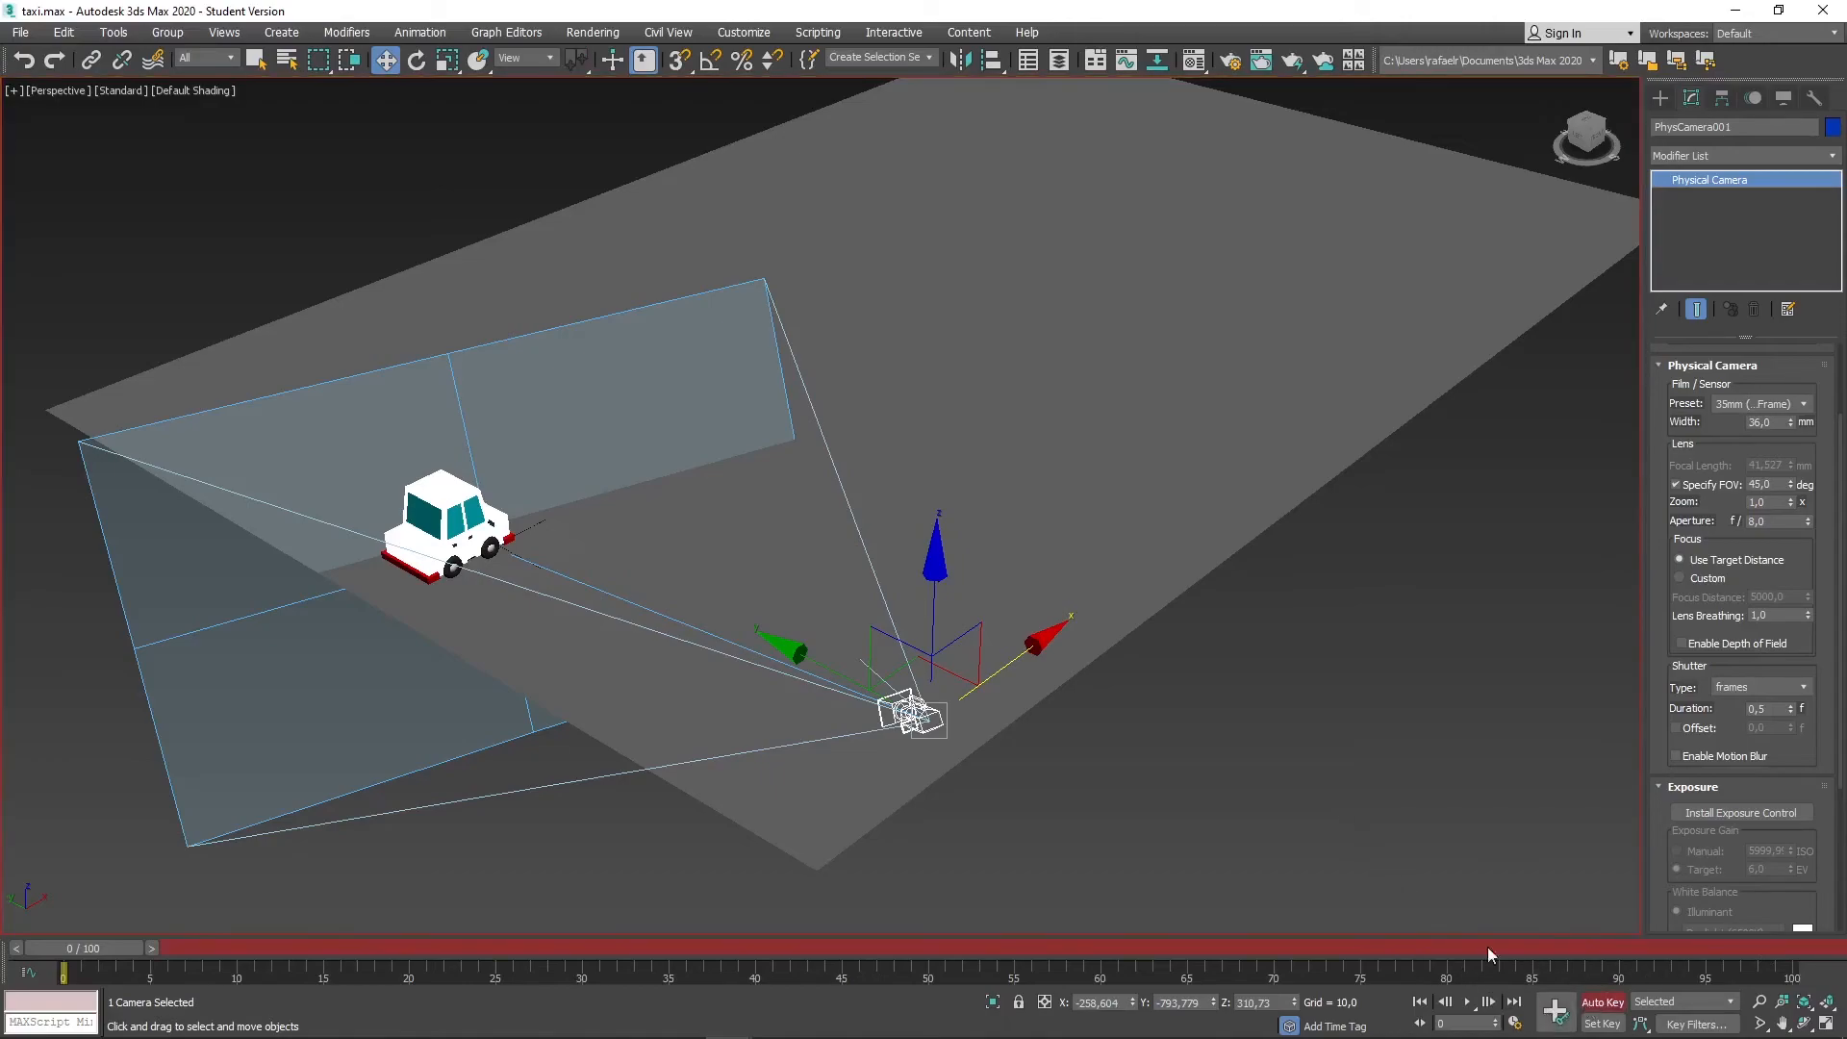
left_click_drag(104, 951, 625, 874)
key("w")
left_click_drag(995, 673, 1059, 630)
right_click(1035, 646)
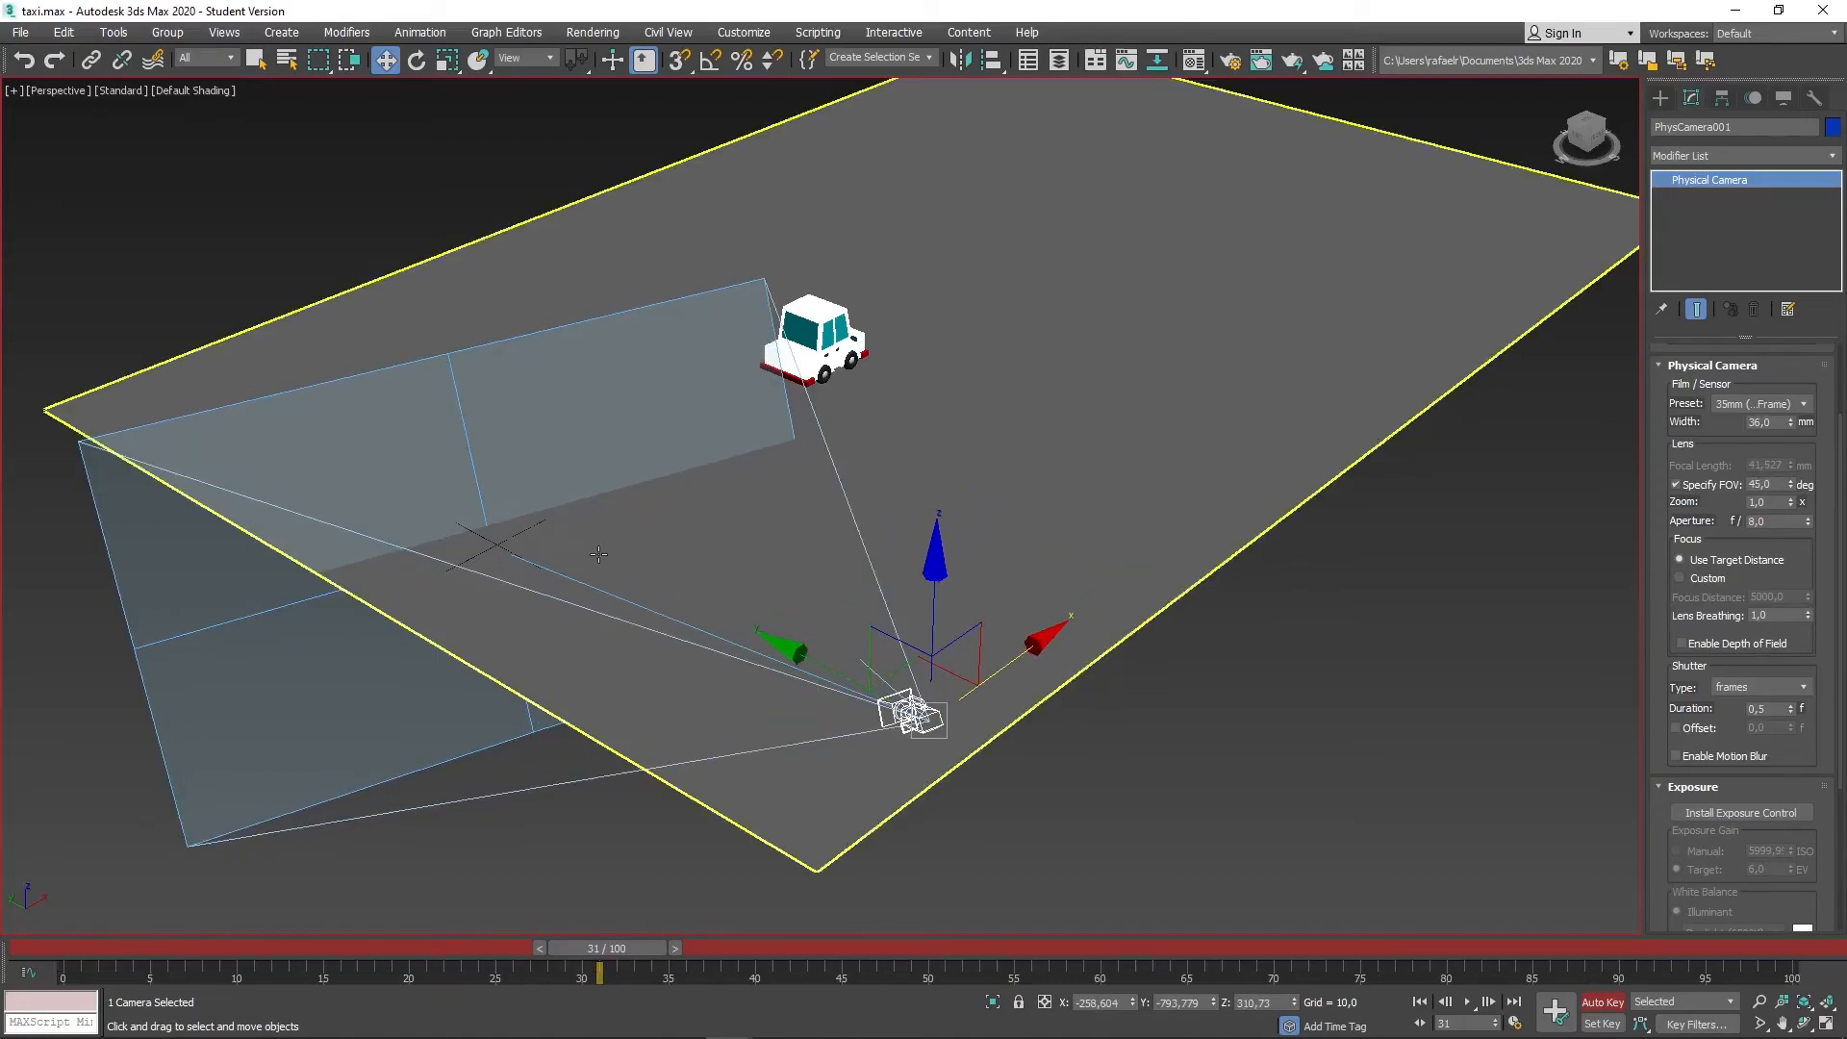
Move the physical camera and its target together along X to the taxi at frame 31, camera X about 286, and turn off automatic keying.
middle_click_drag(501, 618, 595, 549, "alt")
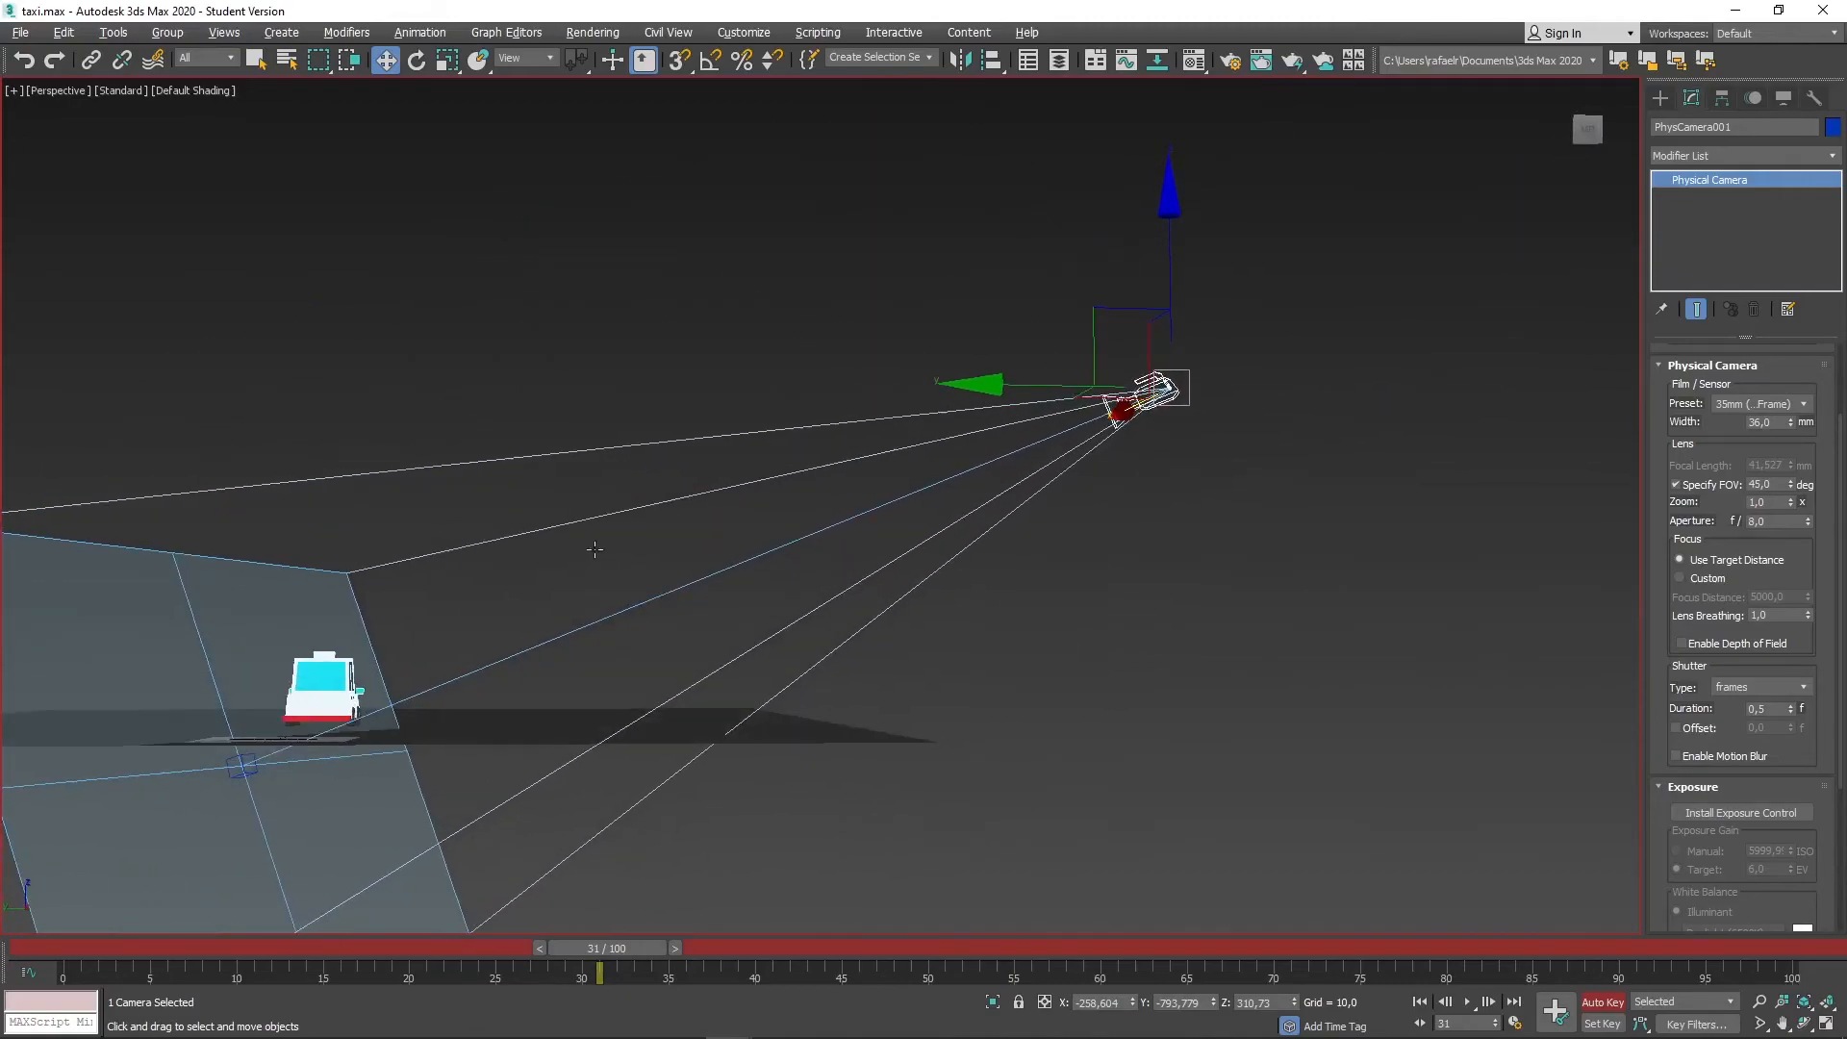
left_click(255, 768)
middle_click_drag(586, 689, 491, 780, "alt")
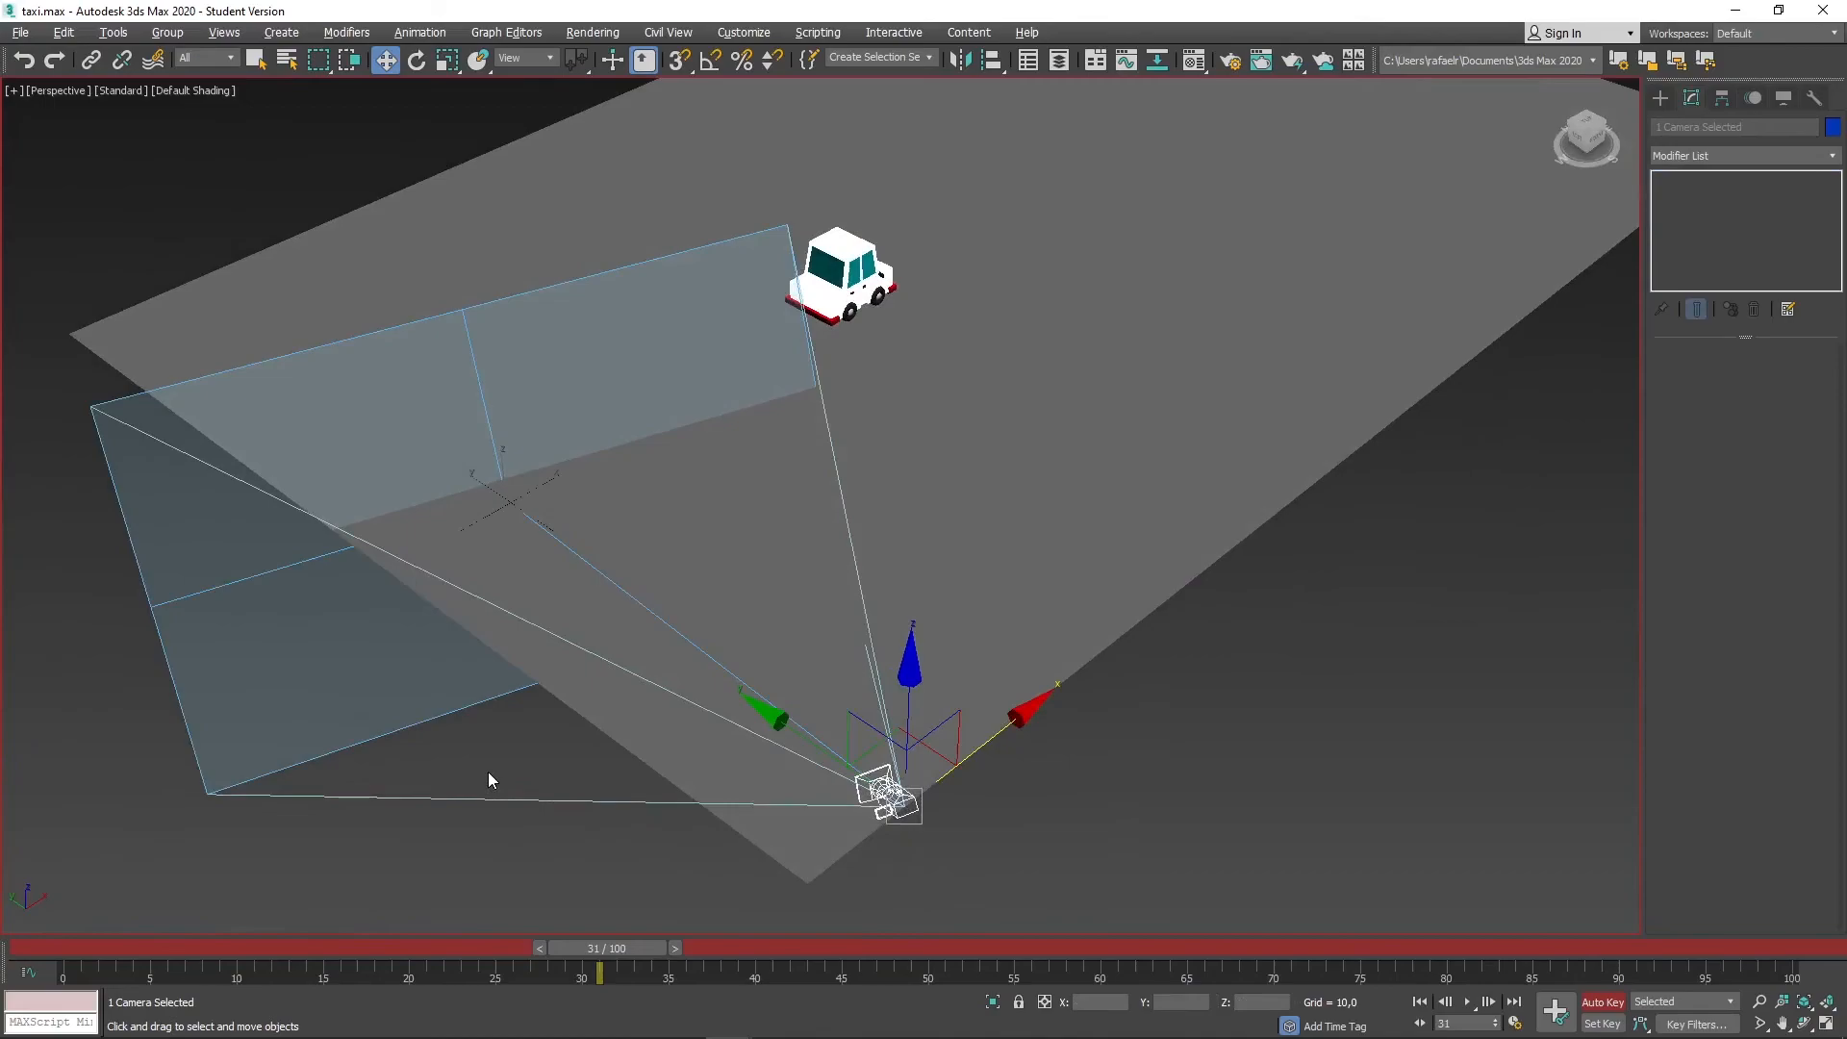
left_click_drag(948, 754, 1520, 466)
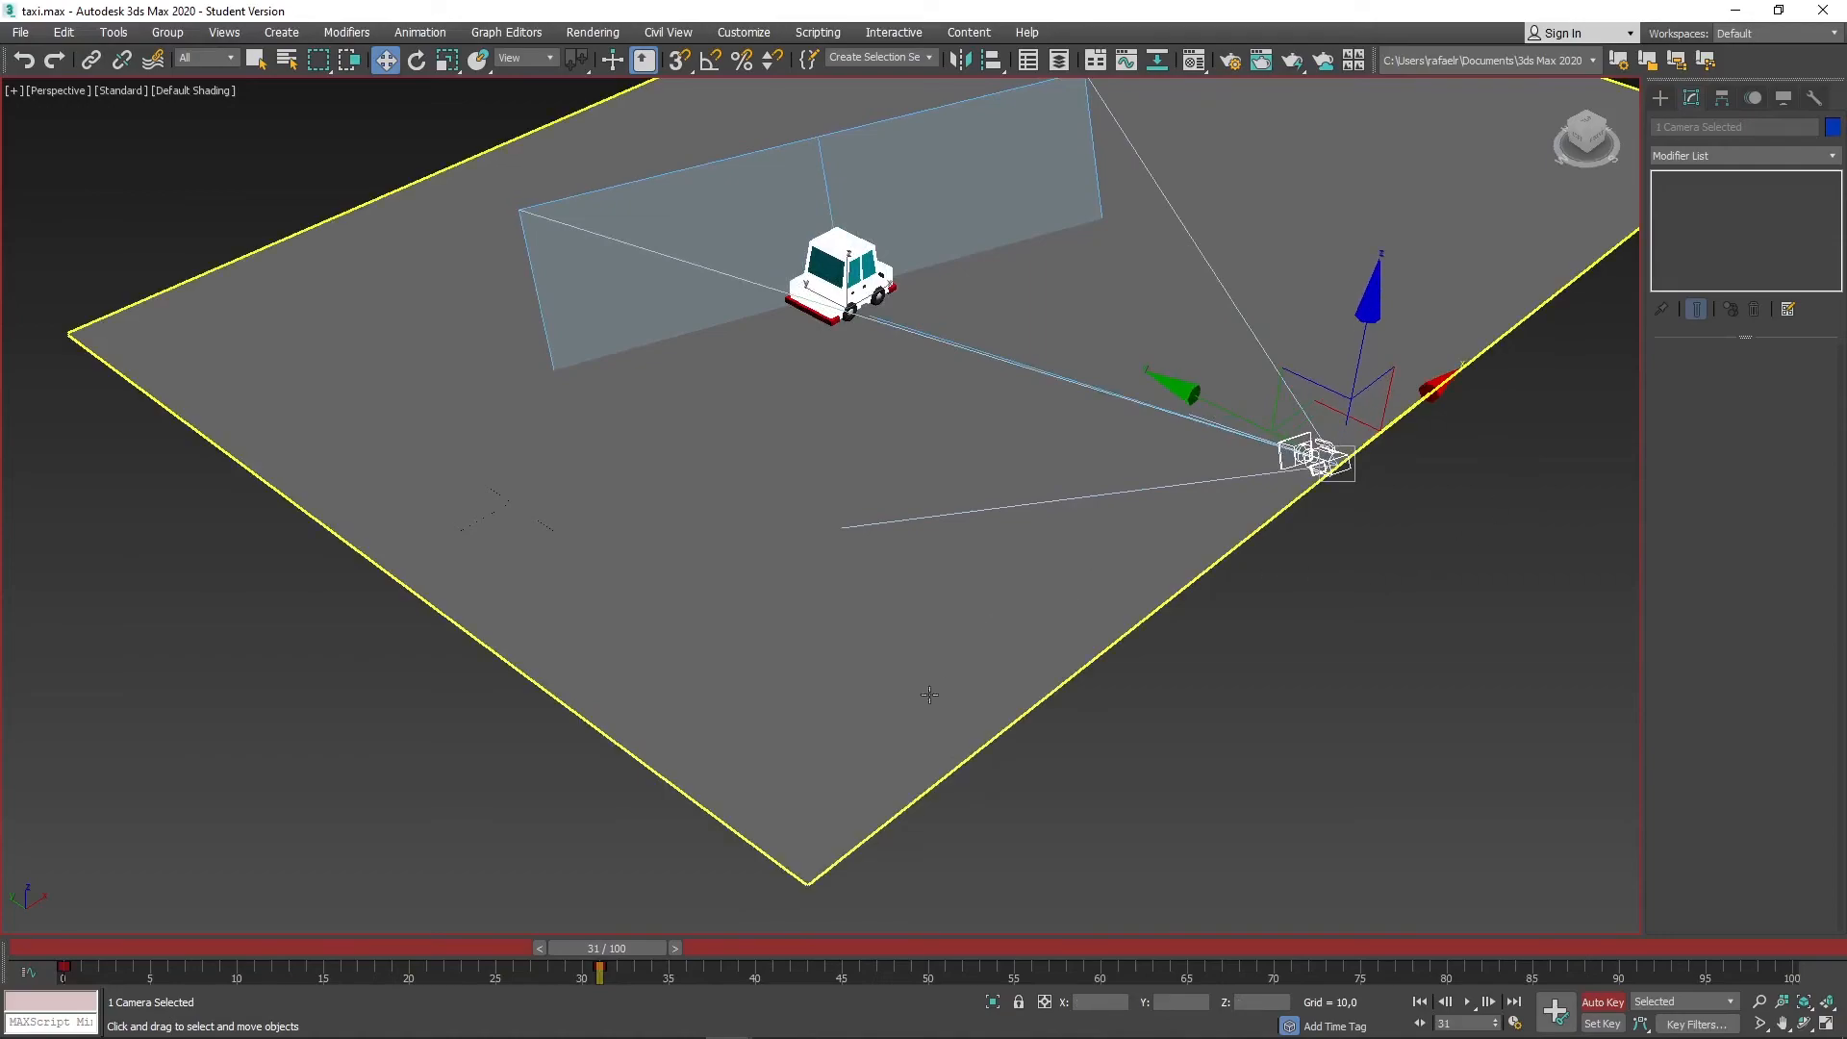
middle_click_drag(882, 592, 696, 664, "alt")
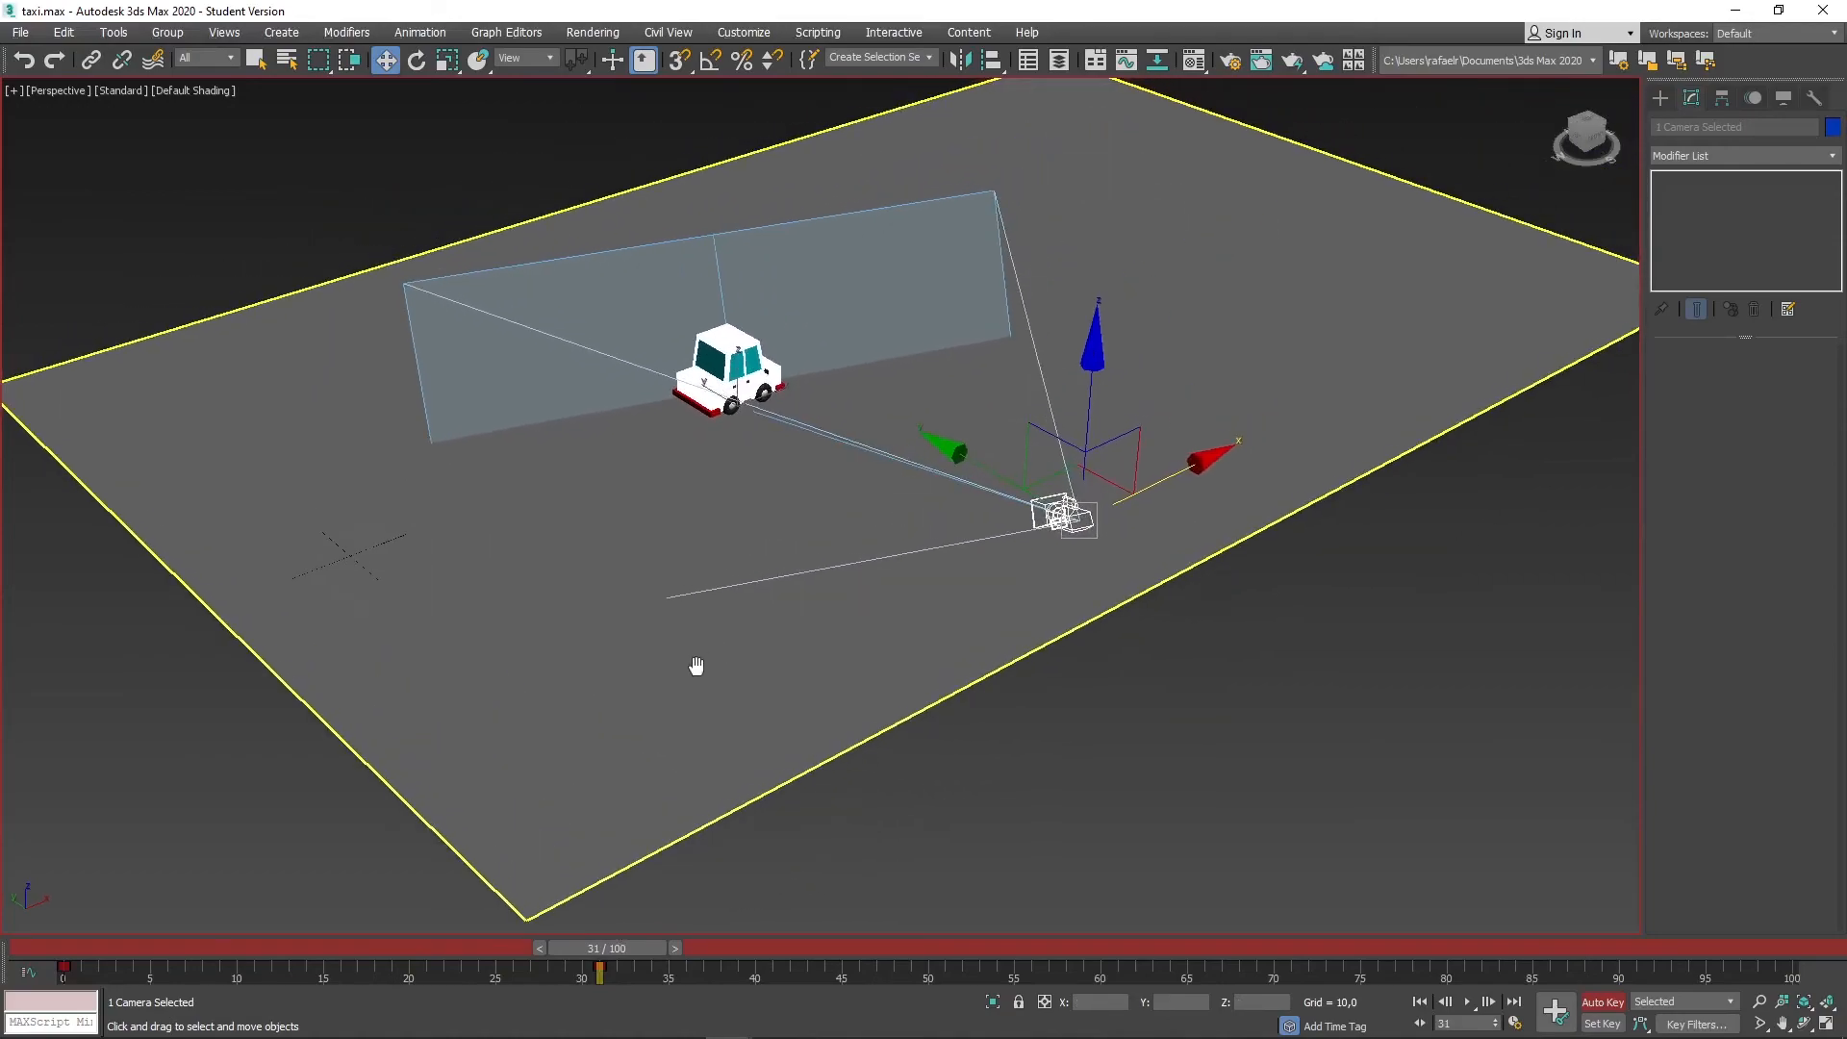
mouse_move(615, 950)
left_mouse_down()
mouse_move(390, 973)
mouse_move(283, 1008)
mouse_move(168, 991)
mouse_move(602, 940)
left_mouse_up()
key("w")
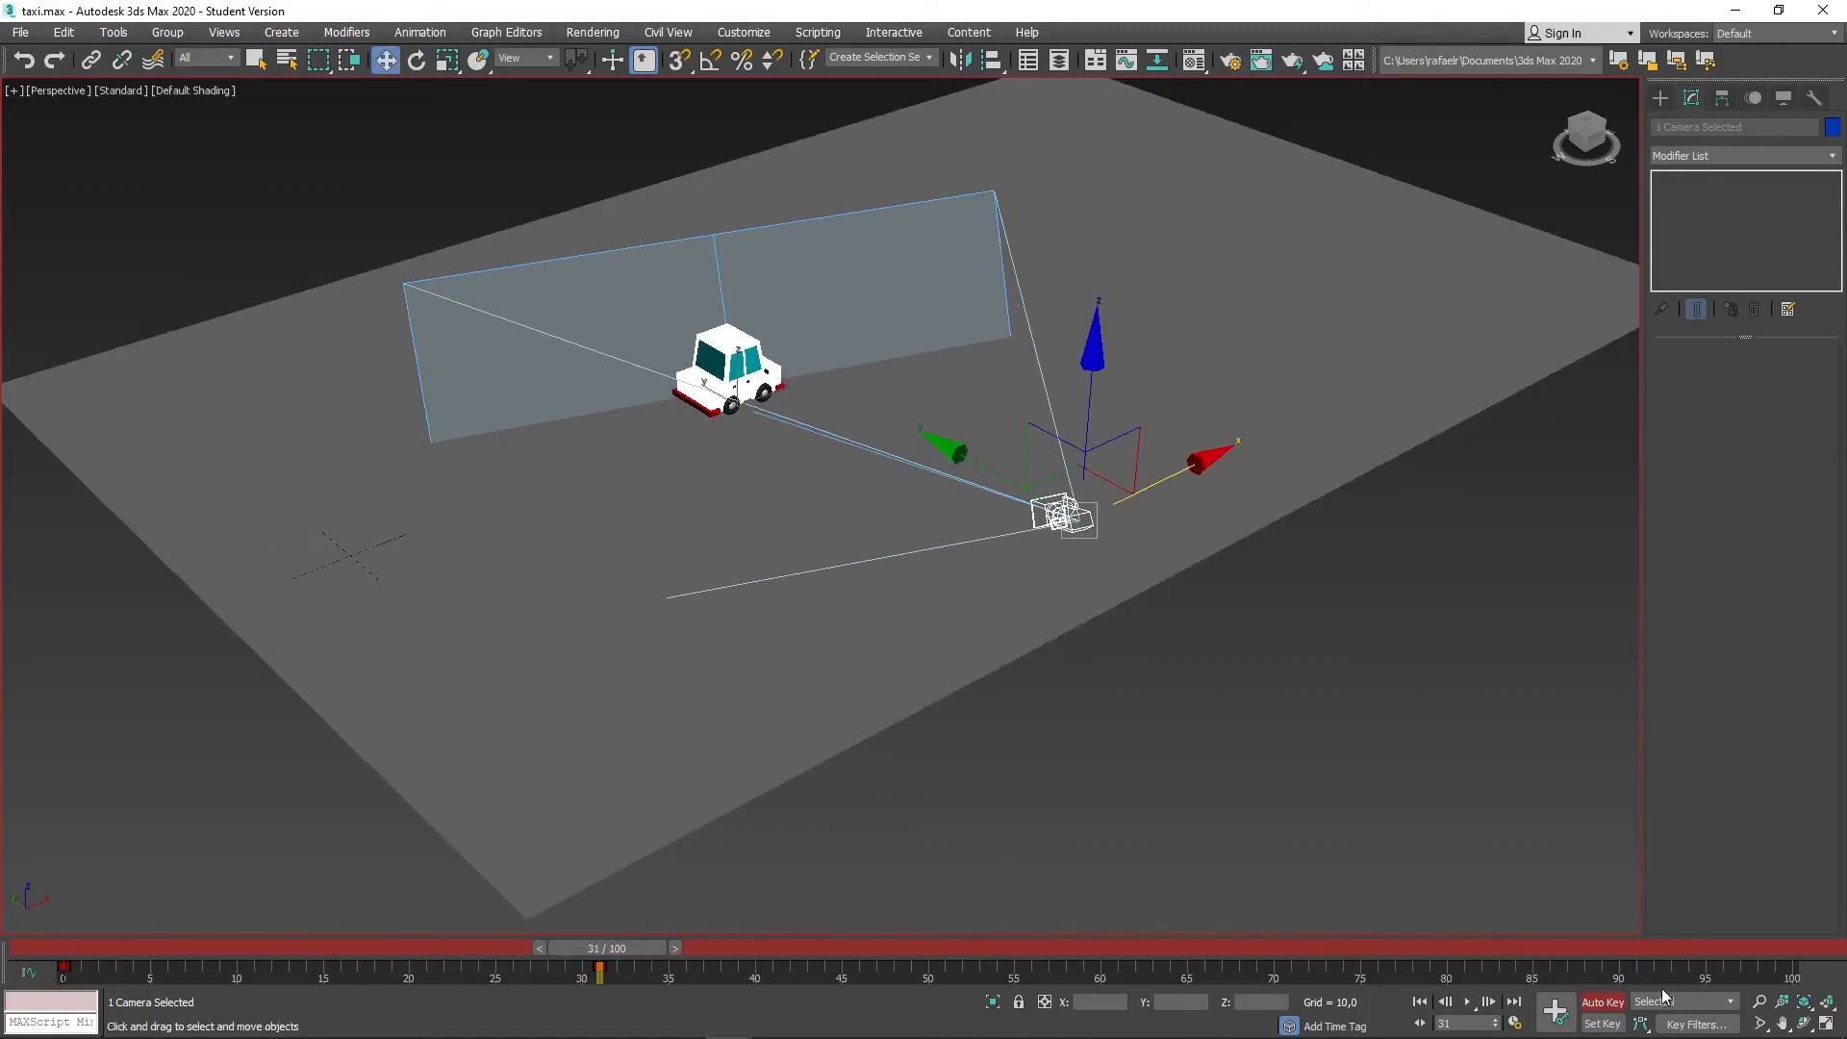
left_click(1620, 1004)
Play the animation from frame 0 through the physical camera and return to frame 0.
key("c")
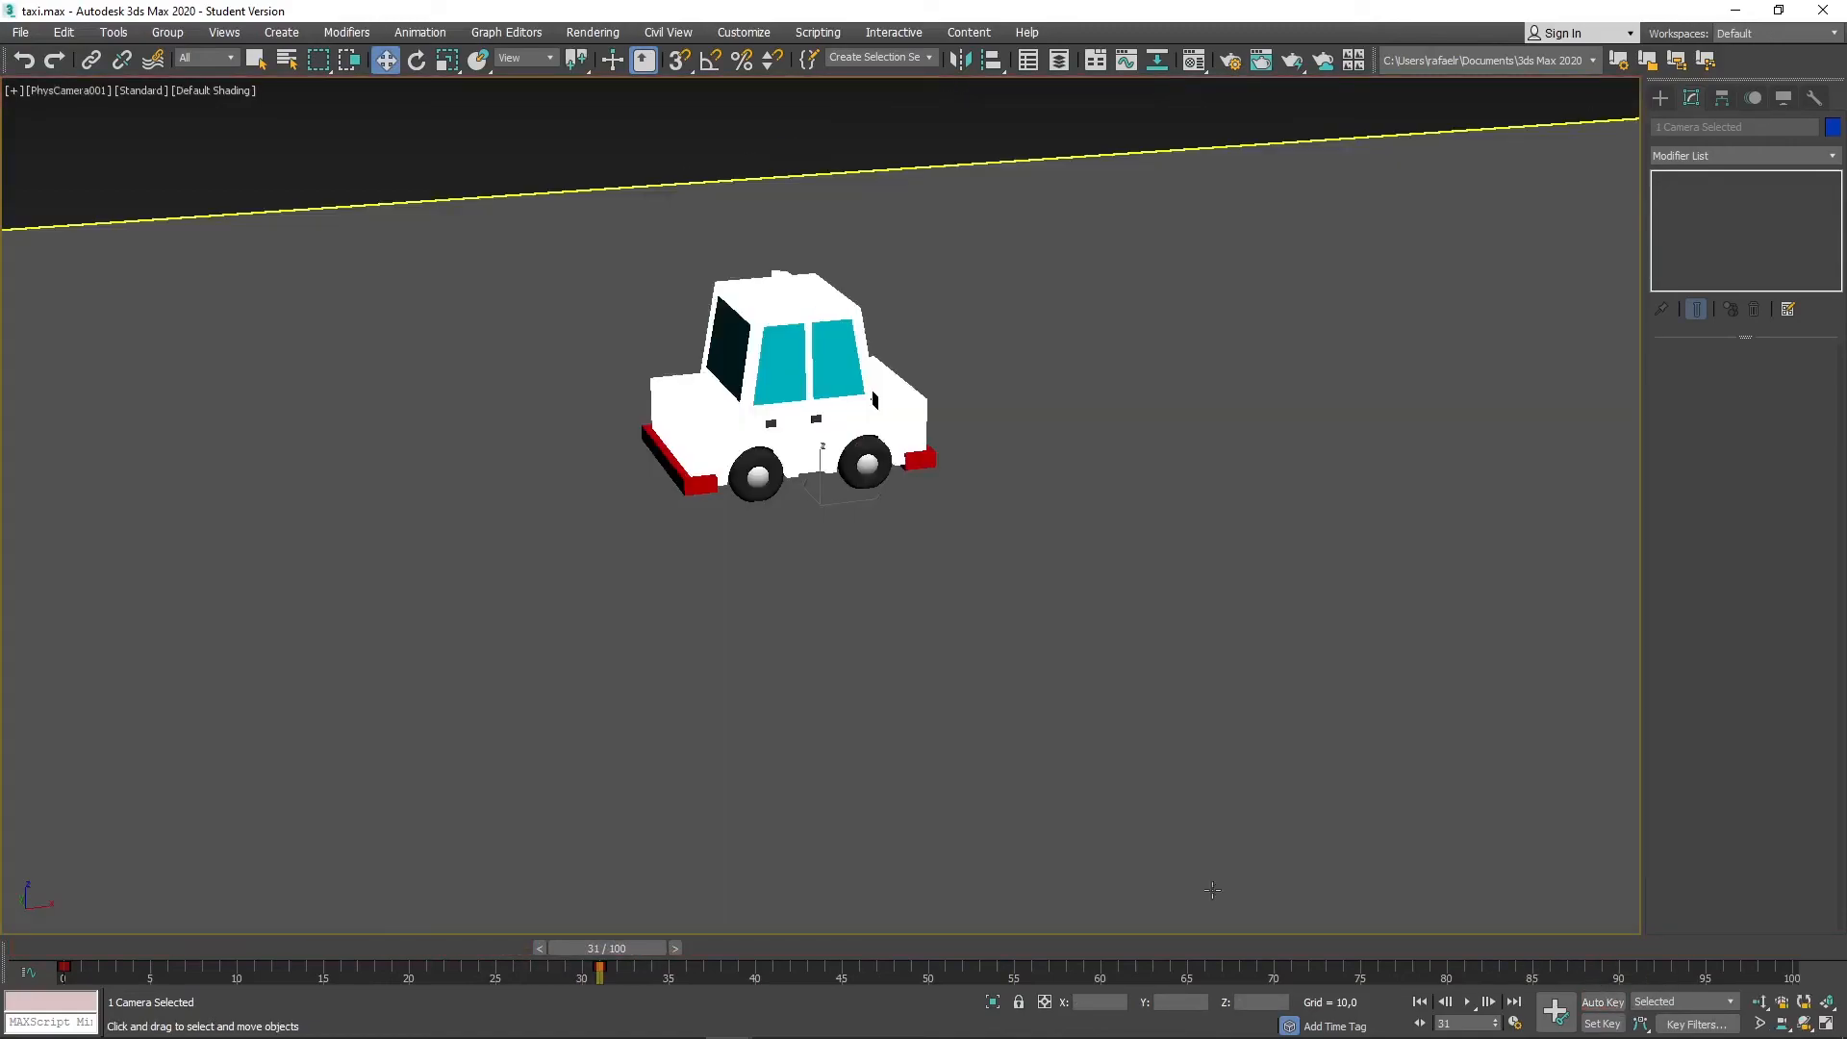
left_click_drag(603, 957, 41, 953)
left_click(1480, 1005)
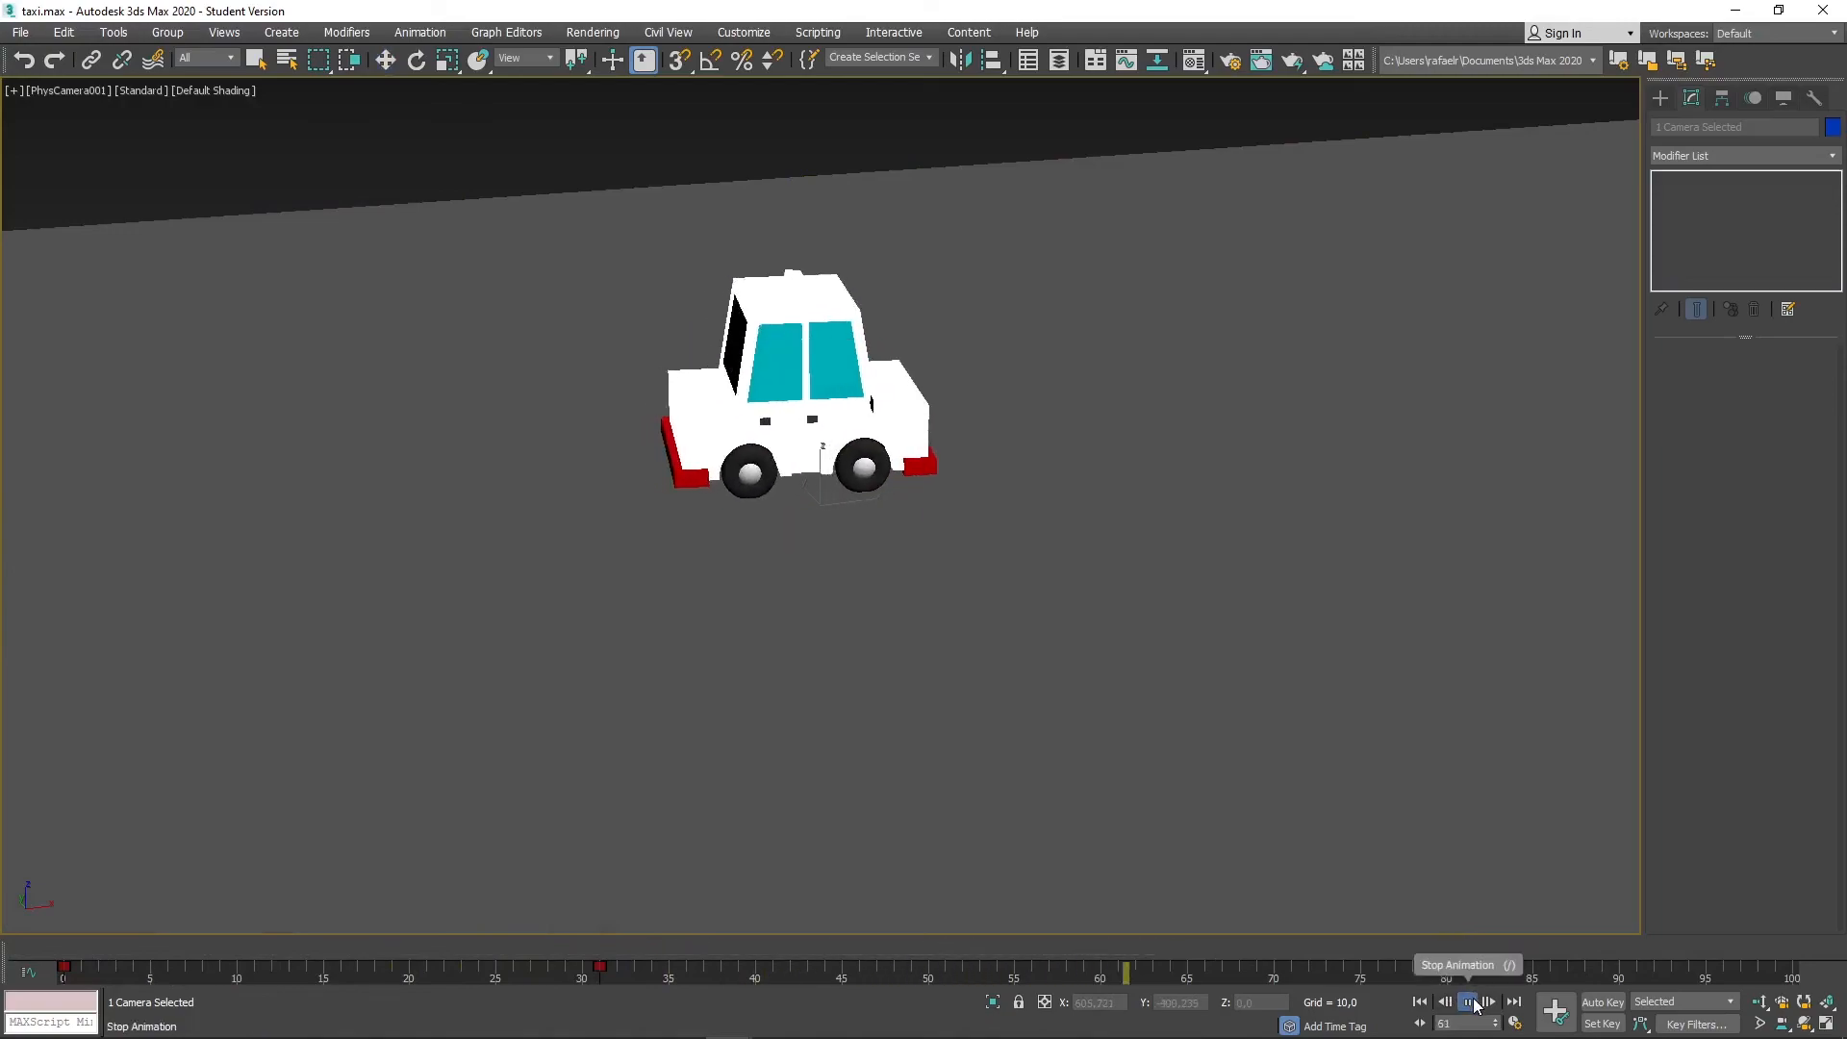
left_click(1470, 1003)
left_click_drag(1214, 965, 62, 957)
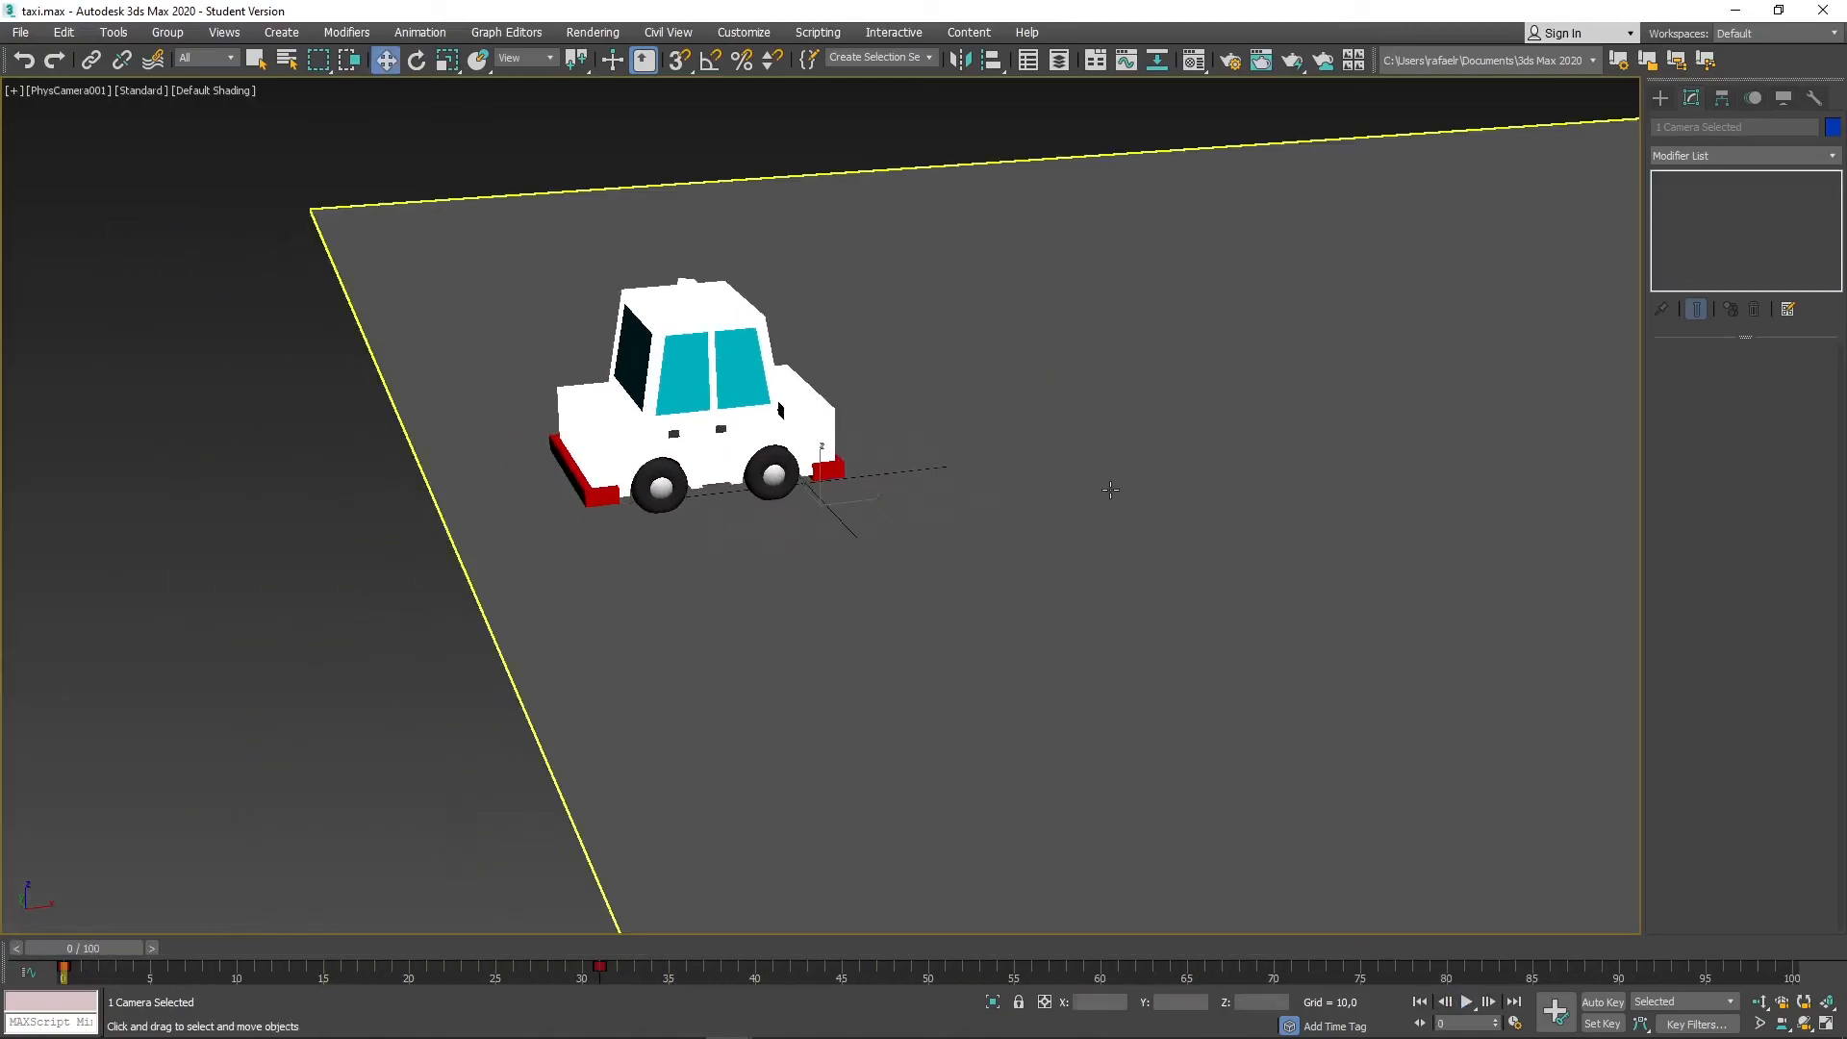
Return to the perspective view, turn automatic keying back on and go to frame 50.
key("p")
scroll(1110, 489, "down", 5)
middle_click_drag(1111, 490, 838, 588, "alt")
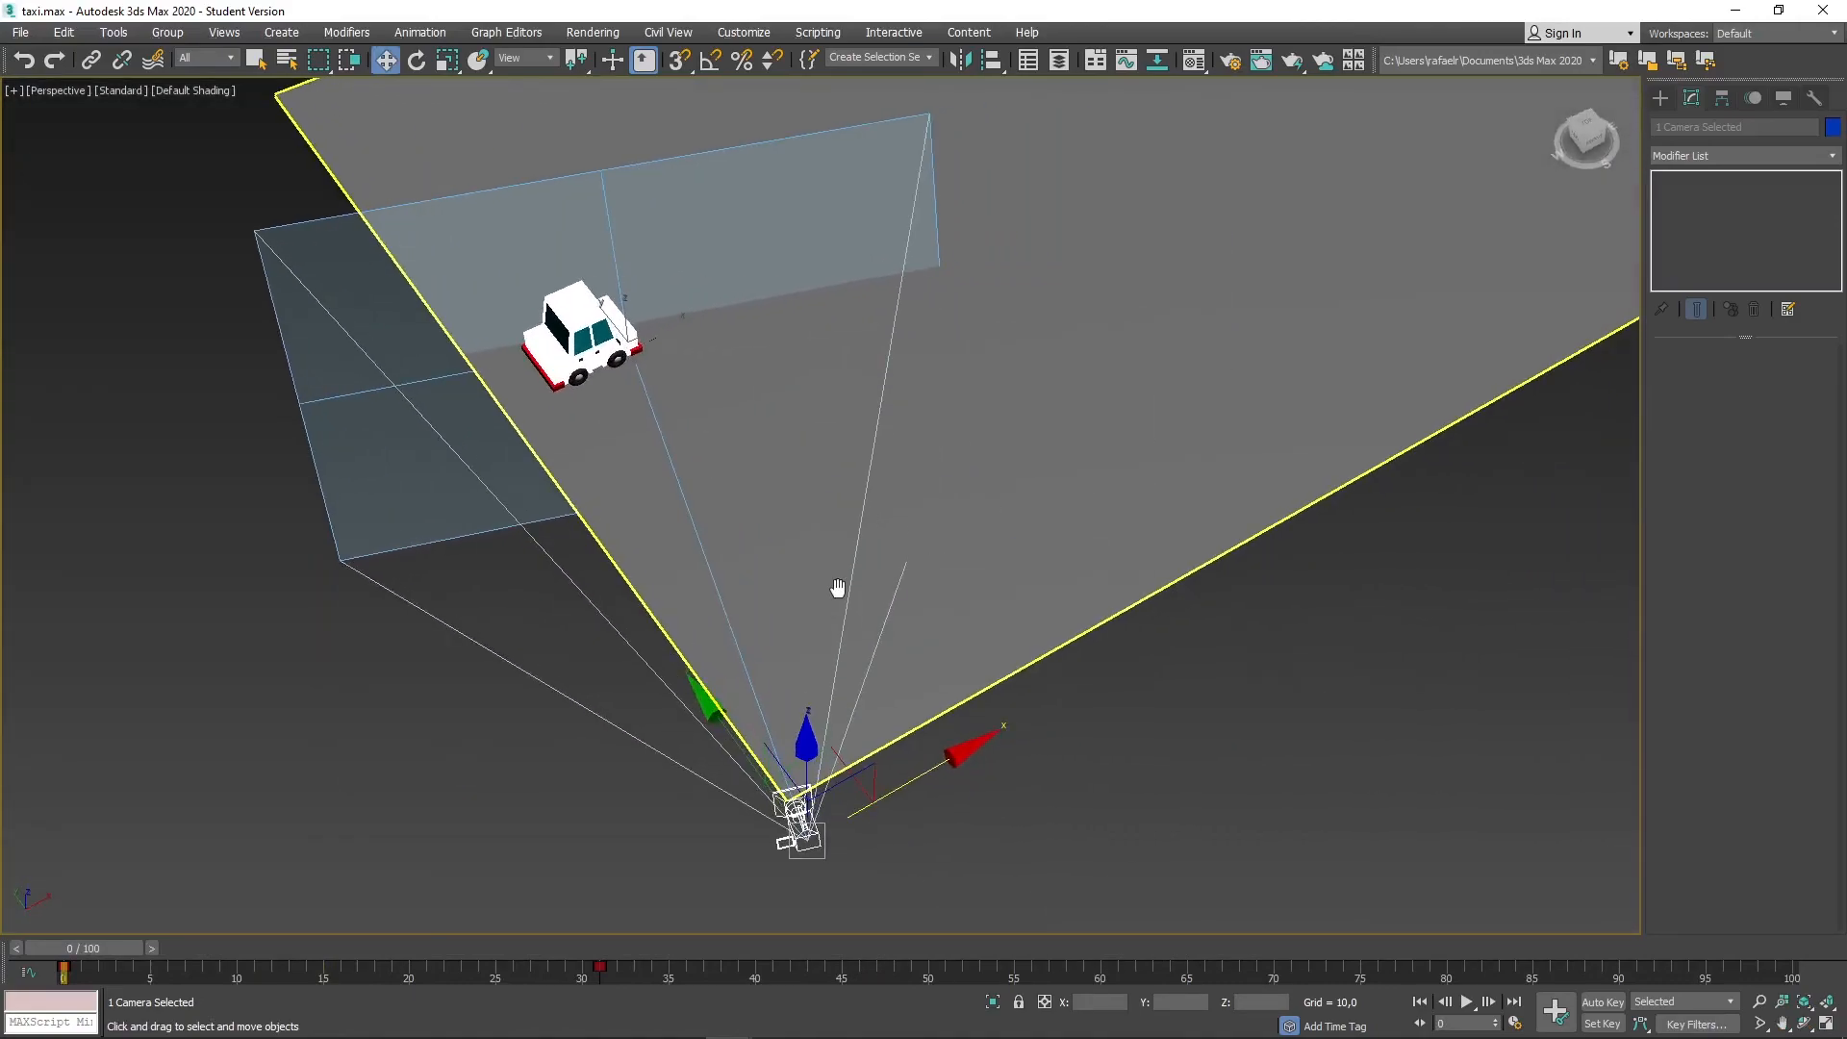
left_click_drag(571, 967, 608, 955)
middle_click_drag(1111, 593, 809, 739)
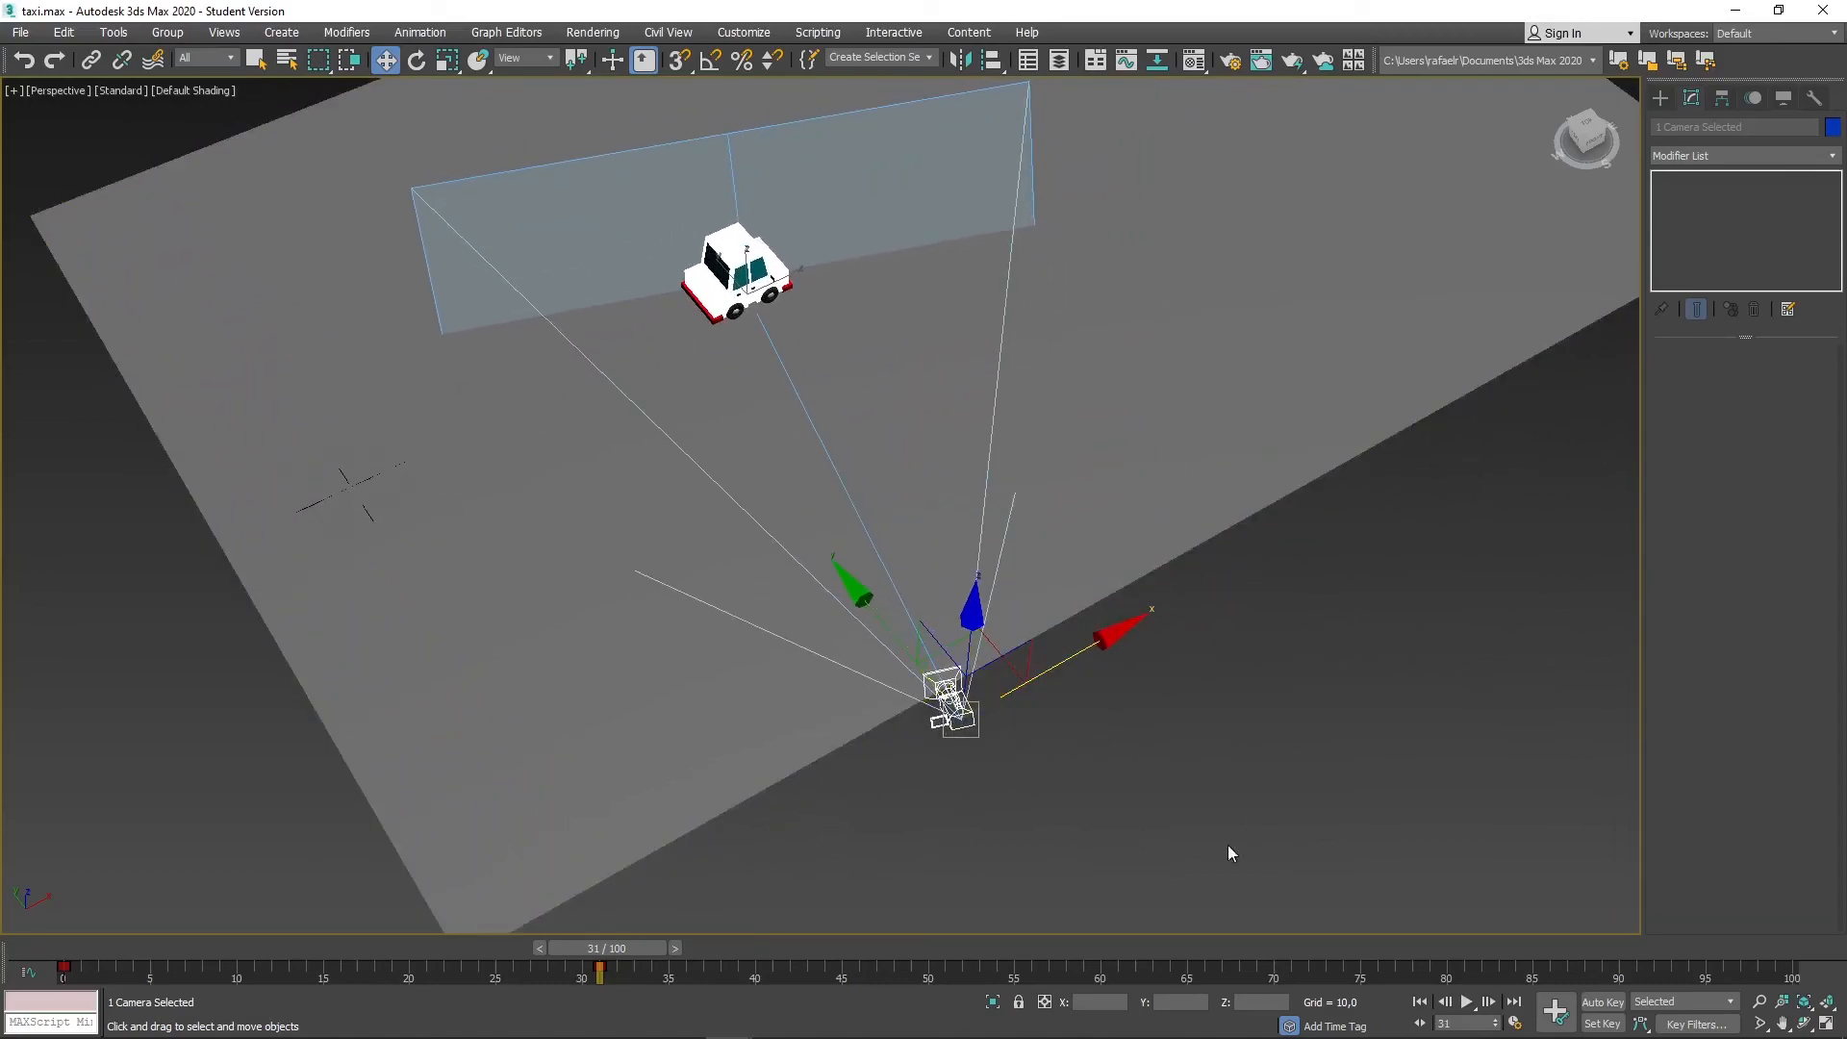
left_click(1603, 1003)
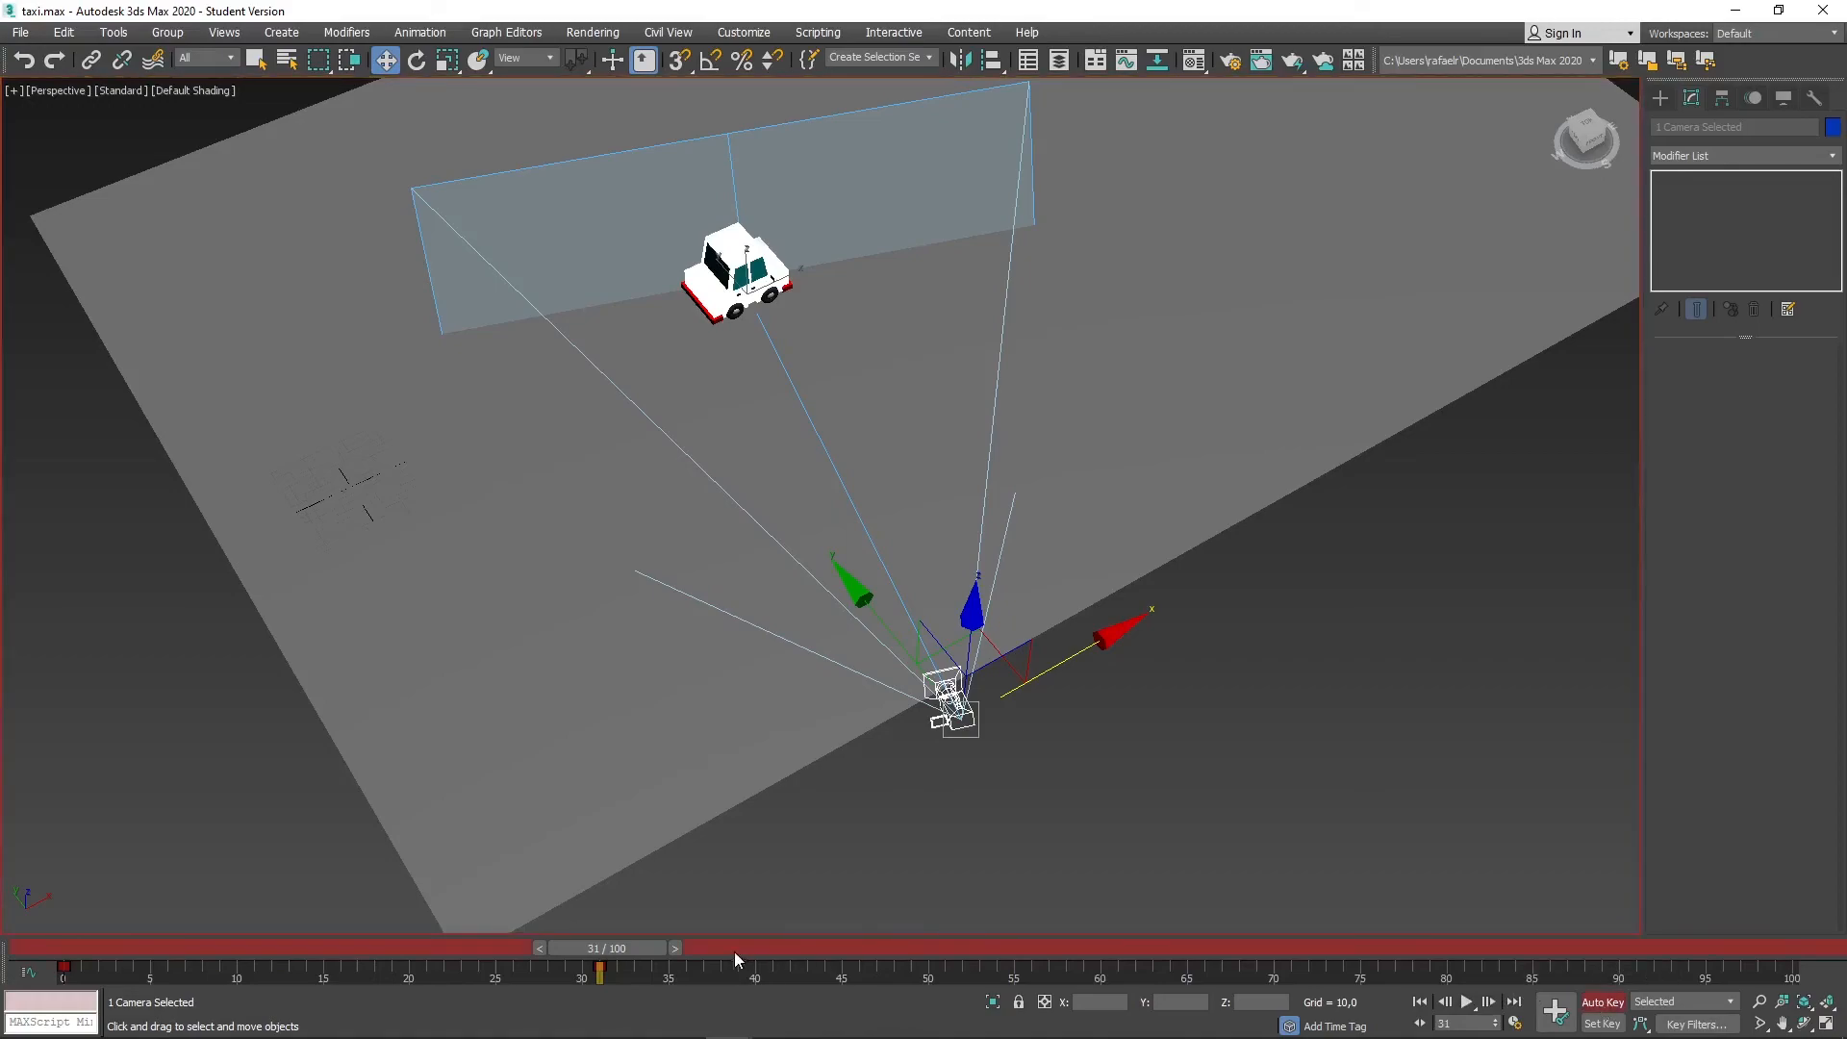
left_click_drag(626, 951, 1100, 975)
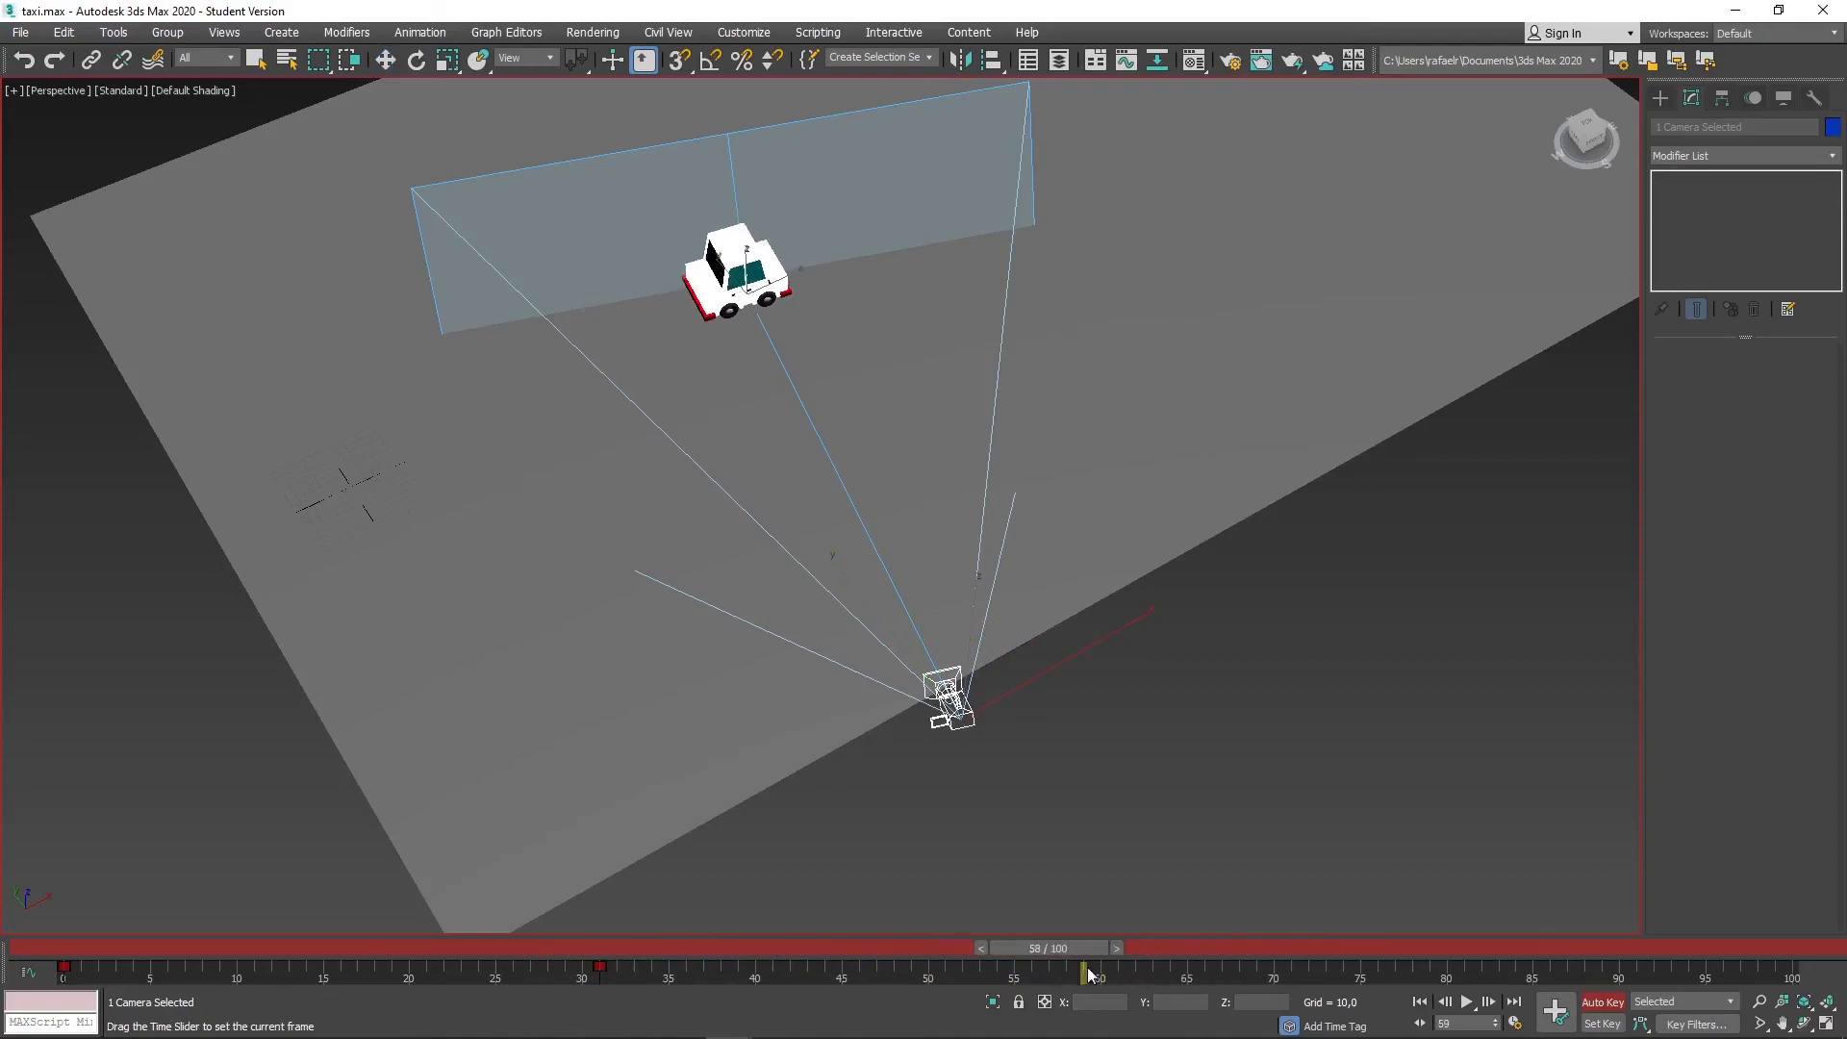
key("w")
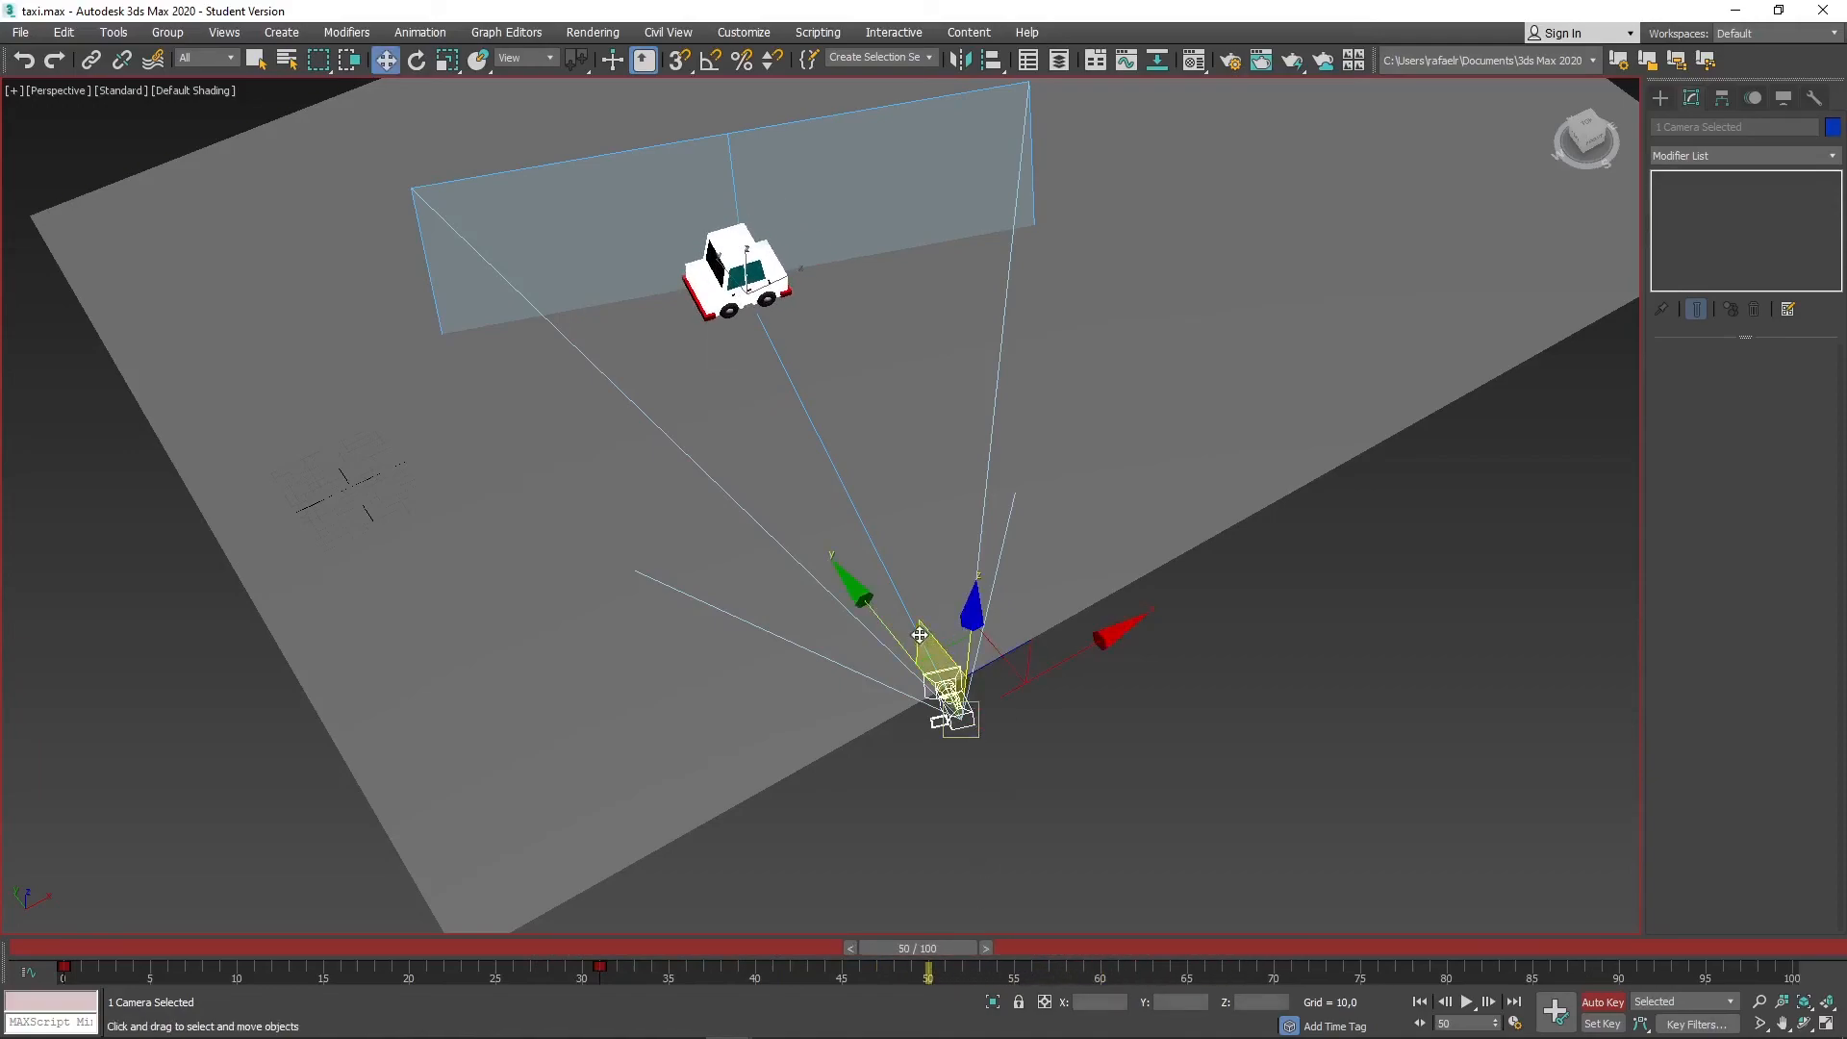
Select only the physical camera and move it closer to the taxi and lower at frame 50, to about Y -466, Z 149.
middle_click_drag(922, 793, 1039, 568, "alt")
left_click(542, 871)
left_click(765, 777)
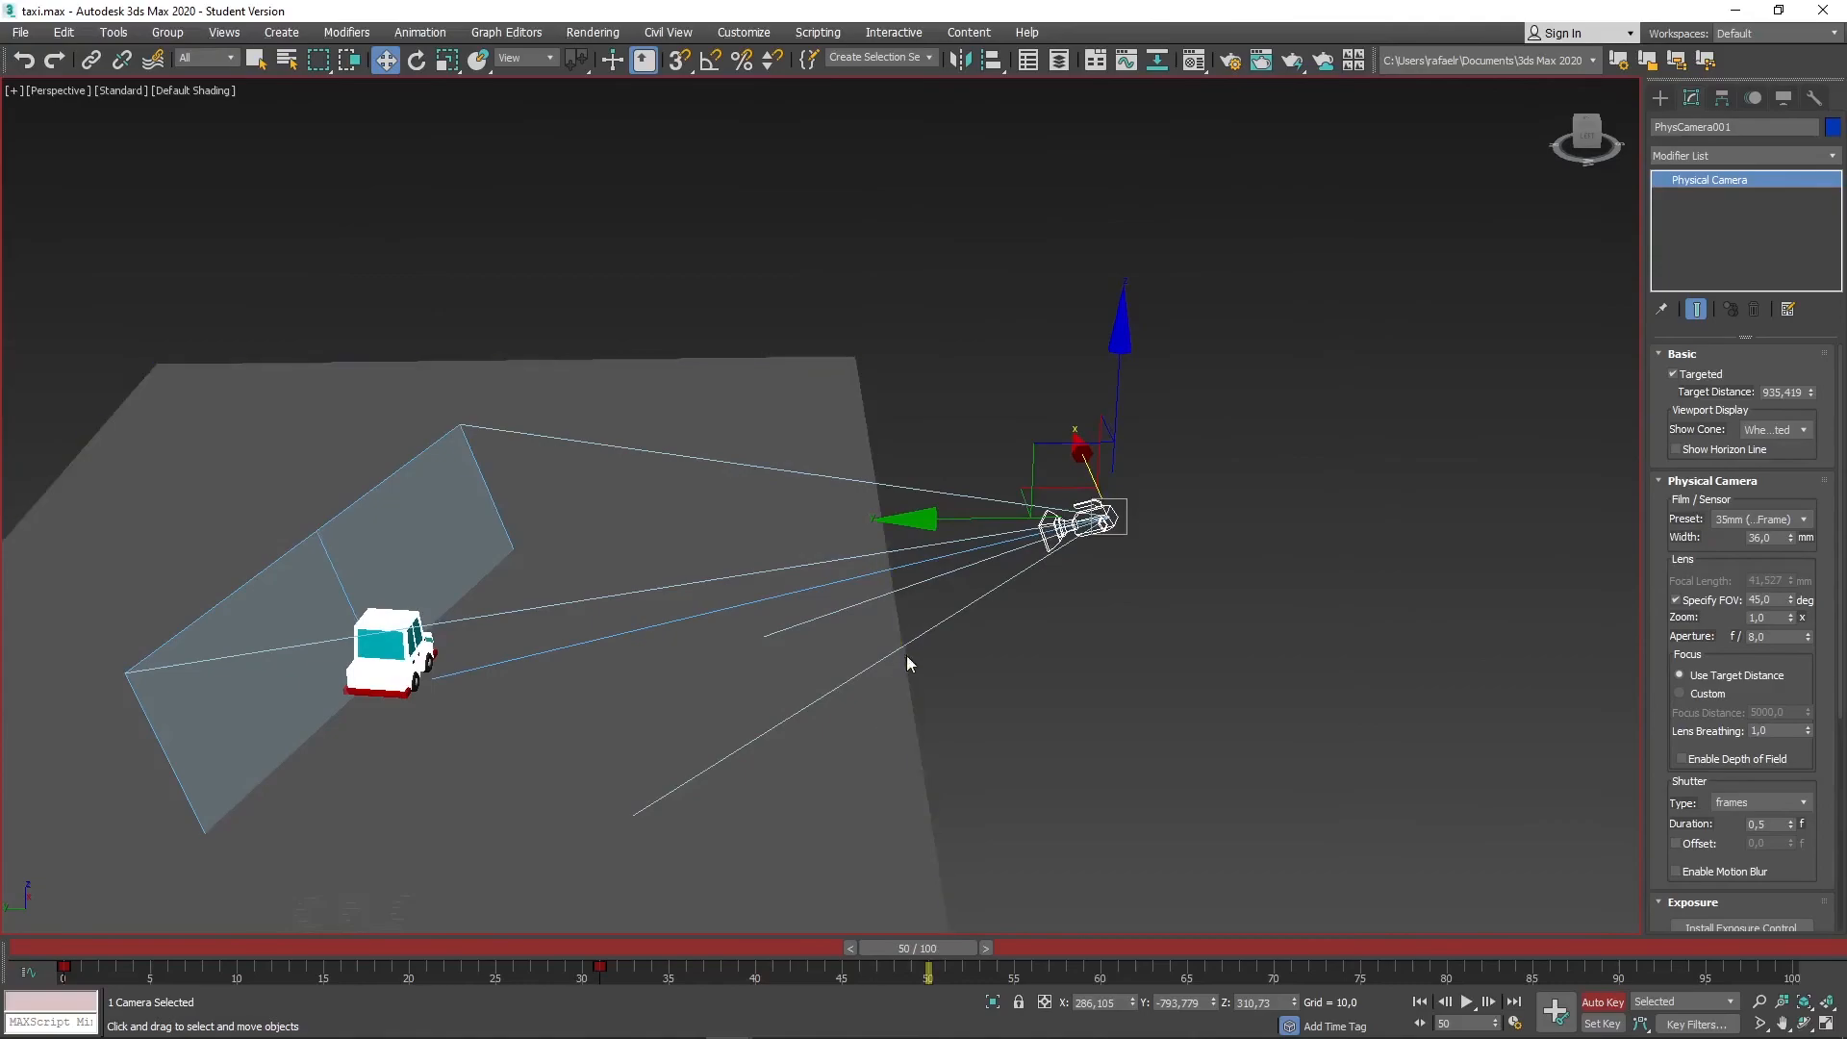
left_click_drag(998, 518, 686, 579)
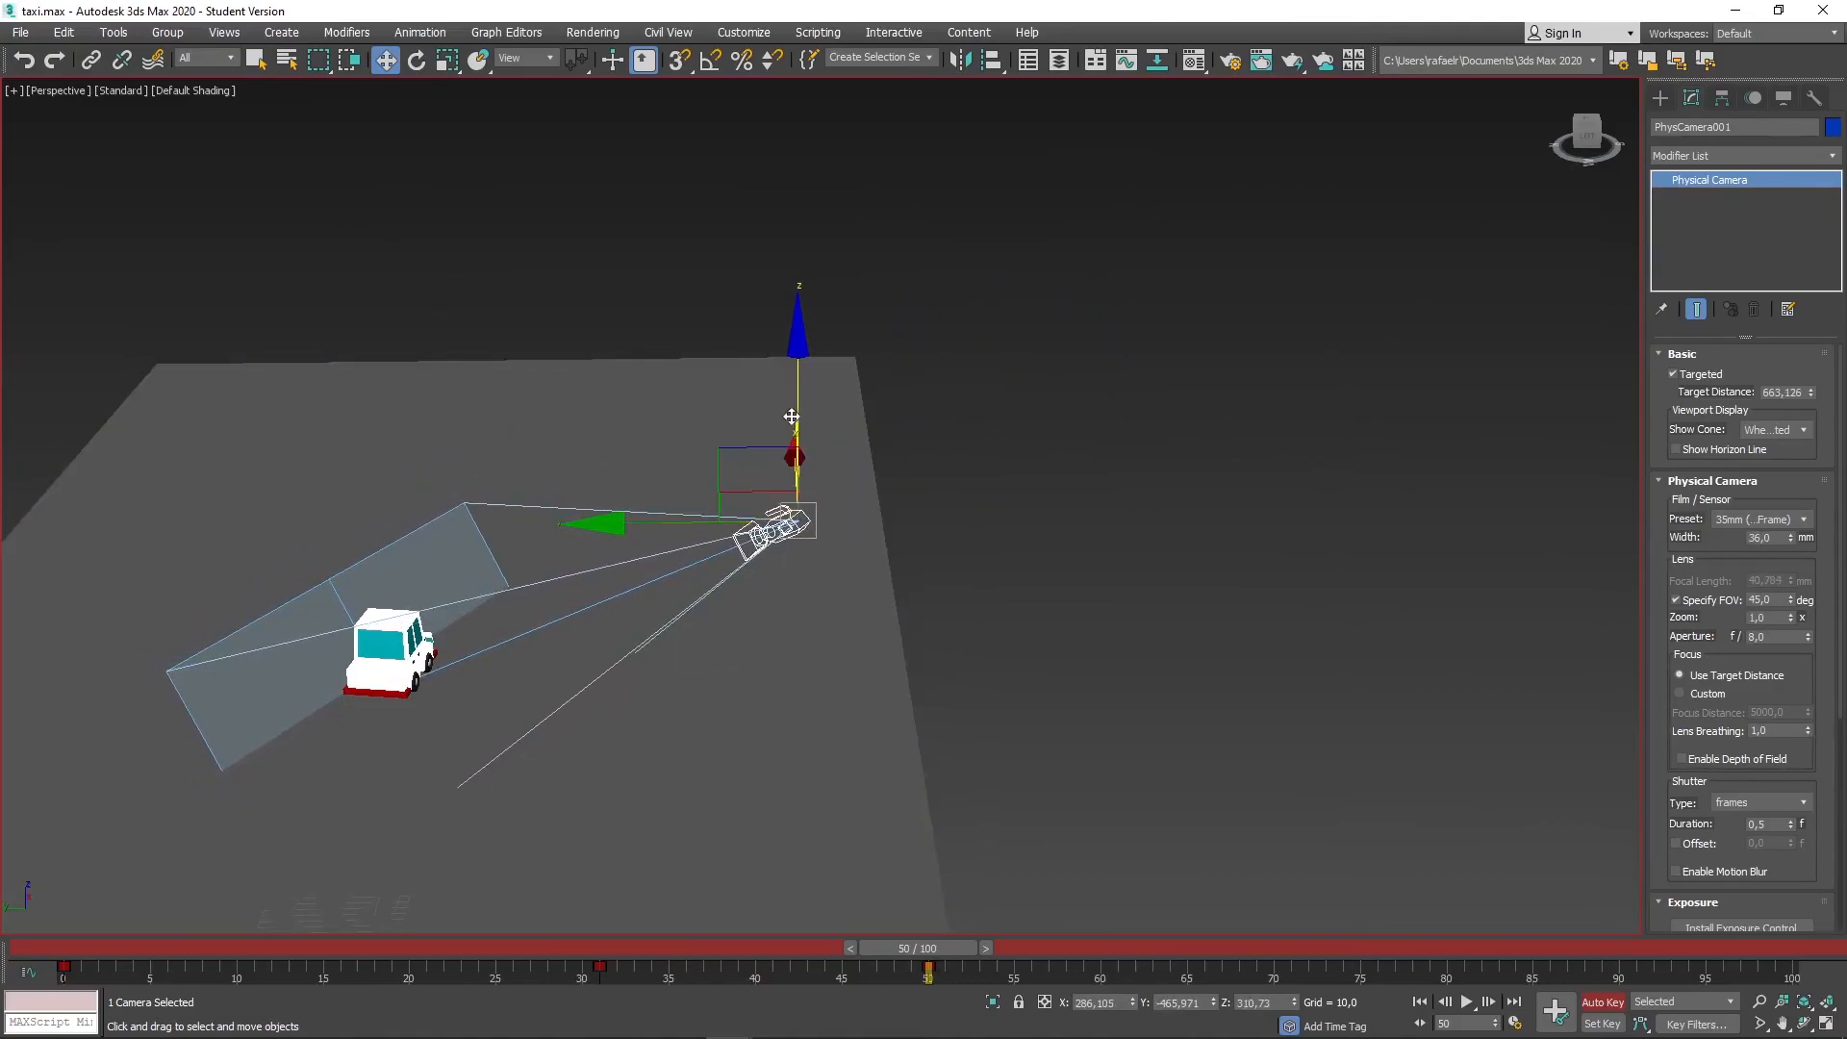
left_click_drag(800, 406, 799, 551)
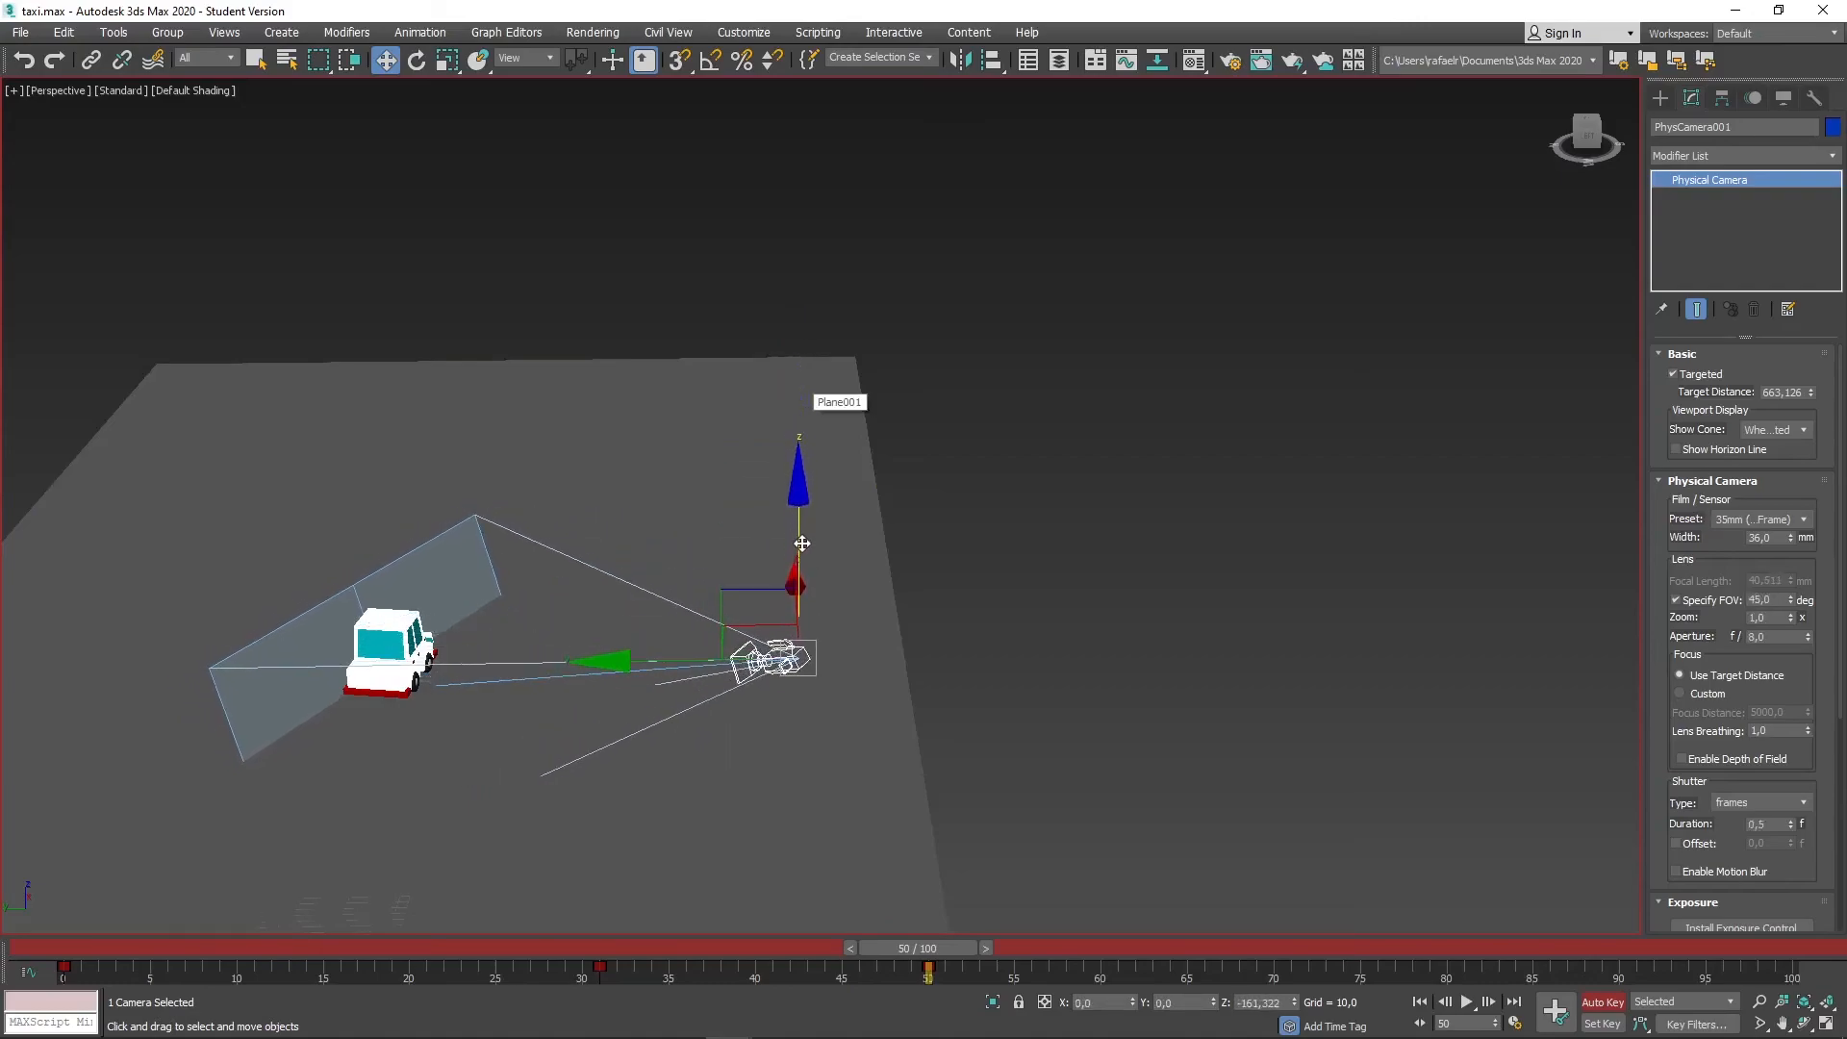
Adjust the frame 50 framing through the physical camera, bringing the camera to about X 284, Y -449, Z 195.
middle_click_drag(909, 732, 778, 714, "alt")
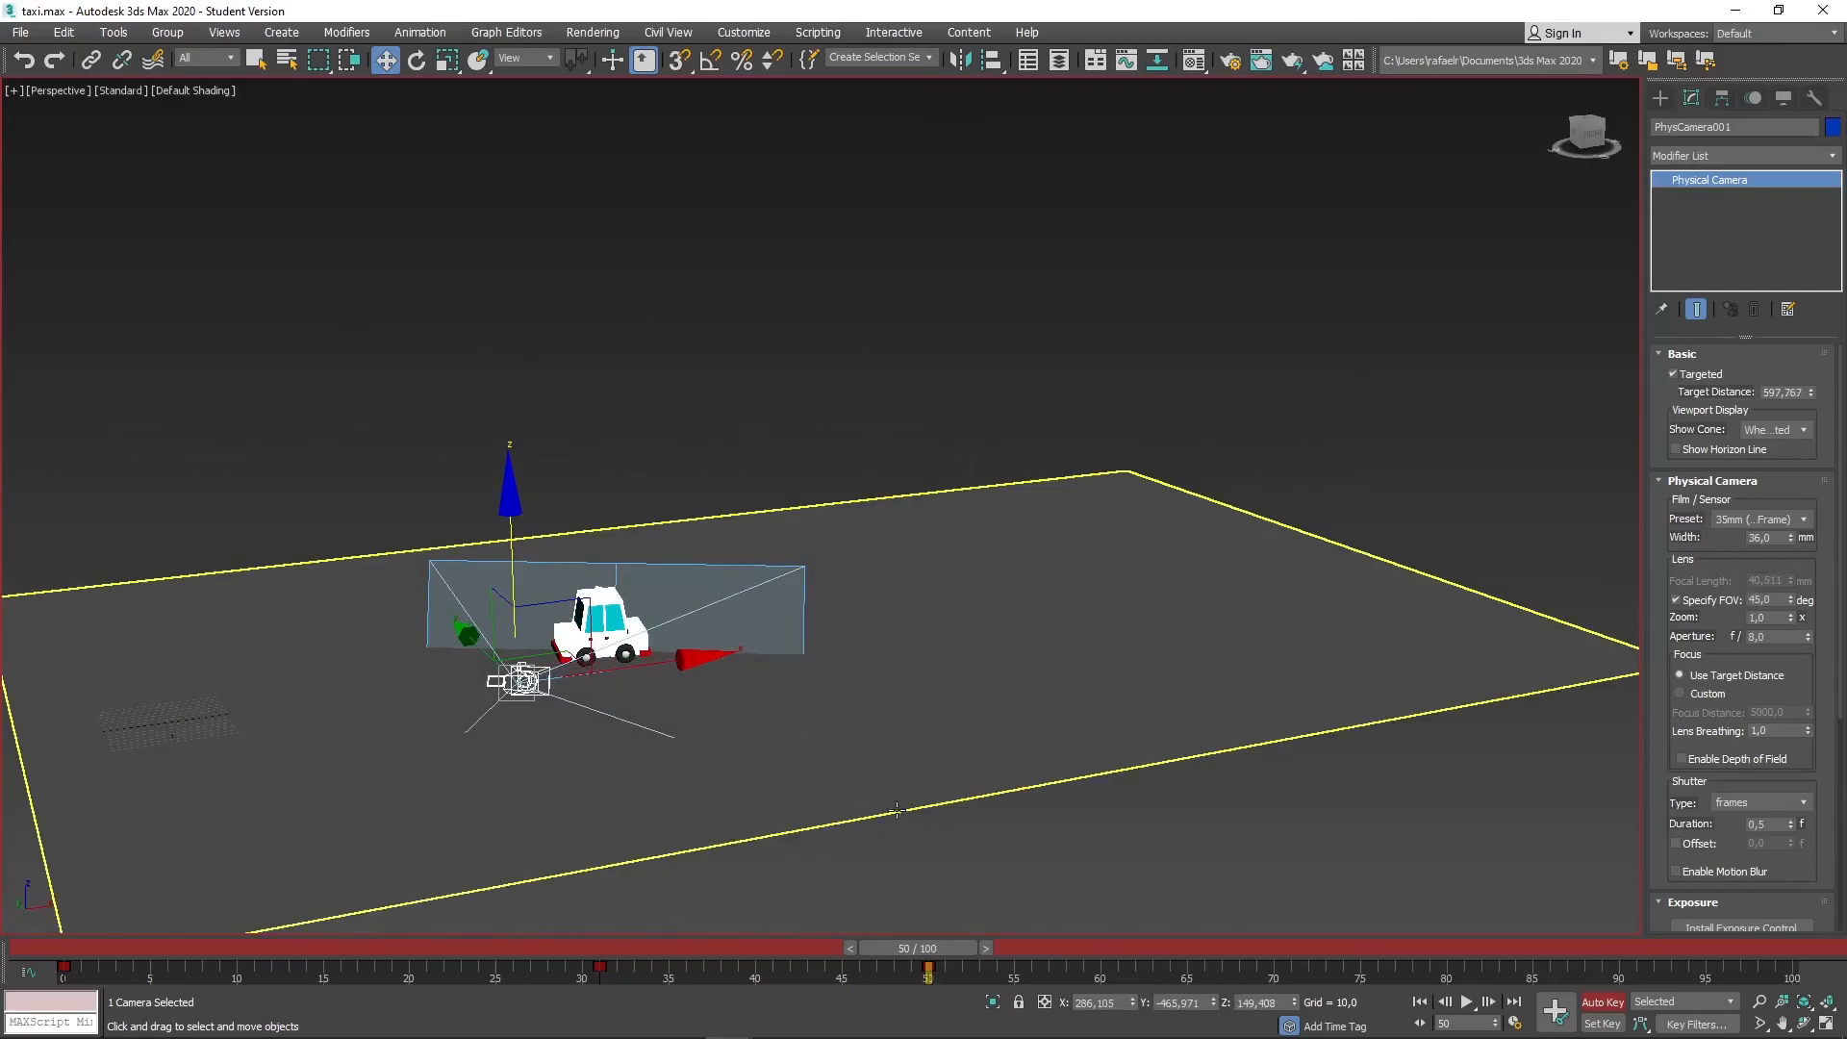
key("c")
middle_click_drag(937, 543, 970, 700)
mouse_move(950, 950)
left_mouse_down()
mouse_move(231, 938)
mouse_move(458, 916)
mouse_move(995, 919)
mouse_move(956, 948)
left_mouse_up()
key("w")
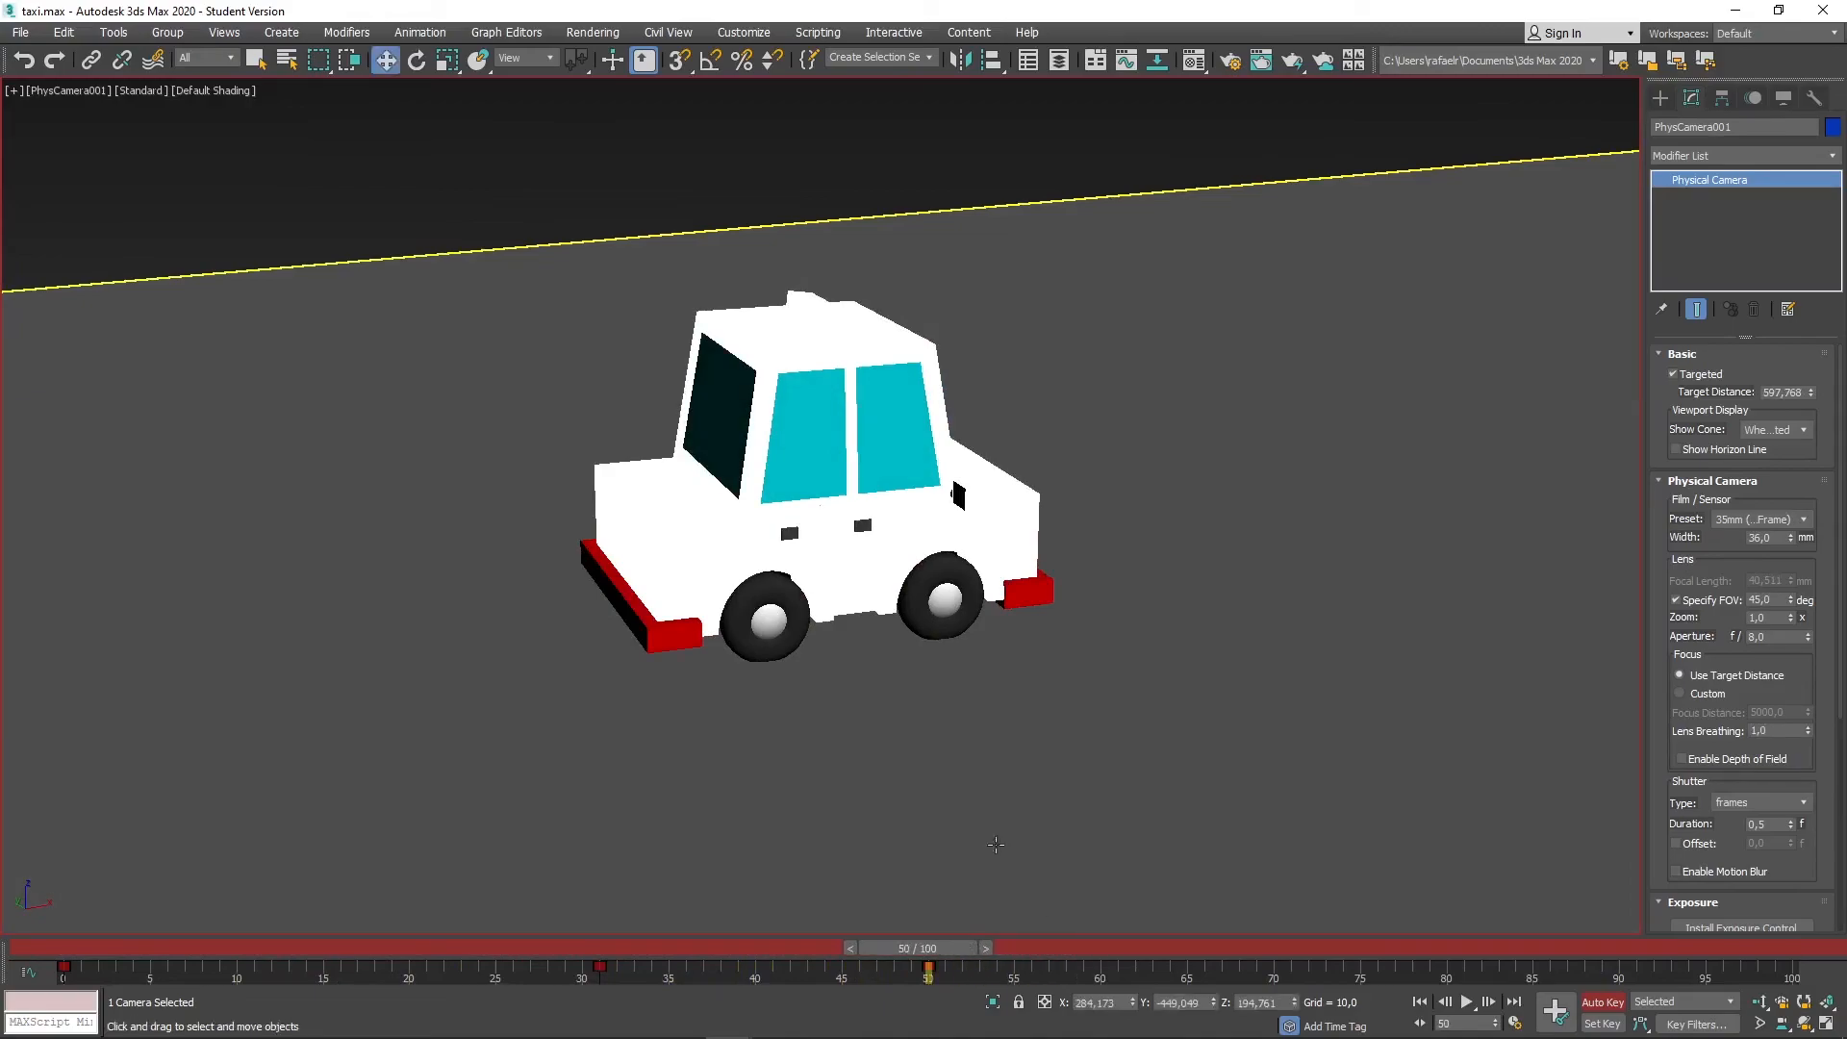
Return to the perspective view, go to frame 100 and copy the physical camera's frame 31 key to frame 100.
key("p")
scroll(990, 754, "down", 5)
middle_click_drag(990, 754, 905, 828, "alt")
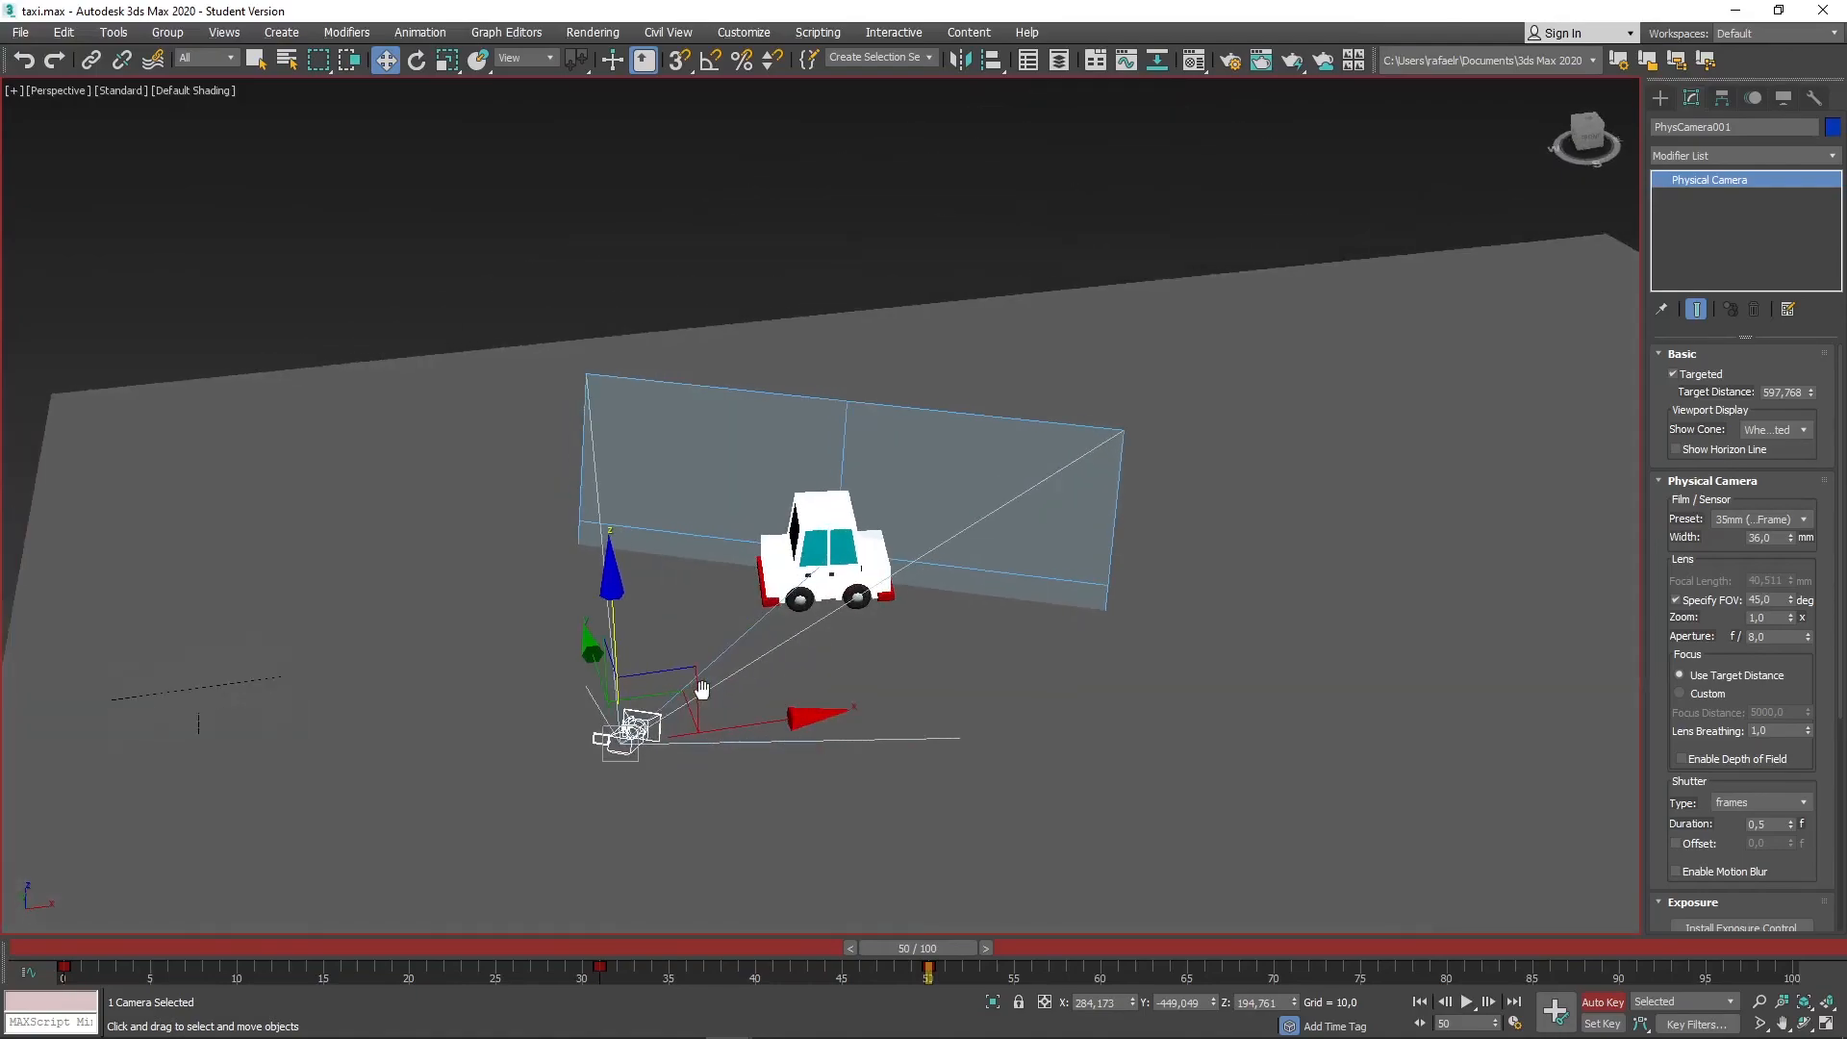
left_click_drag(939, 953, 1798, 949)
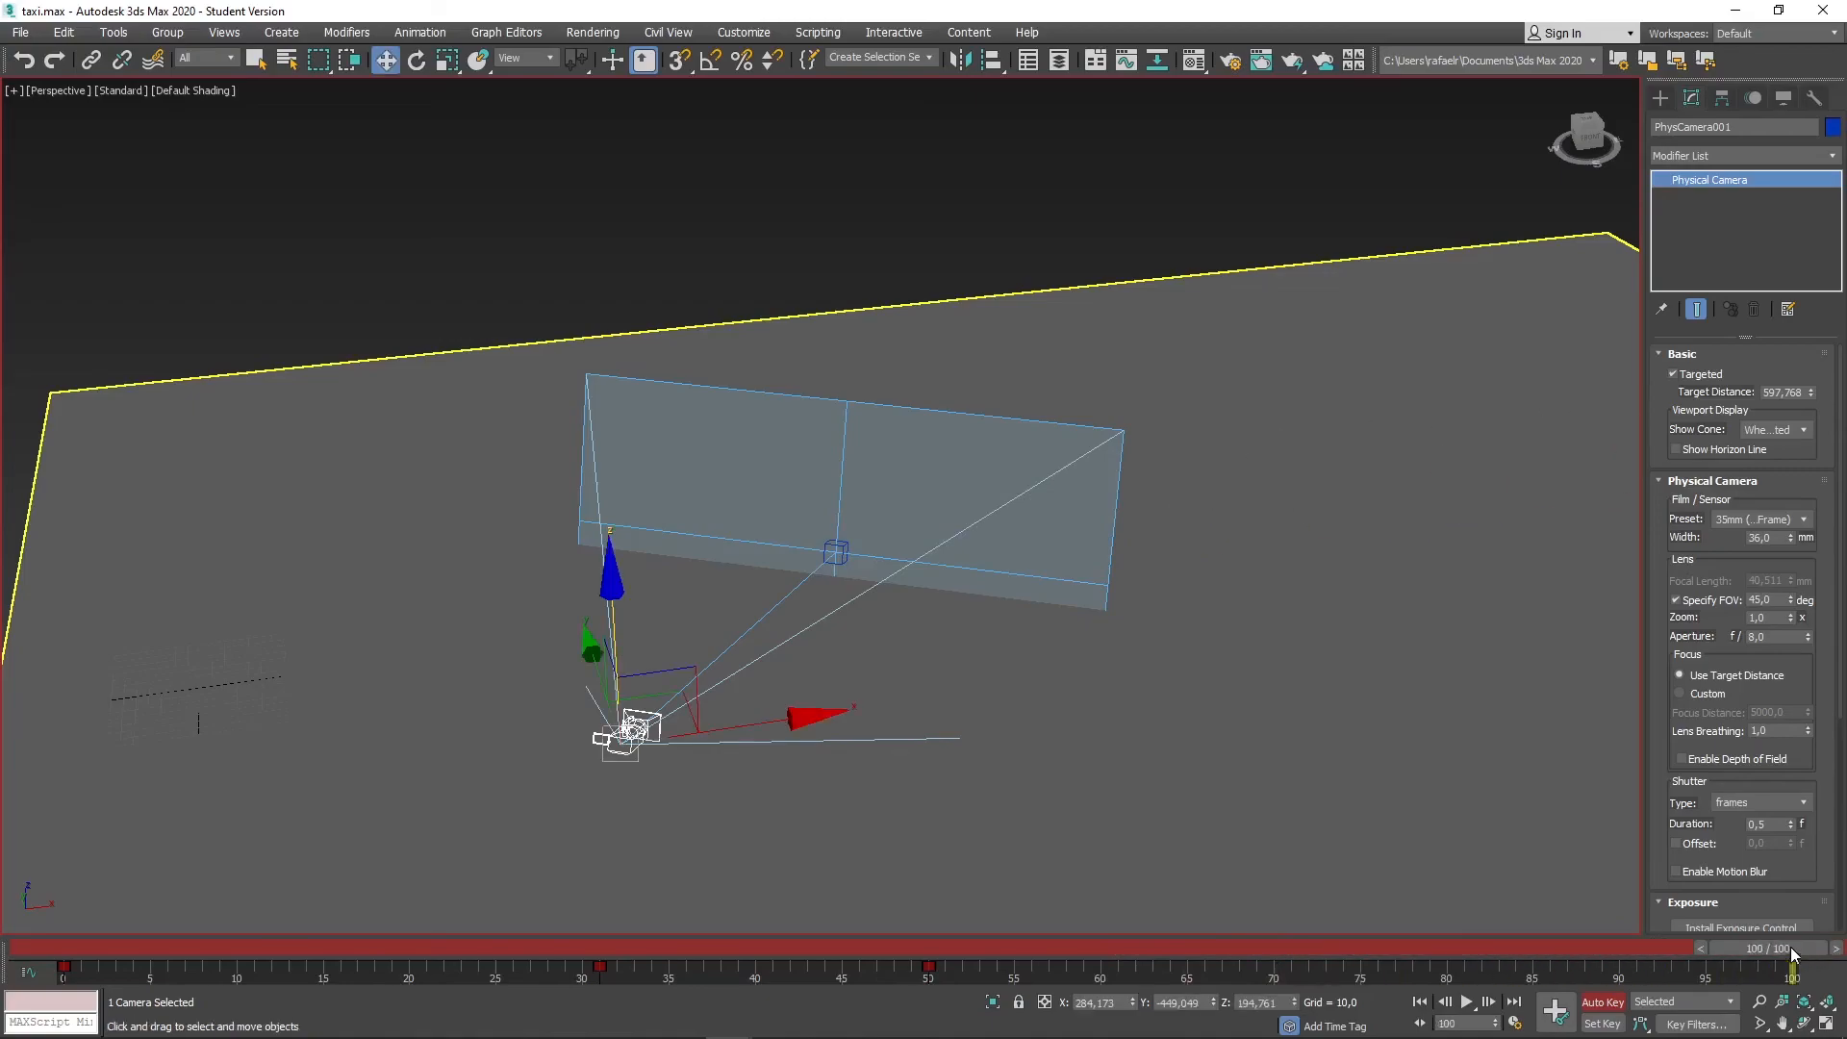
middle_click_drag(1268, 773, 895, 648)
scroll(1034, 712, "down", 2)
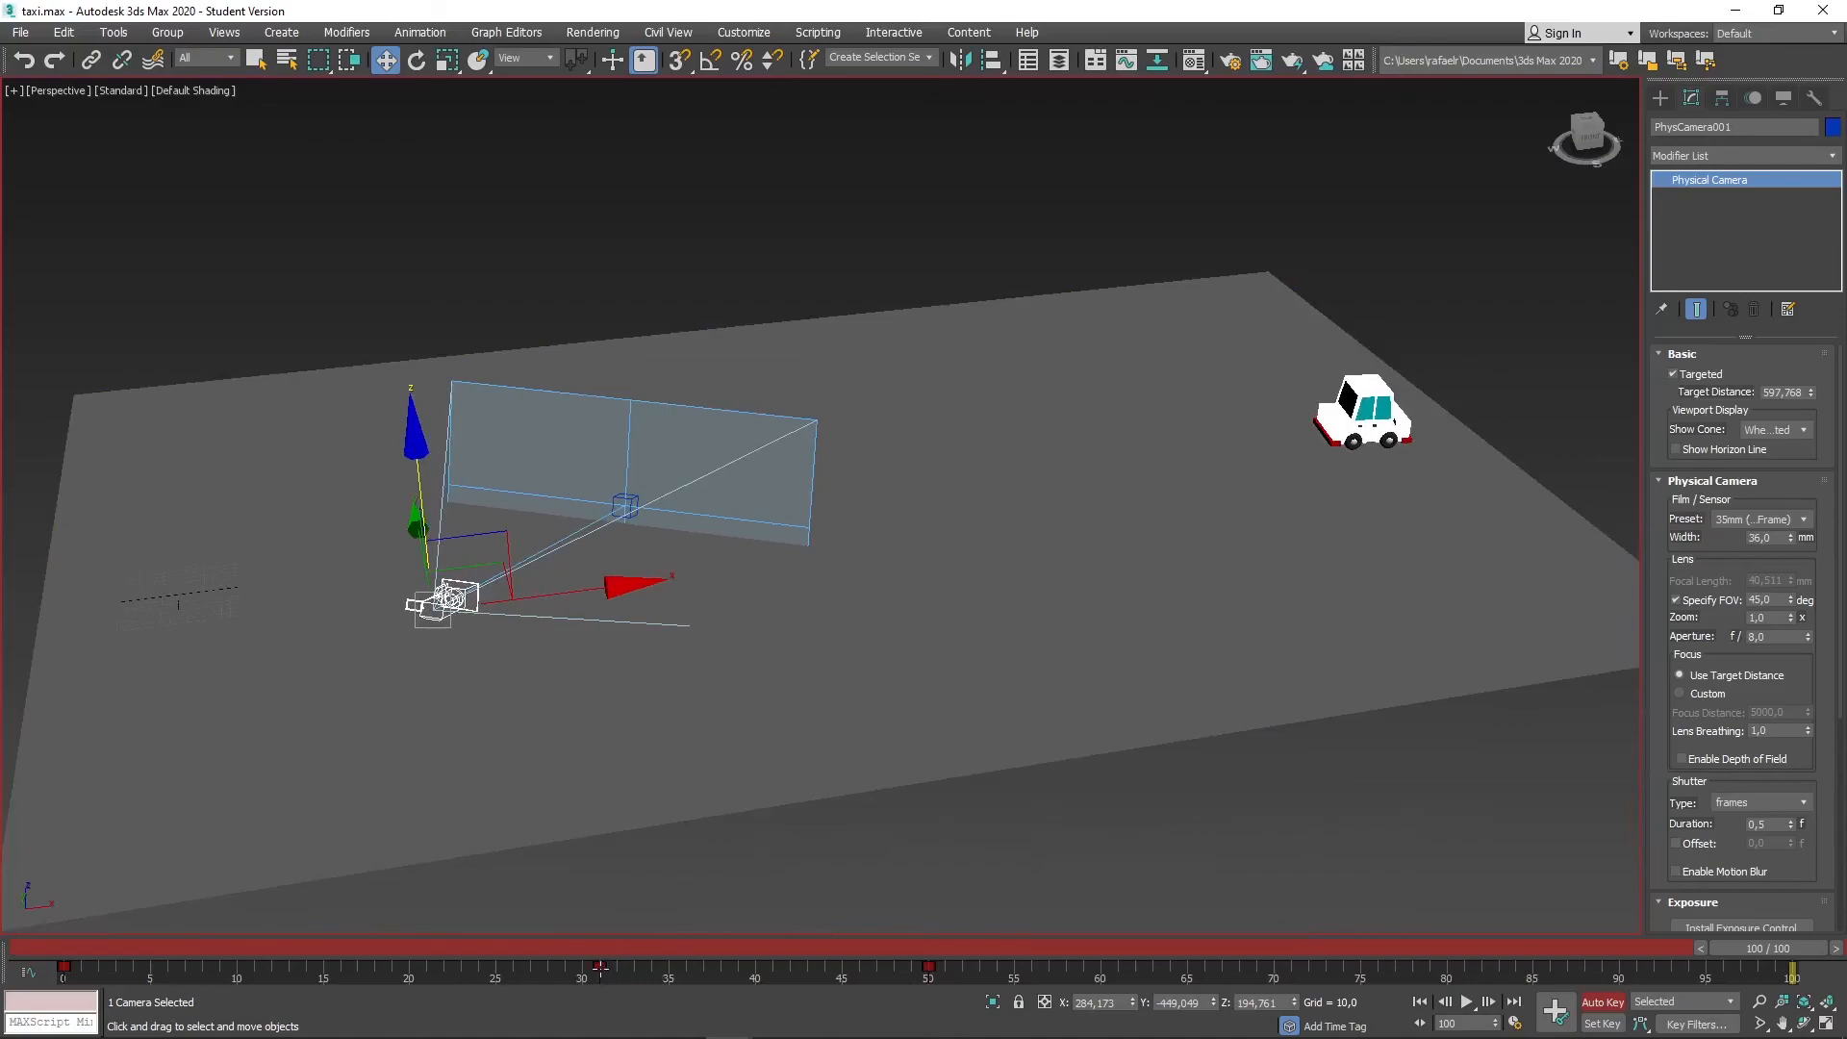
left_click_drag(597, 965, 1049, 965, "shift")
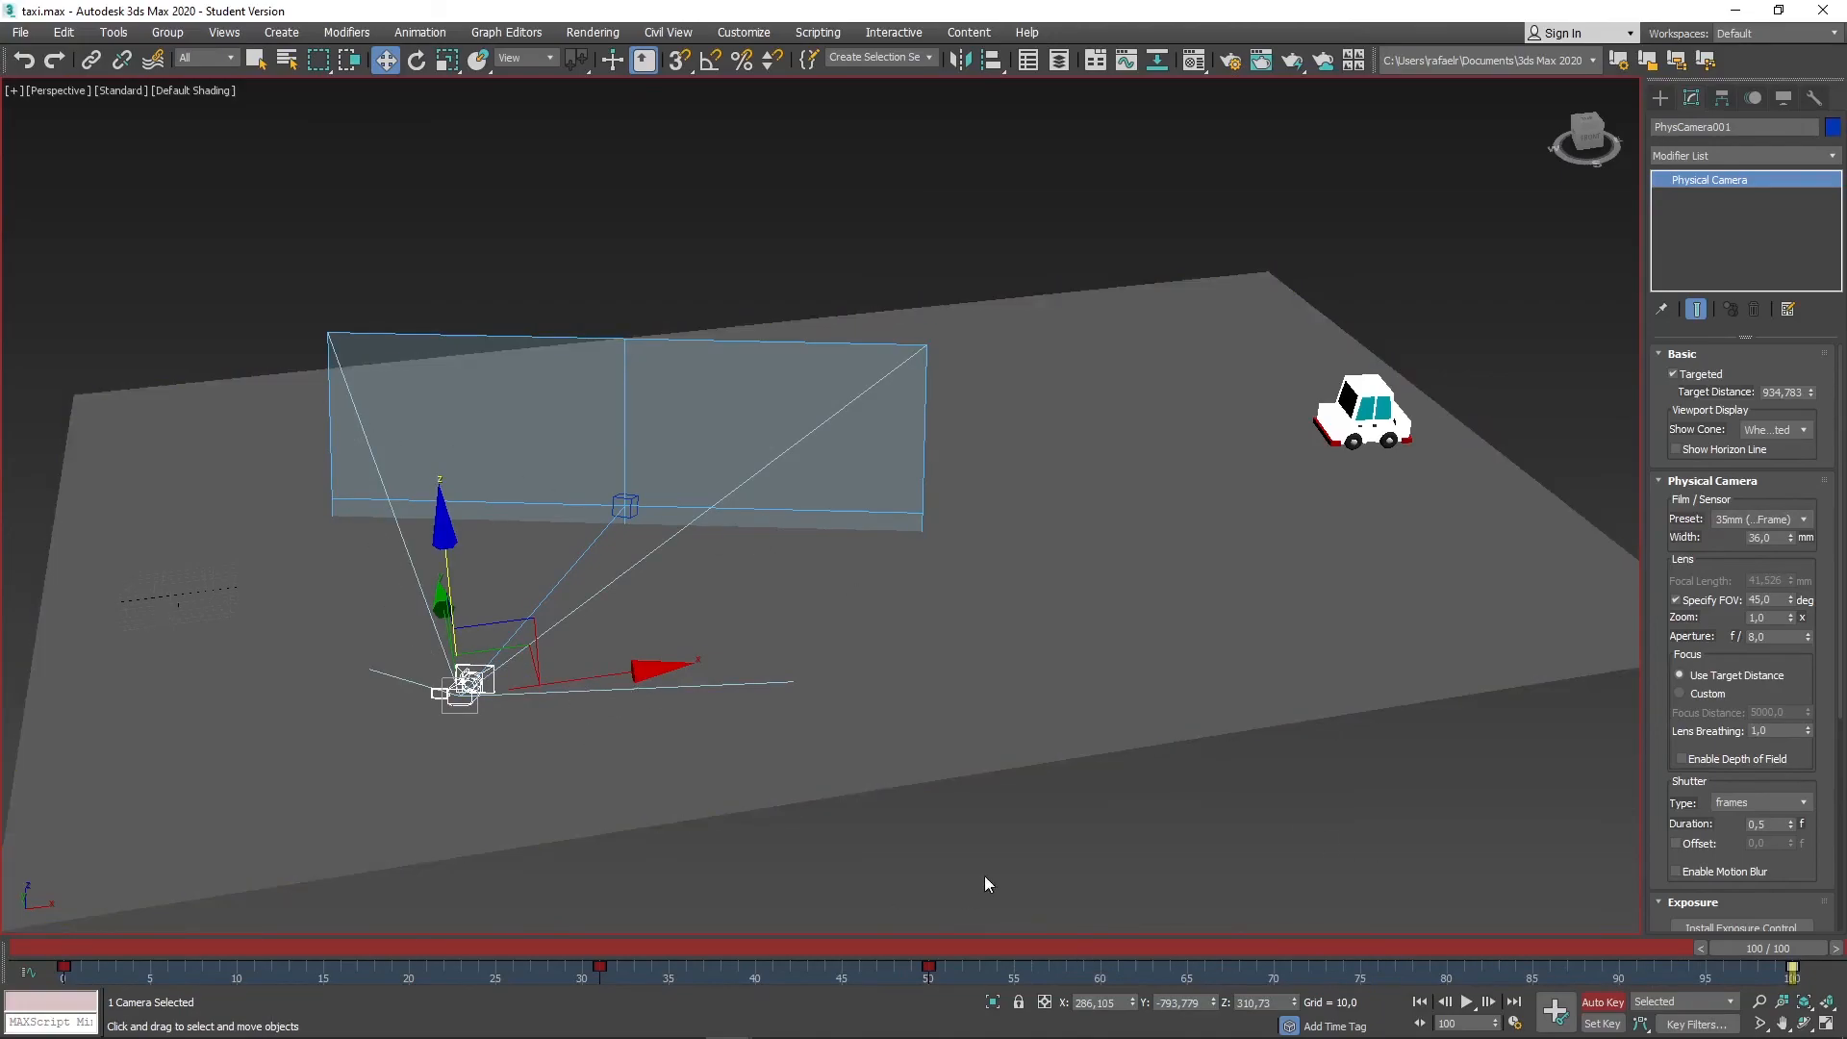
left_click_drag(1095, 950, 1790, 967)
Add the target to the camera selection, move both along X to the taxi at frame 100, and turn off automatic keying.
key("w")
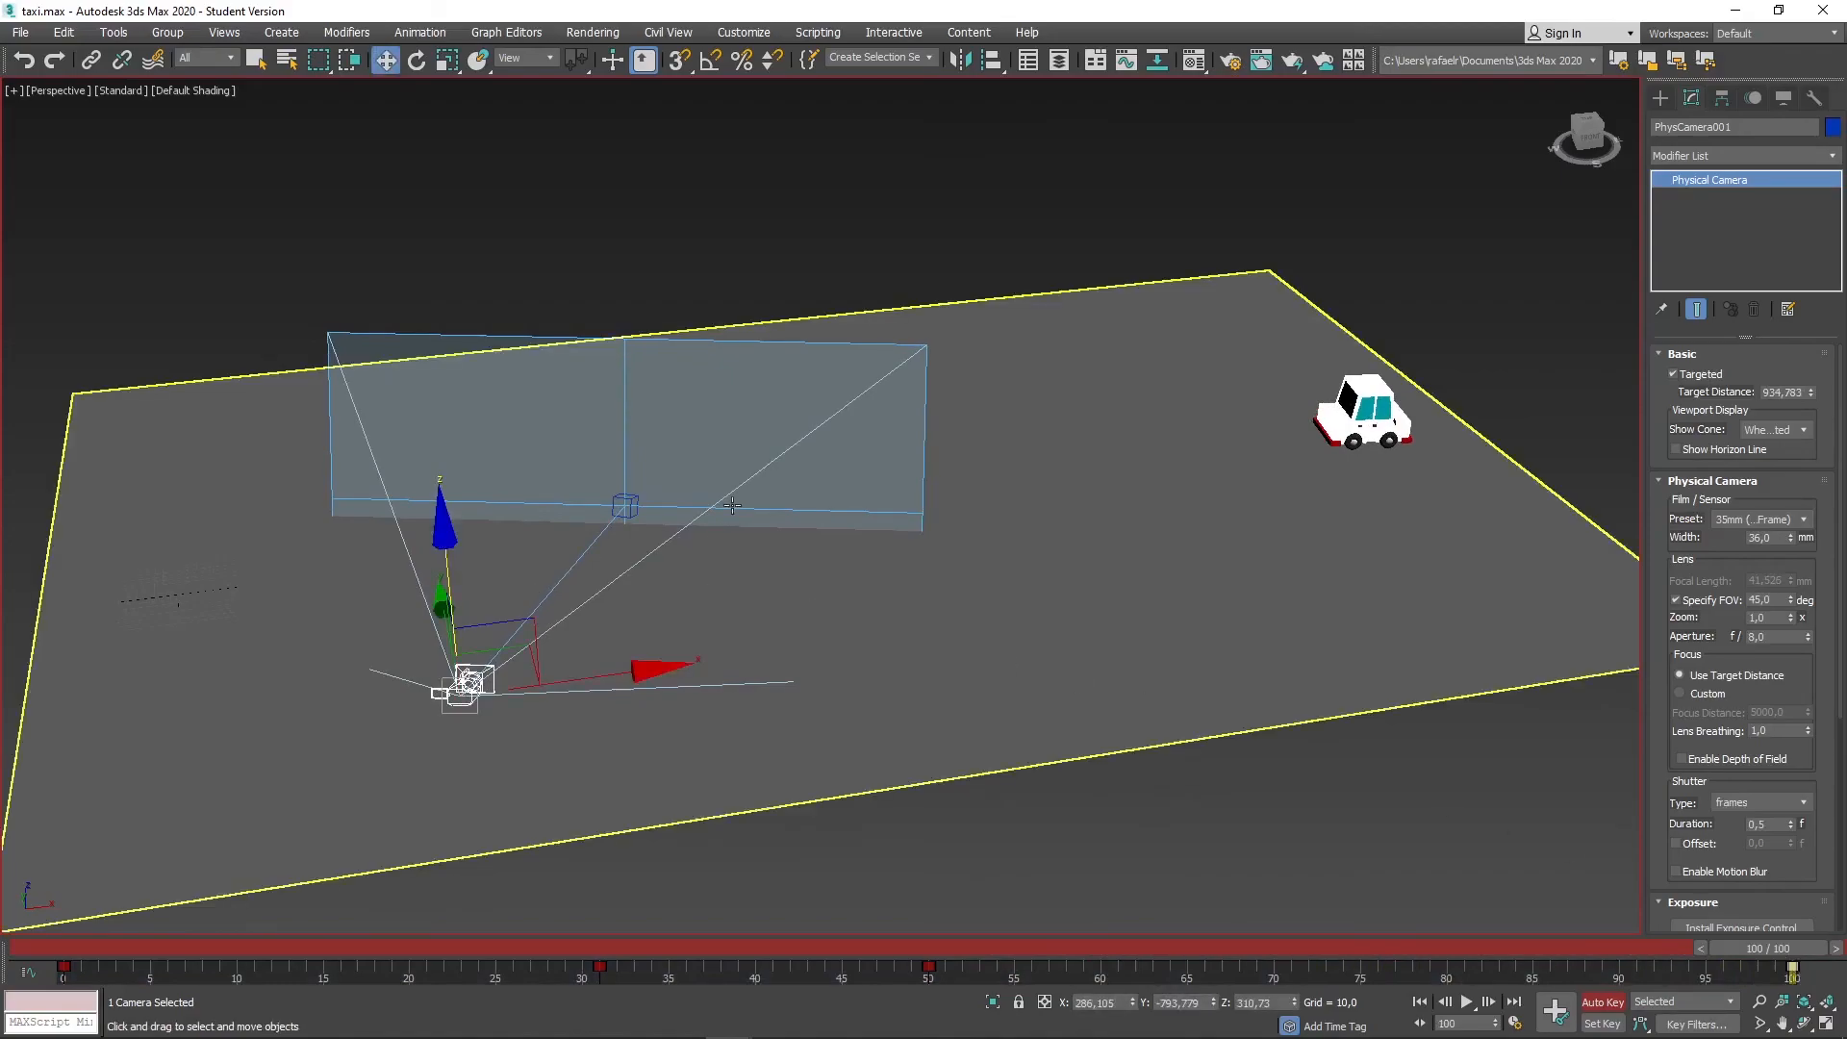
left_click(625, 505)
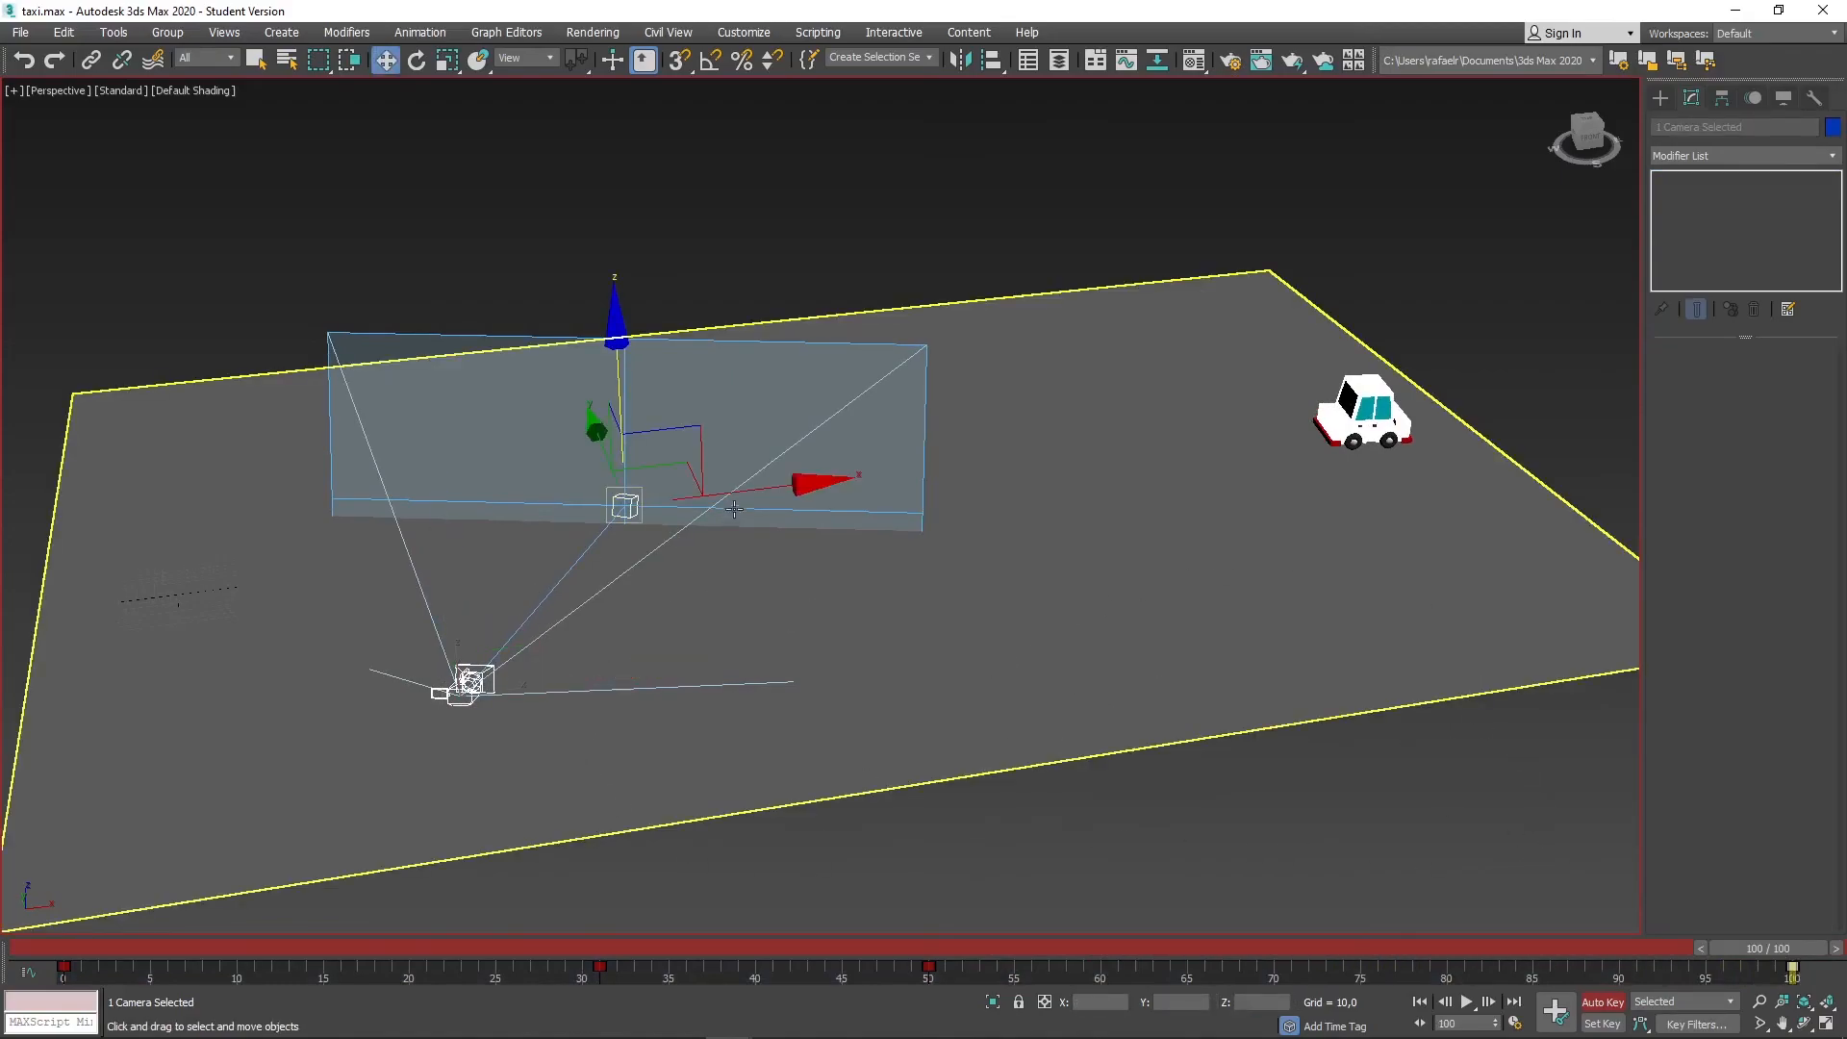
left_click_drag(733, 511, 1472, 503)
middle_click_drag(1228, 550, 1137, 551, "alt")
scroll(1138, 550, "down", 3)
middle_click_drag(960, 602, 1073, 602, "alt")
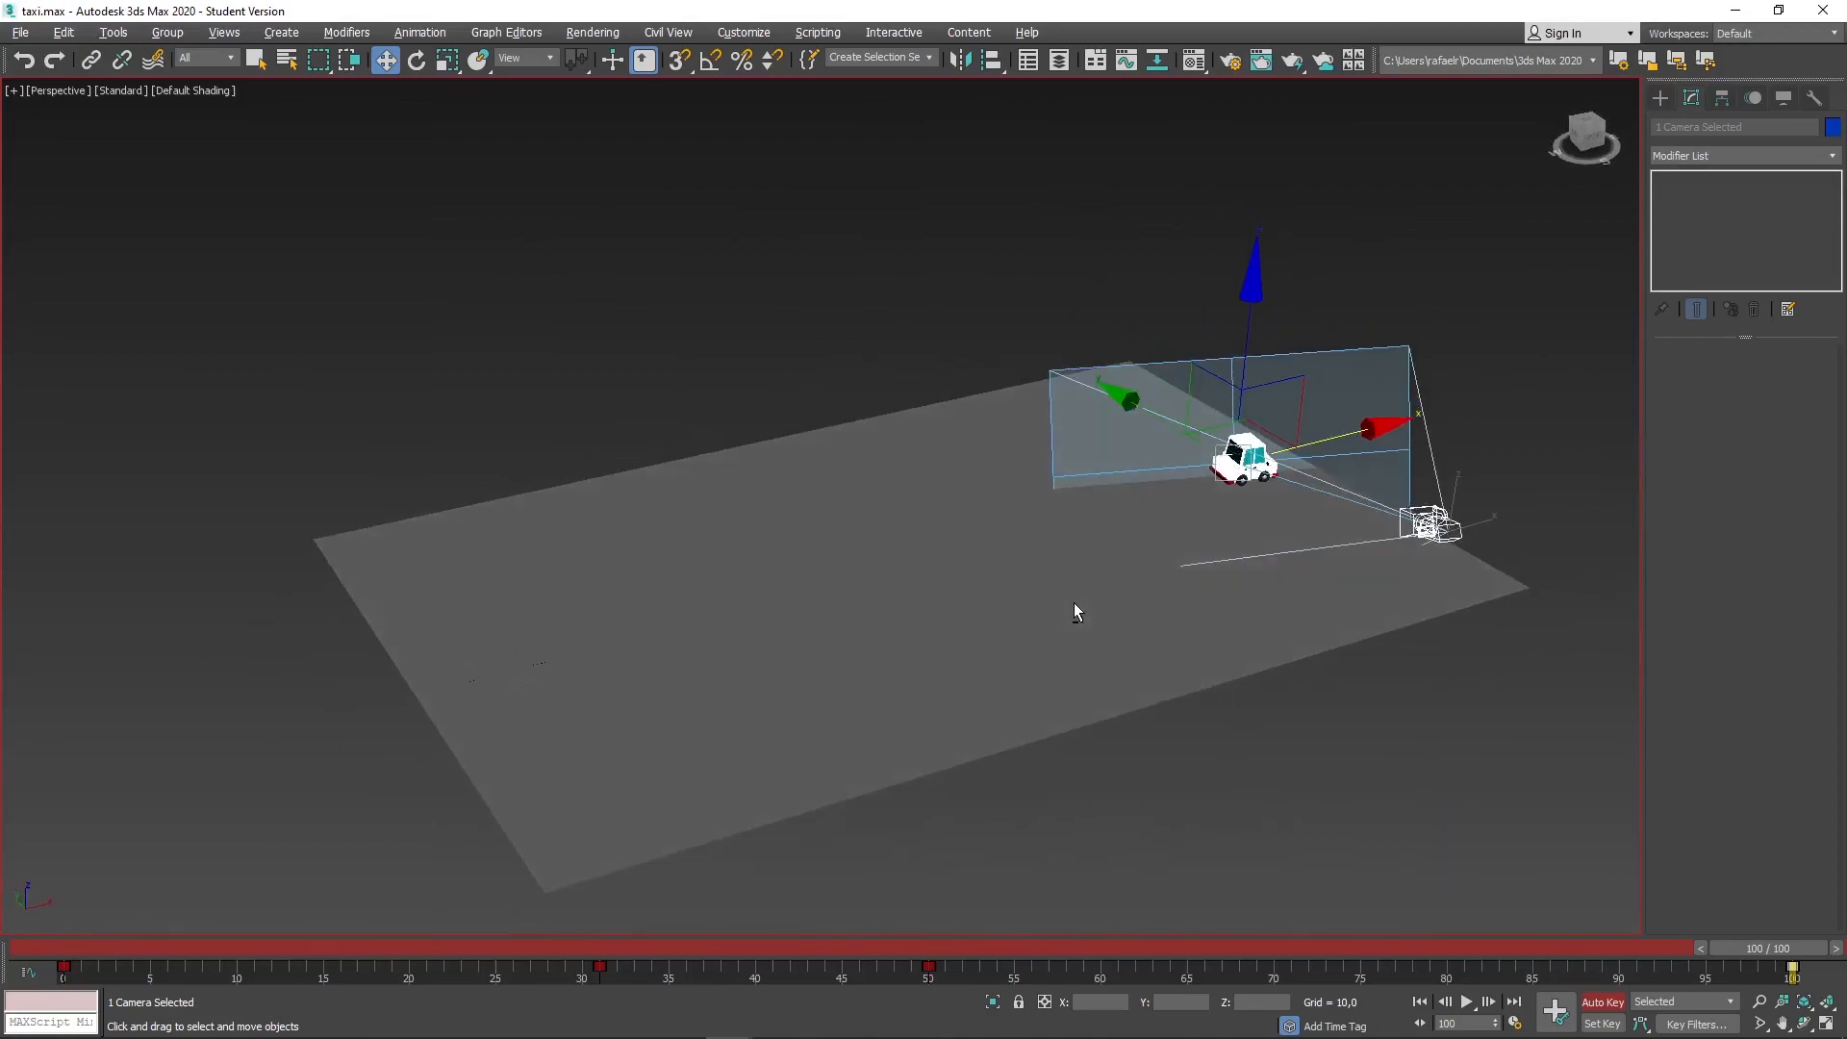
left_click(1595, 1001)
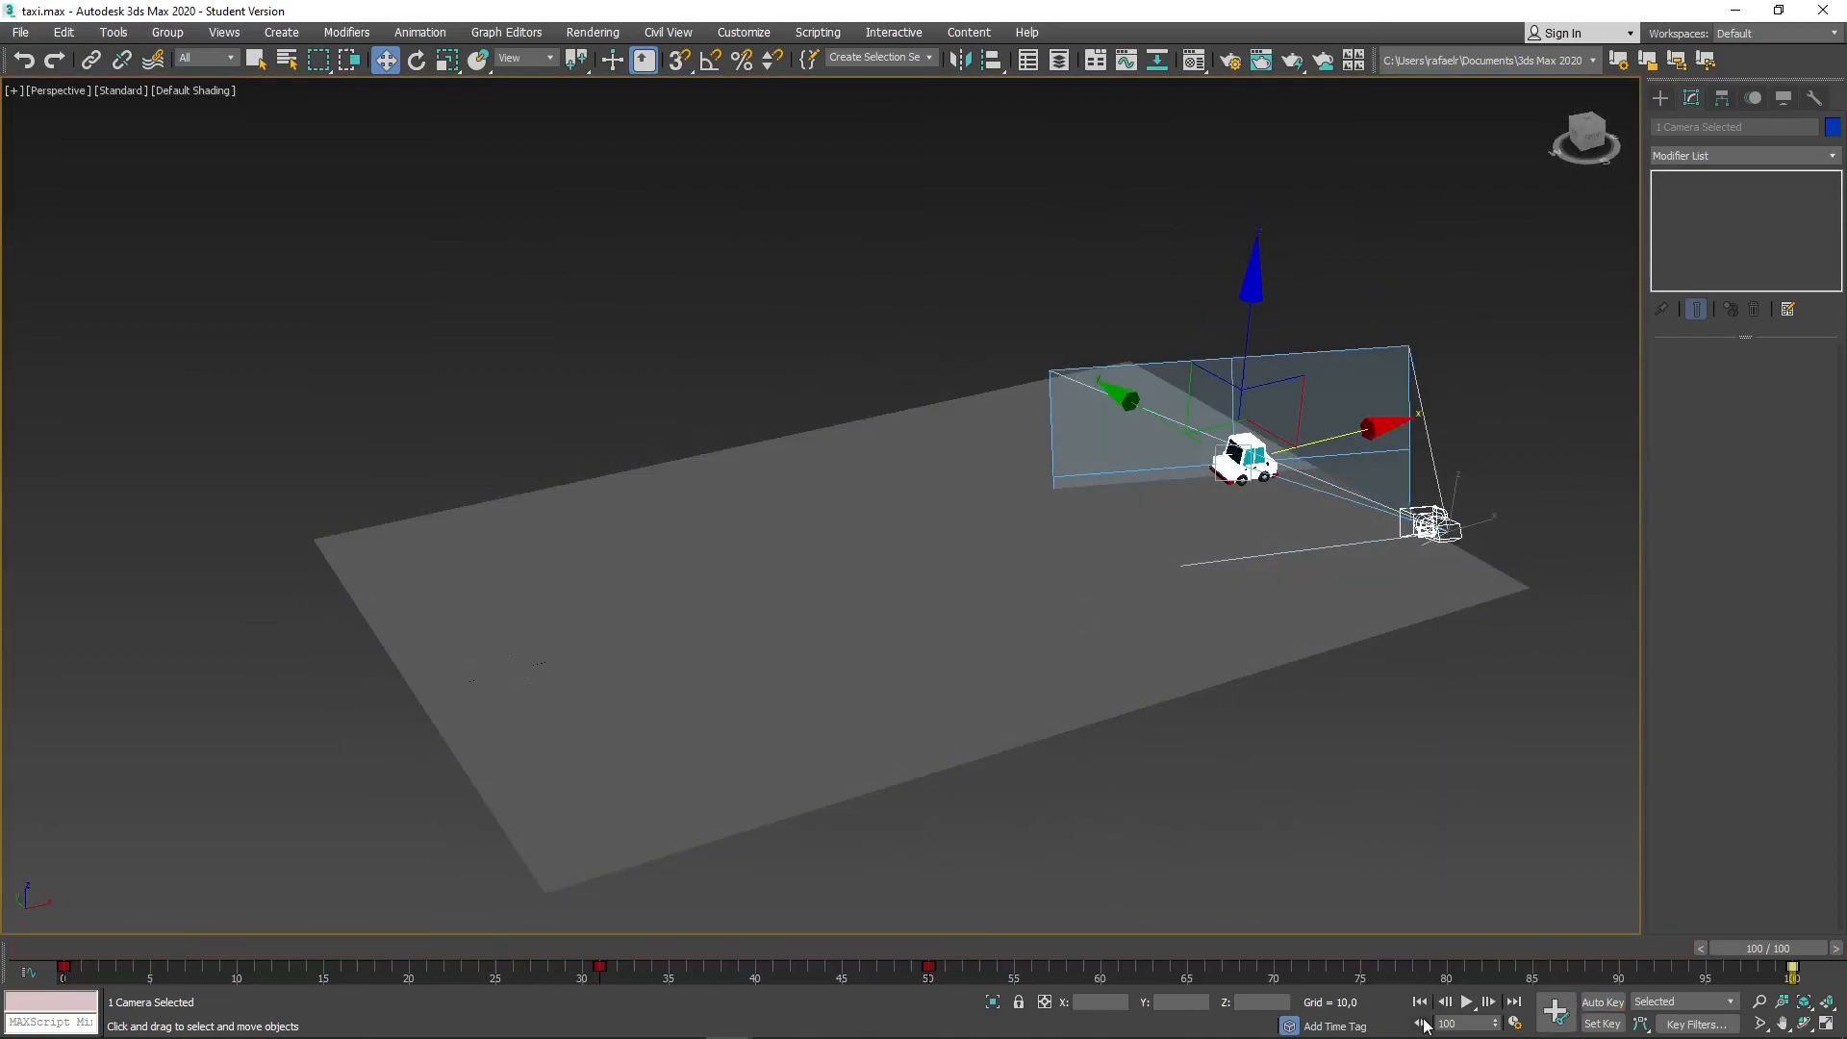
Play the animation from frame 0 in the perspective view and again through the physical camera.
left_click(1425, 1004)
left_click(1469, 1004)
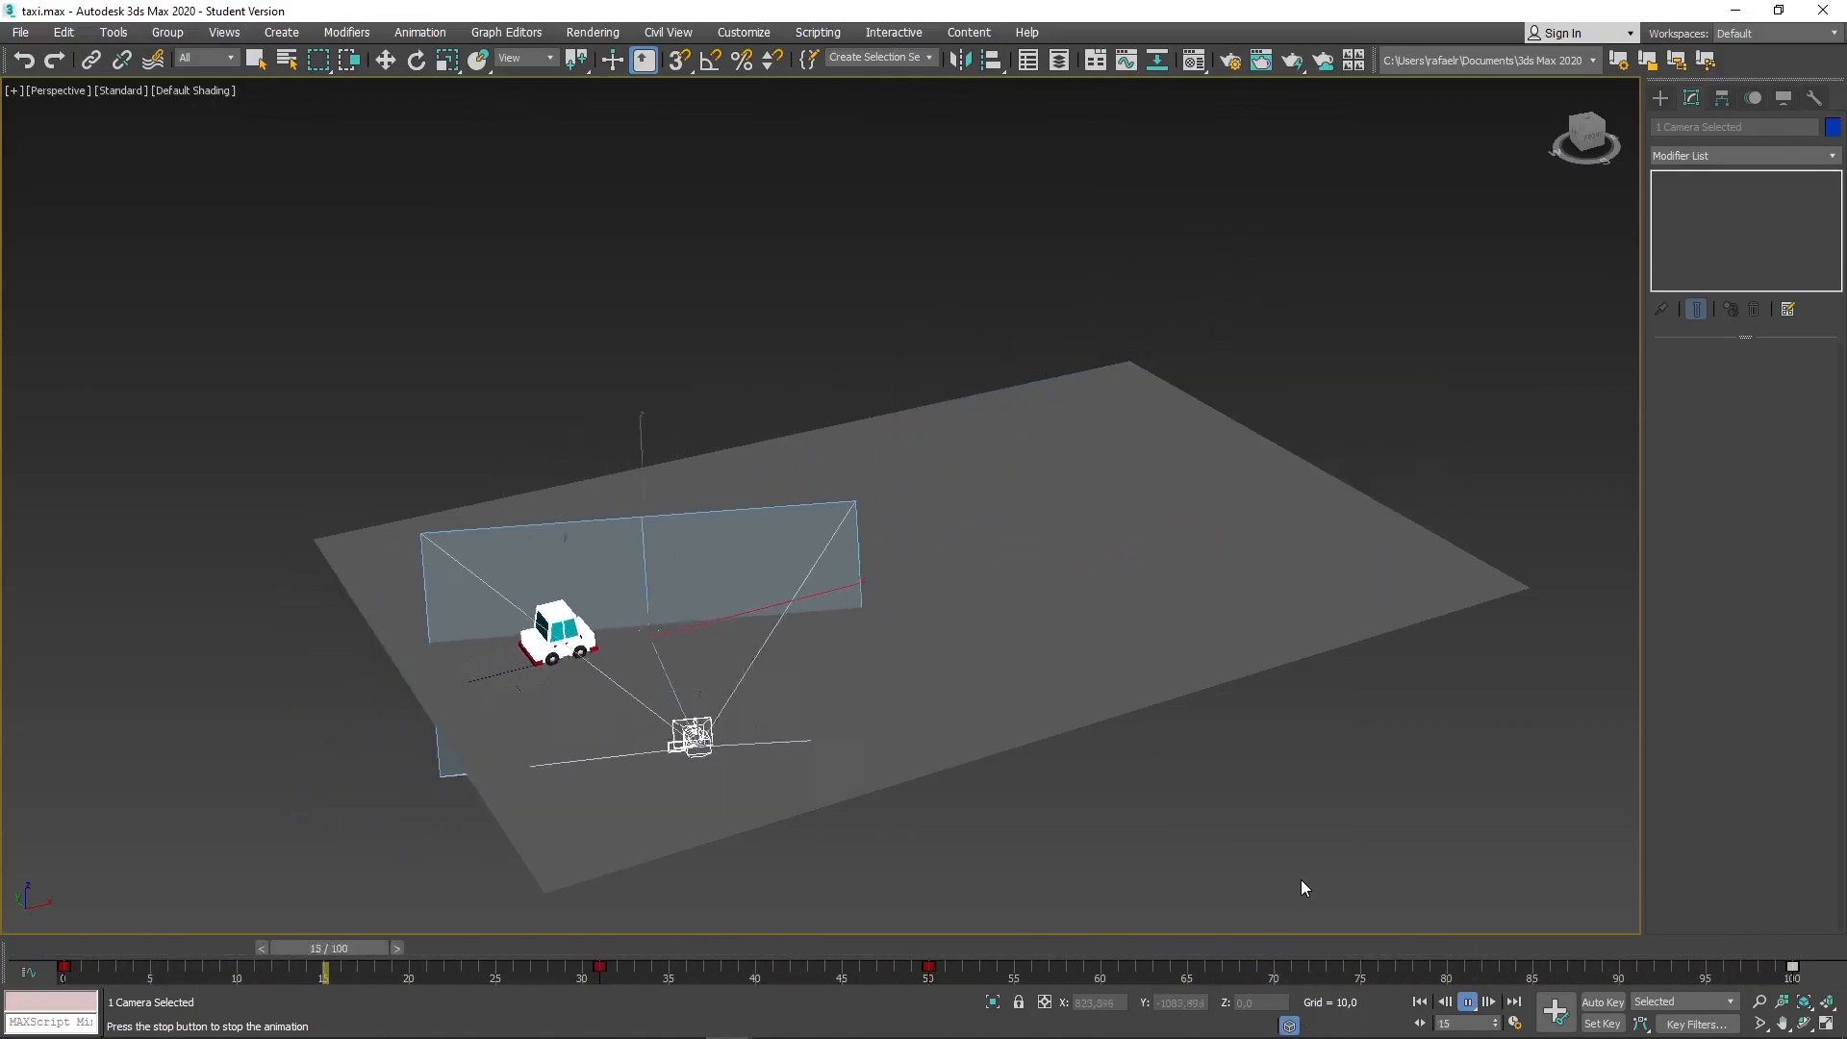
left_click(1467, 1003)
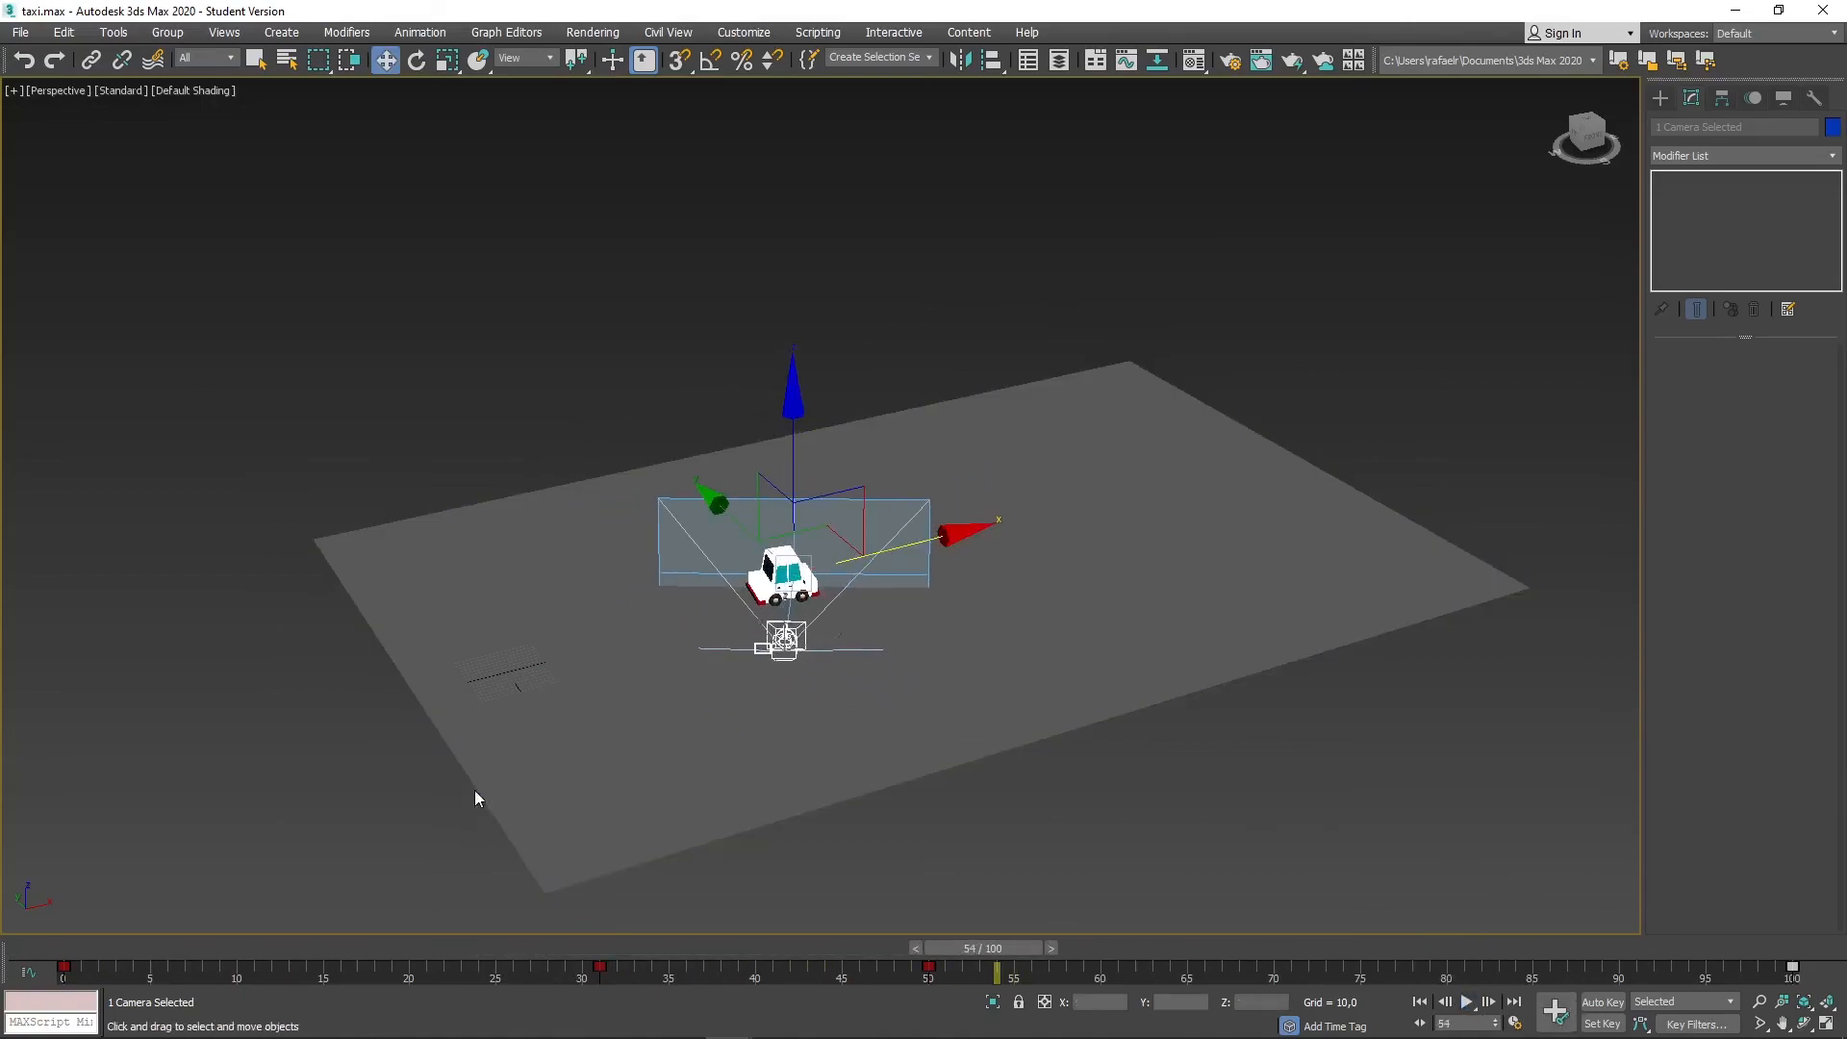
key("c")
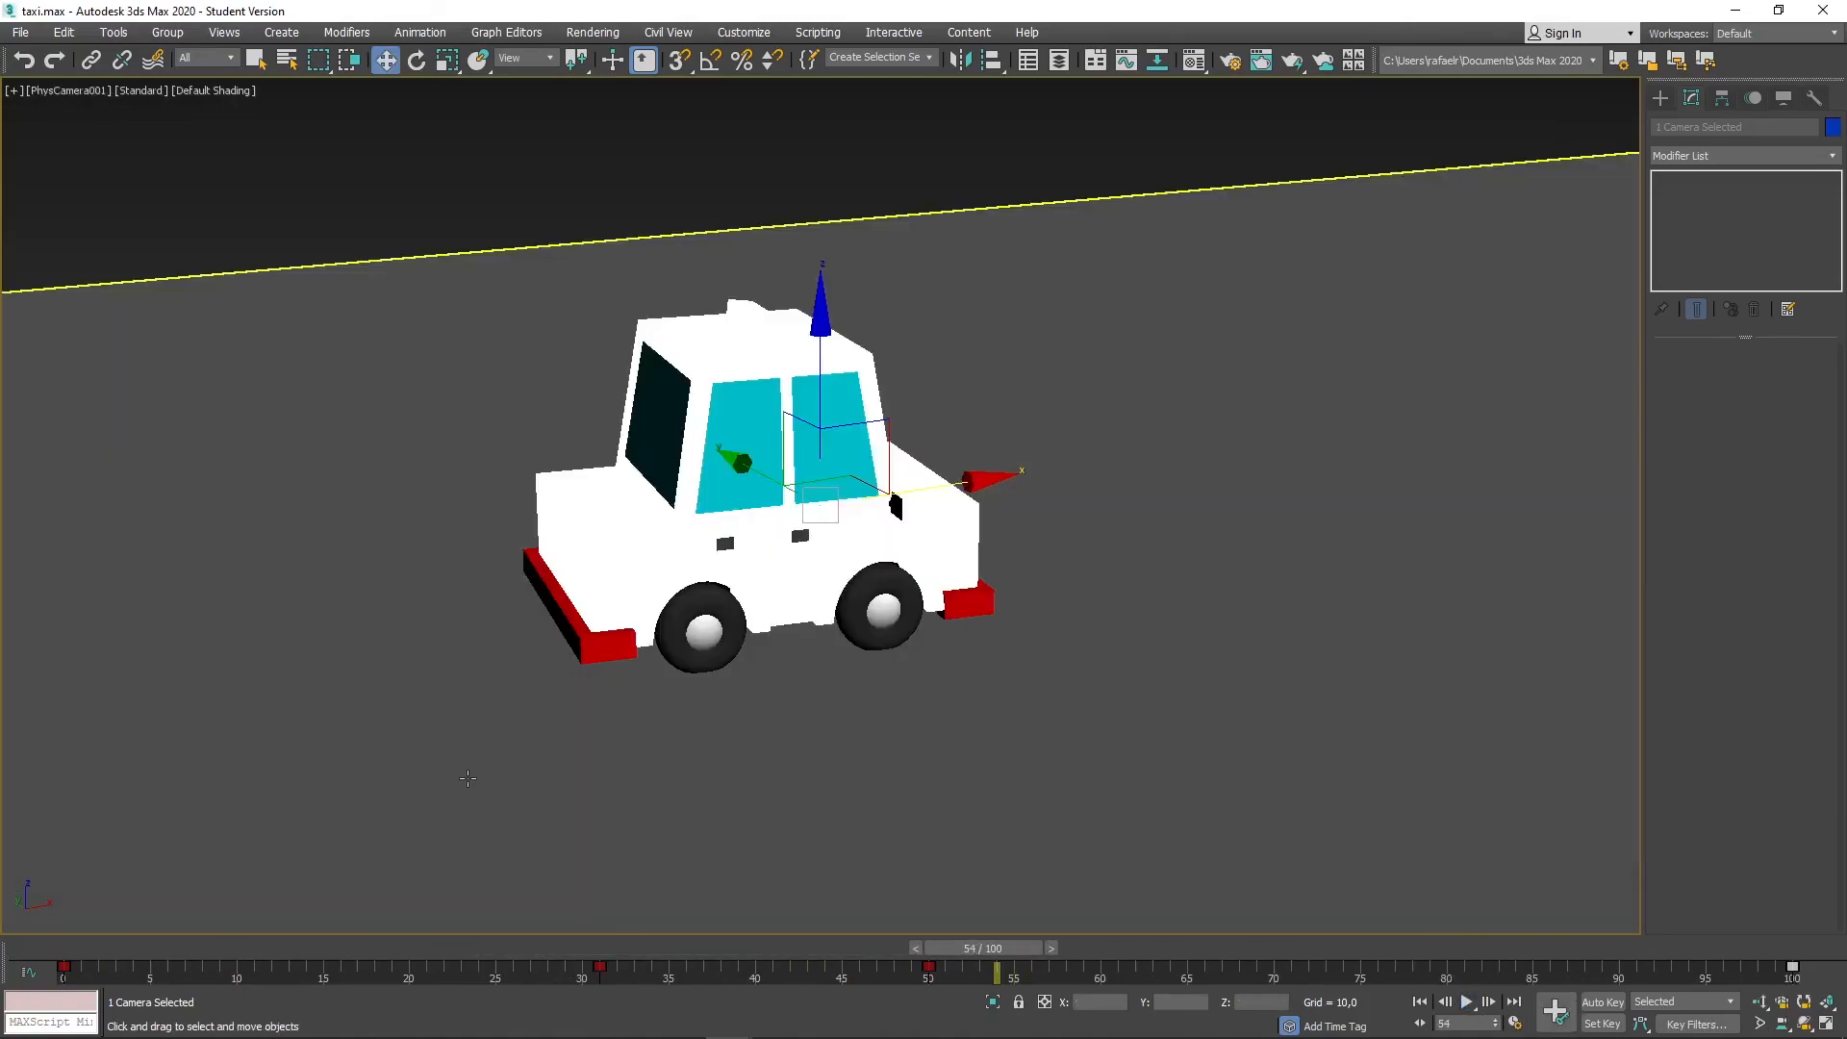
left_click(1421, 1003)
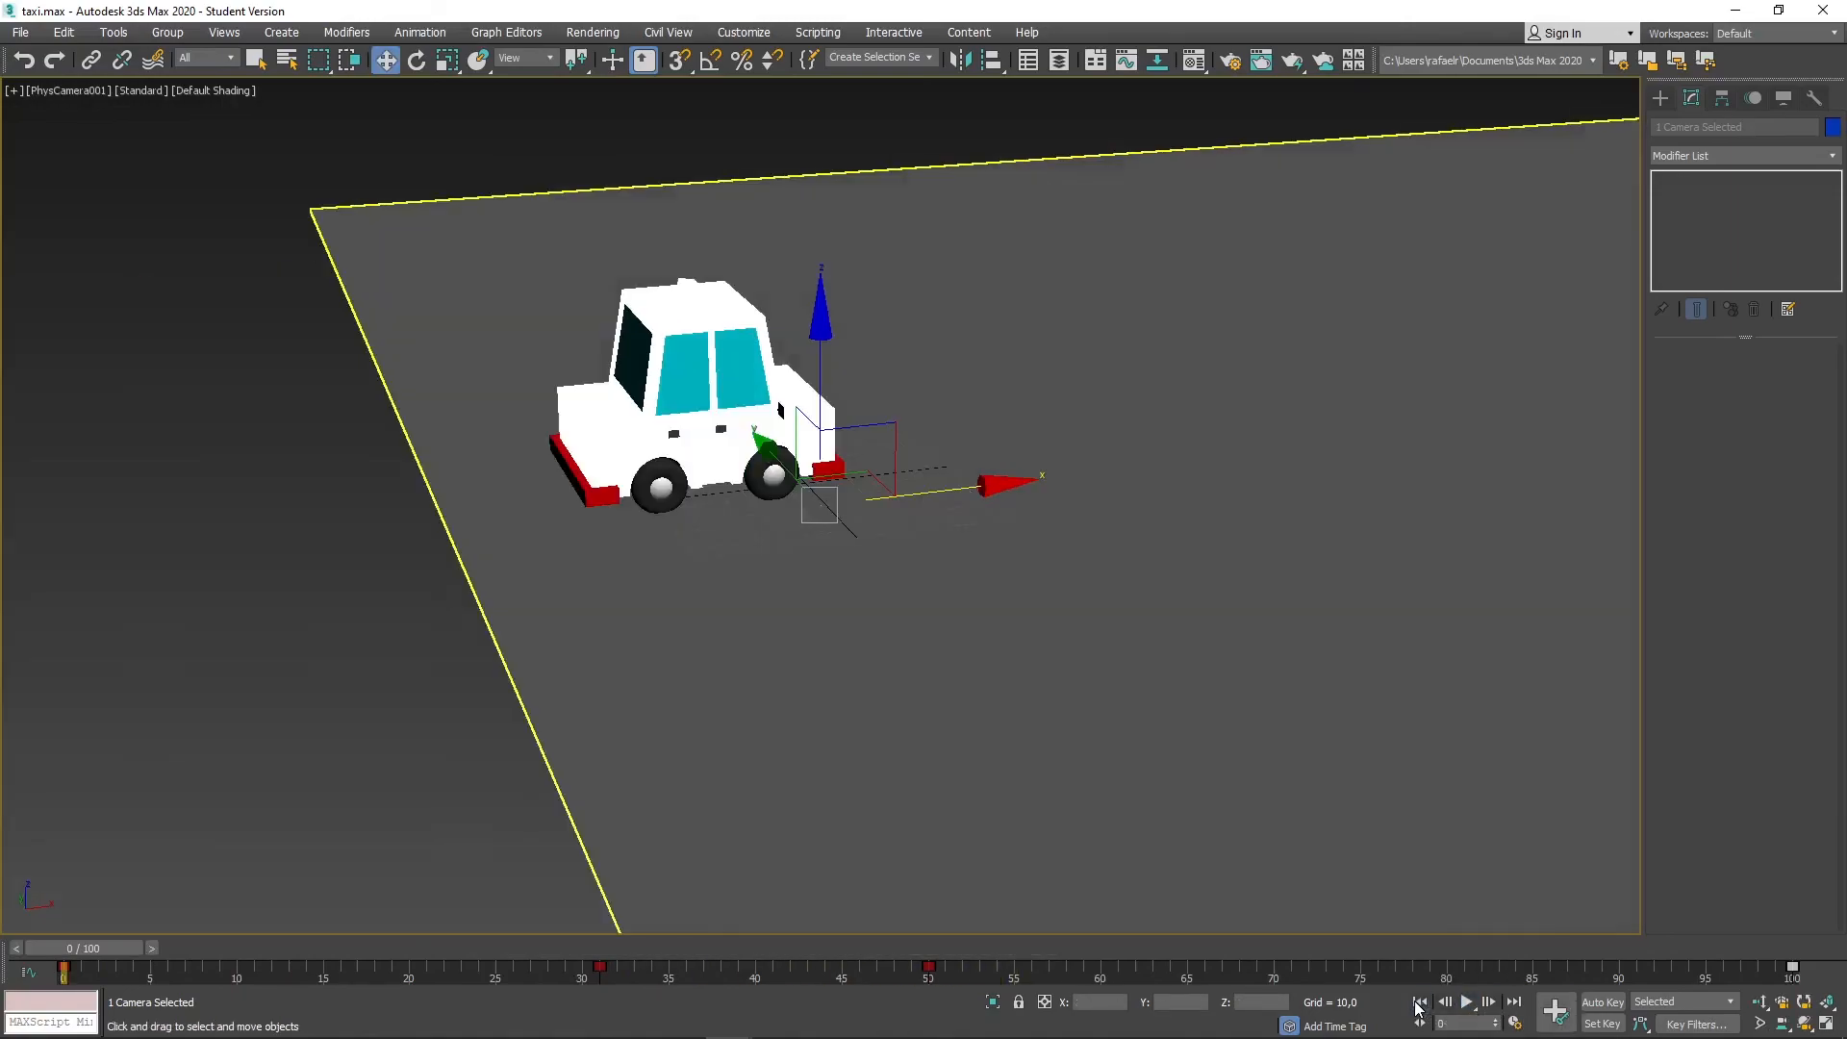
left_click(1469, 1003)
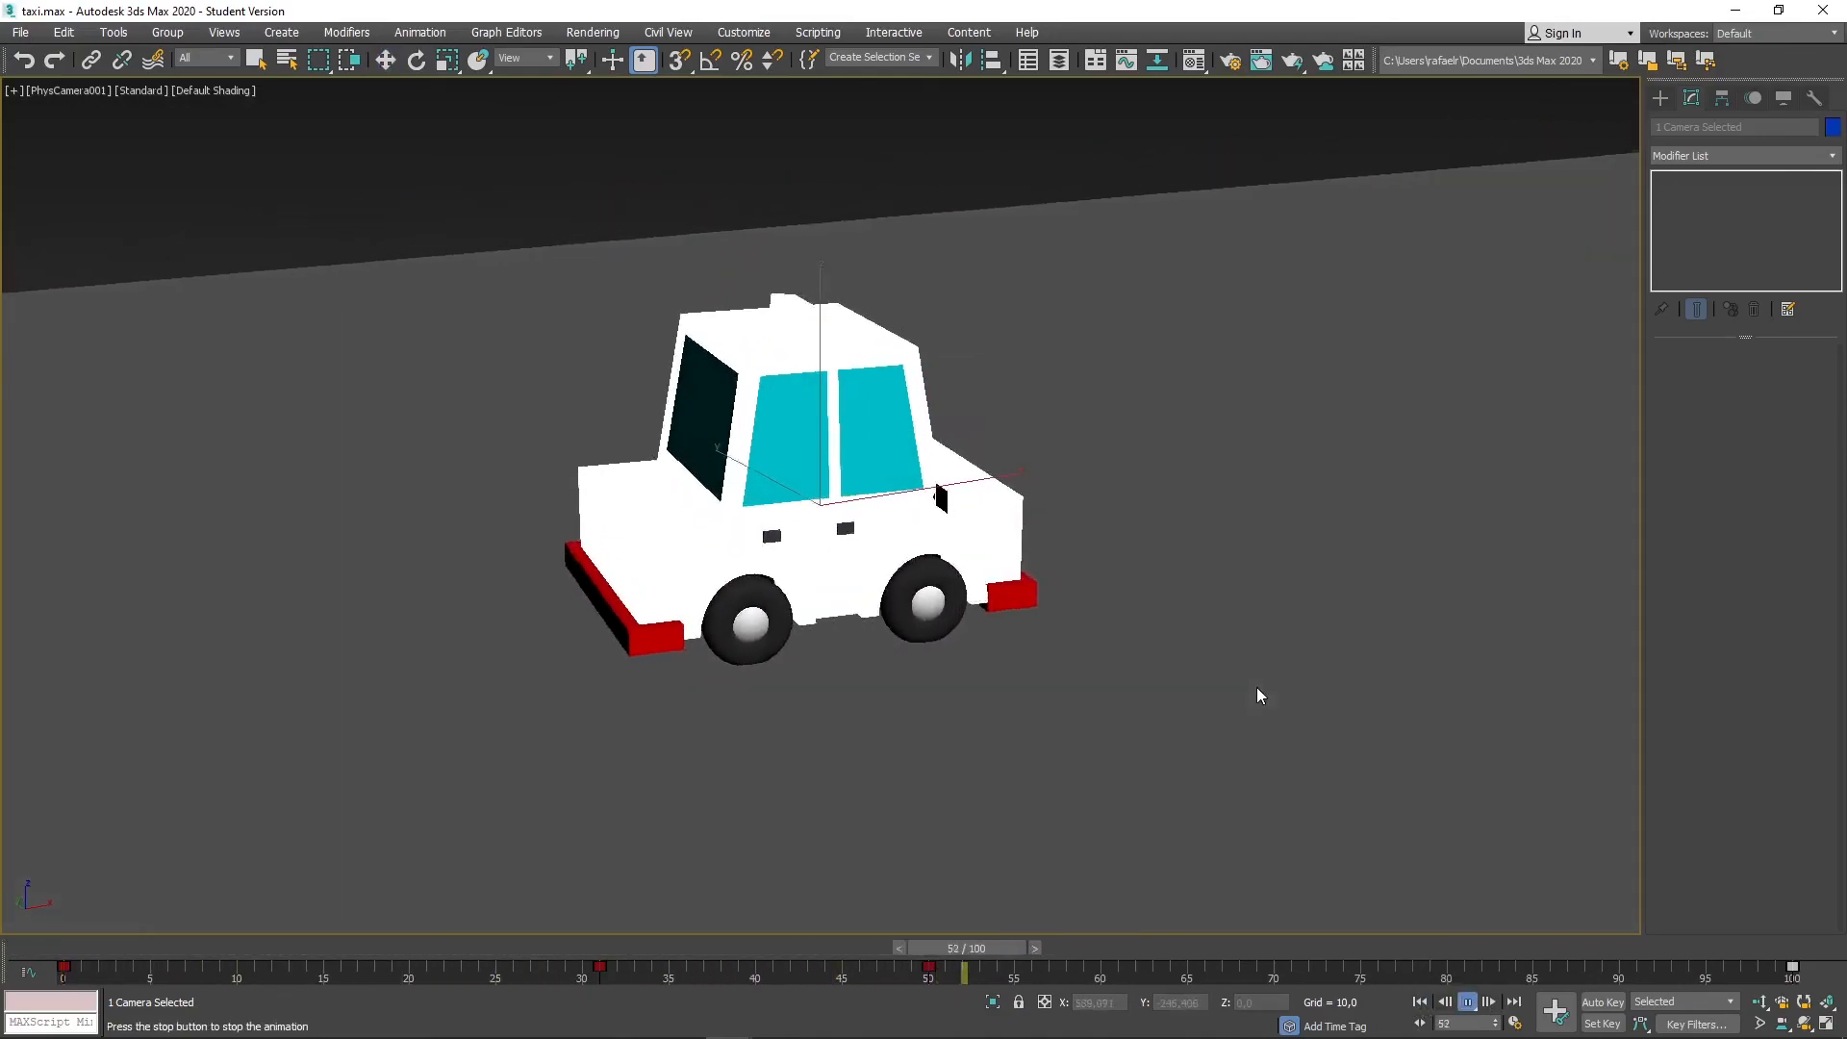